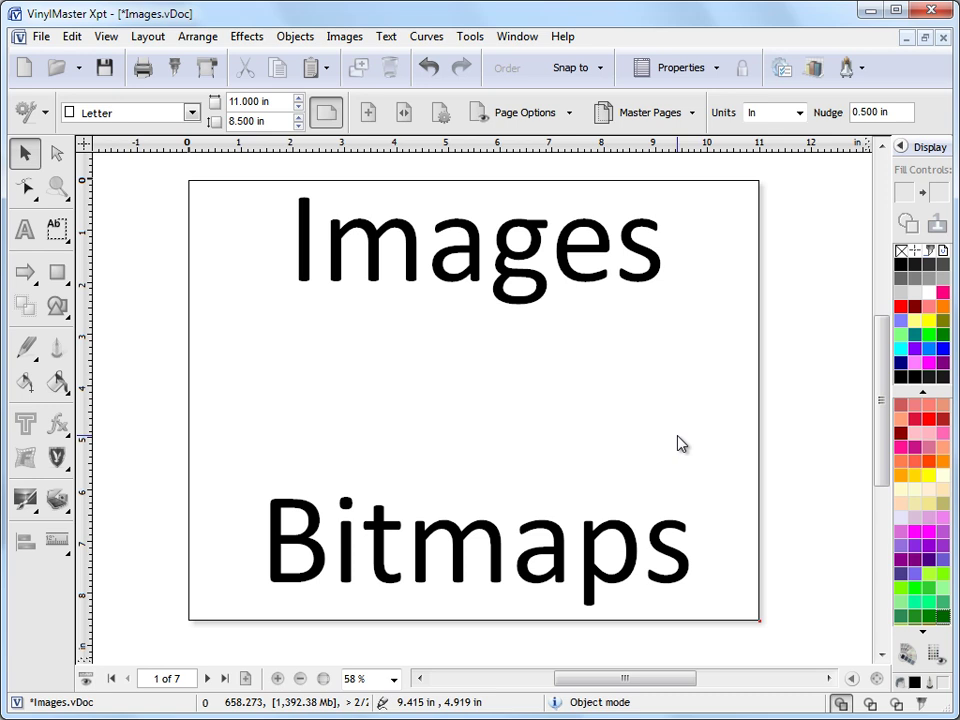
Go to page 2 and start a file import, limiting the listed files to All Image formats.
click(208, 679)
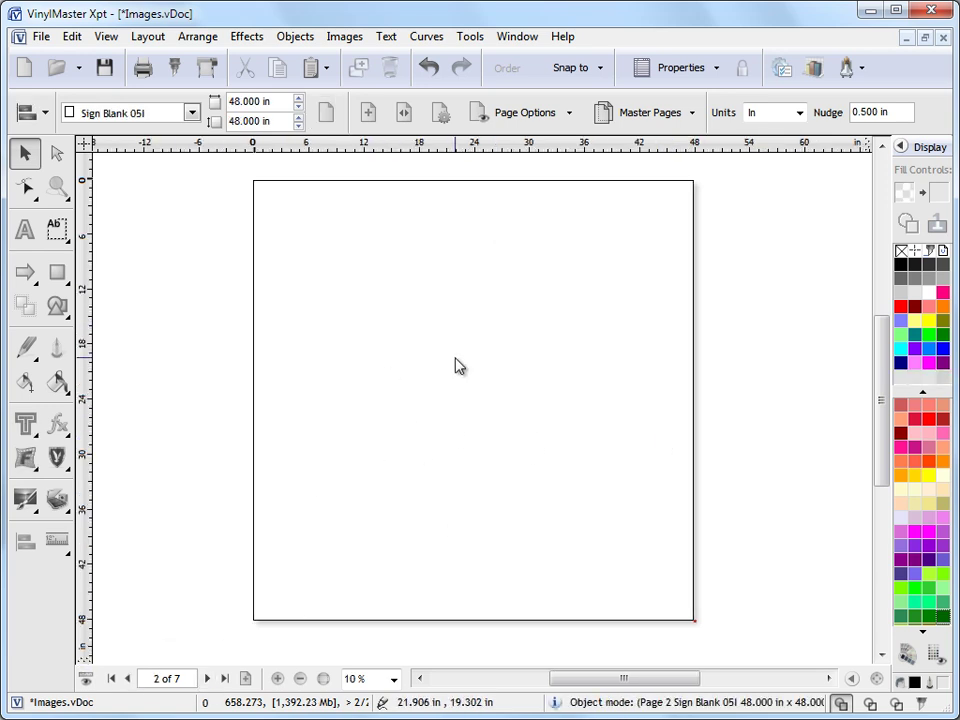
click(40, 38)
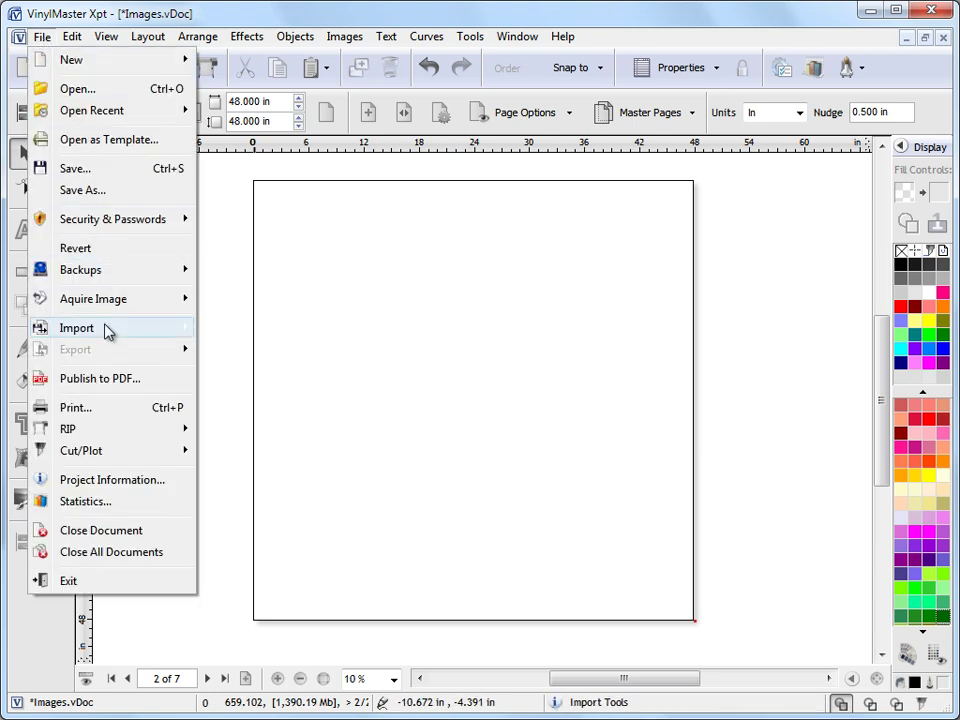
mouse_move(107, 330)
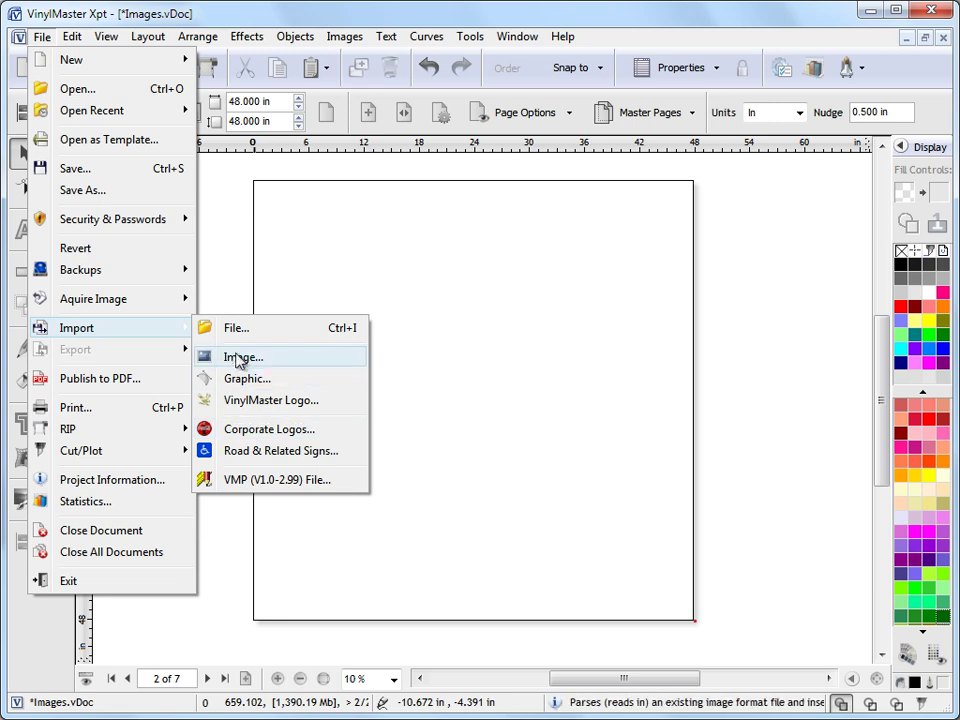
click(258, 334)
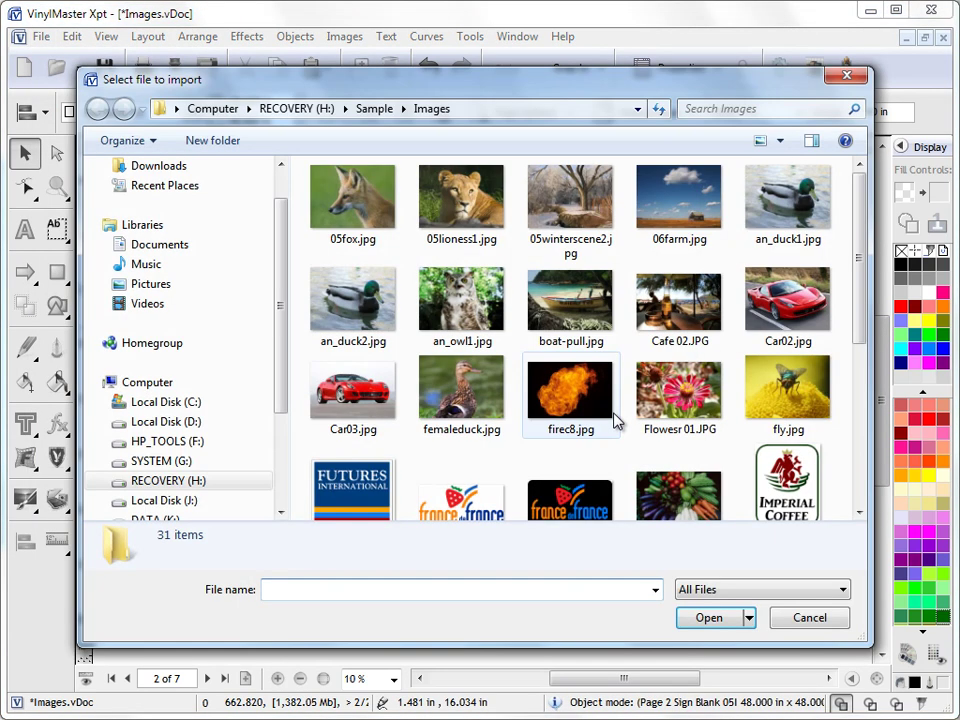
click(789, 592)
scroll(851, 355, down, 3)
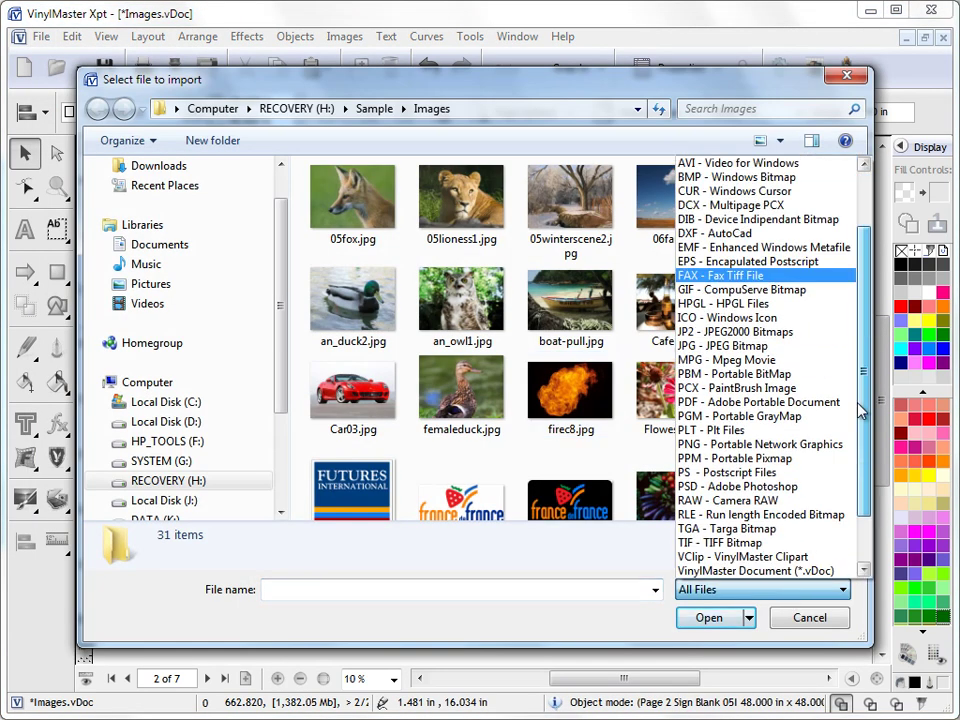
scroll(856, 255, up, 3)
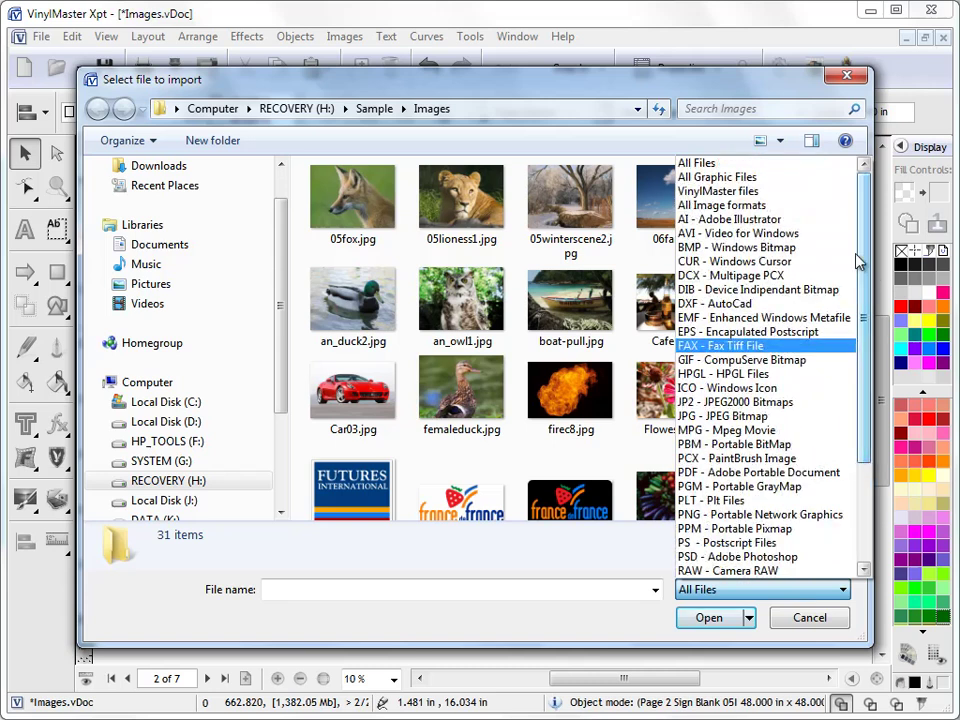
click(736, 206)
Import 05fox.jpg and place it near the page's upper-left corner.
click(706, 216)
click(570, 200)
click(456, 193)
click(340, 195)
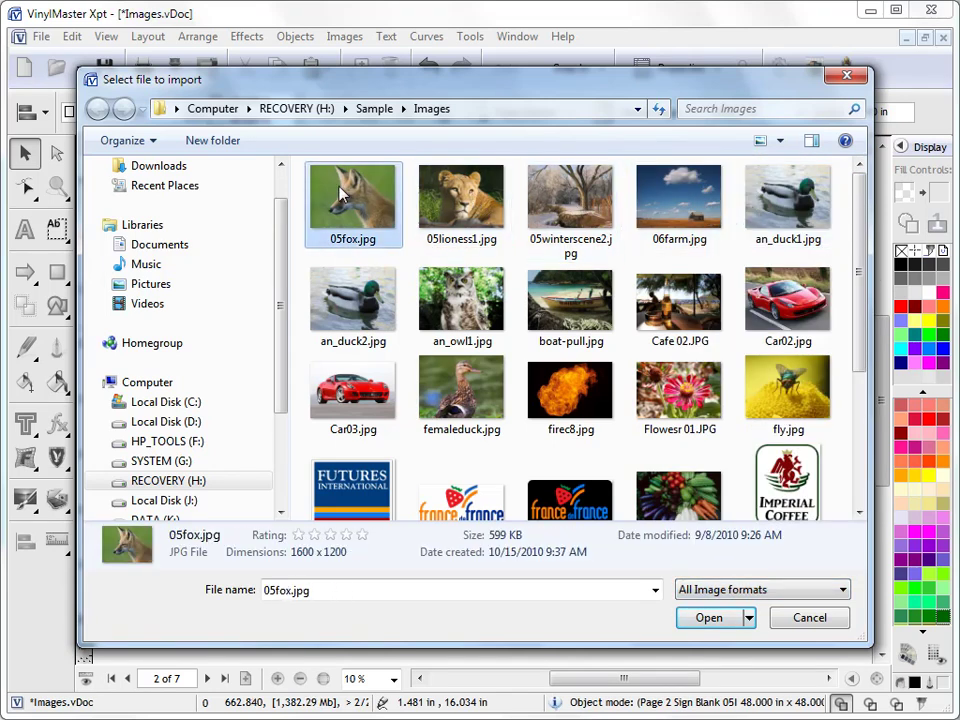
click(710, 617)
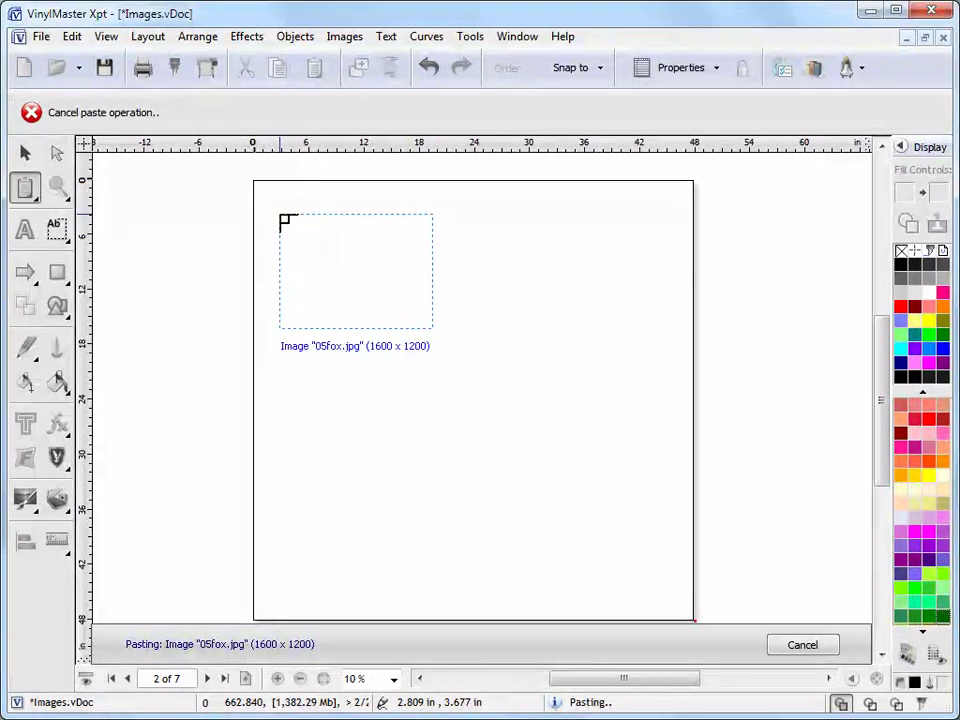
click(282, 214)
click(514, 387)
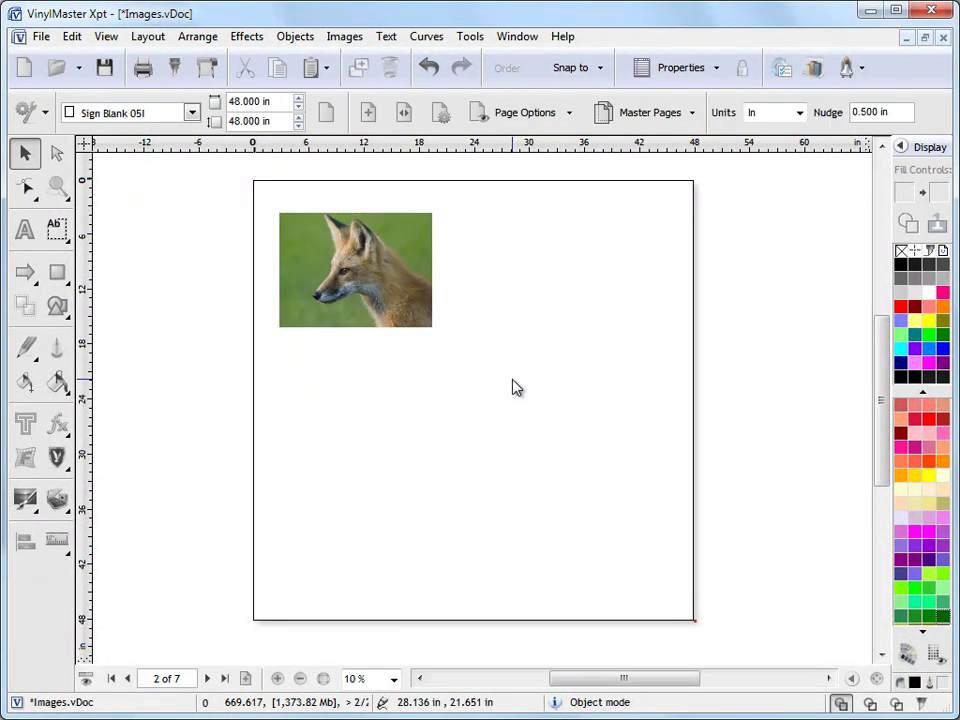
Insert the image 05lioness1.jpg and place it to the right of the fox image.
click(347, 38)
click(362, 60)
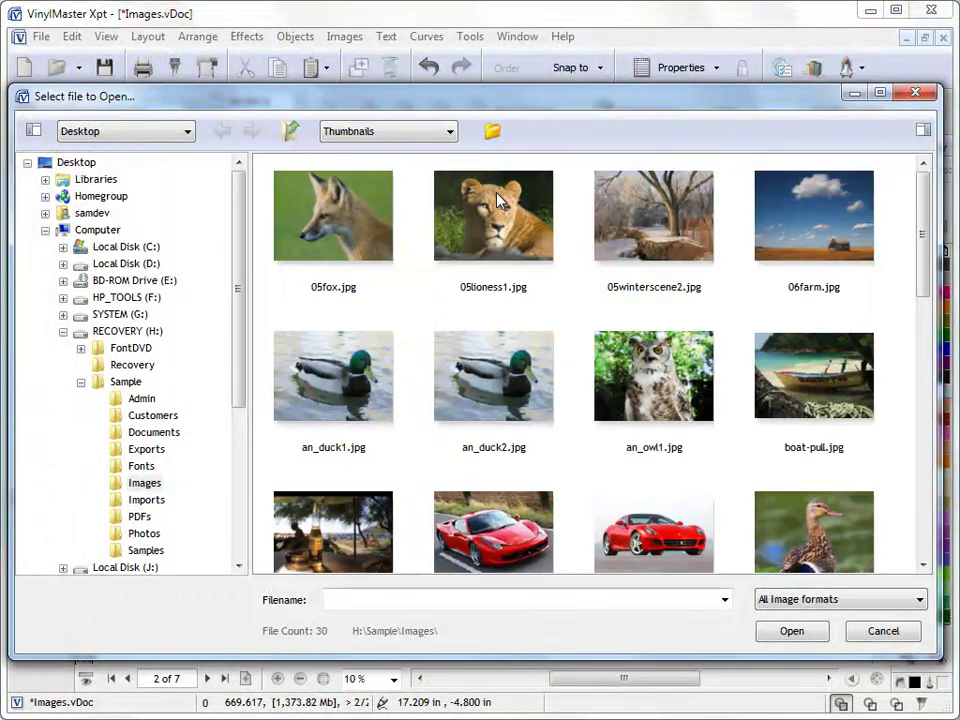
click(500, 200)
click(790, 631)
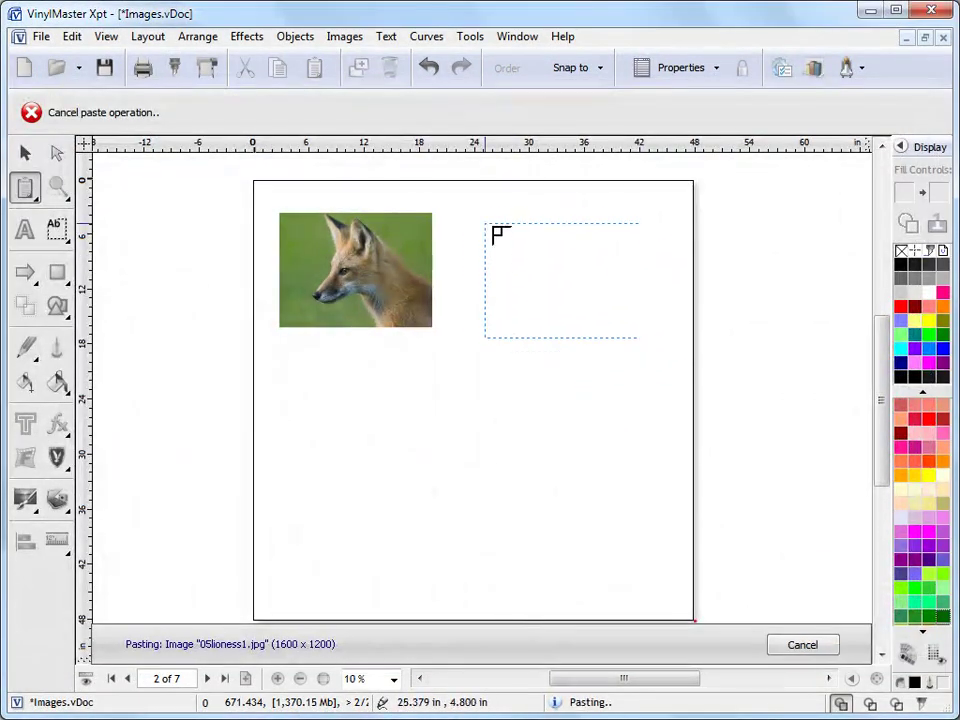
click(471, 215)
click(529, 375)
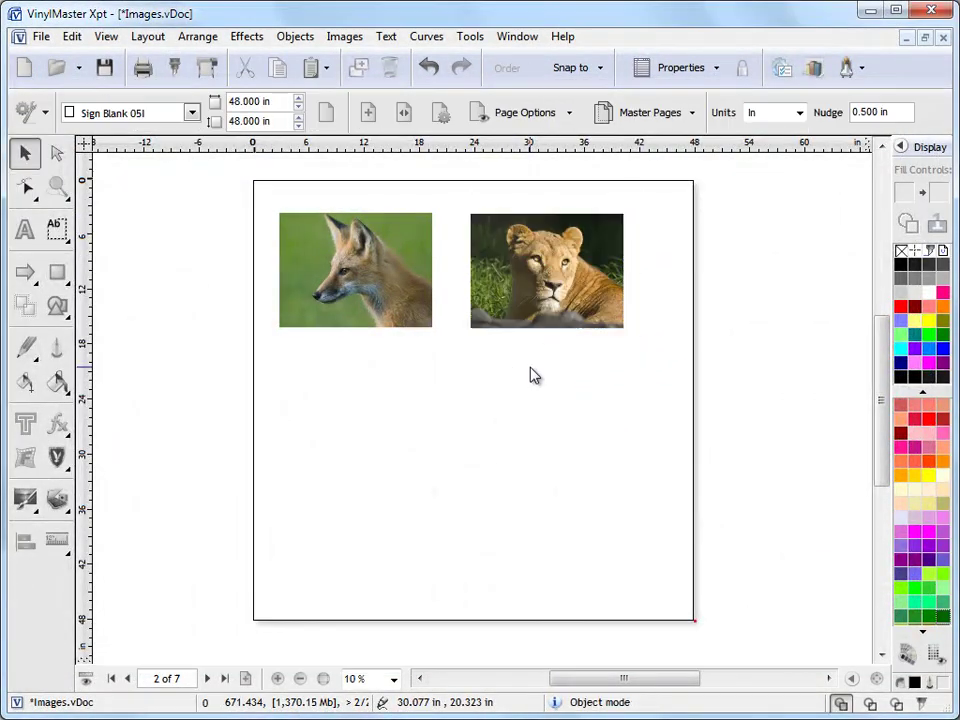
Paste the car image from the clipboard and place it below the fox image.
click(30, 500)
click(105, 544)
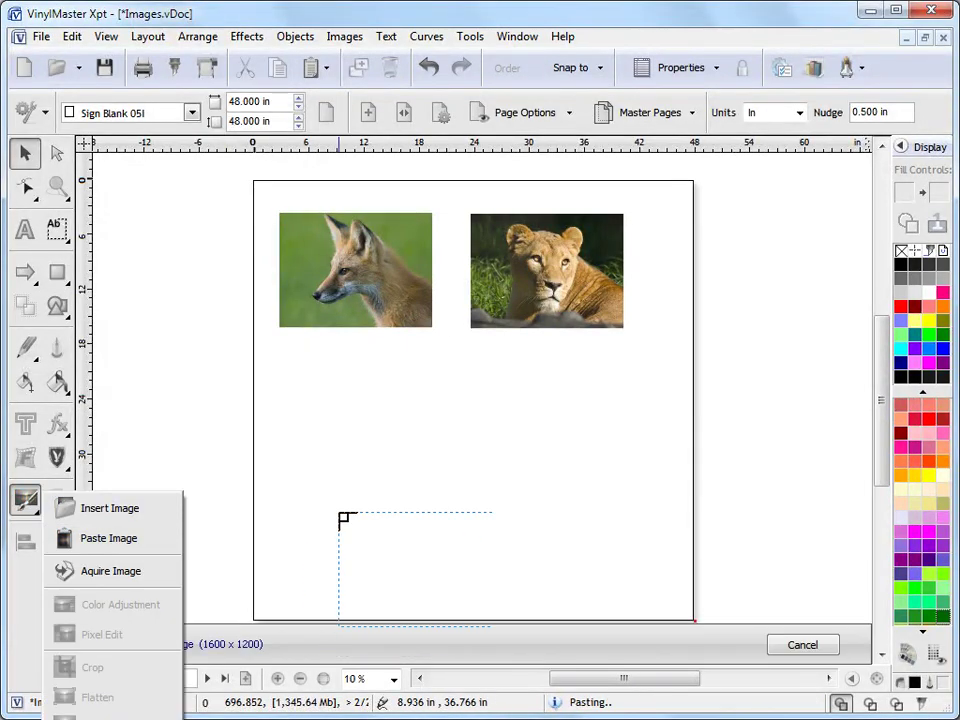
click(287, 374)
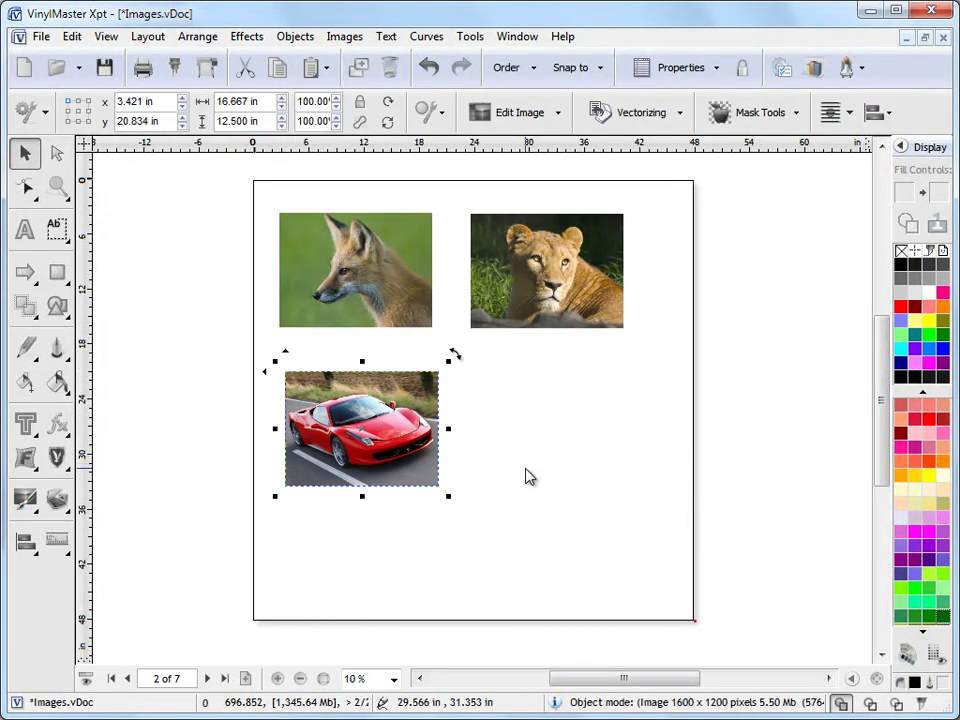
click(326, 551)
Insert the image france.png and position it to the right of the car, below the lioness.
click(26, 498)
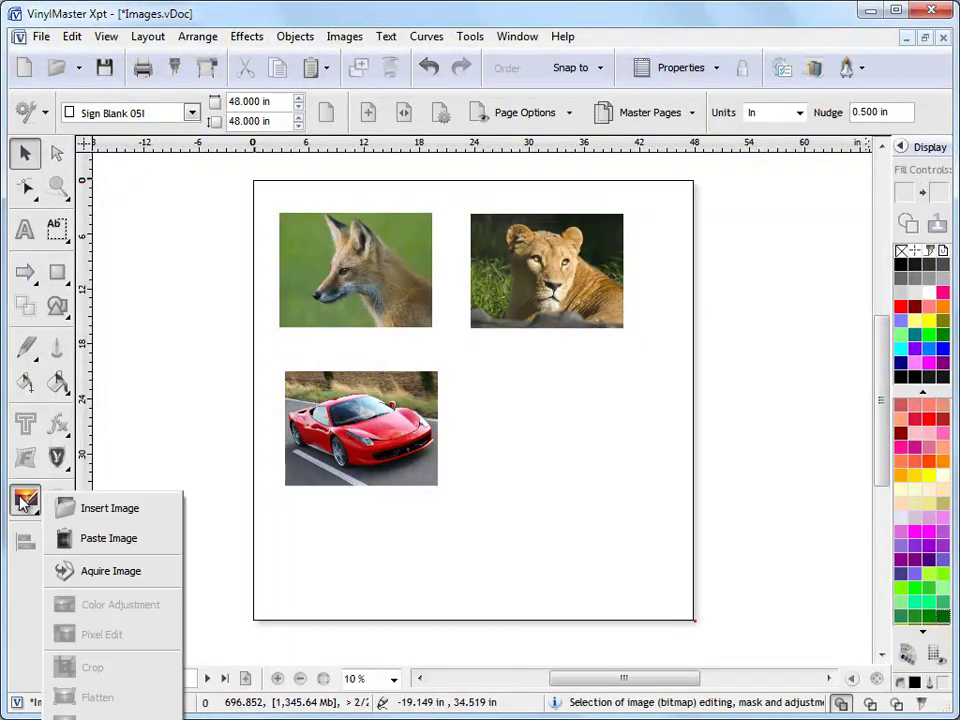
click(110, 509)
drag(921, 274, 927, 421)
click(333, 400)
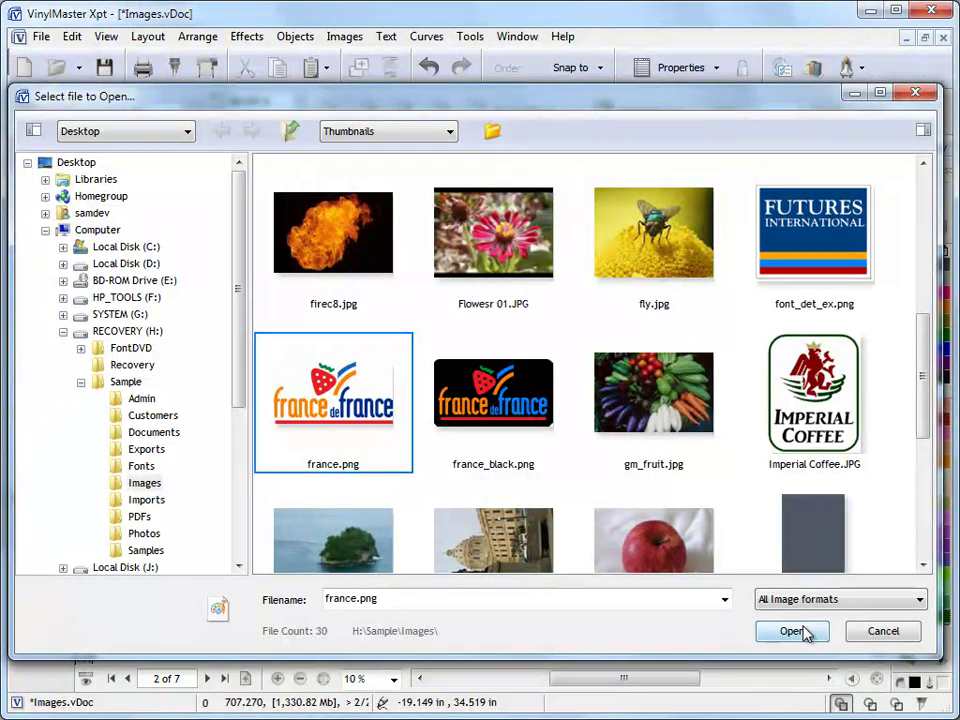
click(790, 631)
click(530, 395)
drag(536, 435, 615, 467)
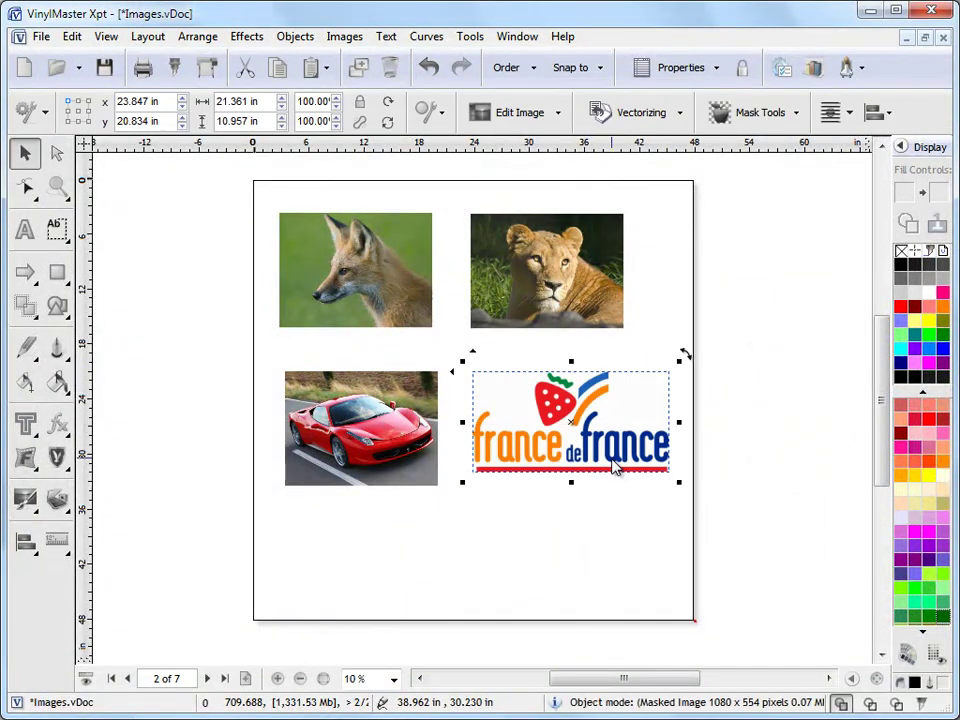
click(741, 489)
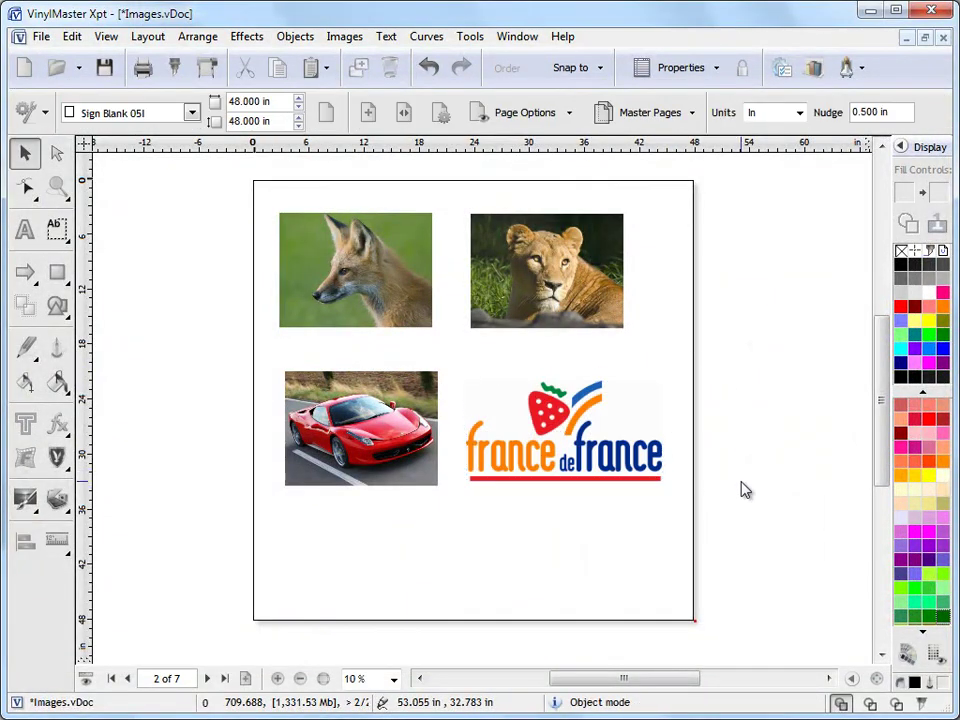
click(41, 38)
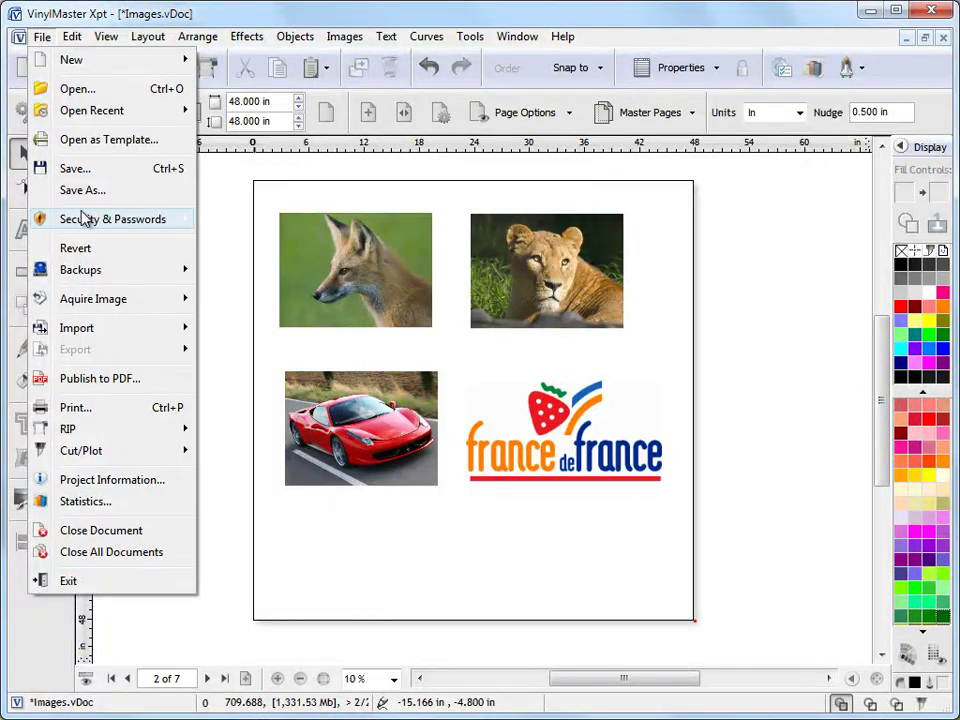
mouse_move(107, 299)
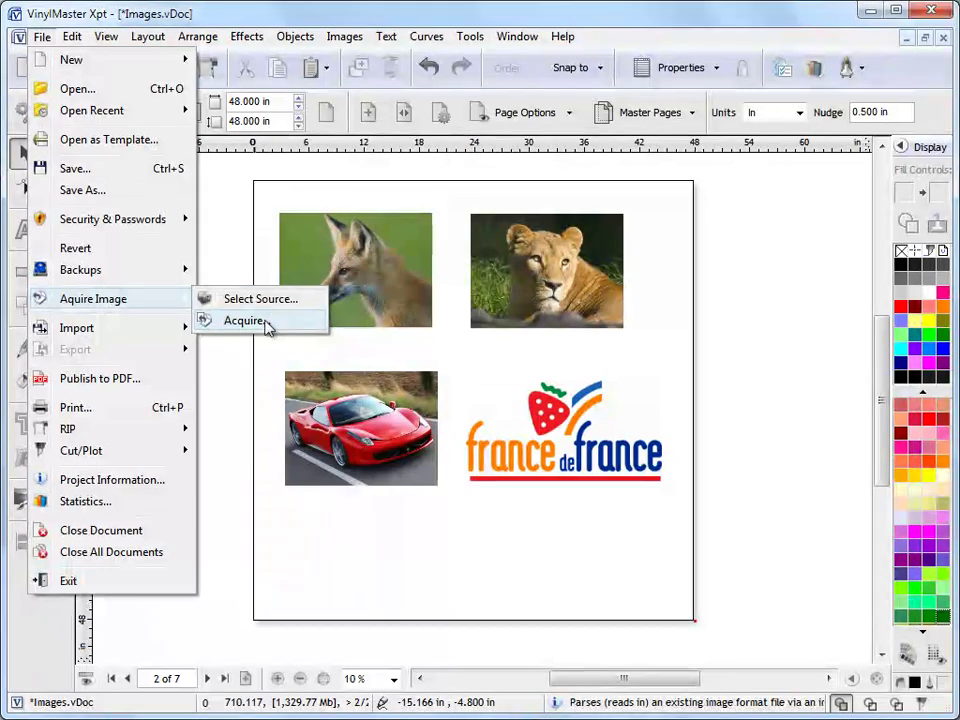
click(258, 395)
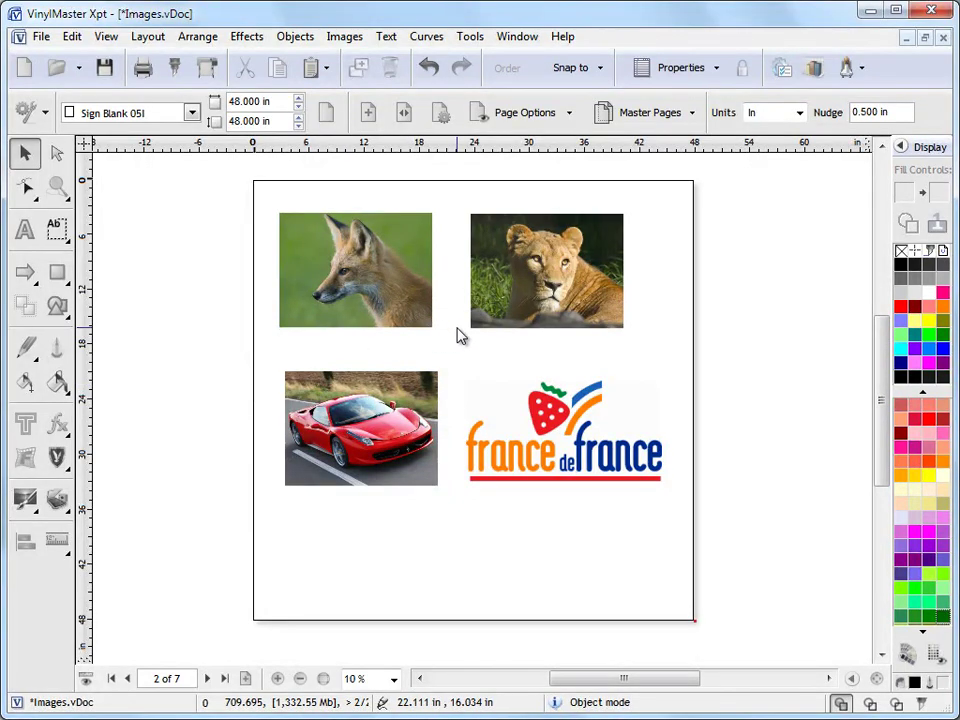
Spread the car, logo and lioness images outward toward the page edges and move the fox image toward the page centre.
drag(422, 393, 336, 471)
drag(560, 430, 634, 510)
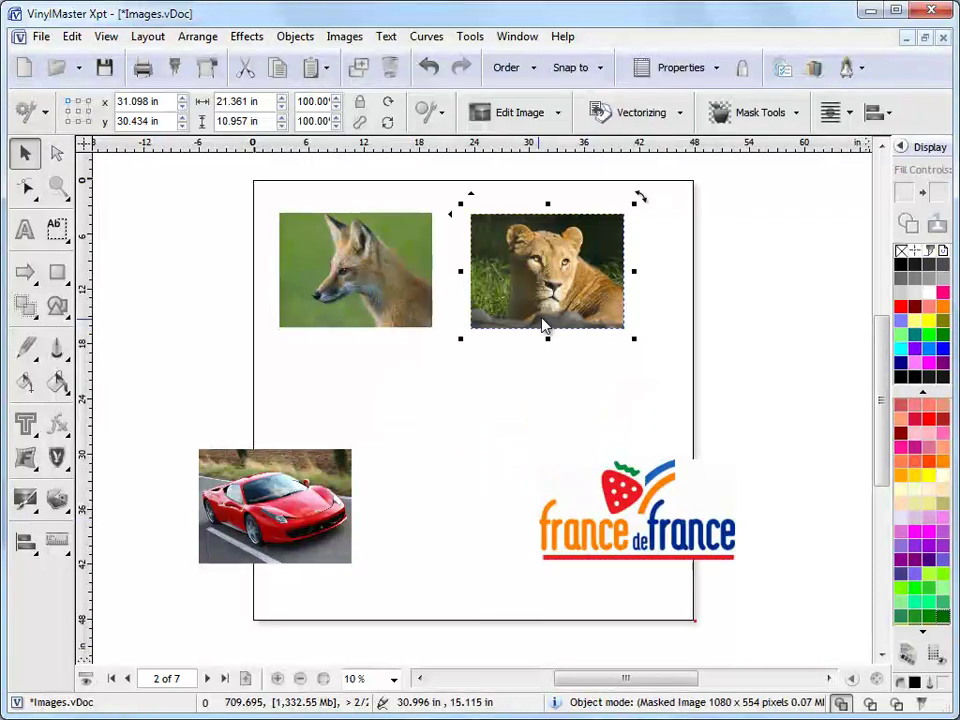
drag(546, 290, 701, 304)
drag(435, 287, 494, 334)
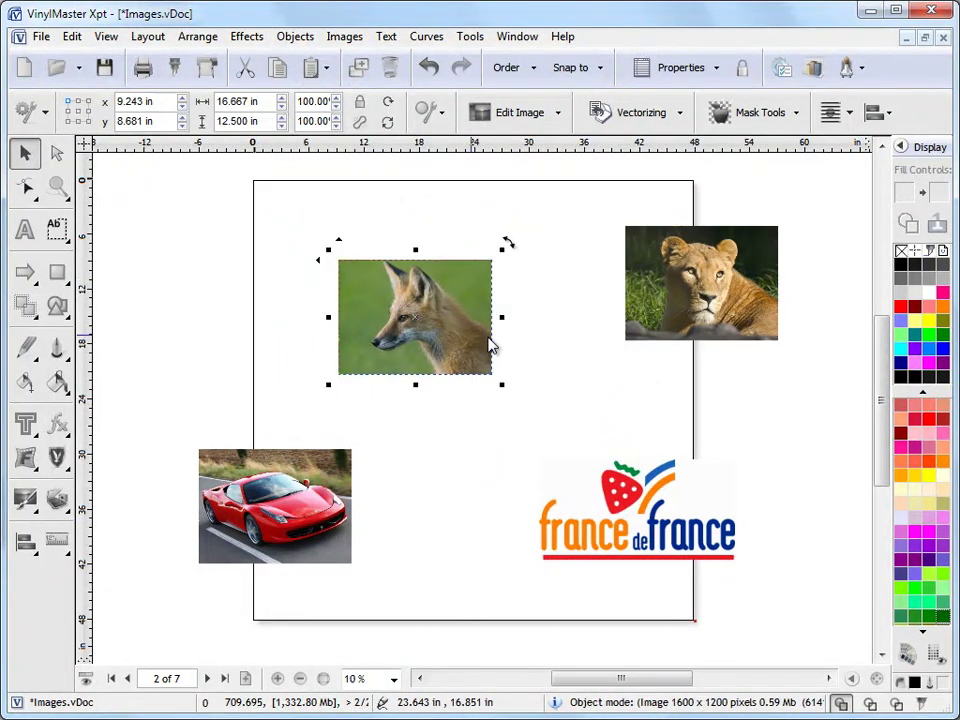
drag(480, 310, 447, 323)
click(447, 323)
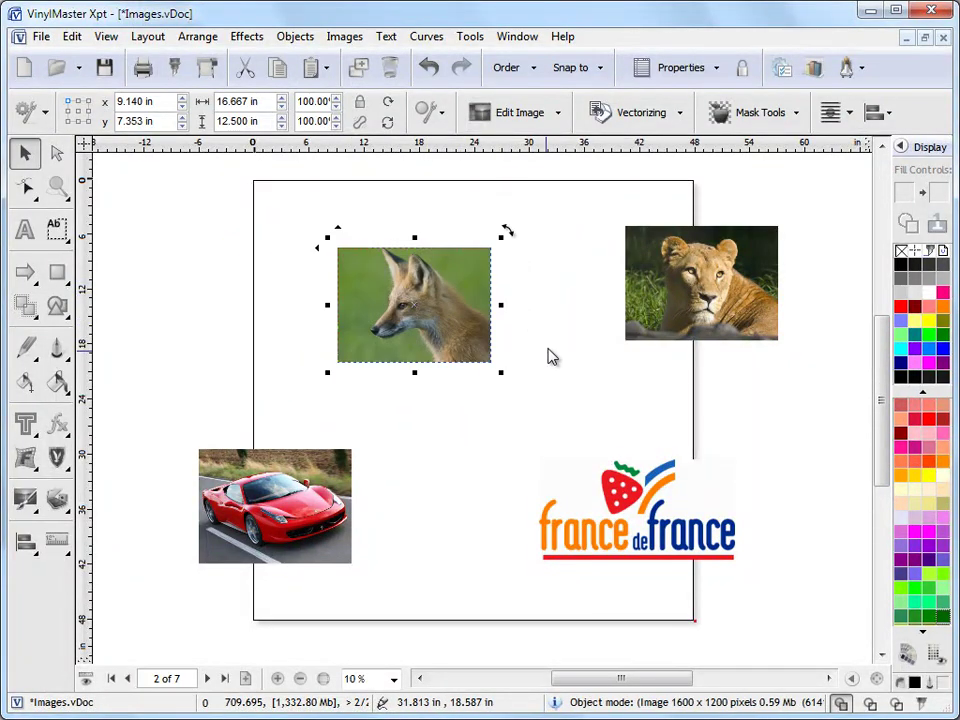
Try rotating the fox image freely and skewing it horizontally and vertically.
drag(512, 234, 450, 311)
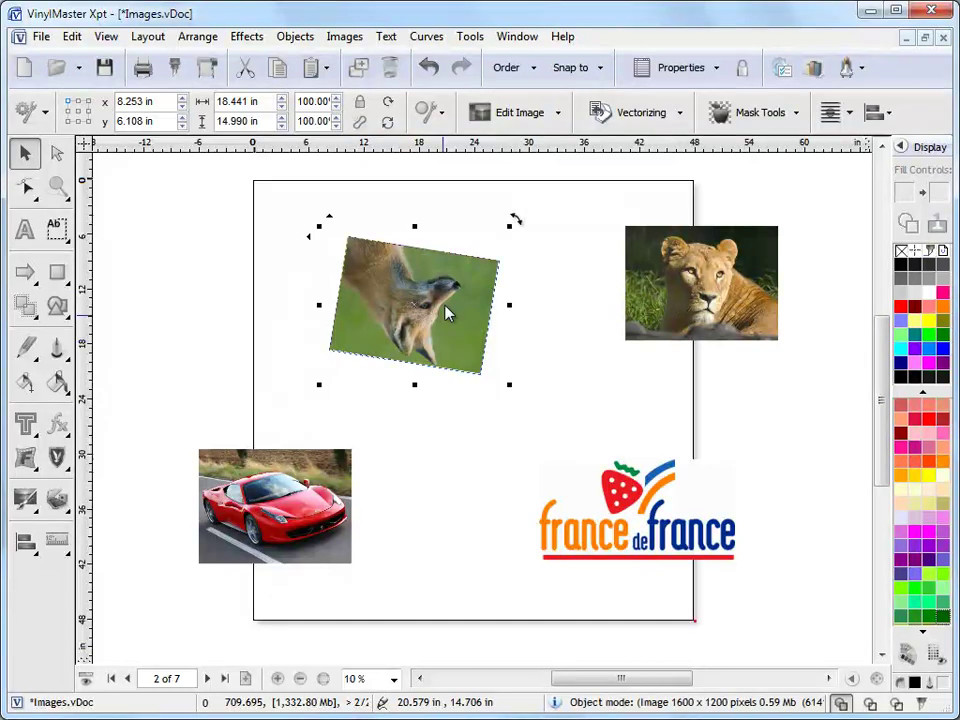
drag(517, 216, 418, 390)
drag(413, 211, 452, 212)
drag(553, 326, 549, 371)
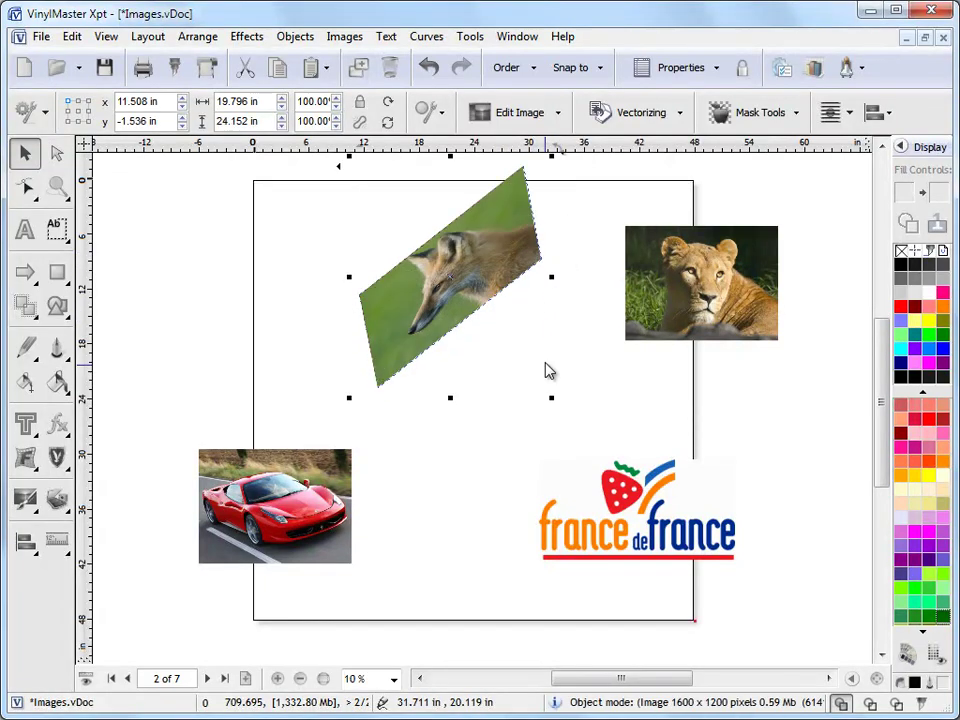
Undo the rotation and skew of the fox image.
click(428, 67)
click(428, 67)
click(428, 67)
Stretch and scale the fox image to about 18.06 in wide by 13.38 in high, and deselect it.
drag(483, 313, 559, 314)
drag(437, 384, 455, 337)
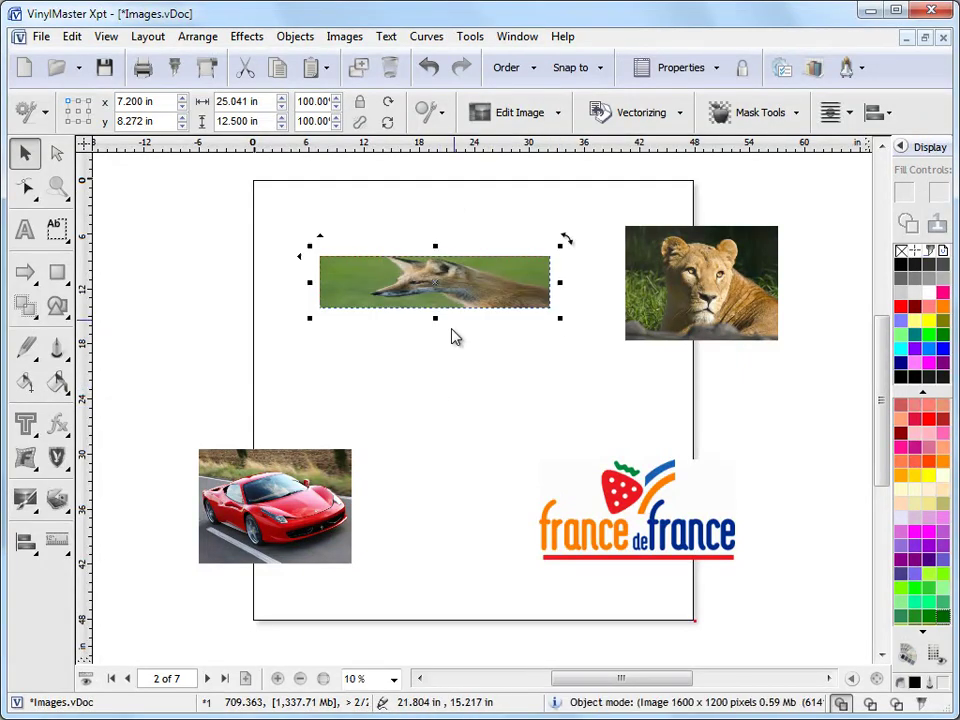
drag(553, 285, 482, 399)
drag(461, 334, 476, 309)
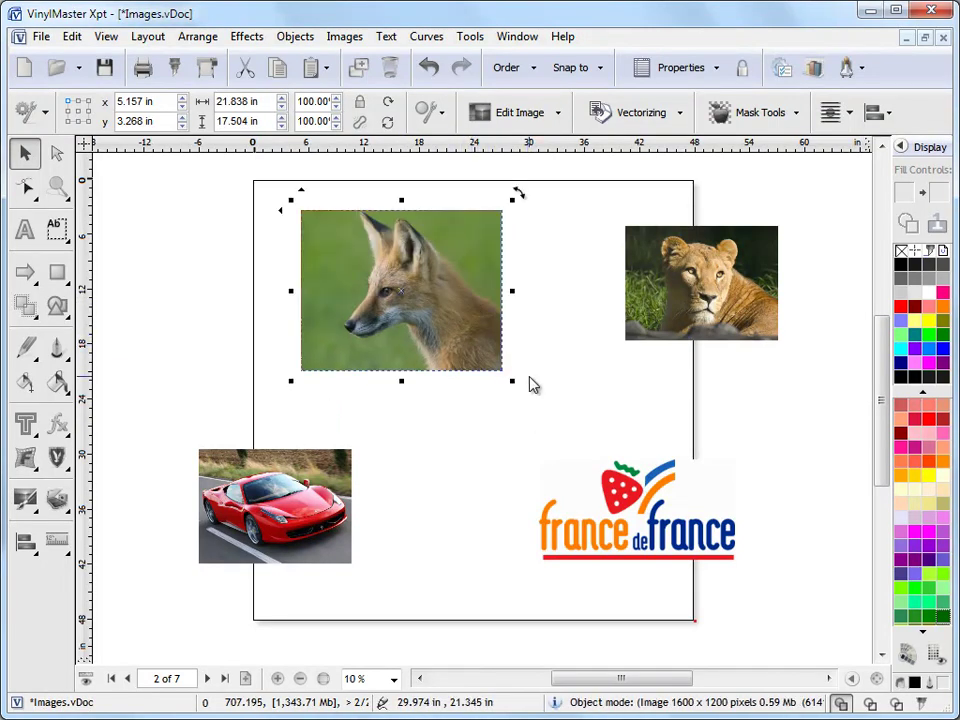
mouse_move(504, 386)
mouse_down()
mouse_move(506, 407)
mouse_move(396, 396)
mouse_move(469, 418)
mouse_move(455, 405)
mouse_move(572, 399)
mouse_move(527, 369)
mouse_move(602, 450)
mouse_move(441, 357)
mouse_move(557, 439)
mouse_move(507, 411)
mouse_up()
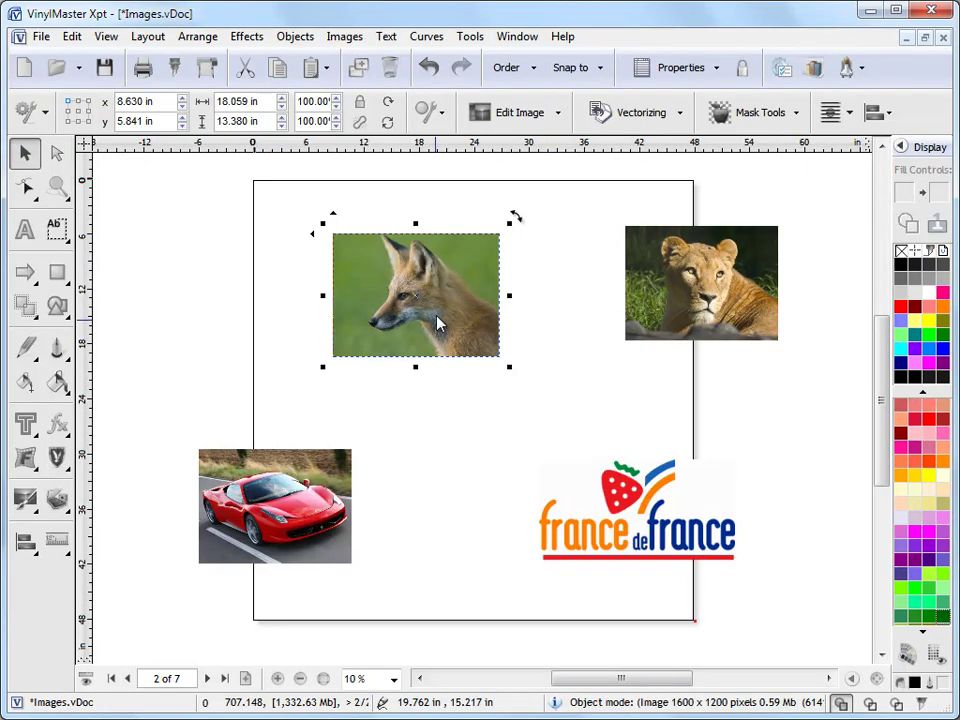
click(267, 253)
Open the fox image's outline for node editing and pull its top-right node inward.
click(57, 186)
drag(330, 214, 528, 380)
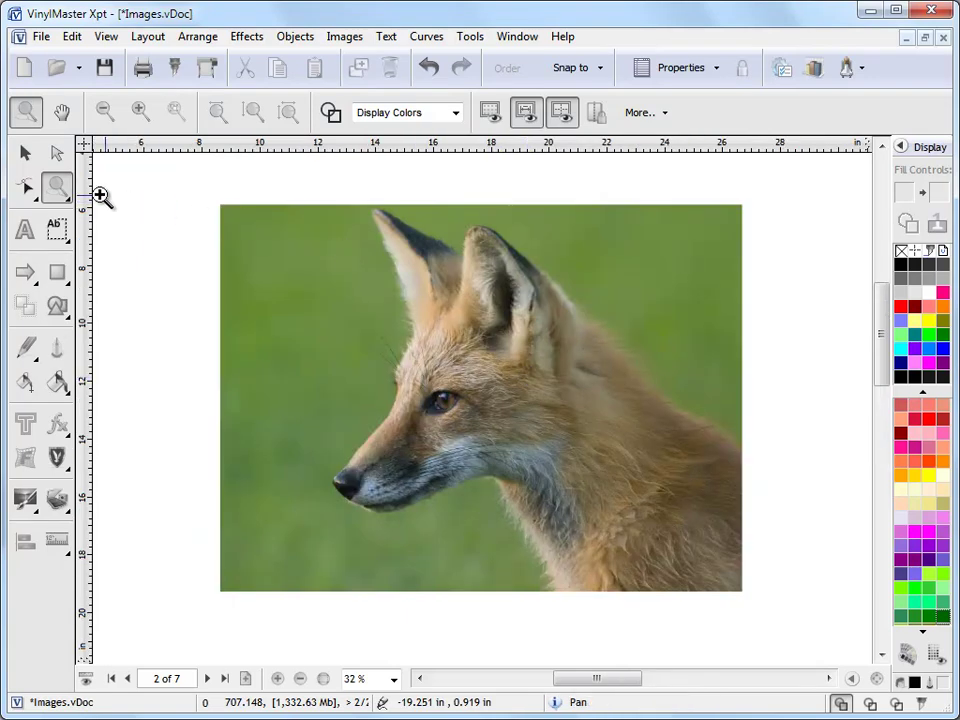
click(25, 152)
click(291, 261)
click(27, 190)
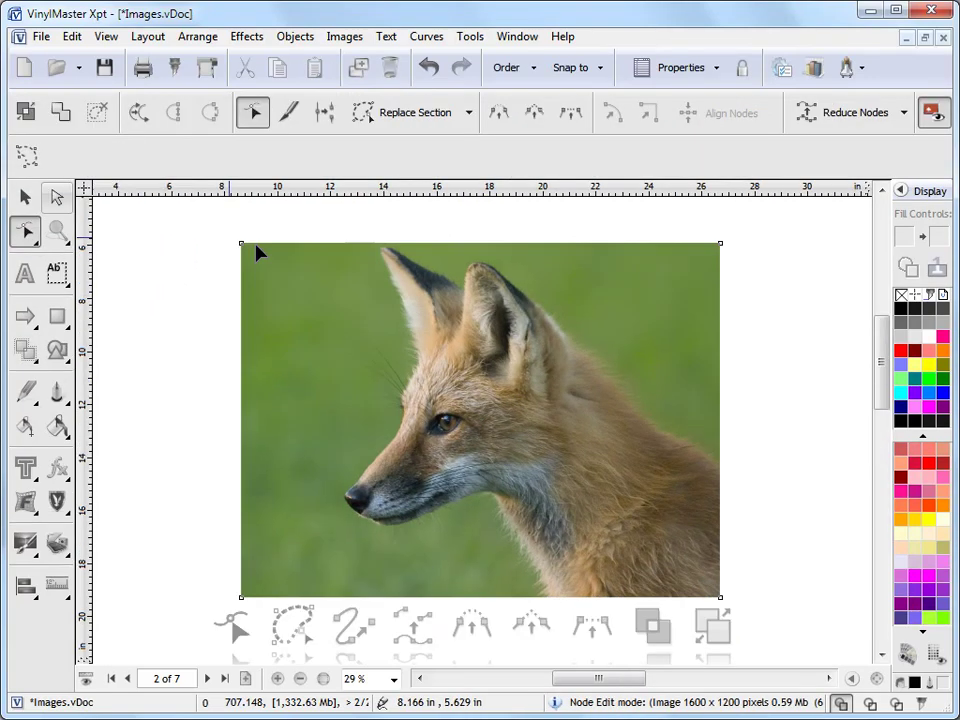
click(720, 244)
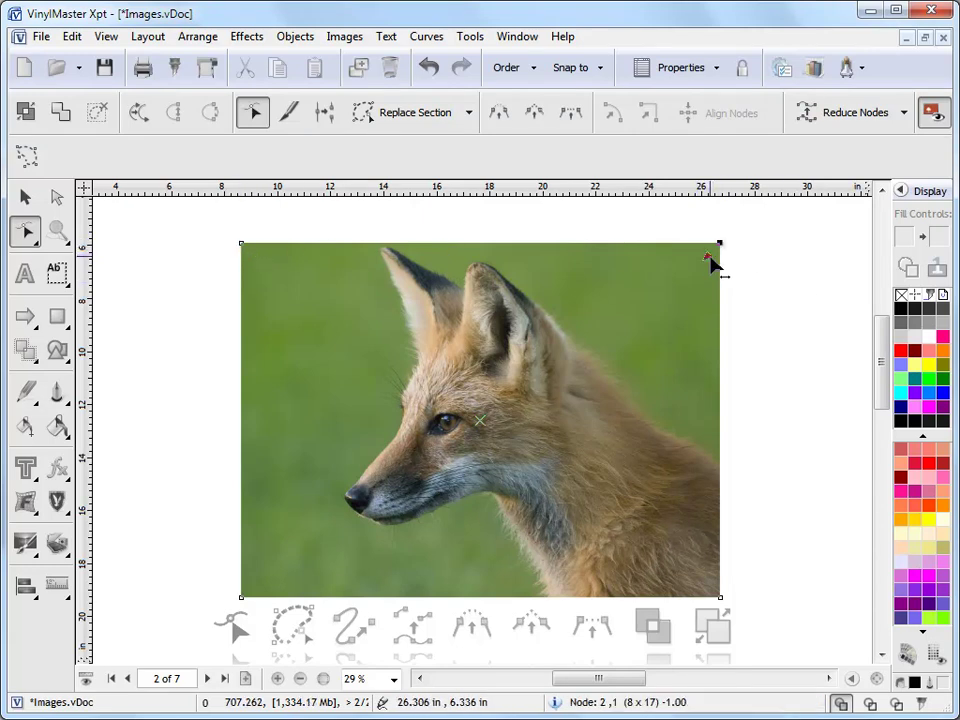
drag(648, 318, 568, 400)
Add a node to the fox outline's top edge, pull it down into a notch, and round the top-right corner.
click(516, 244)
drag(517, 257, 450, 258)
drag(584, 267, 757, 250)
drag(751, 366, 712, 240)
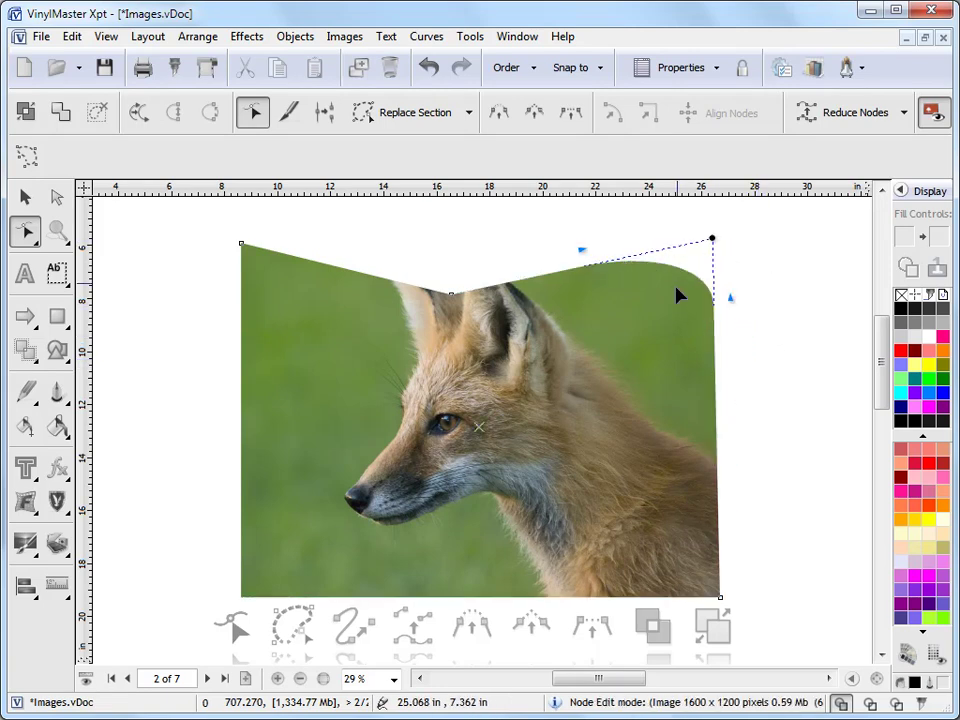
drag(459, 290, 496, 291)
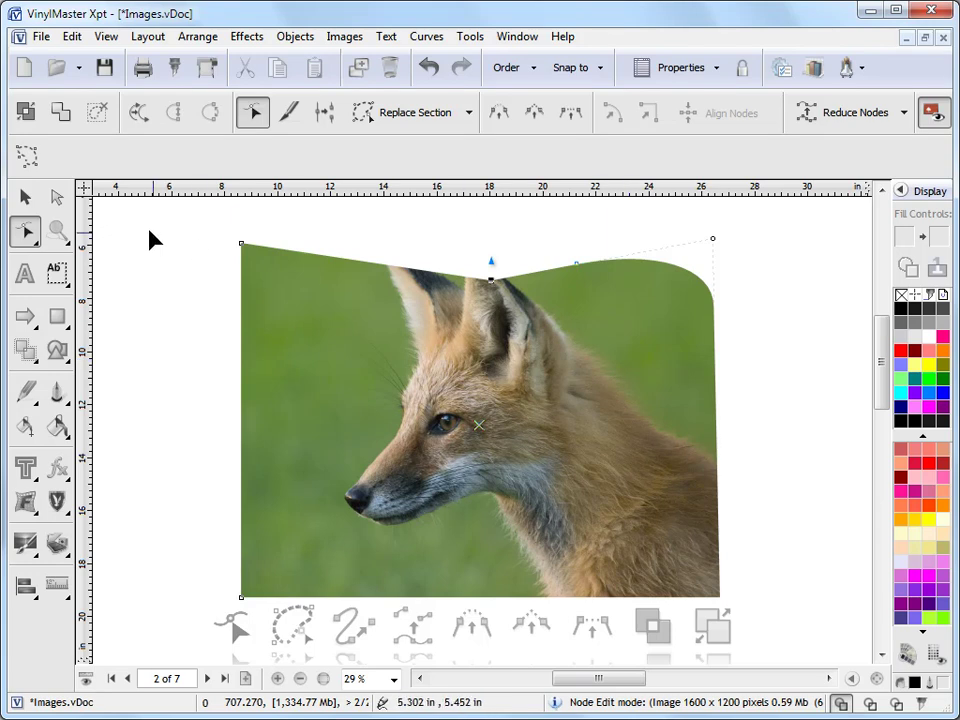
click(25, 197)
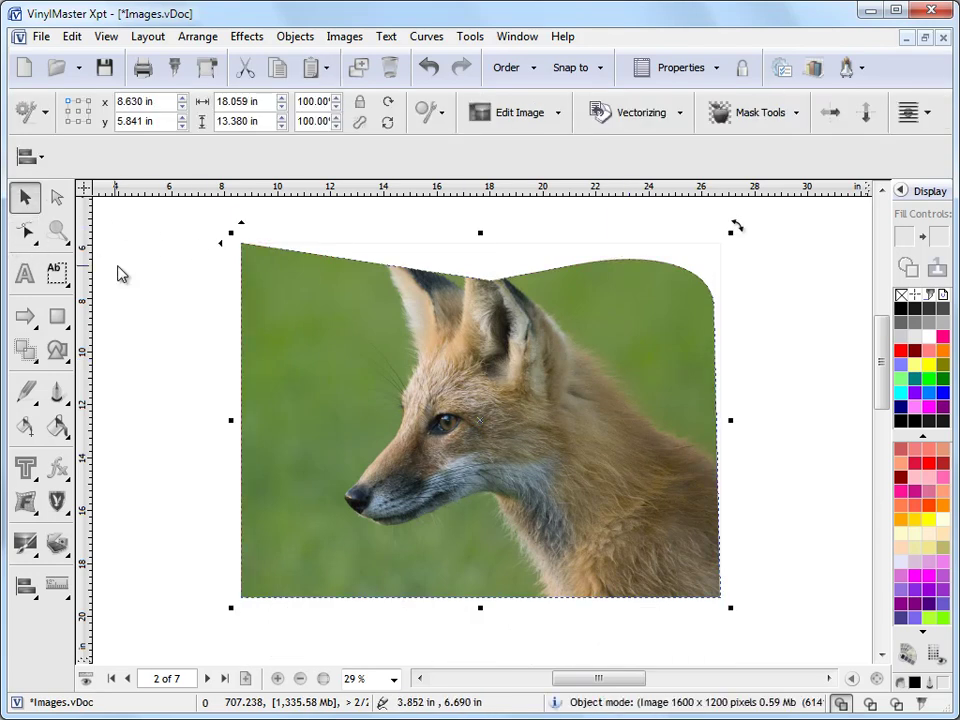
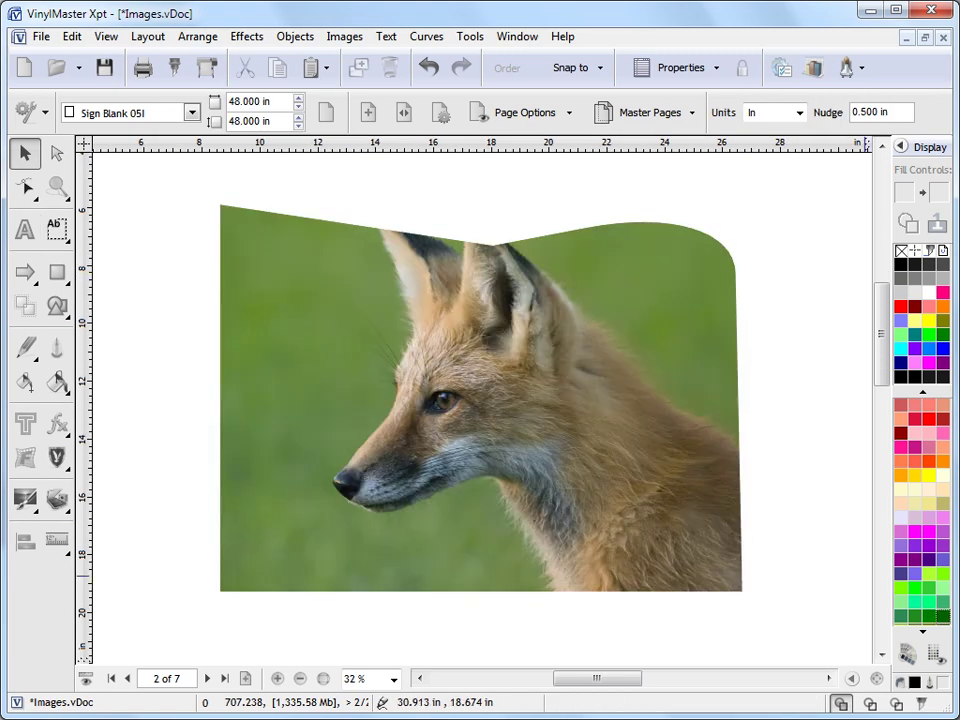
Reposition the fox and lioness images so that they partly overlap in the upper part of the page.
click(907, 655)
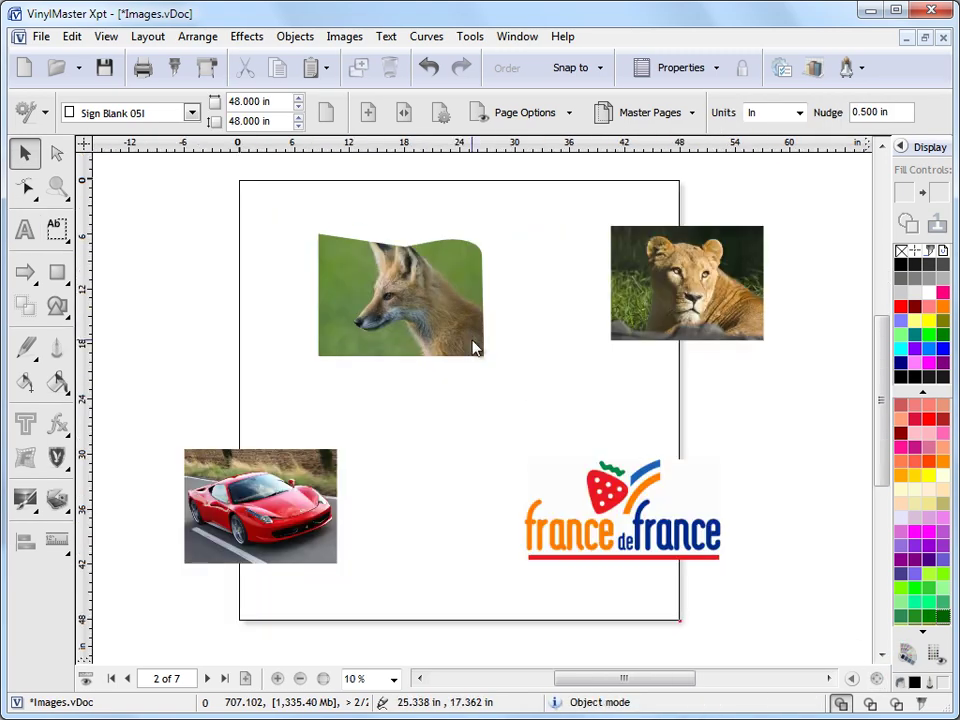
drag(474, 348, 411, 336)
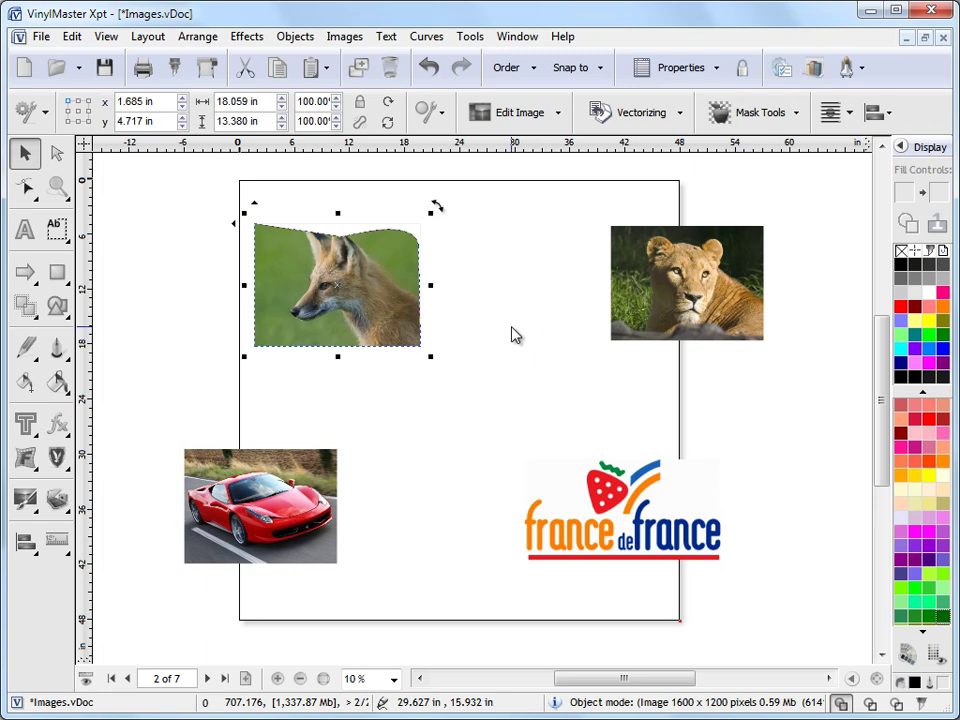
drag(686, 312, 510, 300)
drag(365, 298, 682, 355)
drag(503, 297, 413, 297)
drag(650, 362, 516, 343)
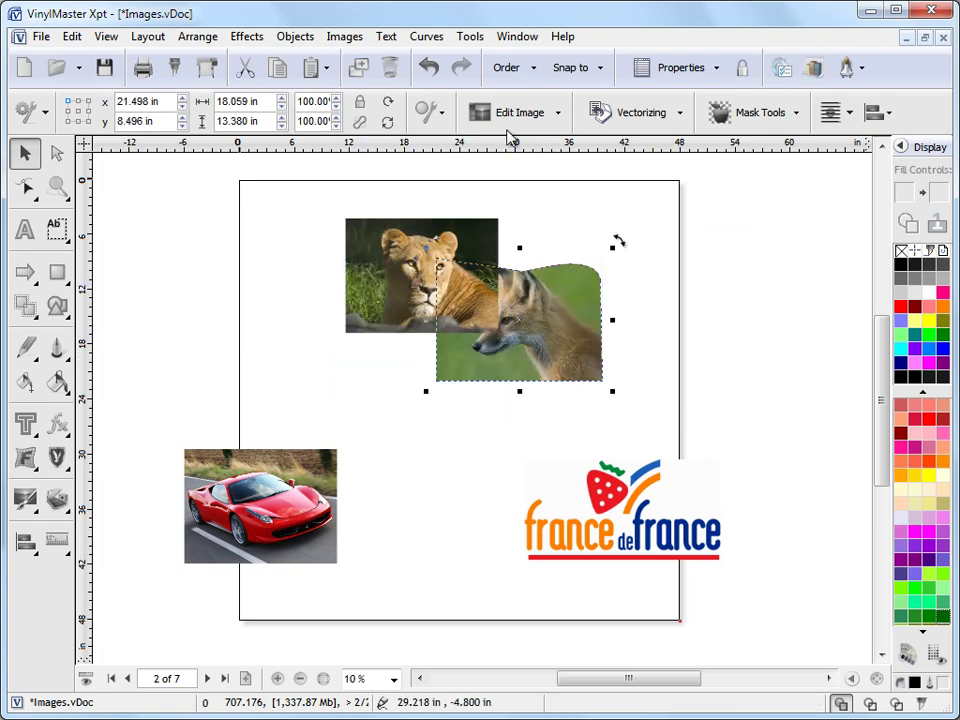
Bring the fox image to the front and shift it so it overlaps only the lioness image's lower-right corner.
click(517, 78)
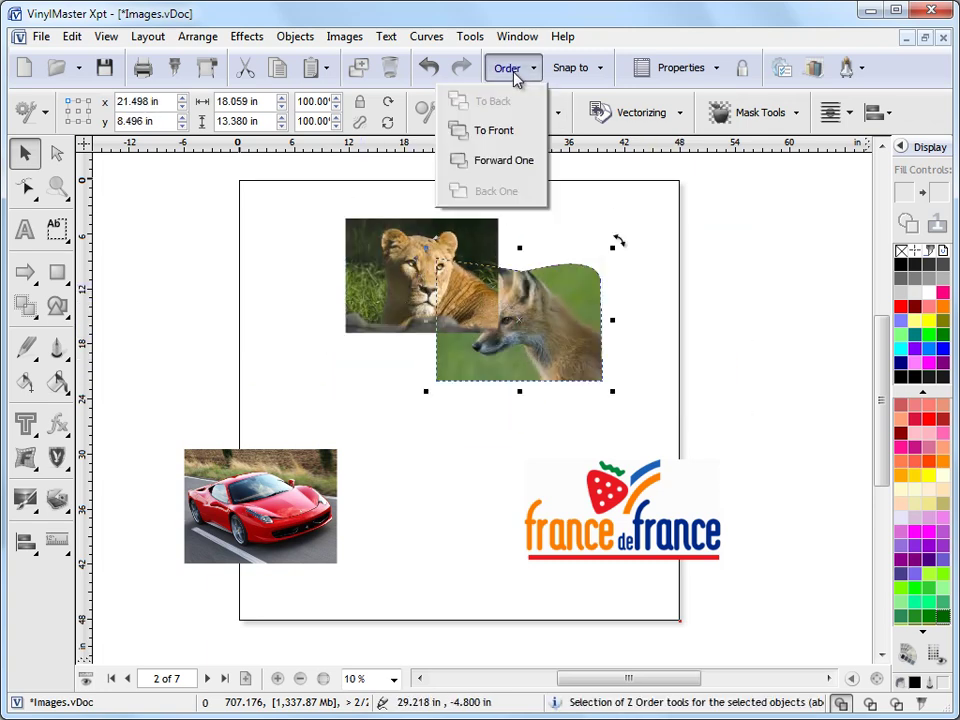
click(495, 132)
drag(556, 283, 565, 334)
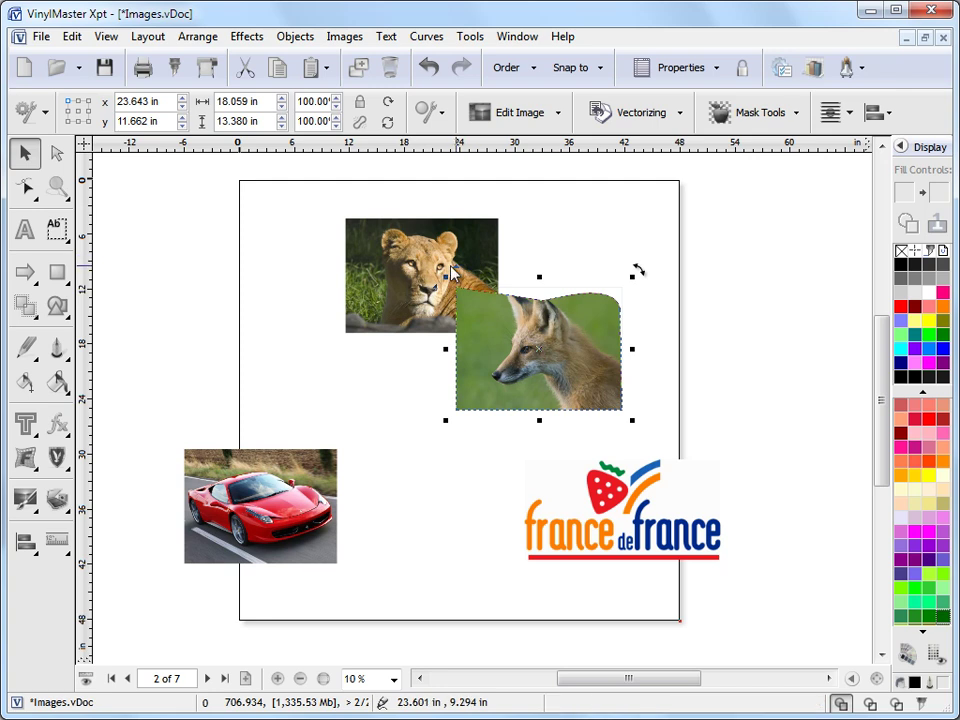
Try cutting the fox's shape out of the lioness image with Back Minus Front, and undo it.
drag(318, 204, 636, 430)
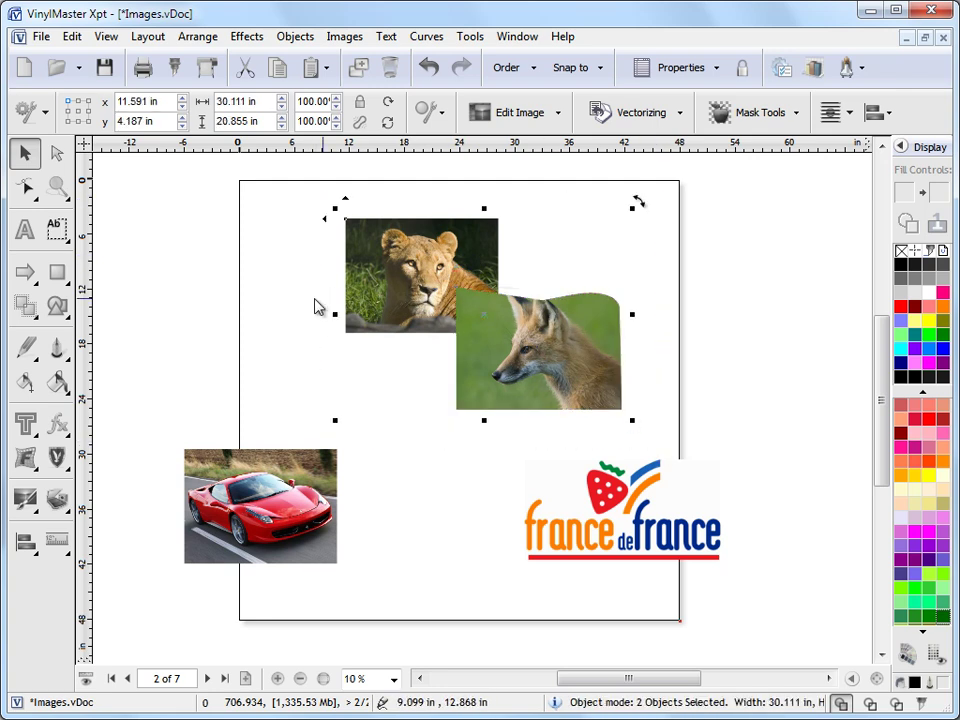
click(27, 310)
mouse_move(133, 327)
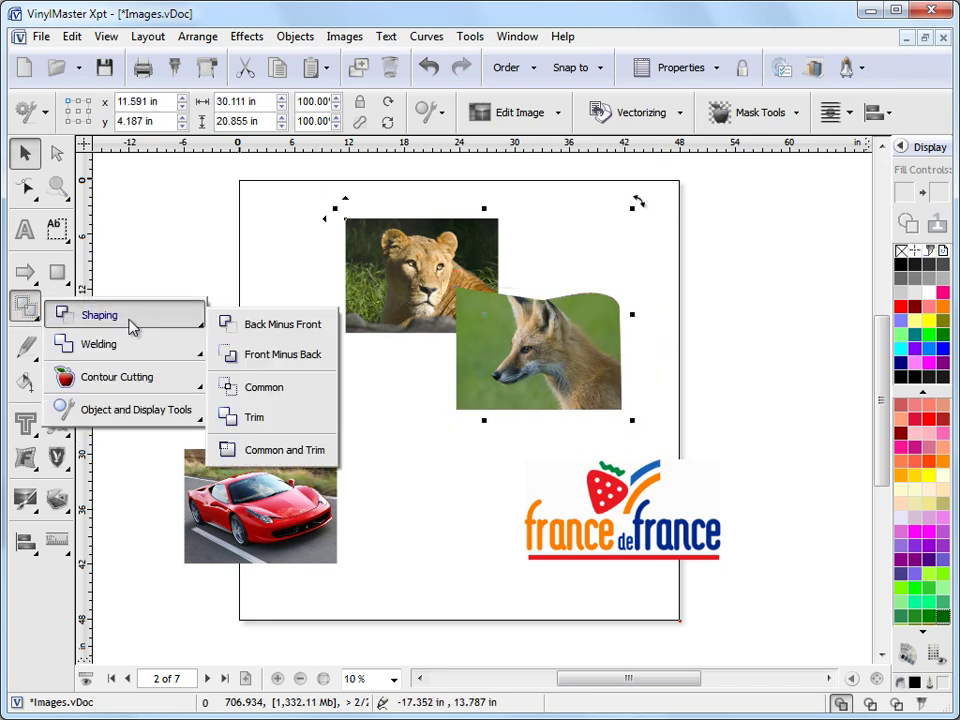
click(283, 325)
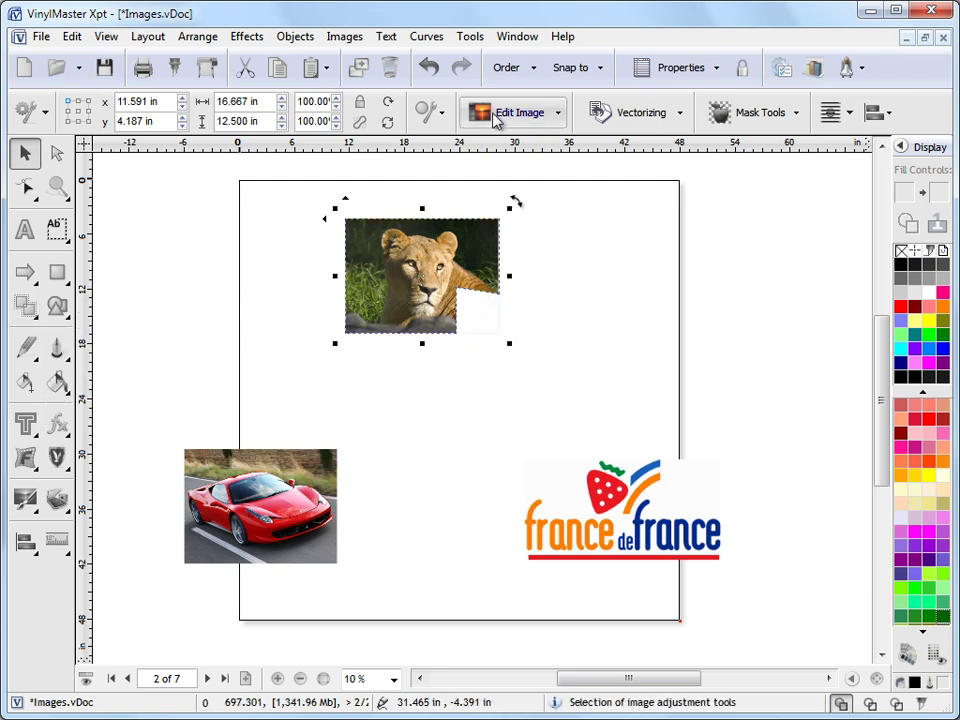
click(428, 67)
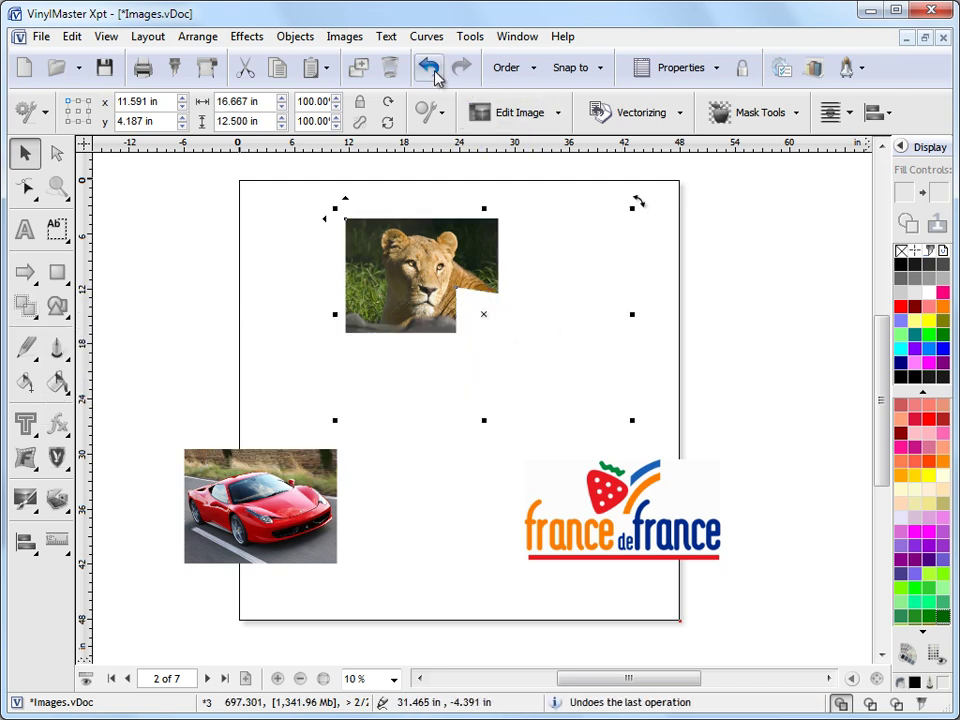
Try cutting the lioness image's shape out of the fox image with Front Minus Back, and undo it.
click(24, 304)
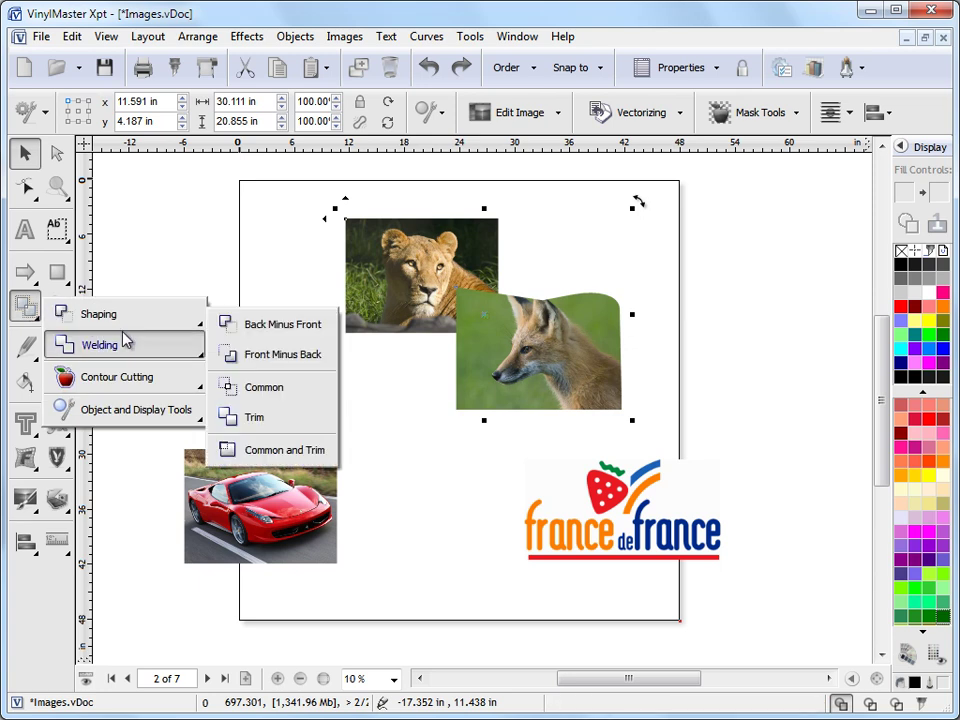
click(285, 355)
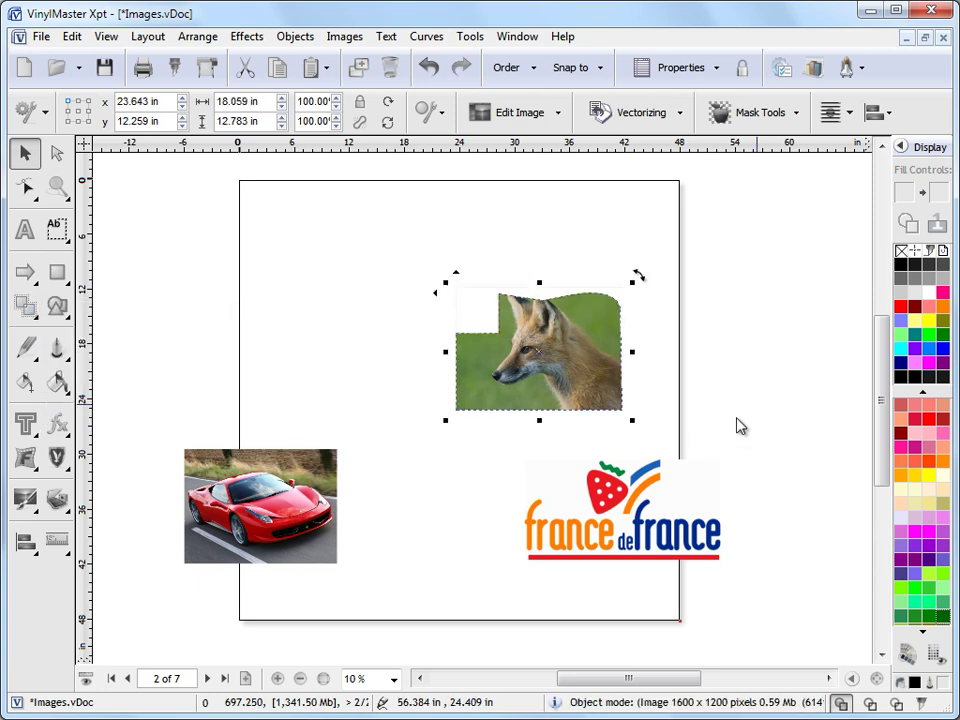
click(429, 68)
Separate the two animal images, moving the fox across the page's right edge and the lioness down against the logo.
click(296, 193)
drag(420, 275, 346, 262)
click(624, 405)
drag(624, 405, 653, 385)
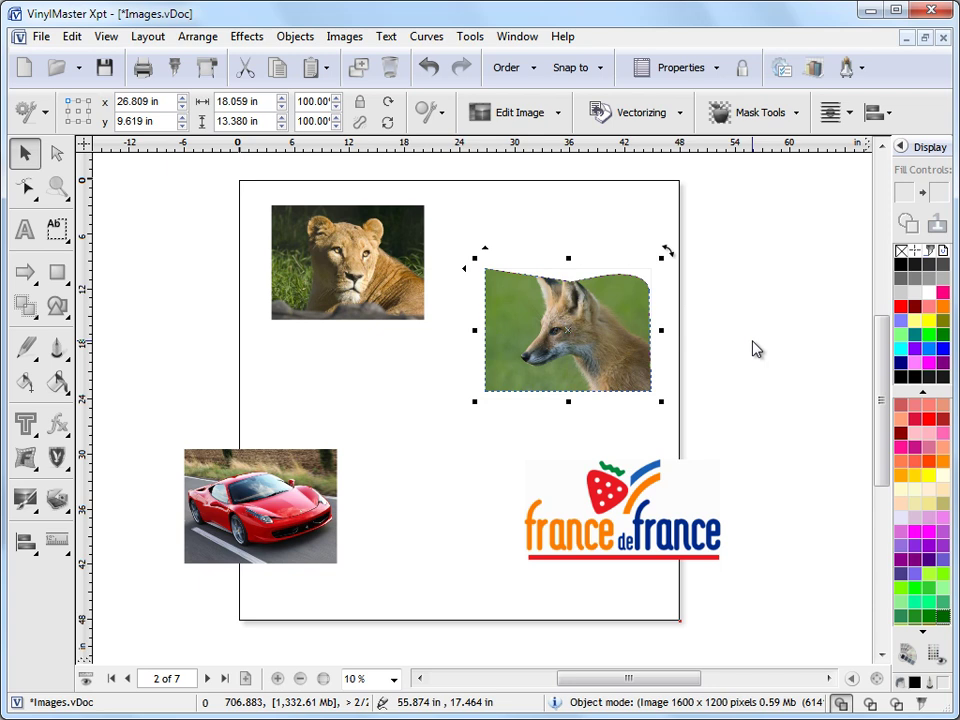
drag(540, 360, 690, 399)
drag(354, 288, 461, 461)
Draw a circle about 17.19 in across in the empty upper-left area of the page.
click(57, 272)
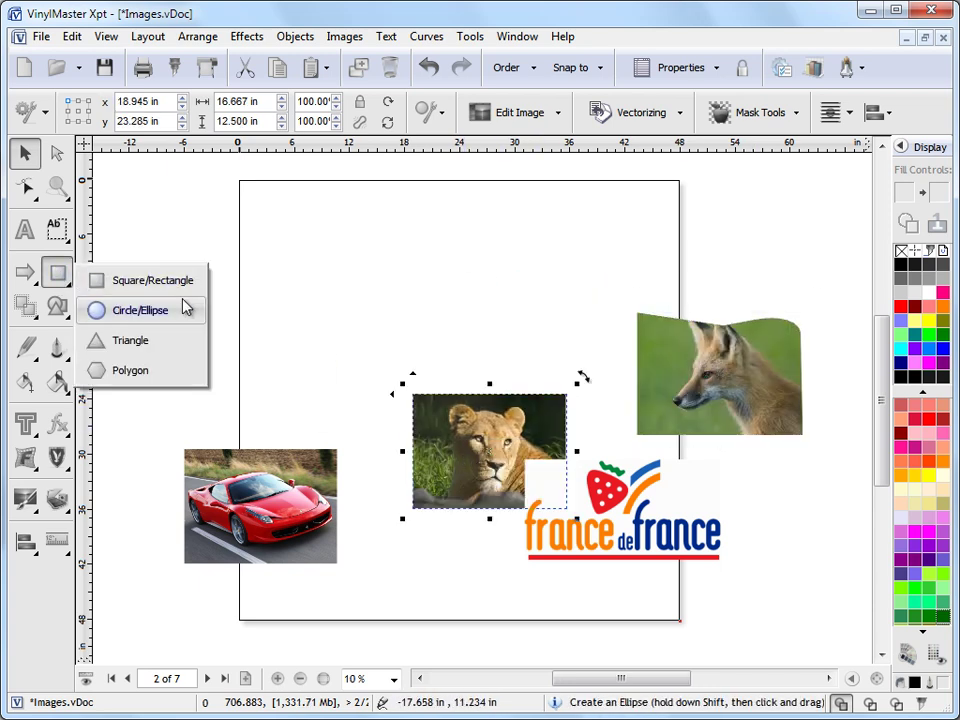
click(136, 312)
drag(324, 289, 343, 306)
drag(298, 274, 346, 313)
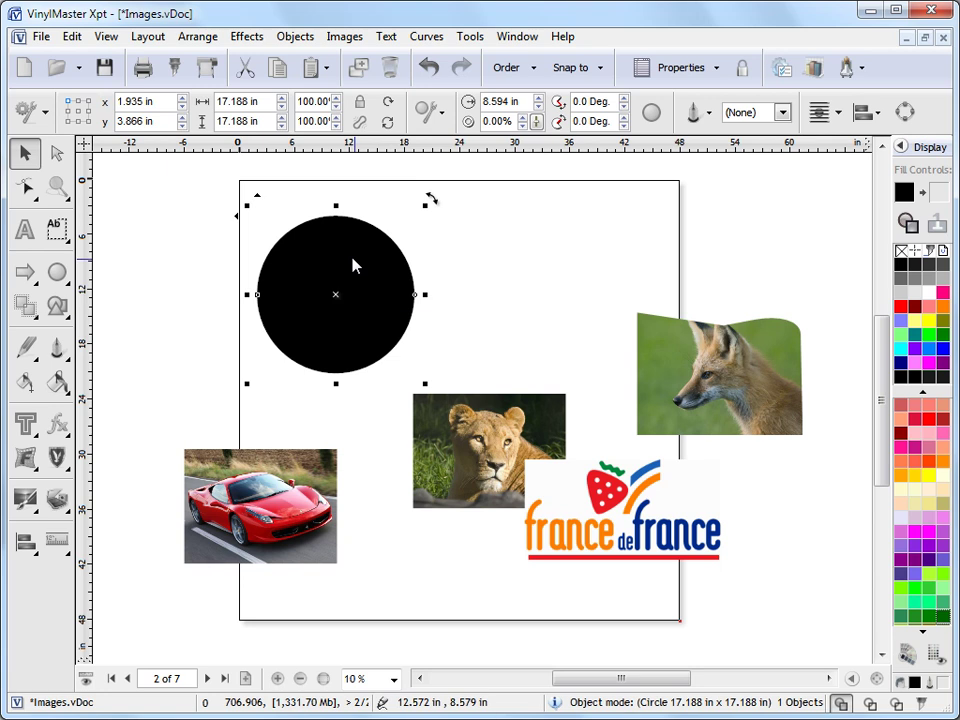
Place the image 05lioness1.jpg inside the circle.
click(345, 36)
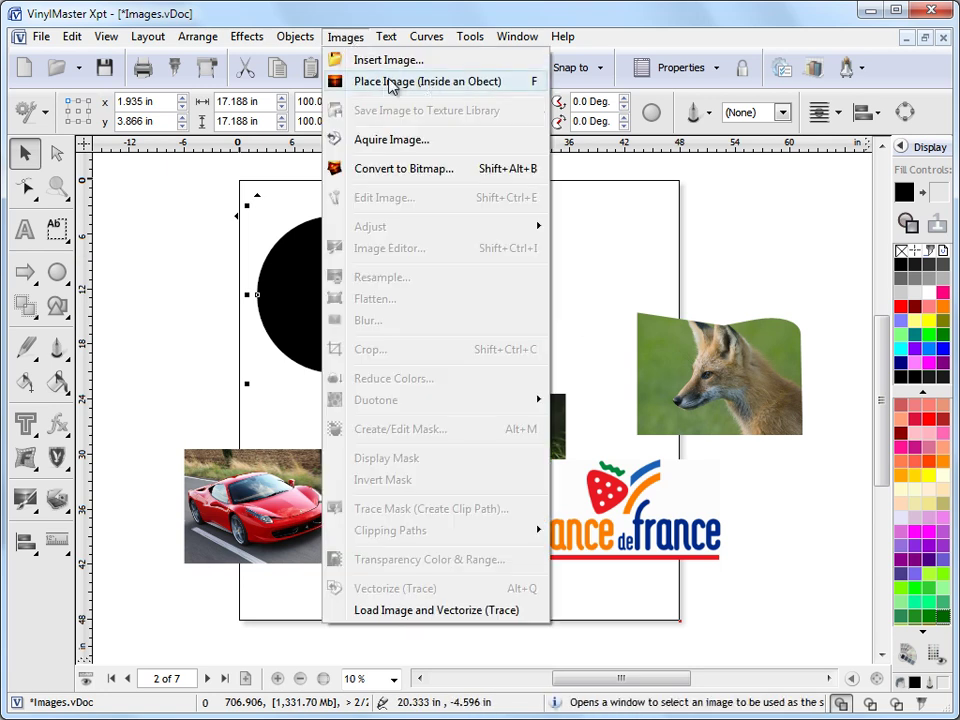
click(430, 82)
click(485, 215)
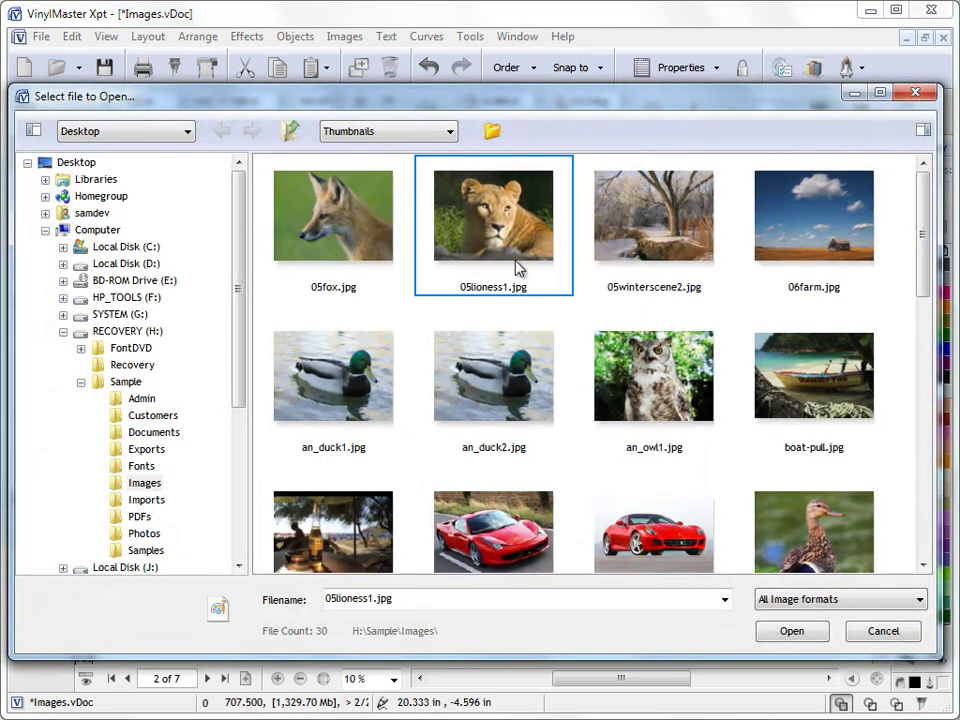
click(792, 632)
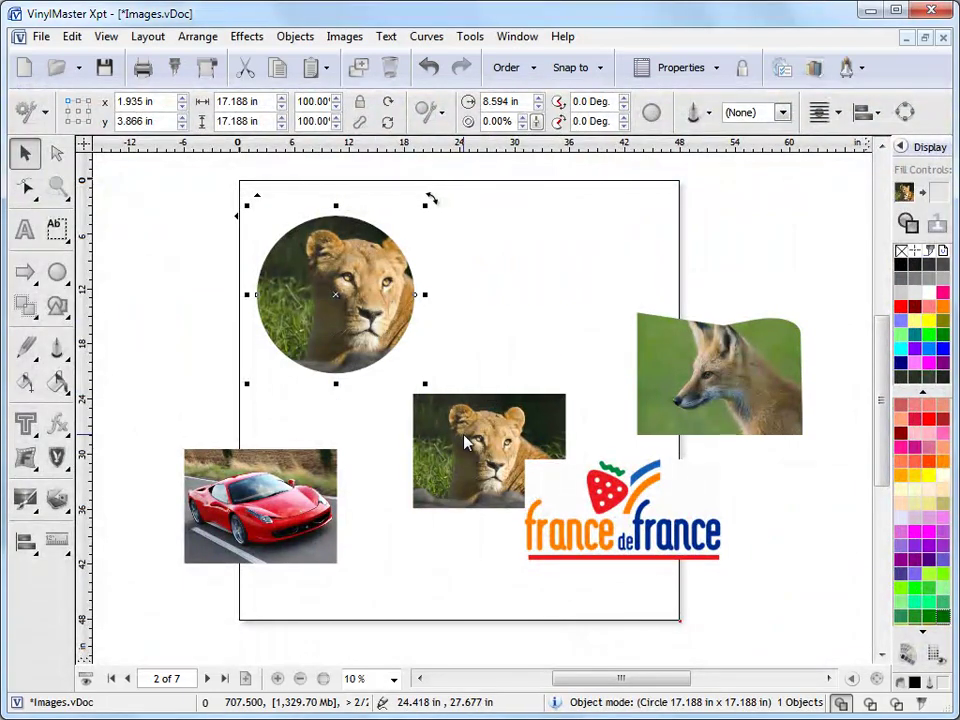
Enlarge the lioness-filled circle to about 20.05 in across and keep it in the page's upper-left area.
drag(382, 295, 393, 299)
drag(440, 390, 452, 396)
drag(390, 330, 395, 335)
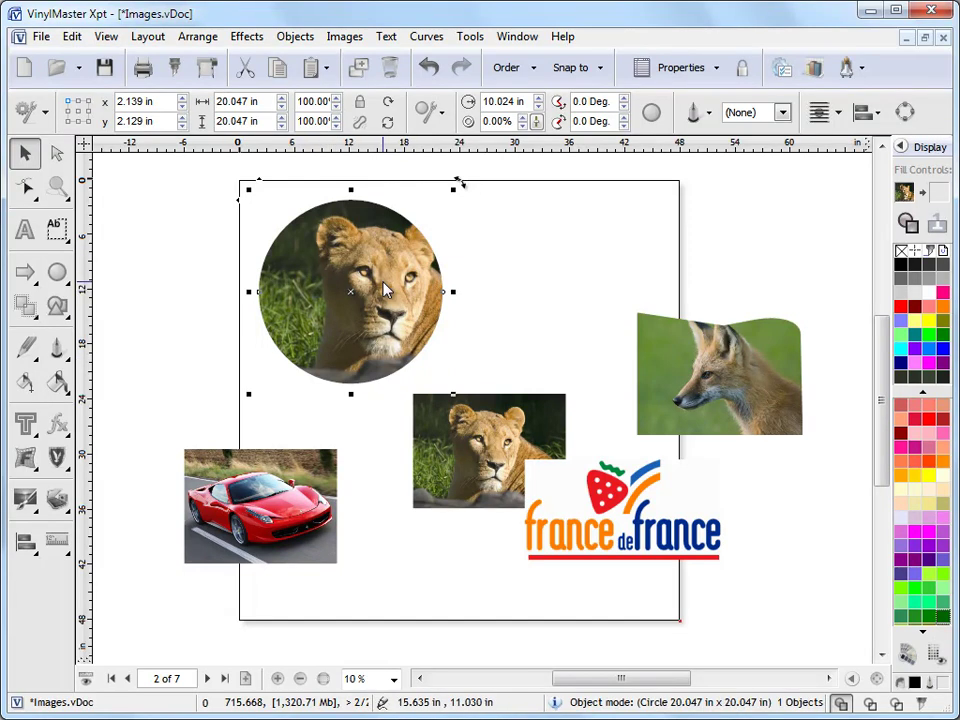
Shift and scale the lioness texture within the circle using the fill tool, framing the animal's face.
click(25, 382)
drag(385, 295, 364, 286)
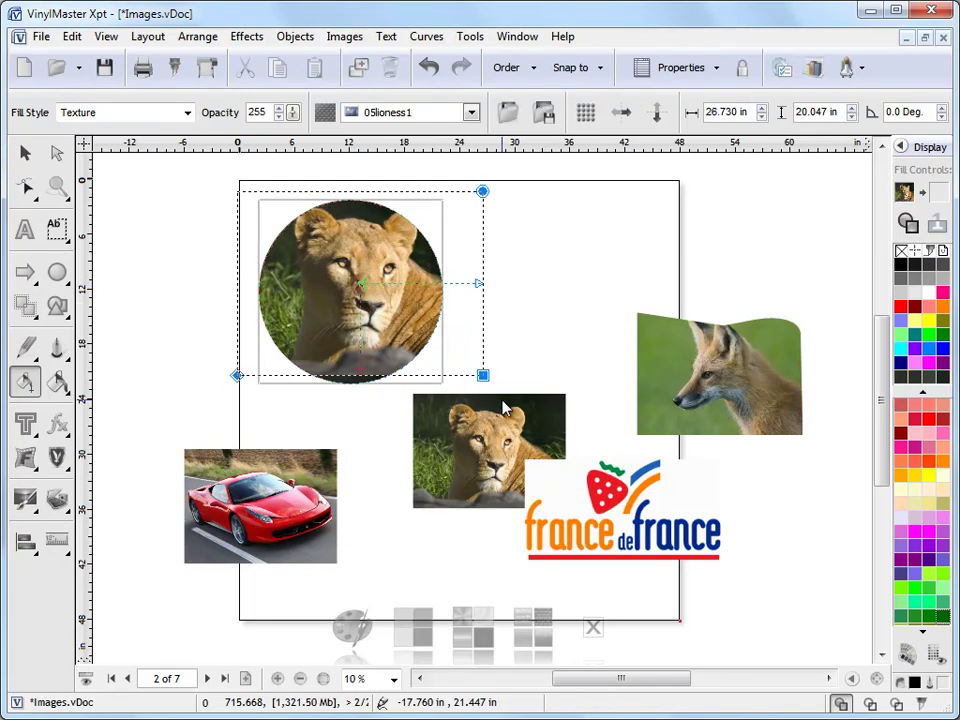
drag(483, 376, 543, 421)
drag(386, 308, 358, 303)
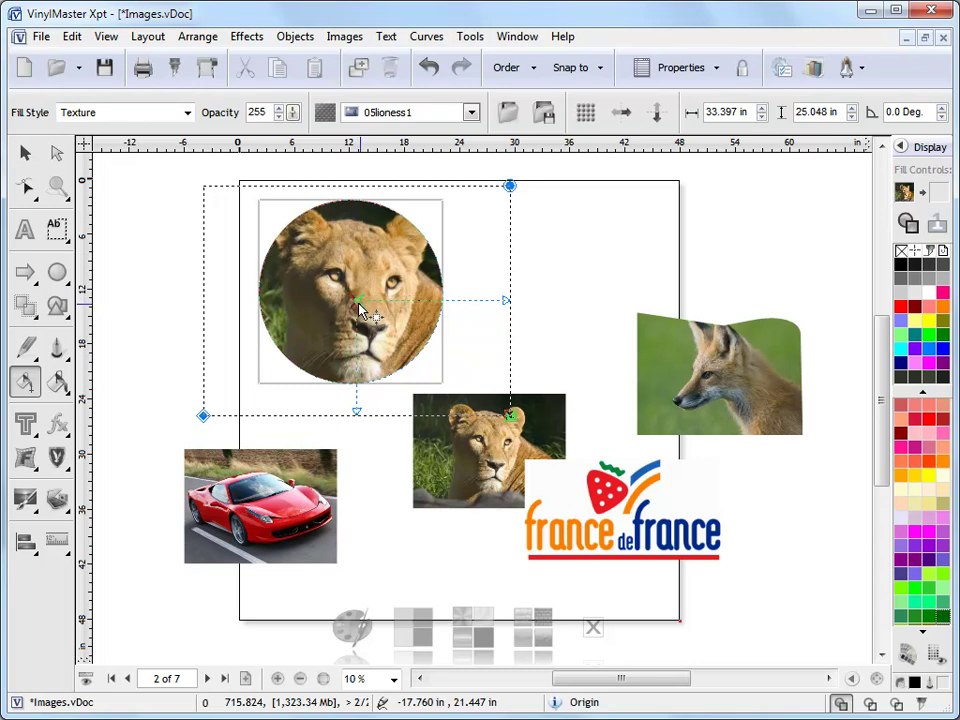
drag(512, 408, 476, 390)
drag(345, 290, 361, 306)
click(25, 152)
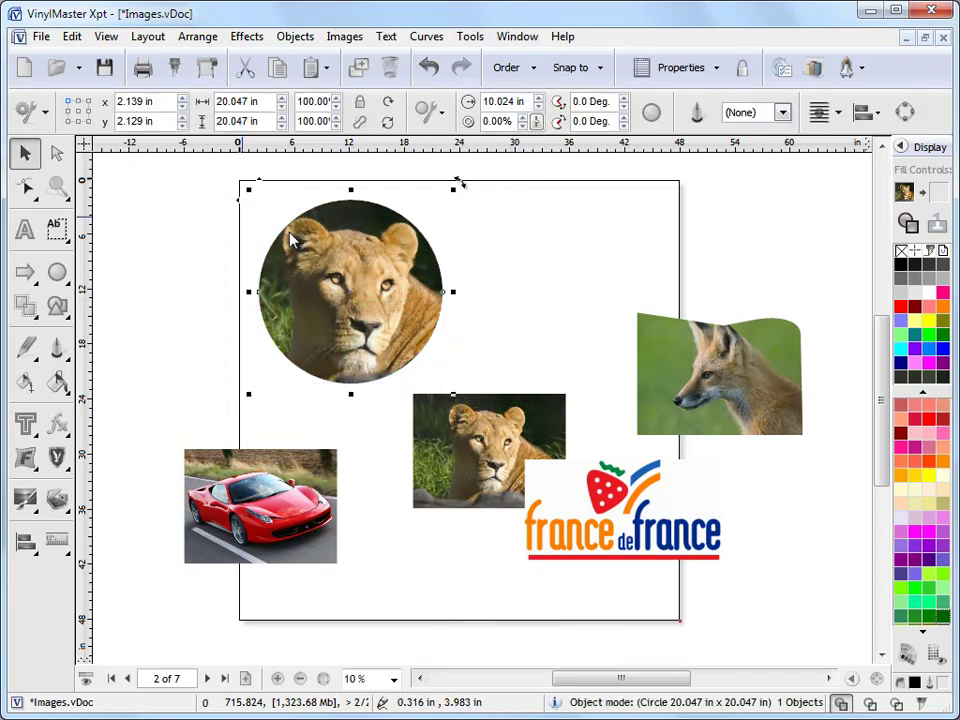
Browse the image texture library and fill the circle with the Flowers 01_2007 texture.
click(57, 381)
click(132, 513)
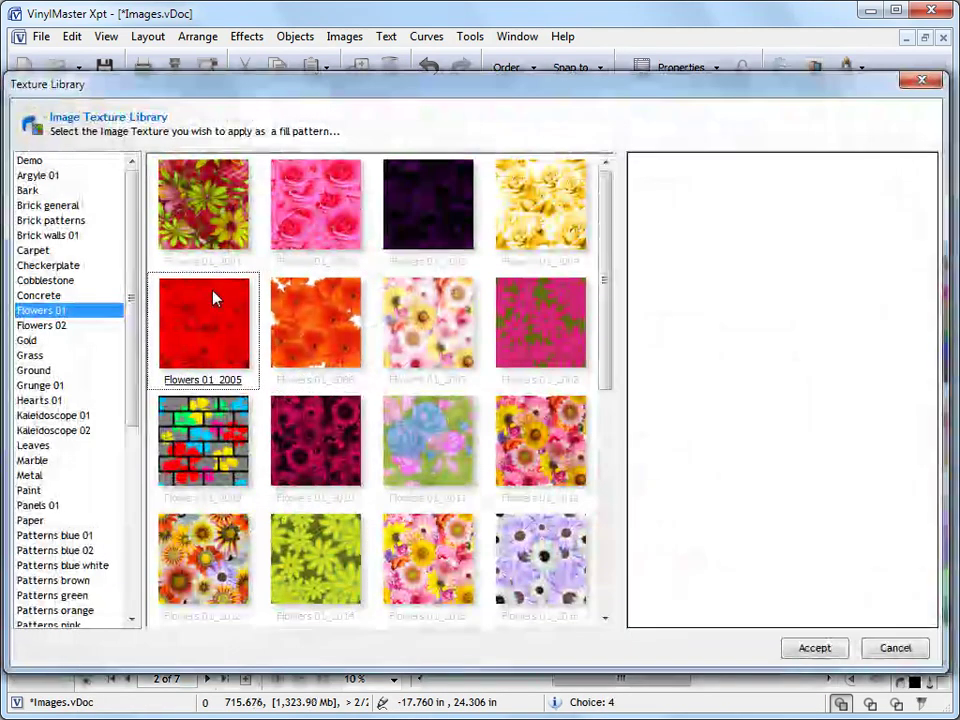
click(85, 252)
click(55, 280)
click(65, 355)
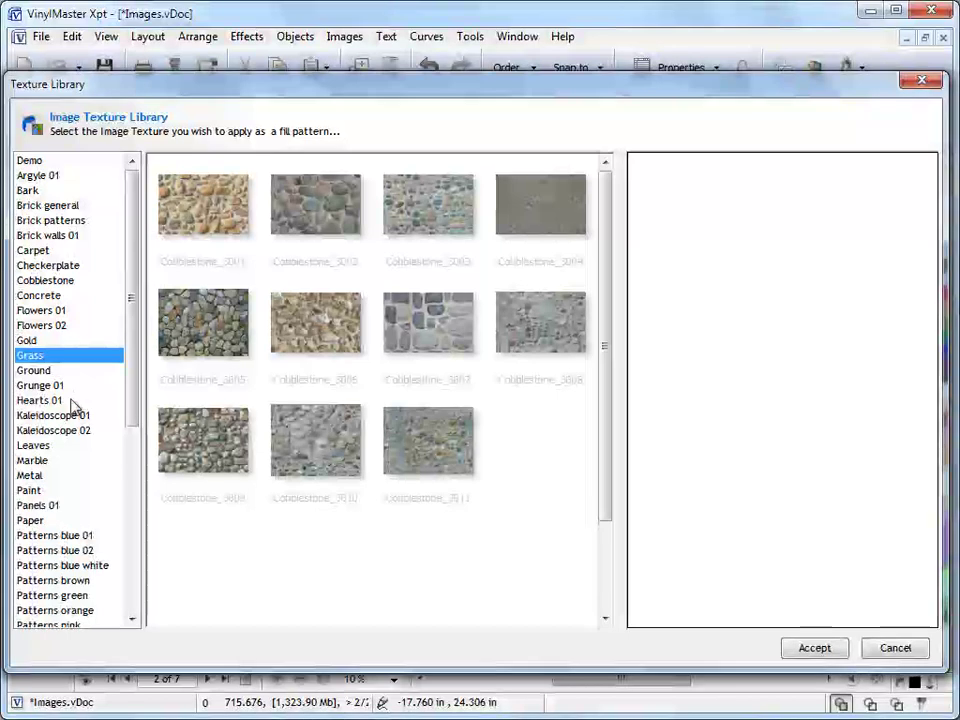
click(72, 445)
click(45, 310)
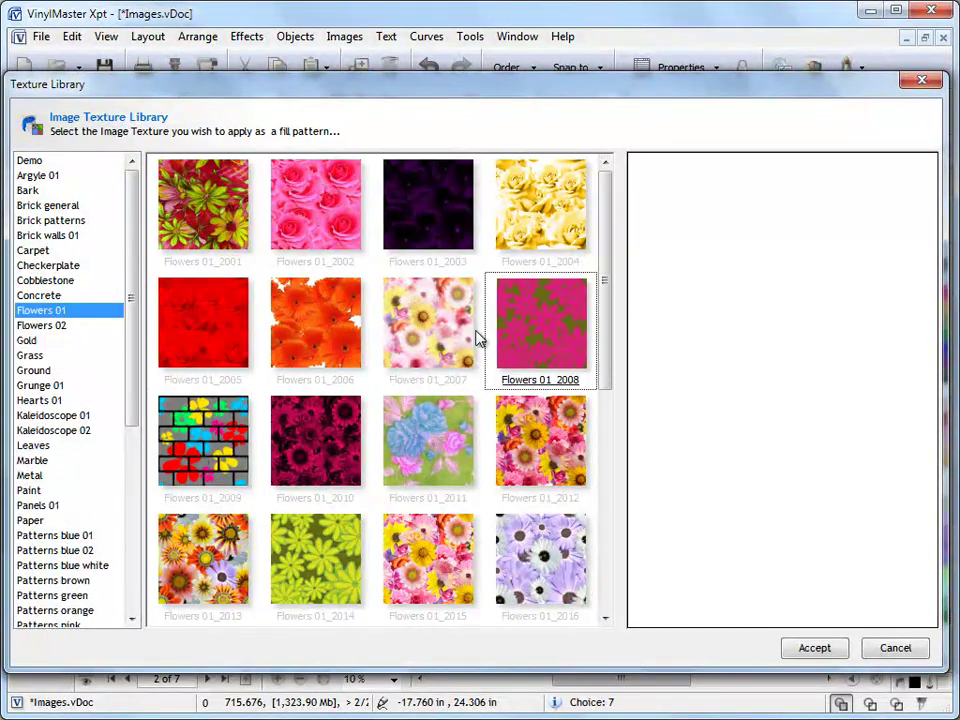
click(428, 325)
click(805, 648)
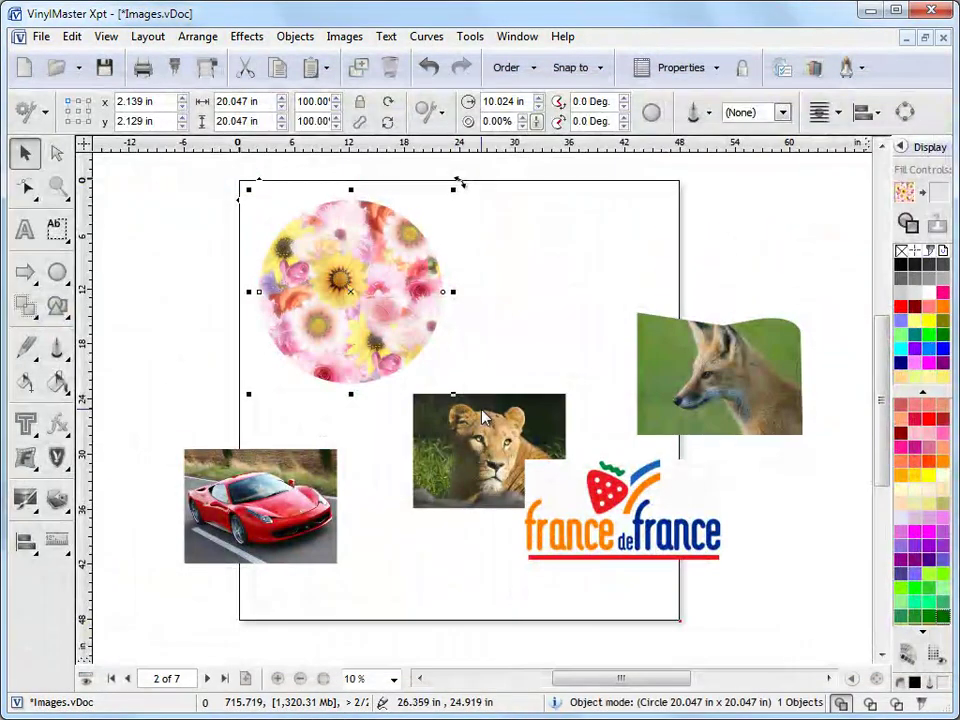
Scale the circle's flower texture down to about 10.65 in so the pattern repeats.
click(22, 385)
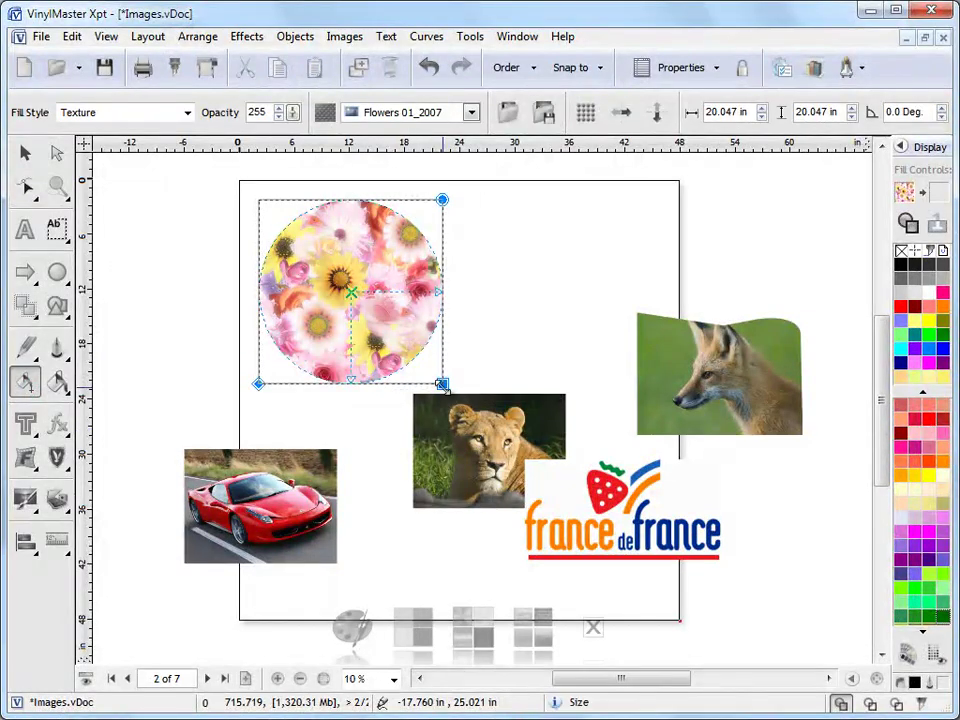
drag(443, 386, 357, 297)
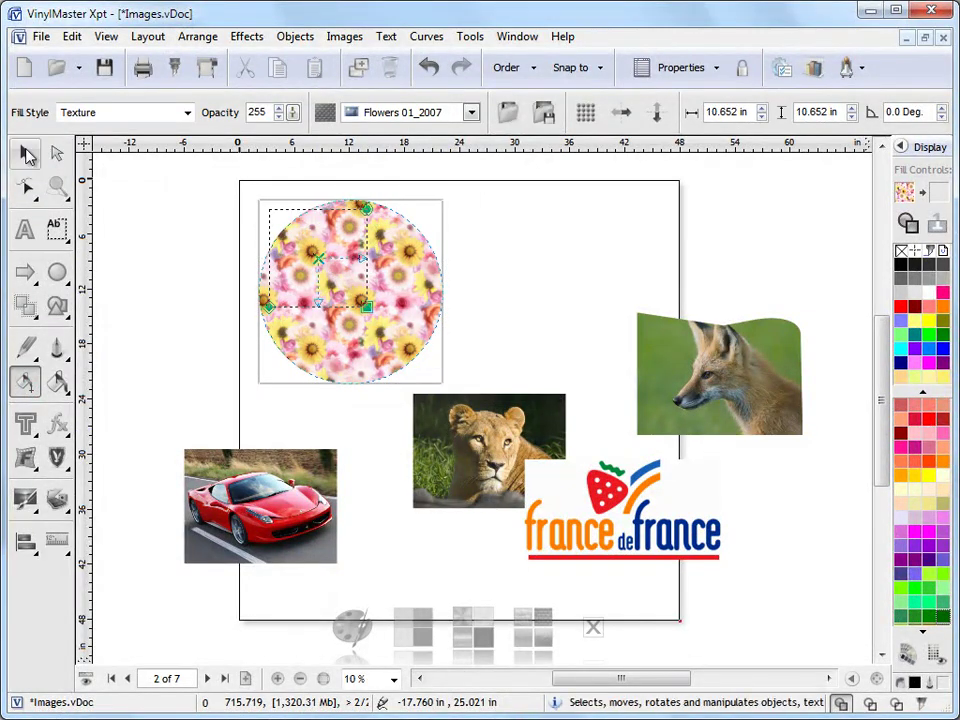
click(24, 152)
Shrink the flower-filled circle to about 12.8 in across and move it over the page's left edge.
drag(415, 310, 398, 337)
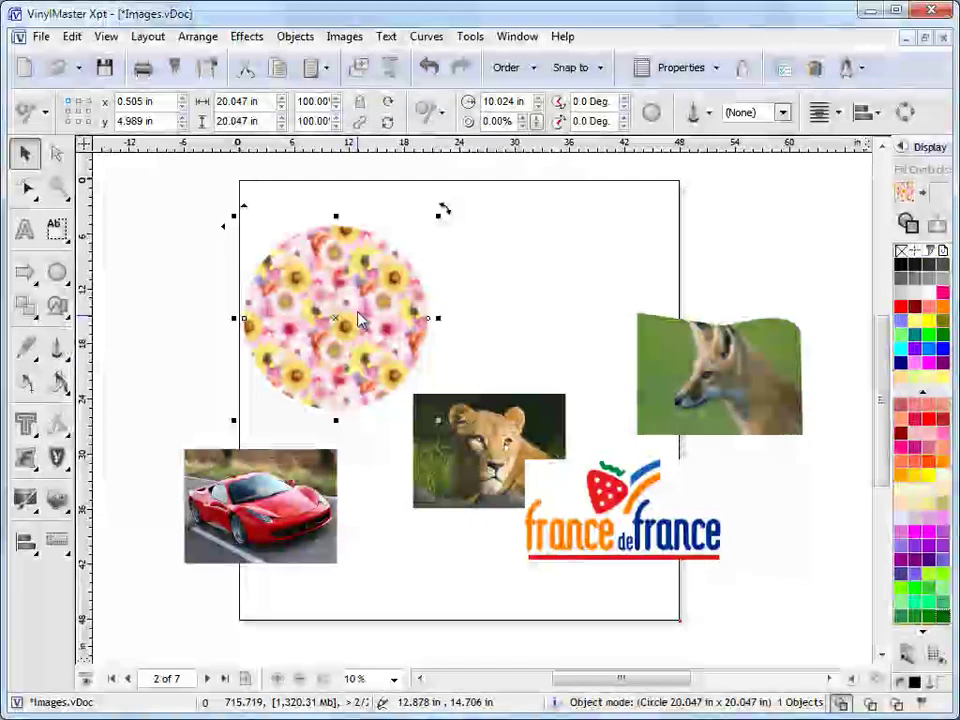
drag(447, 420, 374, 349)
drag(323, 292, 197, 365)
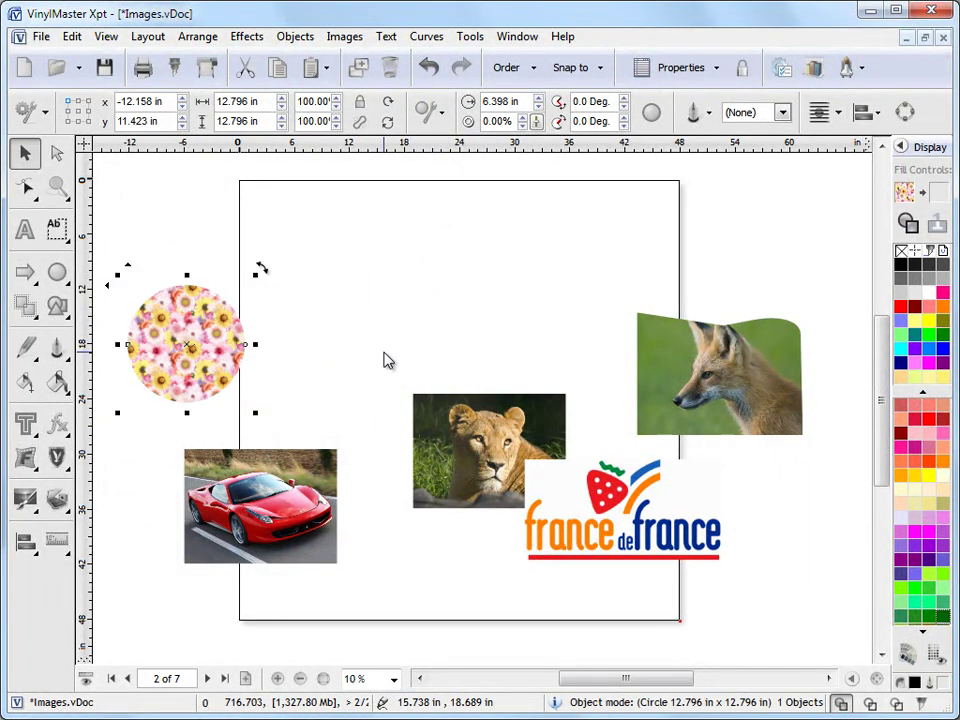
Move the lioness image to the upper page and crop it by 312 left, 73 top, 347 right and 113 bottom pixels.
drag(494, 423, 392, 262)
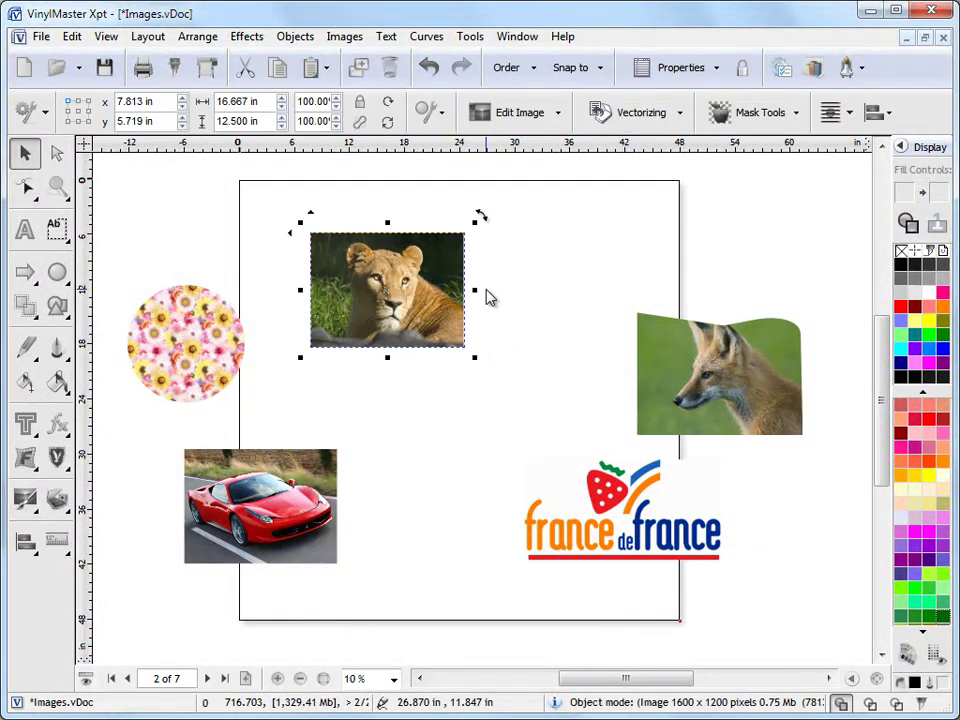
click(366, 40)
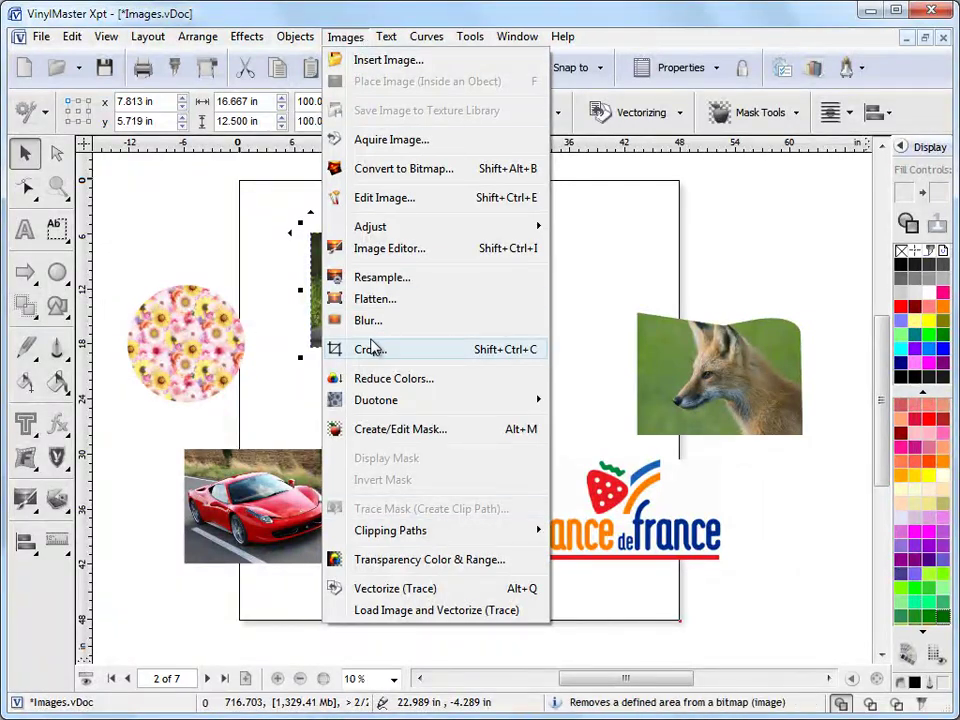
click(368, 350)
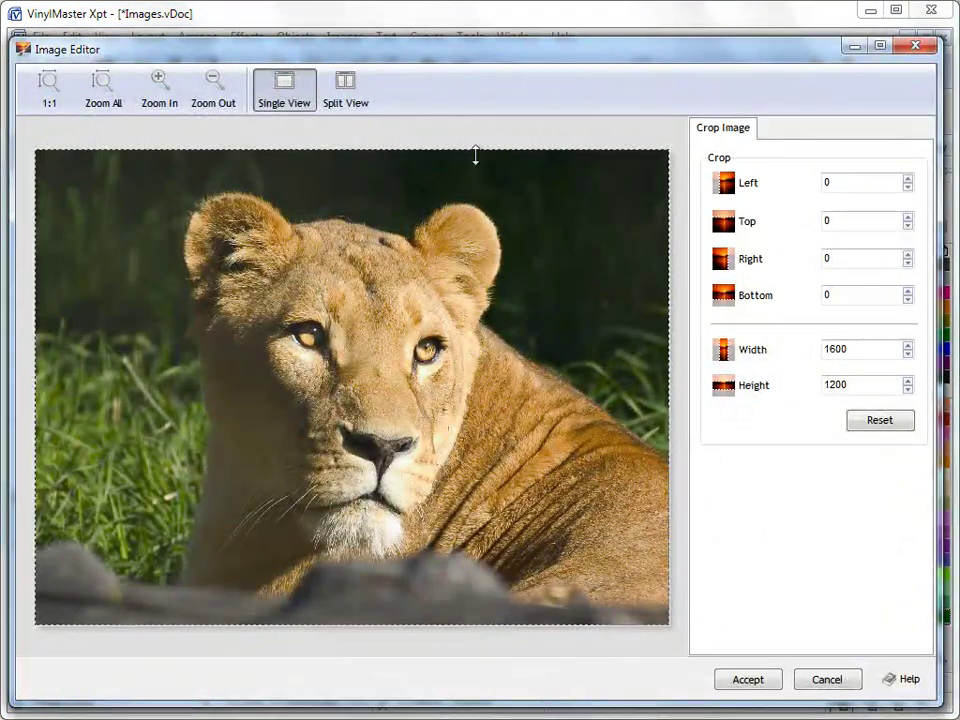
drag(476, 152, 478, 178)
drag(36, 300, 158, 318)
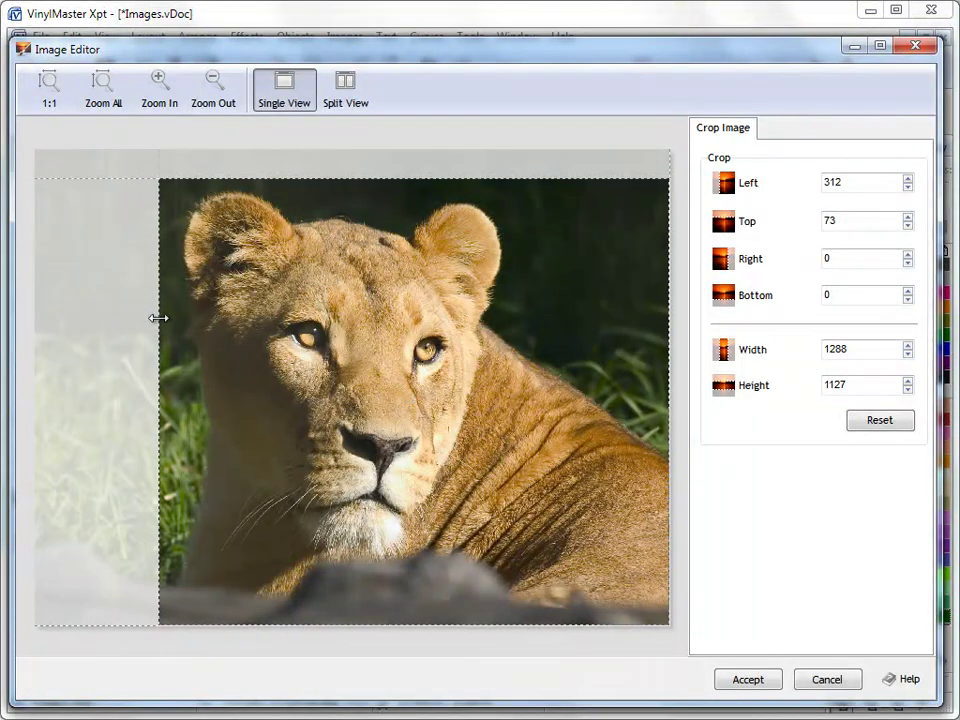
drag(667, 365, 531, 374)
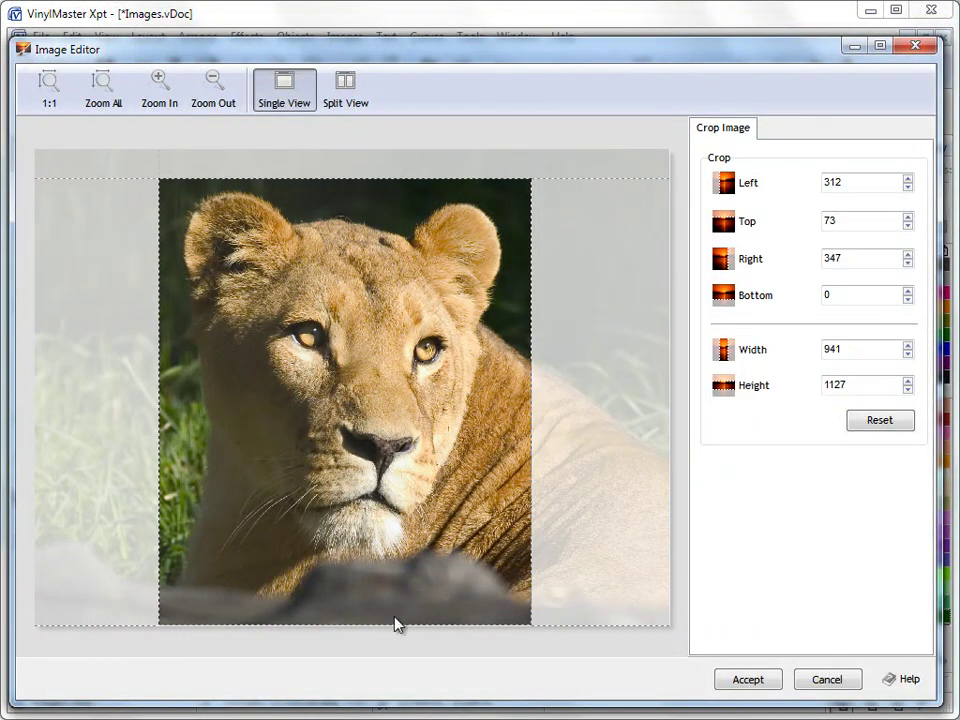
drag(395, 623, 400, 581)
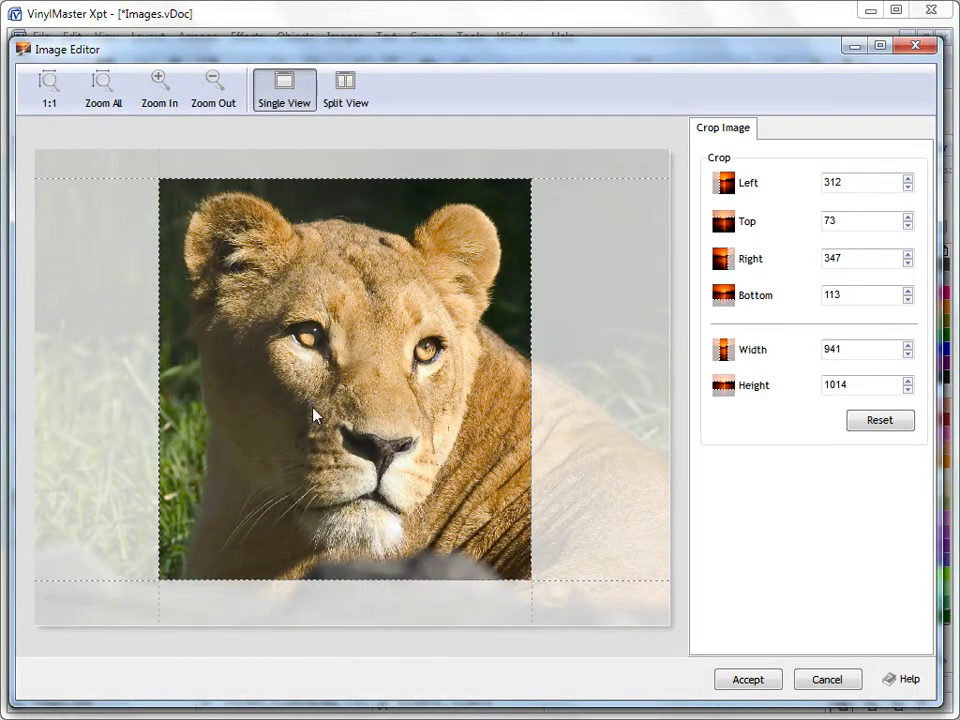
click(740, 680)
Resample the cropped lioness image at 100% scale and 54 dpi, and reposition it on the upper part of the page.
drag(380, 320, 455, 368)
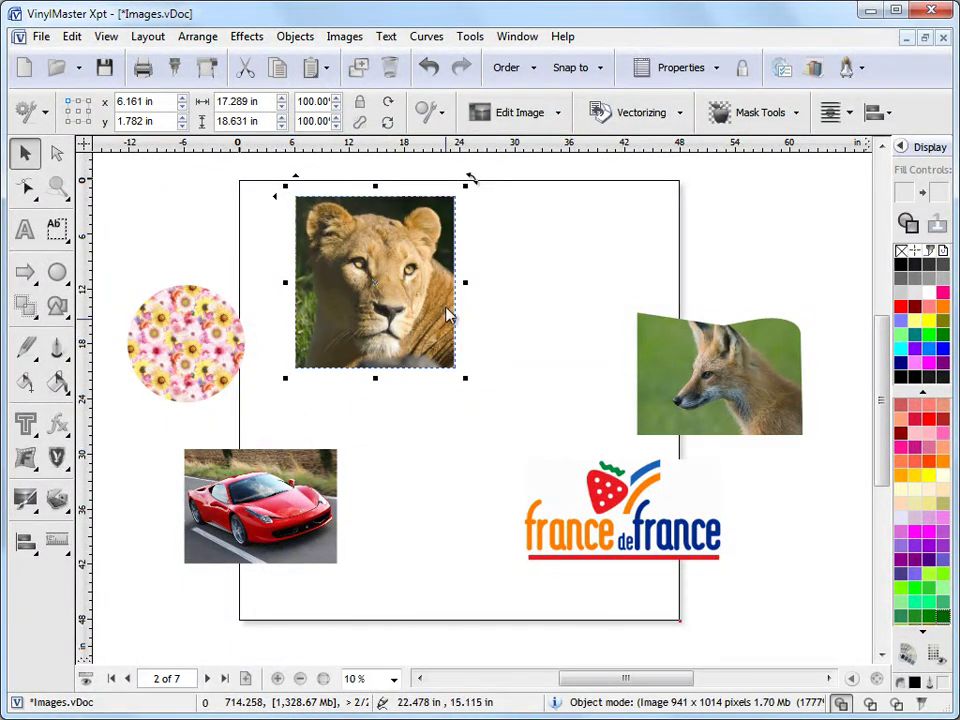
click(346, 37)
click(397, 277)
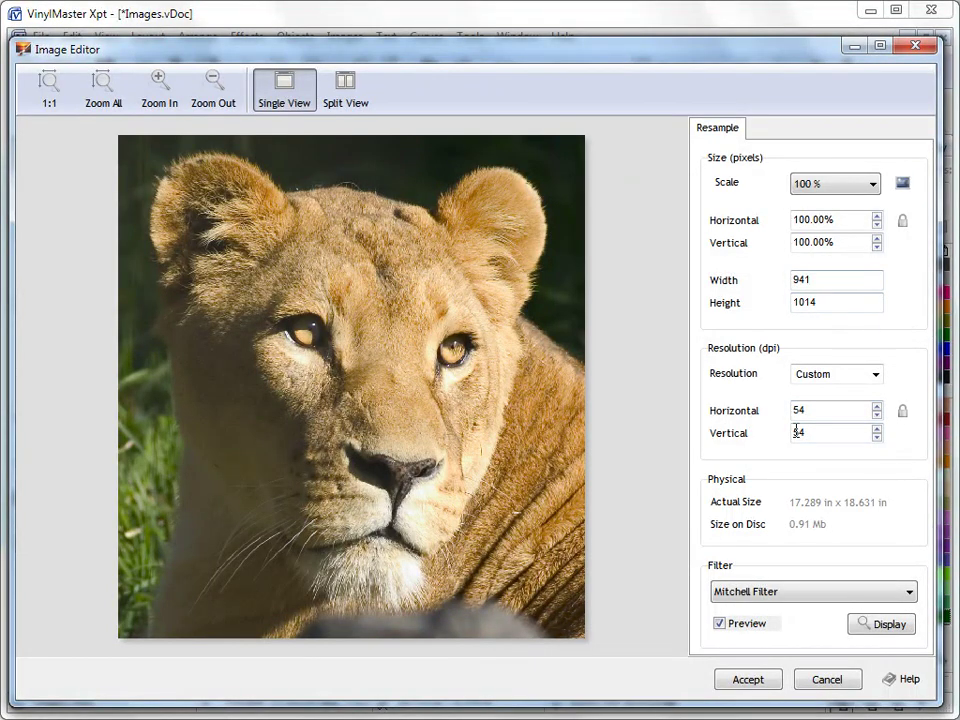
click(758, 683)
drag(441, 355, 448, 375)
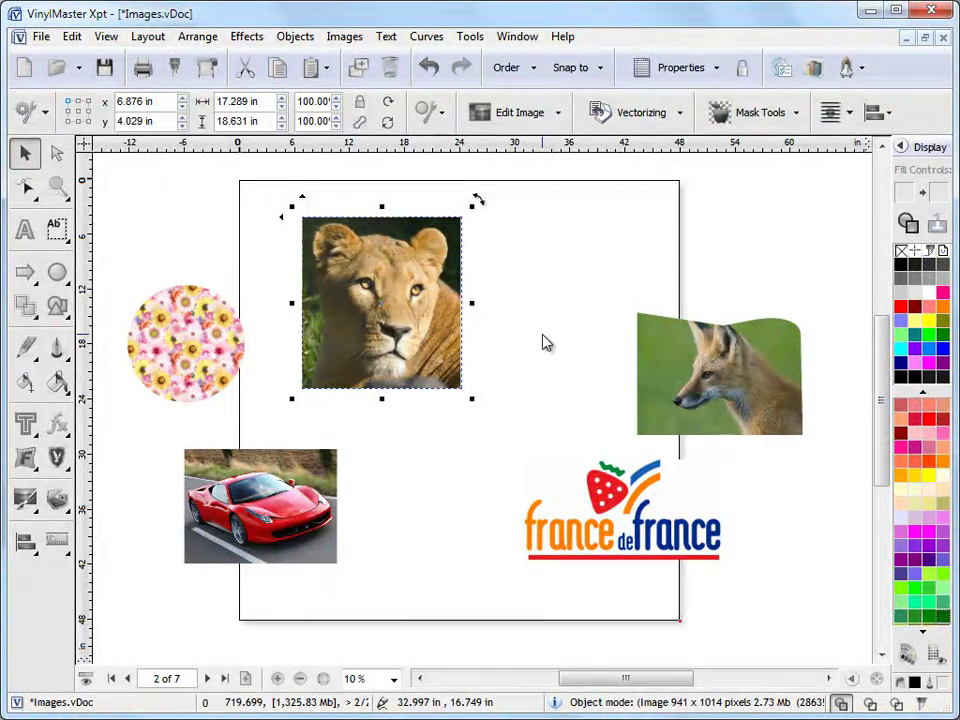
drag(435, 319, 452, 322)
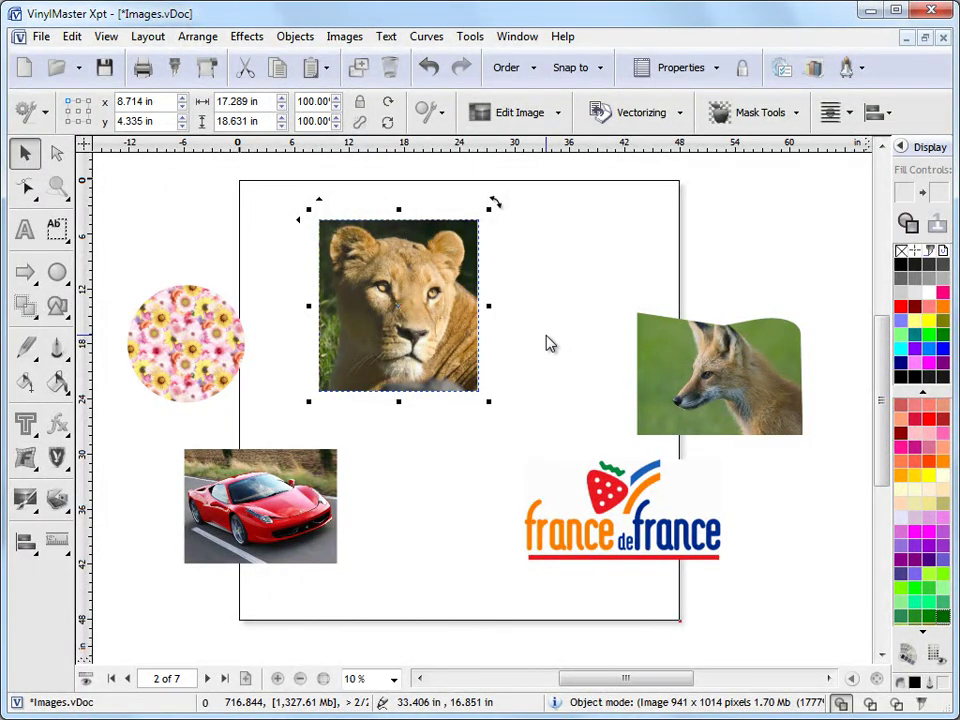
click(548, 343)
Switch to the 3D Effects.vDoc document and select the gold lettering effect group.
click(517, 36)
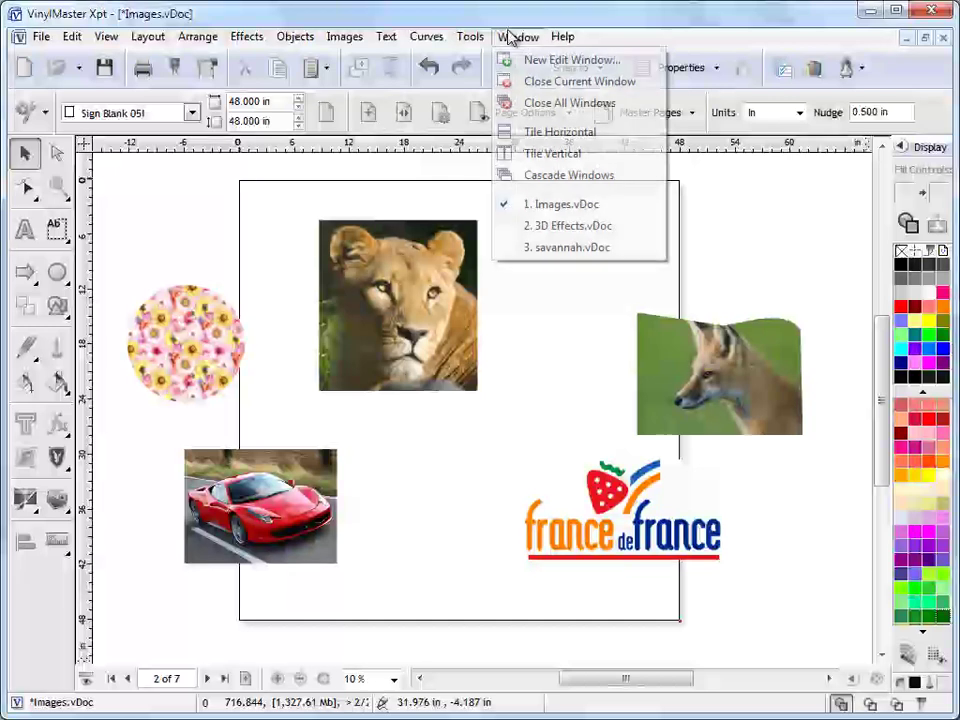
click(567, 229)
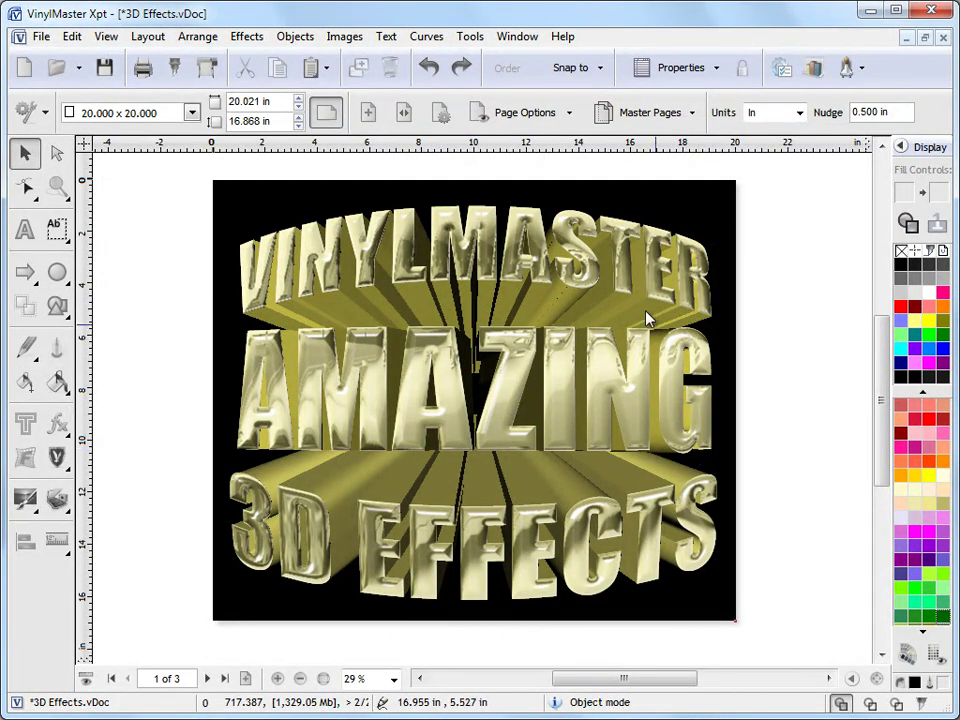
click(531, 291)
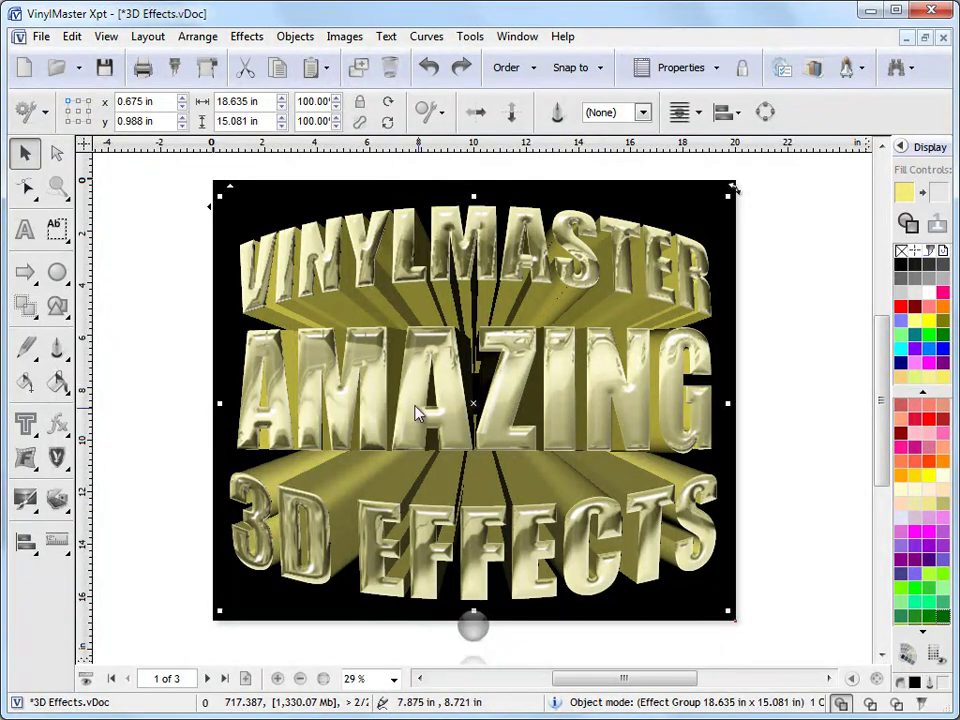
Examine the individual 3D extrusions behind the VINYLMASTER, AMAZING and 3D EFFECTS lettering in node edit mode.
click(25, 187)
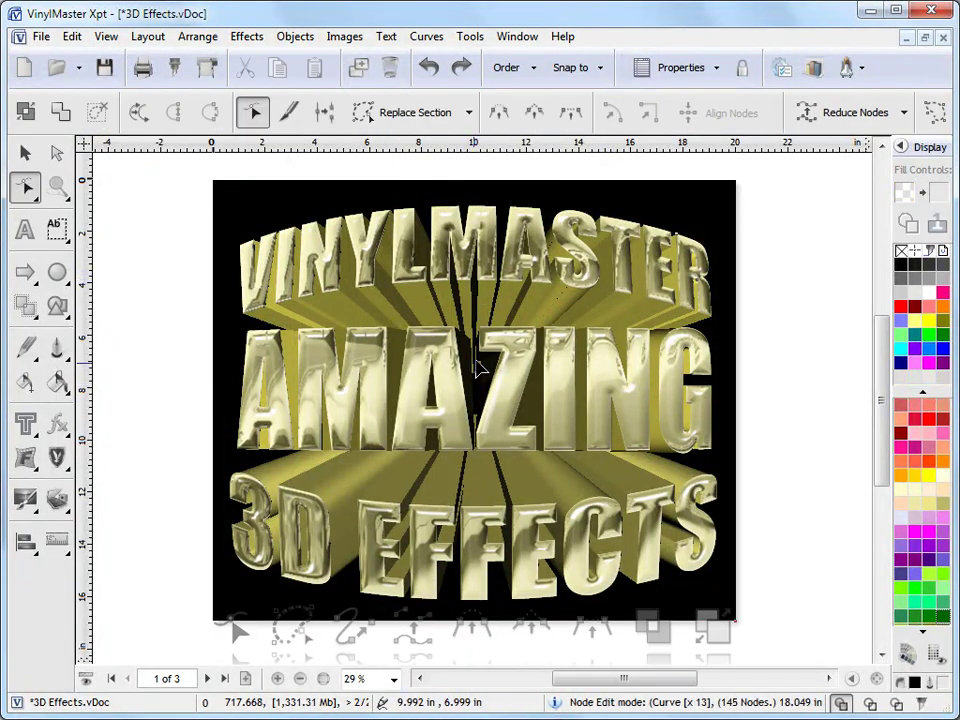
click(462, 388)
click(450, 540)
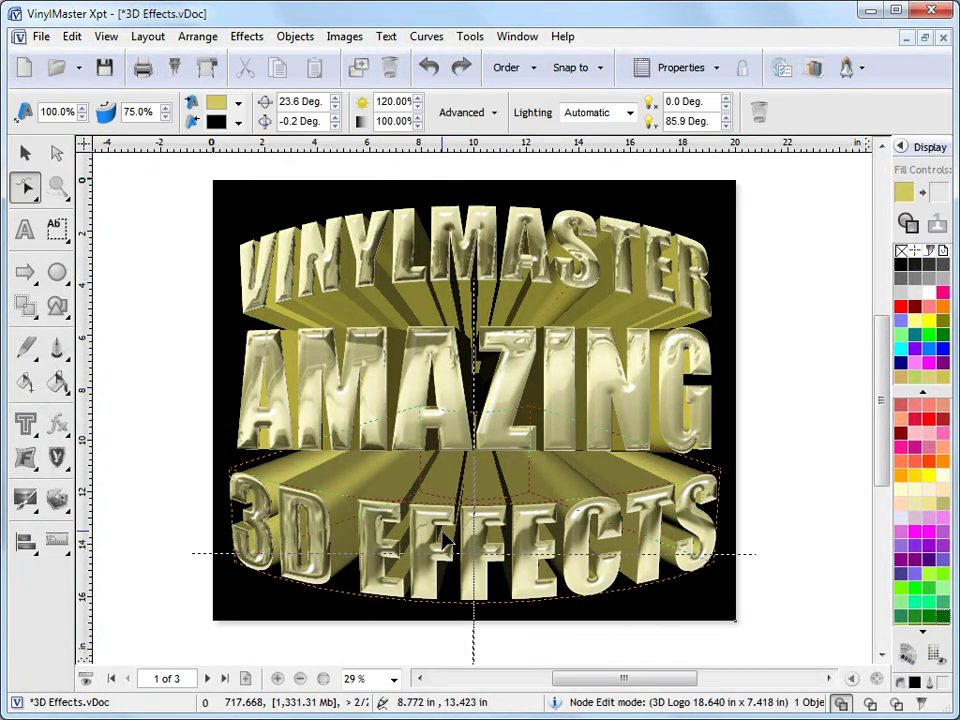
click(430, 295)
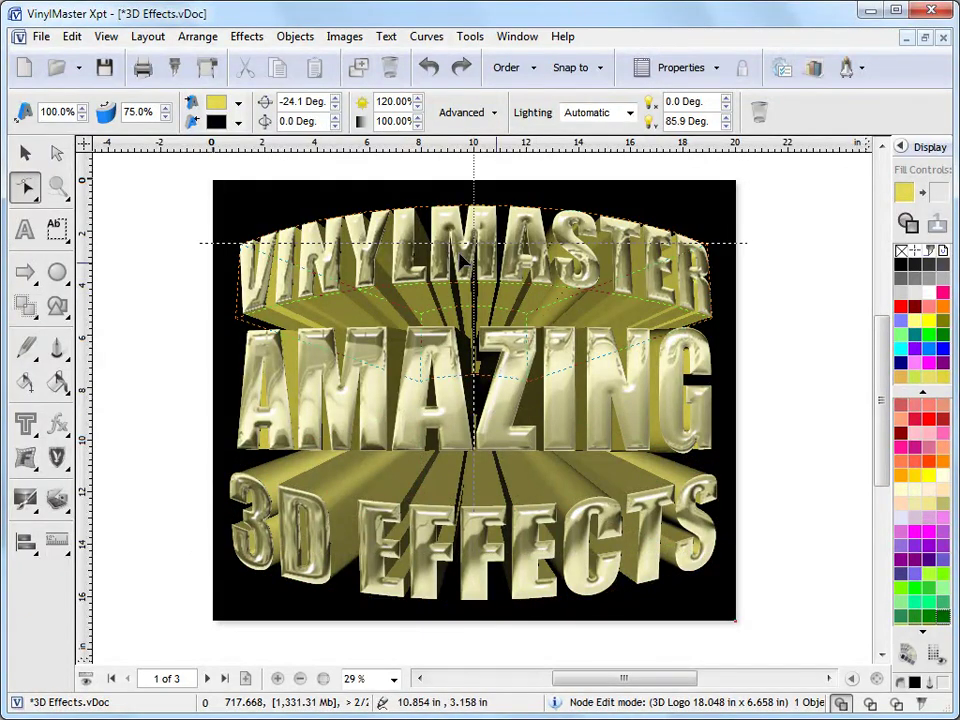
click(455, 480)
click(468, 300)
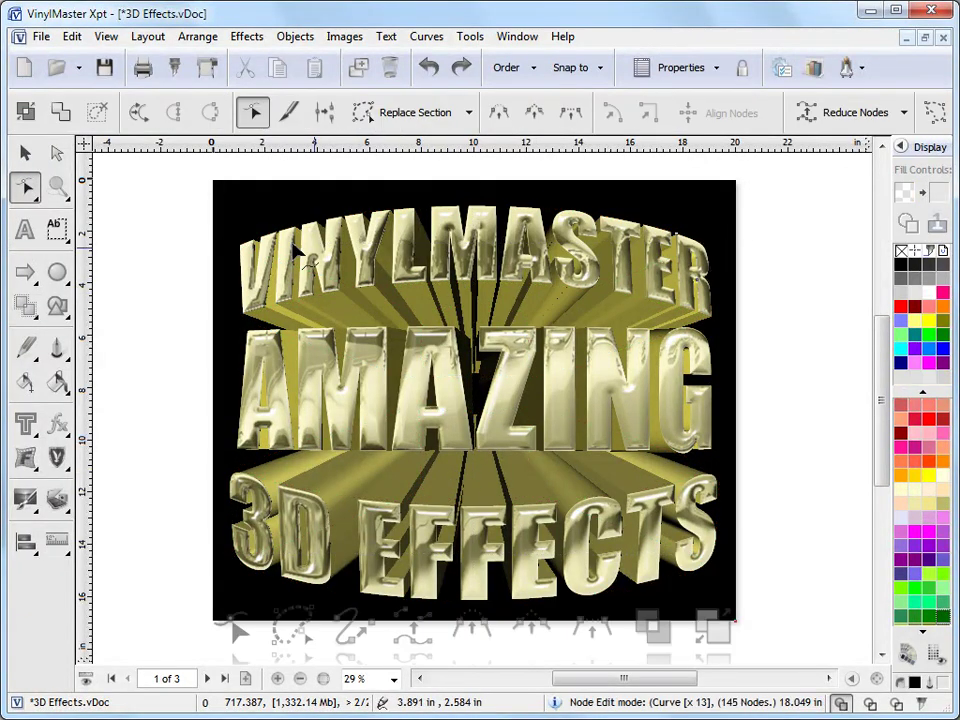
Select all the 3D lettering objects and convert them to a 3723 x 2749 pixel bitmap with a transparent background and automatic resolution.
click(26, 152)
drag(182, 188, 787, 620)
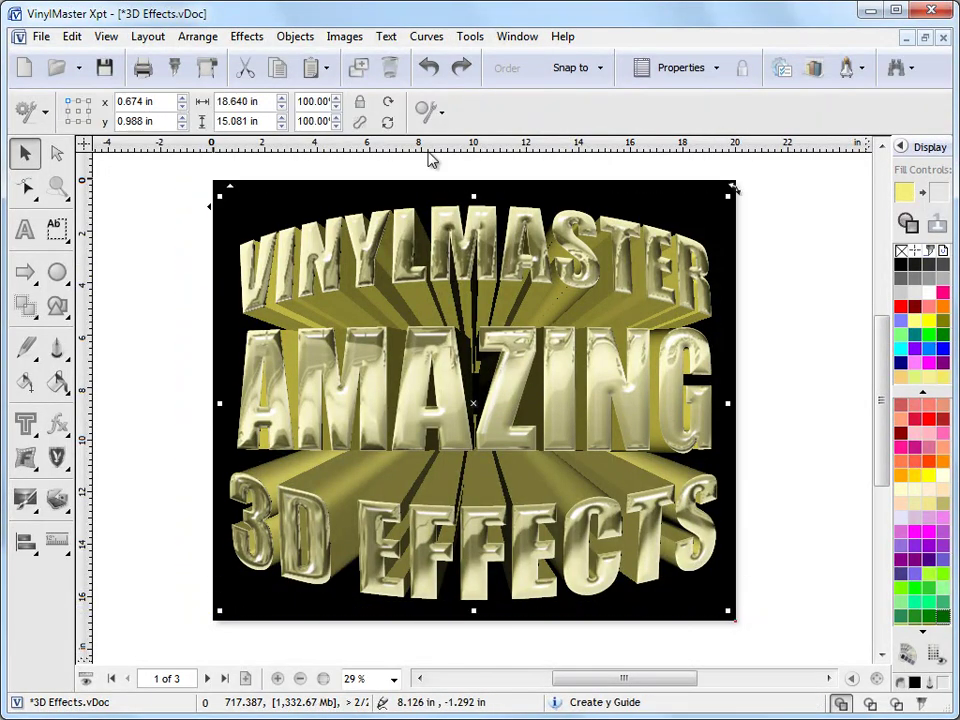
click(345, 36)
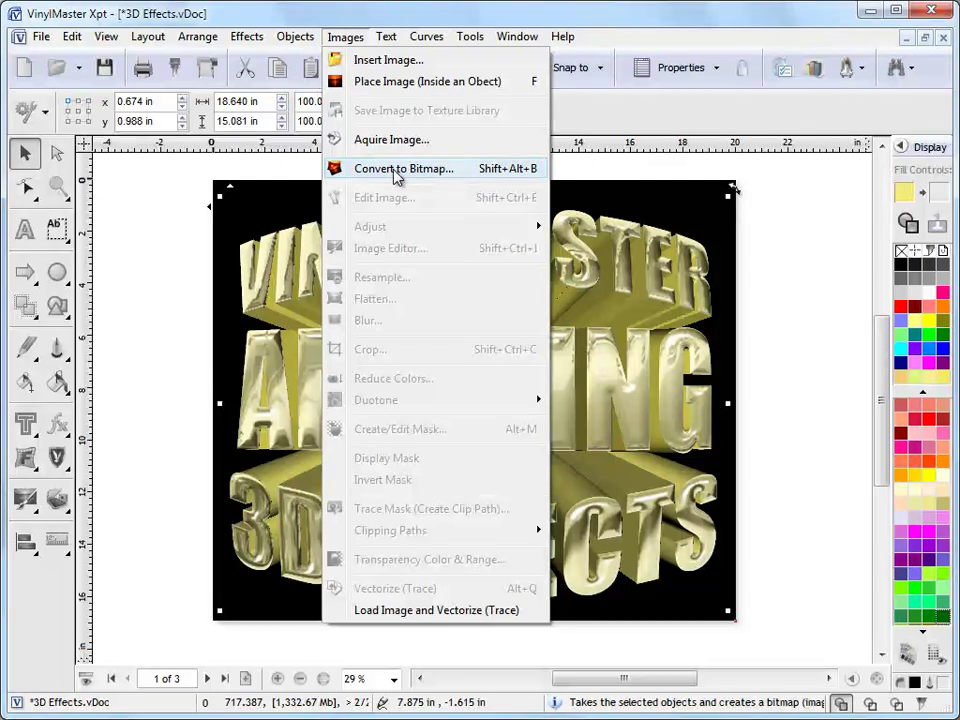
click(425, 172)
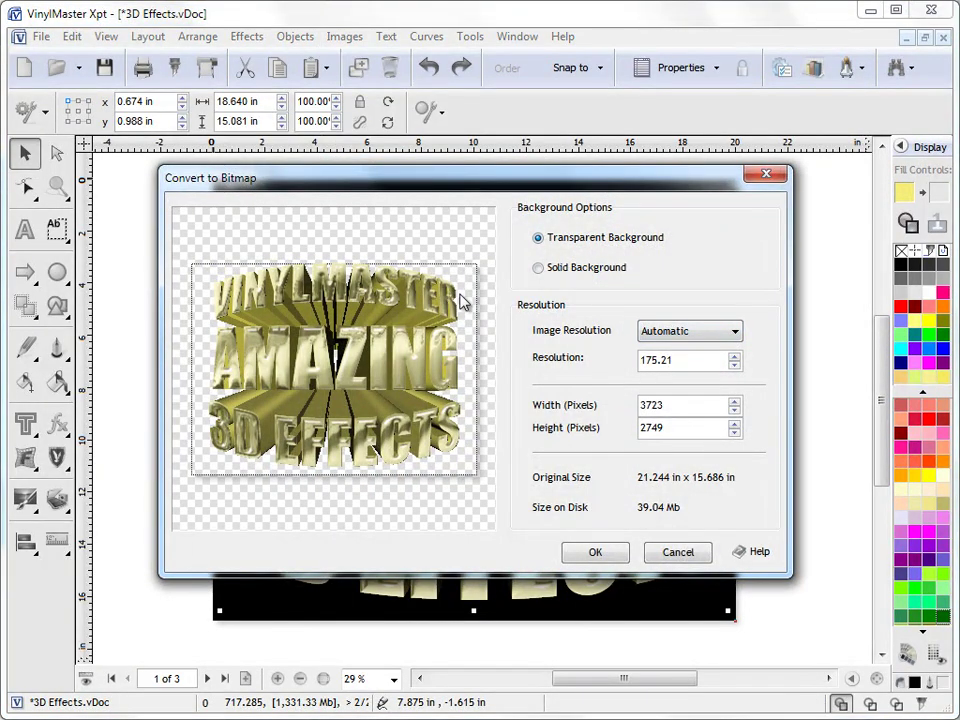
click(583, 272)
click(596, 553)
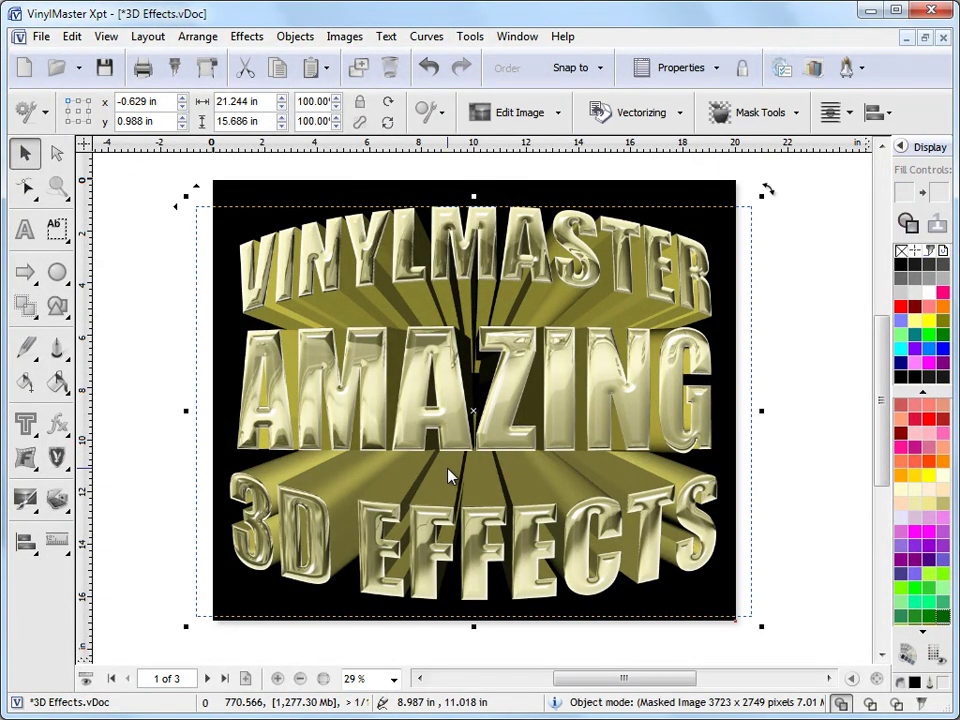
Undo the bitmap conversion of the 3D lettering, redo it, and deselect the resulting image.
click(428, 69)
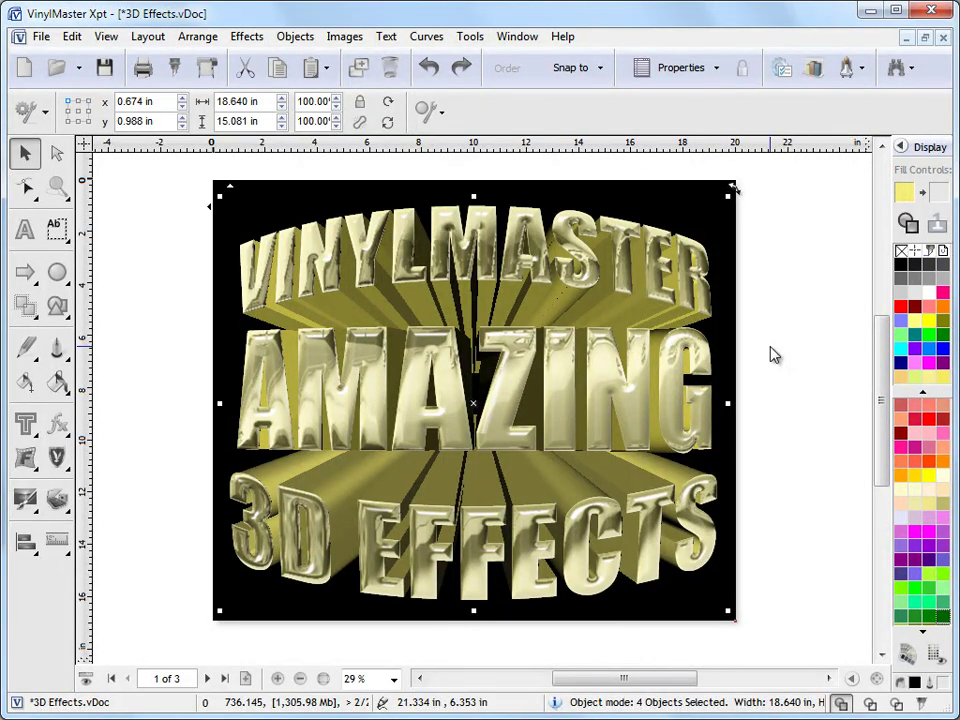
click(461, 67)
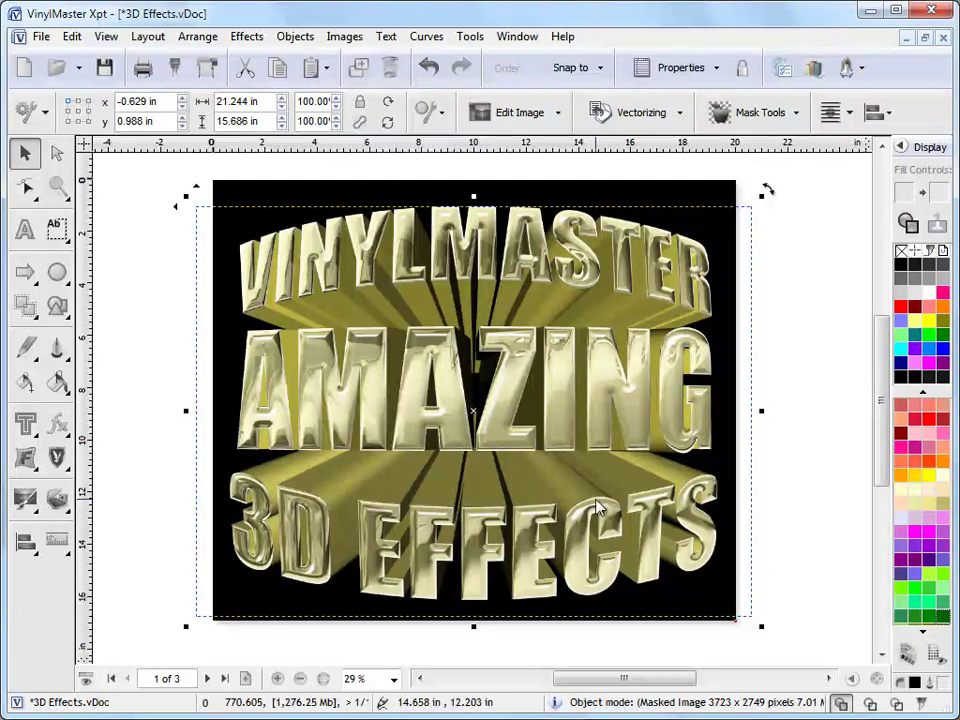
click(790, 349)
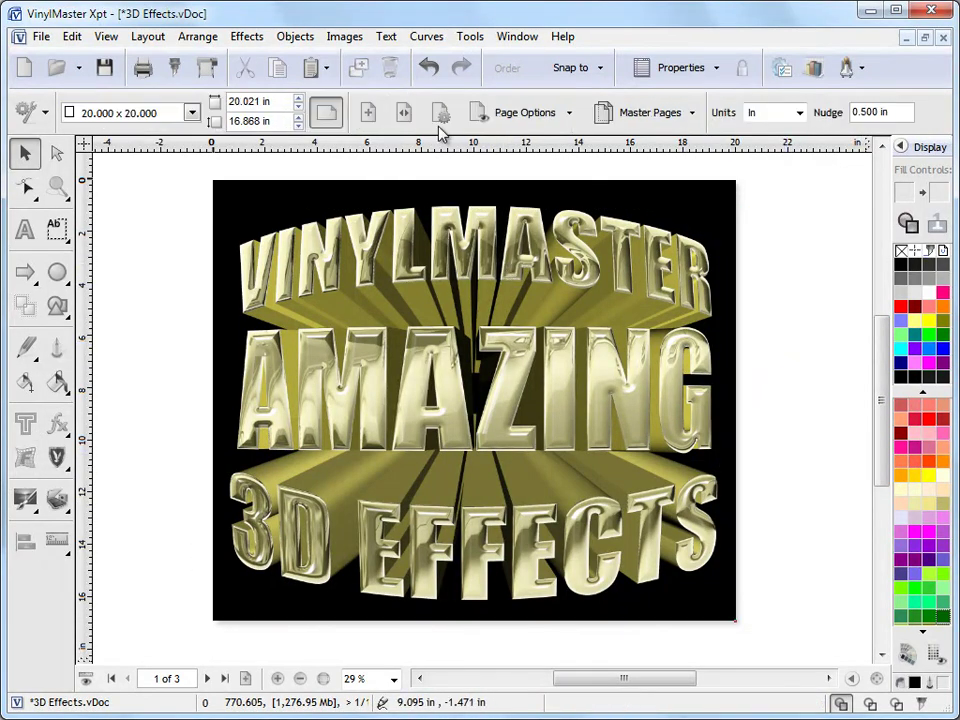
Switch by way of Images.vDoc to savannah.vDoc and look over how the circular lioness picture is combined with the lettering.
click(519, 40)
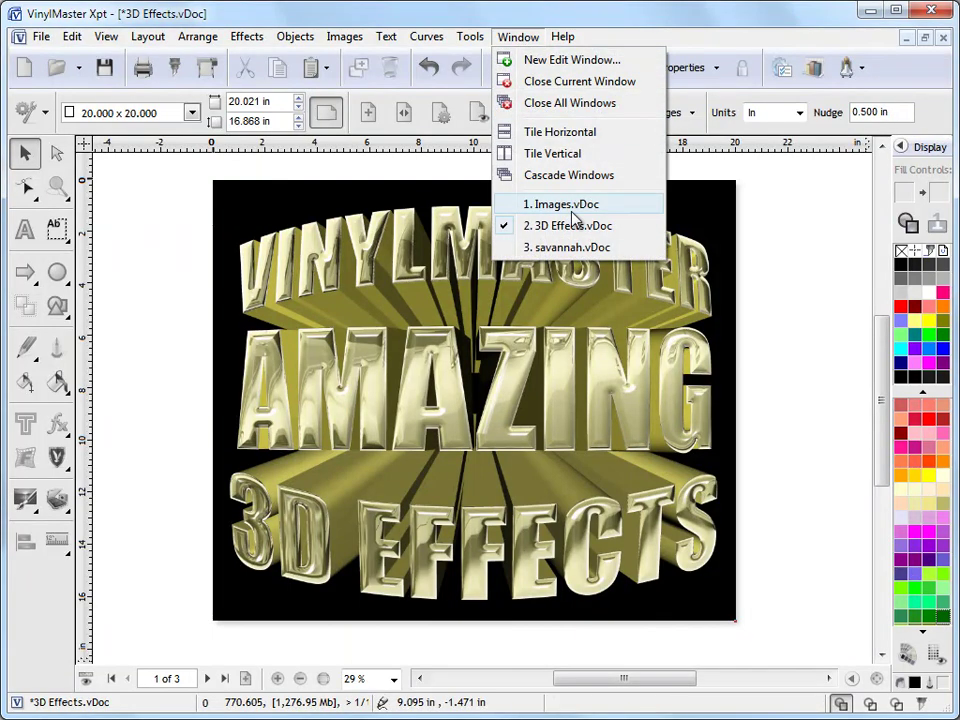
click(579, 210)
click(519, 36)
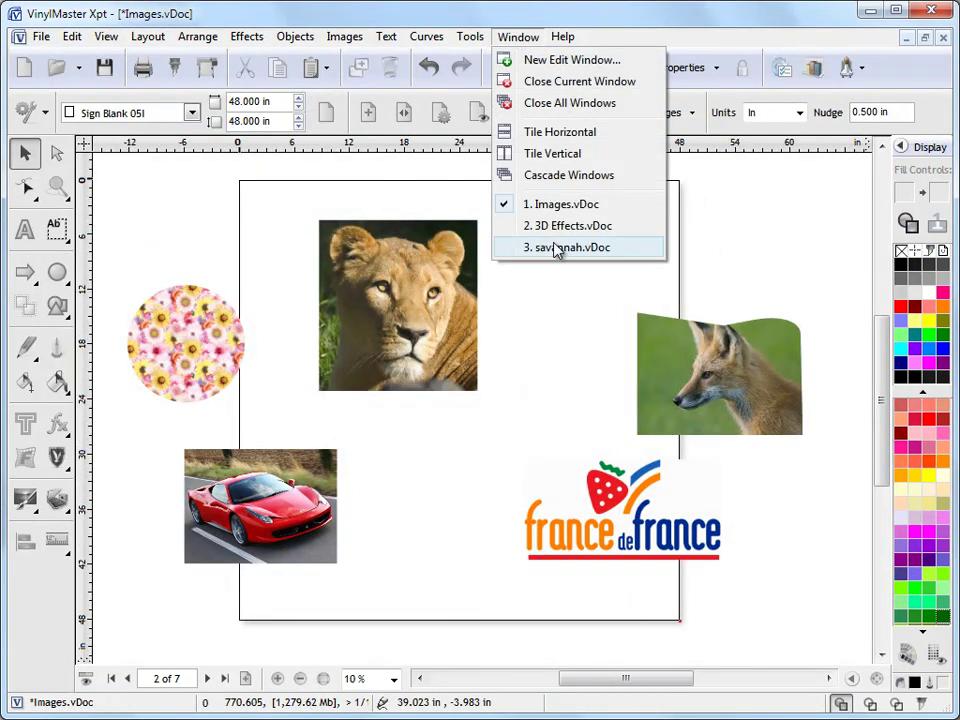
click(568, 251)
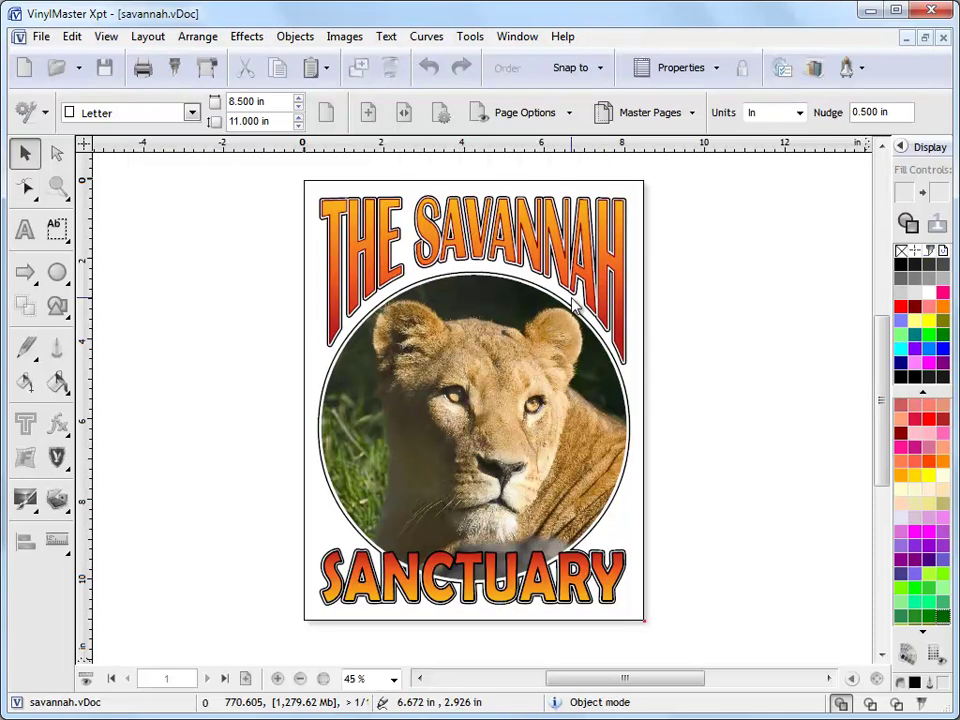
click(480, 391)
click(675, 364)
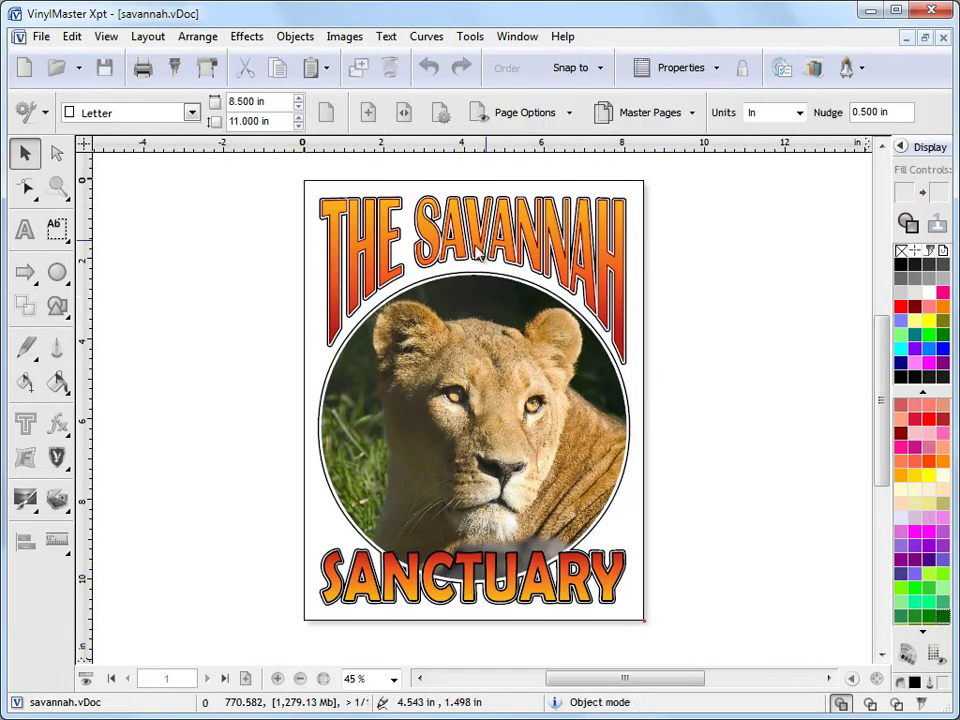
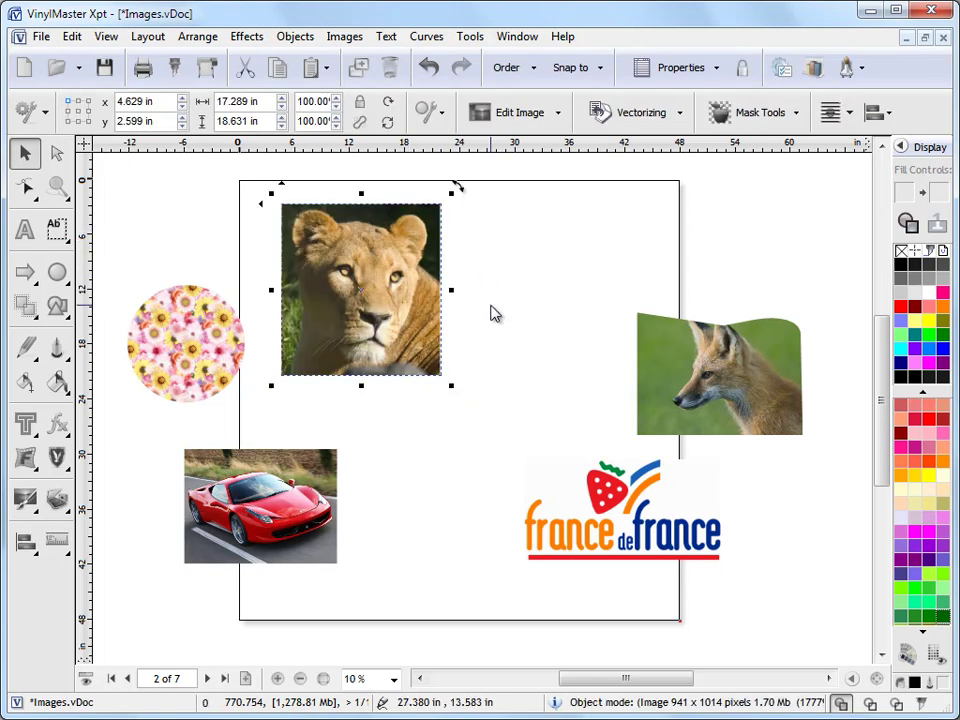
Insert 06farm.jpg at about 29.9 x 22.5 in and position it on the upper part of the page in Images.vDoc.
click(447, 234)
click(352, 38)
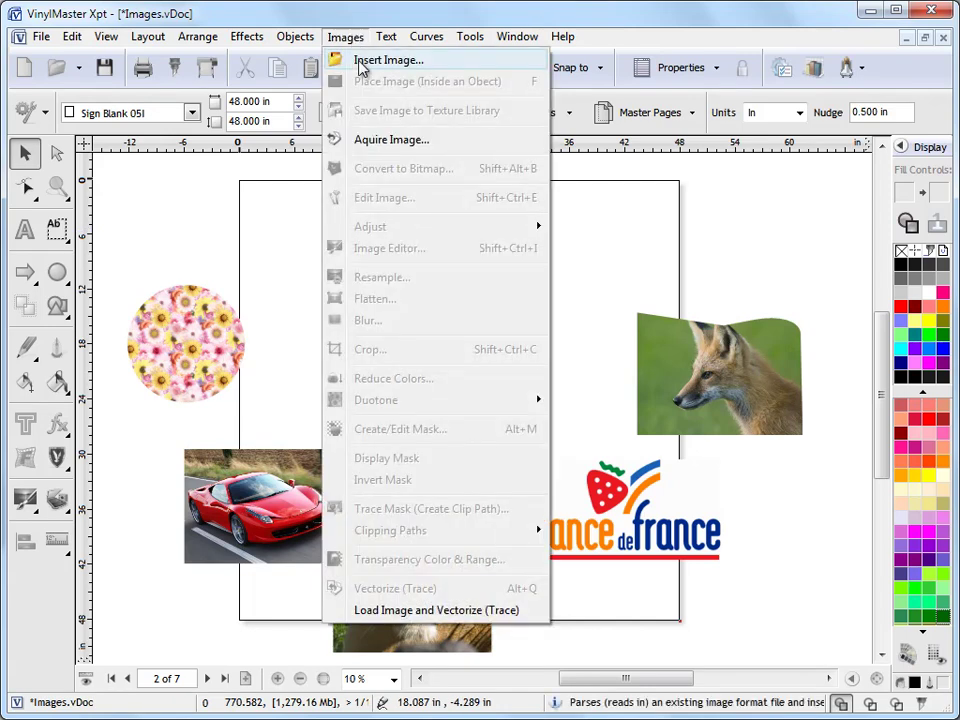
click(342, 59)
click(826, 196)
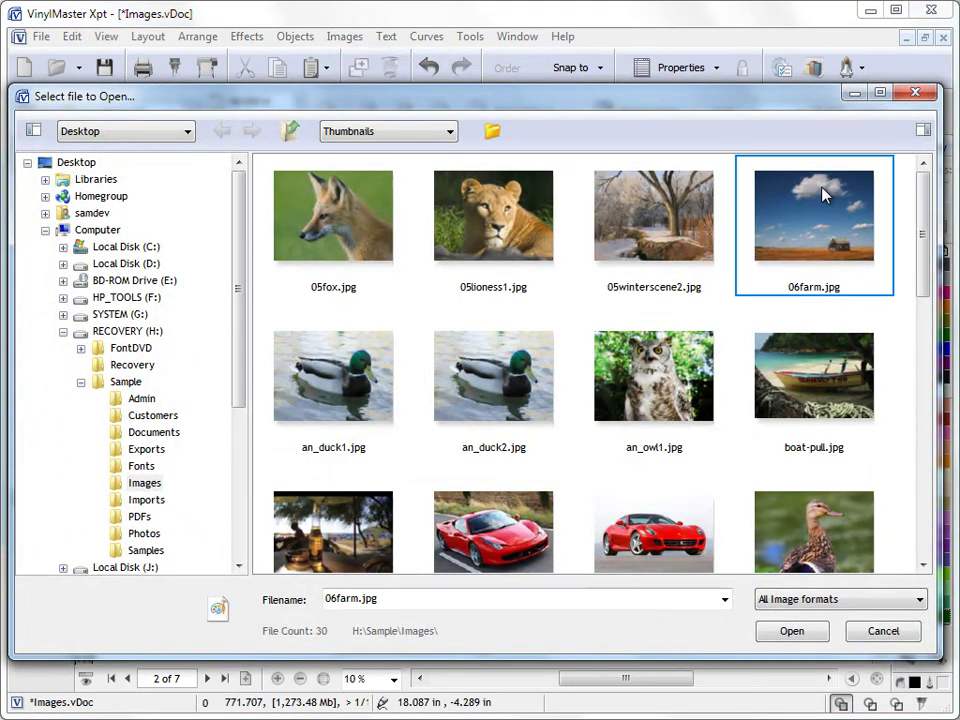
click(812, 631)
drag(286, 214, 560, 420)
drag(510, 381, 493, 364)
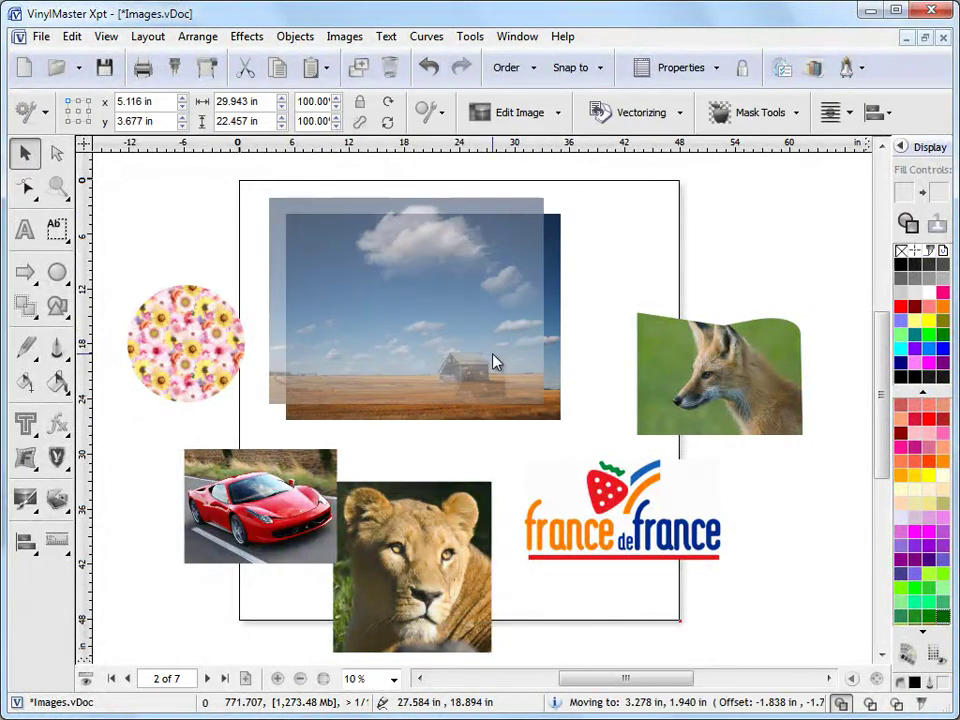
Delete the fox image, the lioness image and the flower-filled circle, and move the france de france logo closer to the car.
click(711, 311)
drag(752, 358, 193, 579)
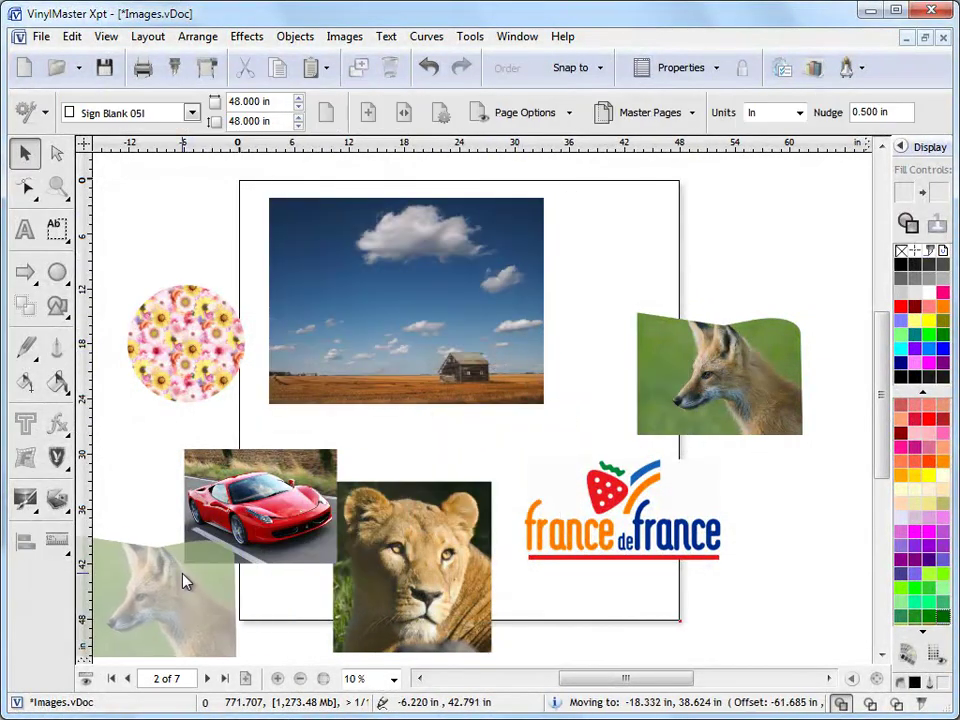
drag(449, 511, 263, 532)
key(Delete)
click(228, 357)
drag(563, 501, 411, 531)
Open the brightness adjustment of the farm image in the document properties and hide the page and object tree.
click(433, 311)
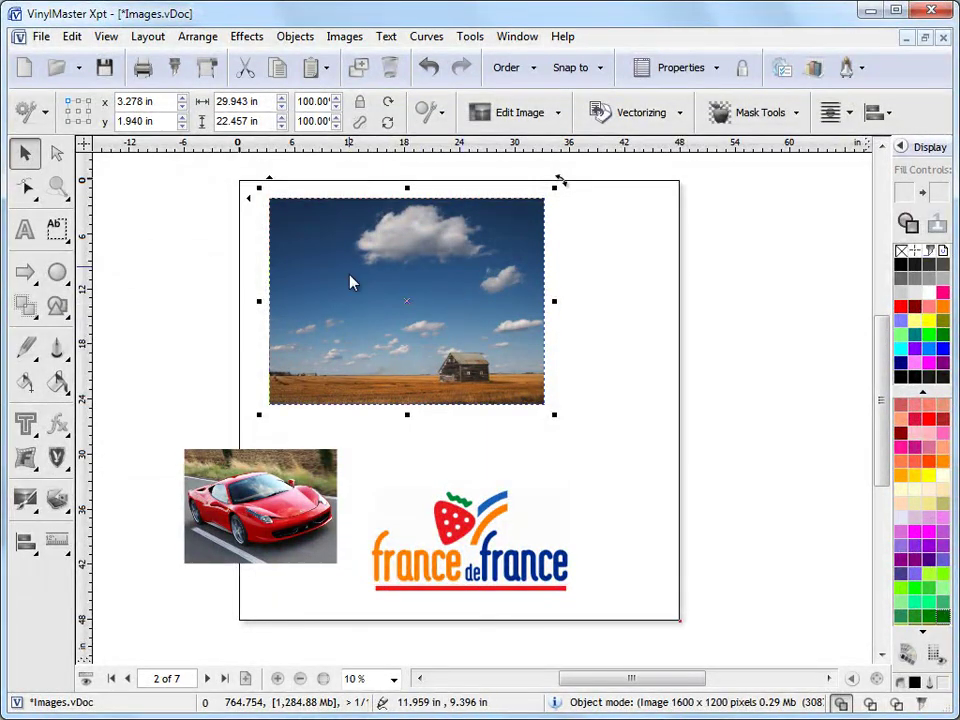
click(345, 37)
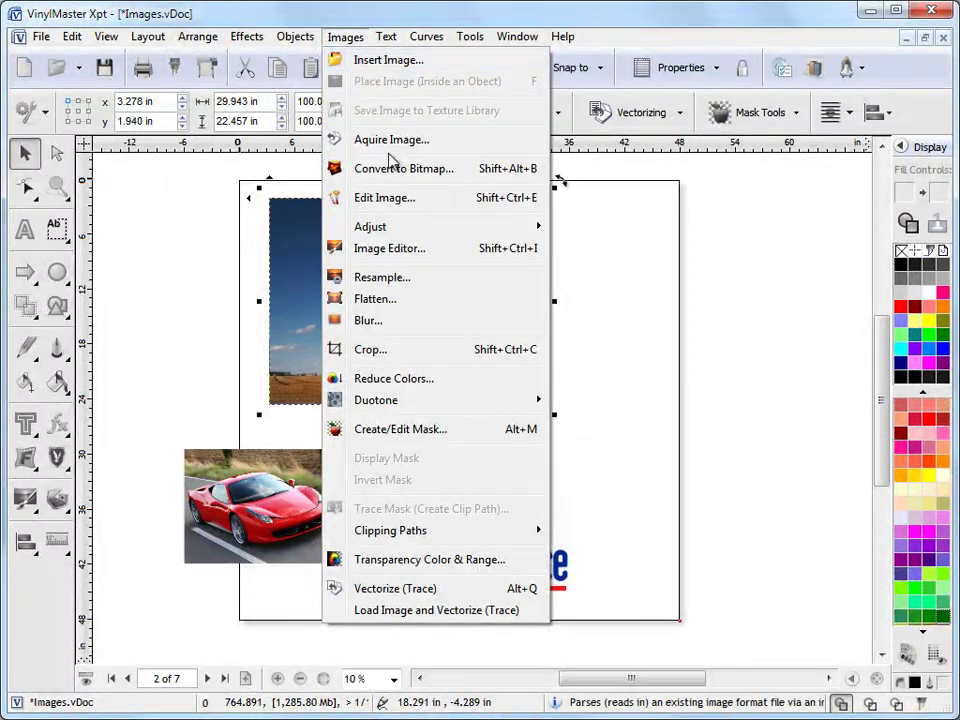
mouse_move(437, 228)
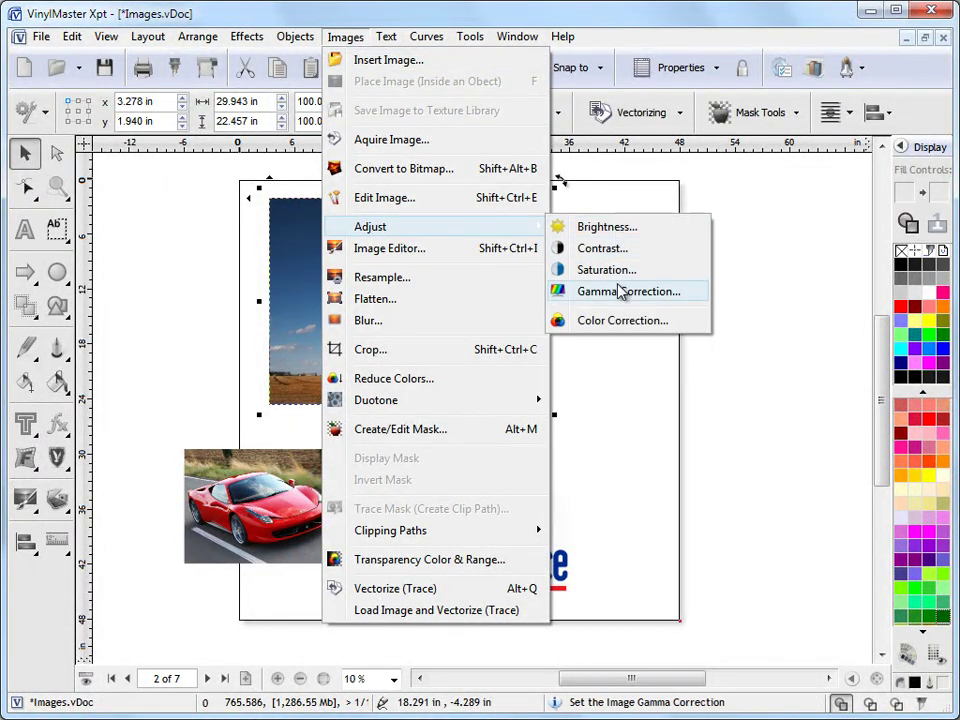
click(610, 227)
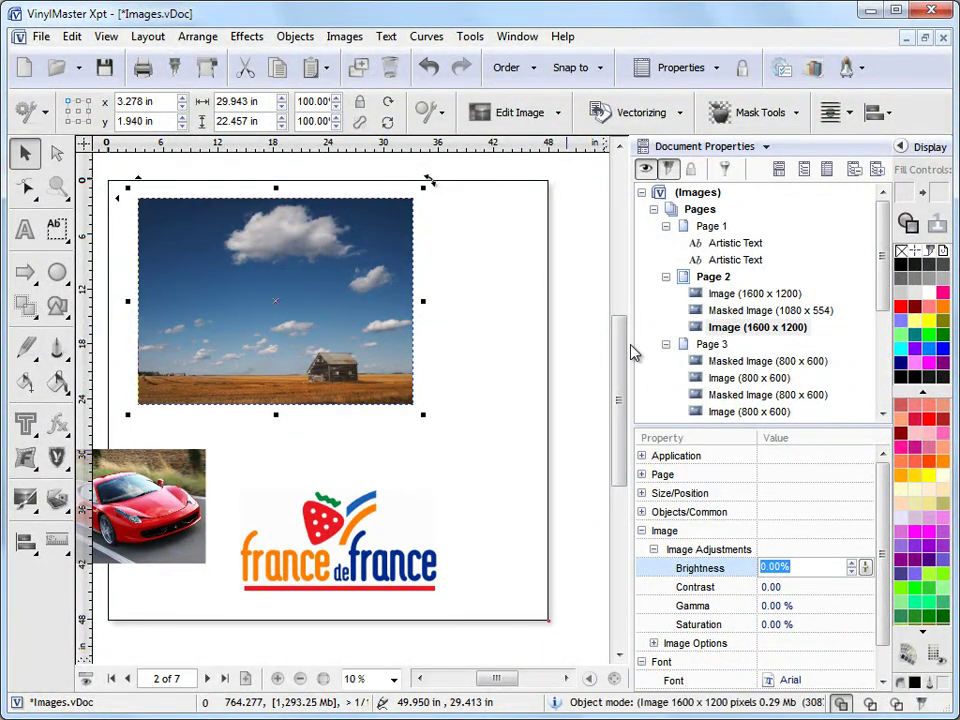
click(827, 169)
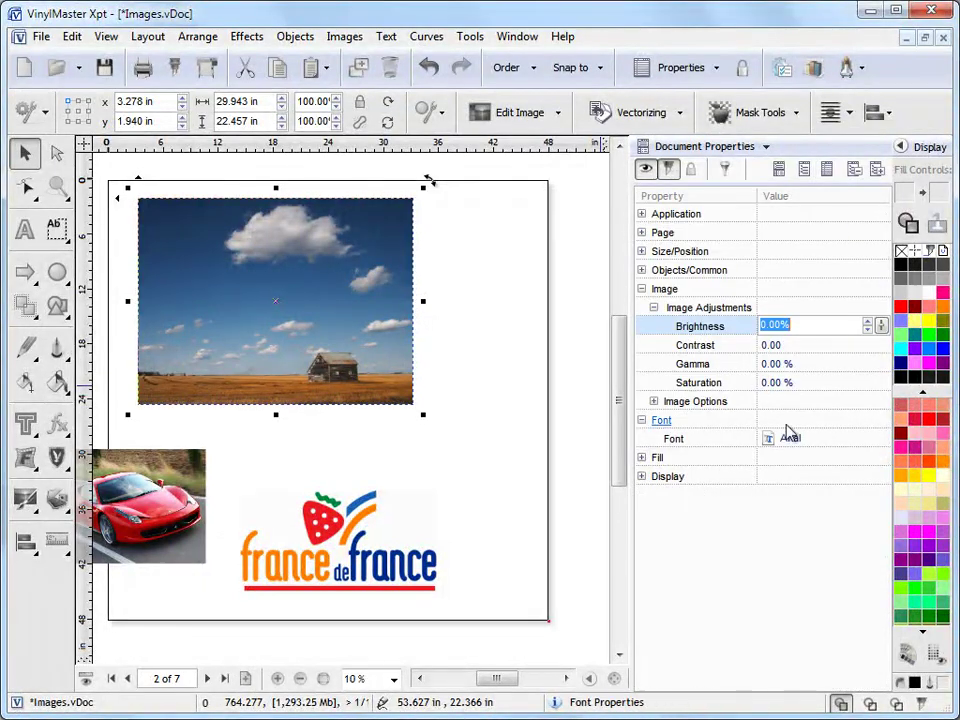
Try different brightness levels on the farm image and return its brightness to 0%.
click(868, 331)
click(868, 331)
scroll(868, 331, up, 2)
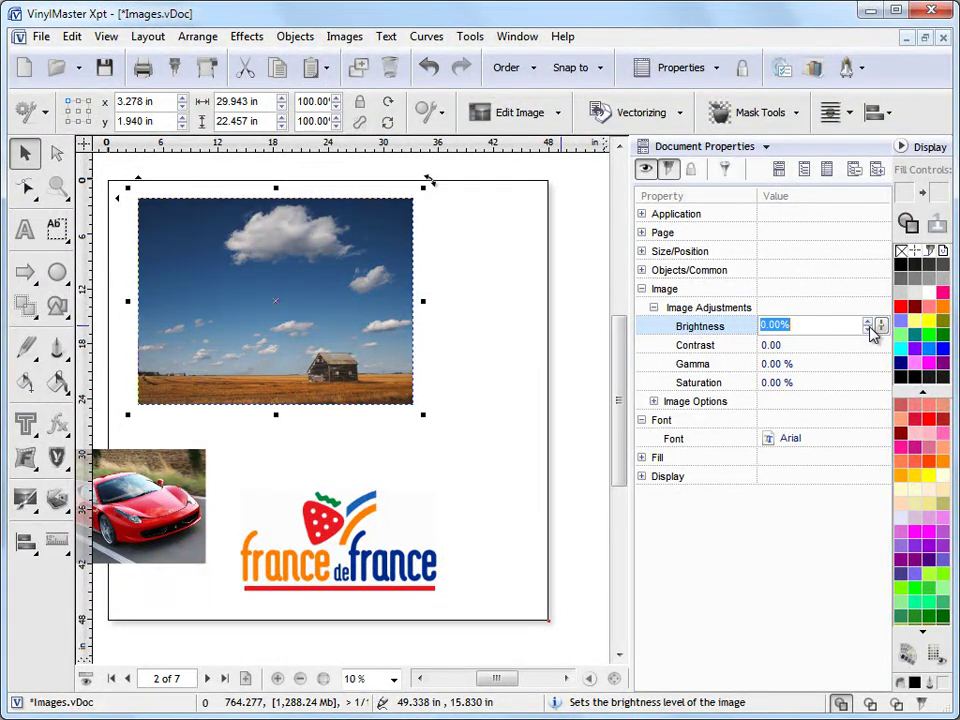
click(868, 331)
scroll(868, 329, up, 1)
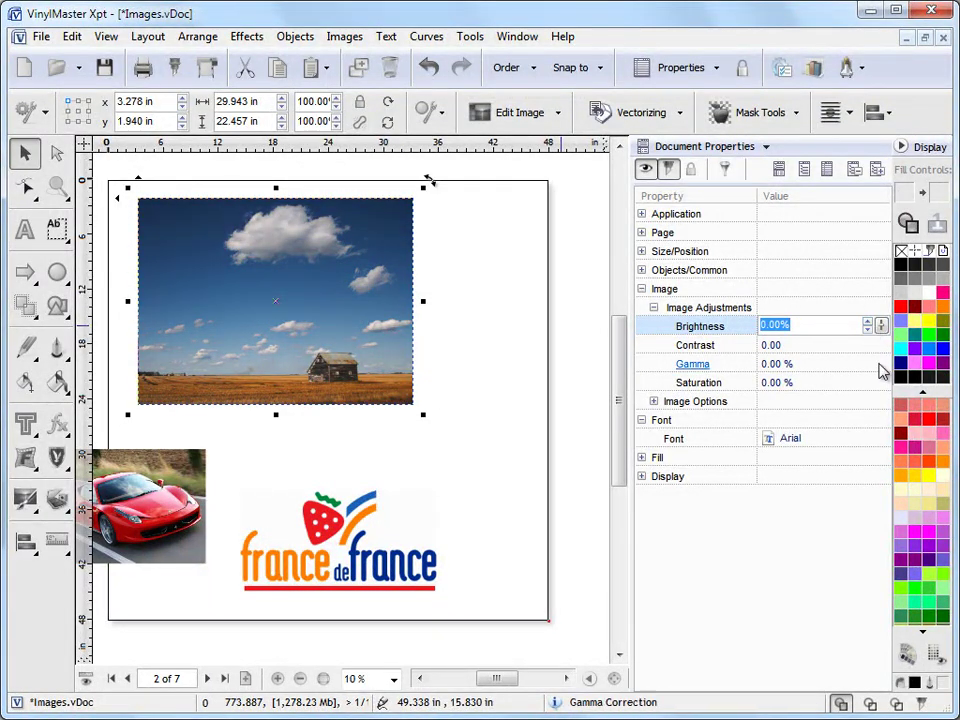
Try contrast levels between 15% and -15% on the farm image and set the contrast back to 0.
click(864, 346)
click(867, 341)
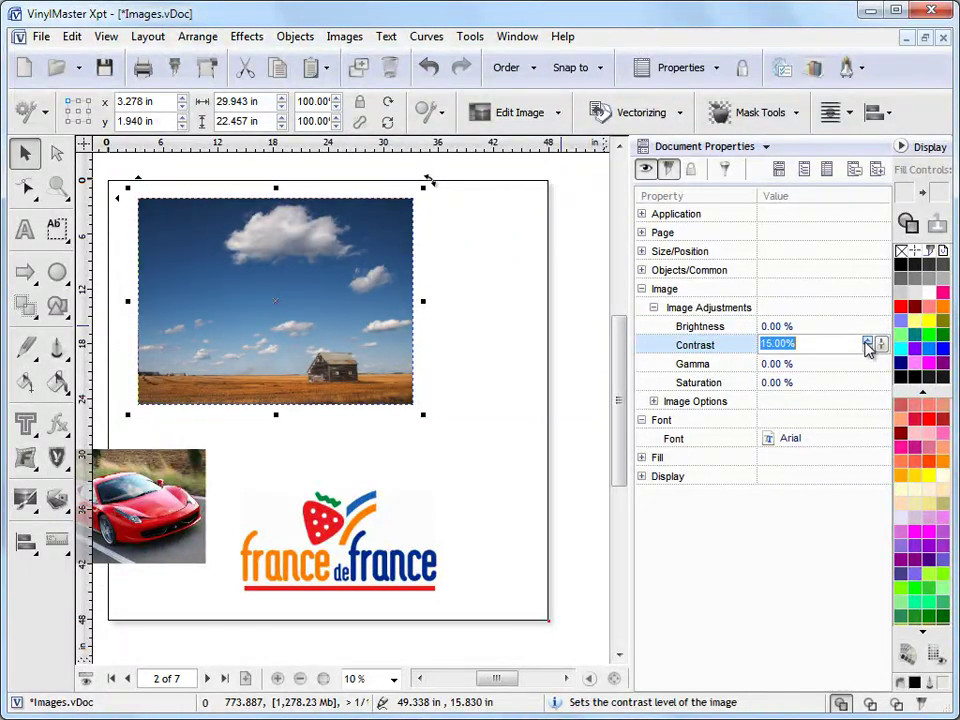
scroll(868, 355, down, 3)
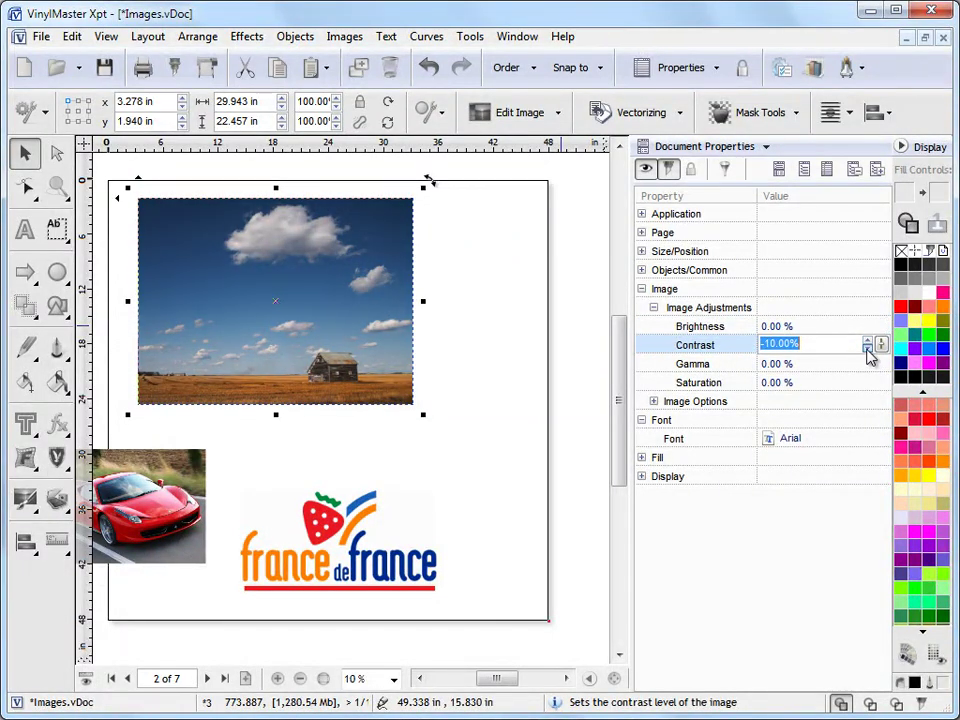
scroll(880, 352, down, 1)
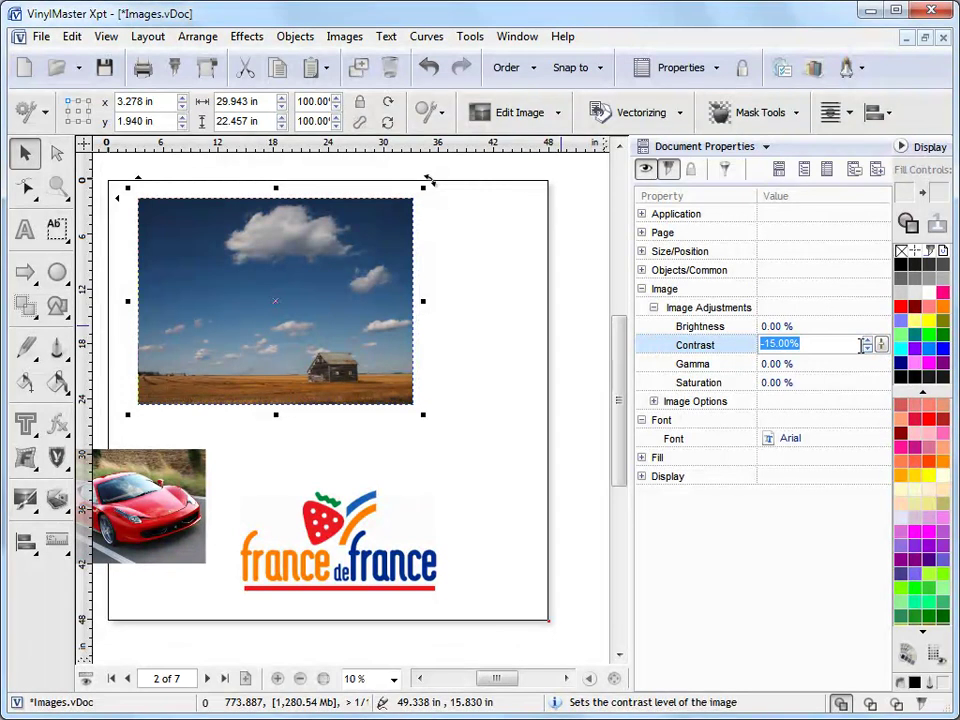
text(0)
Try gamma levels such as -10% on the farm image and set the gamma back to 0.
click(827, 362)
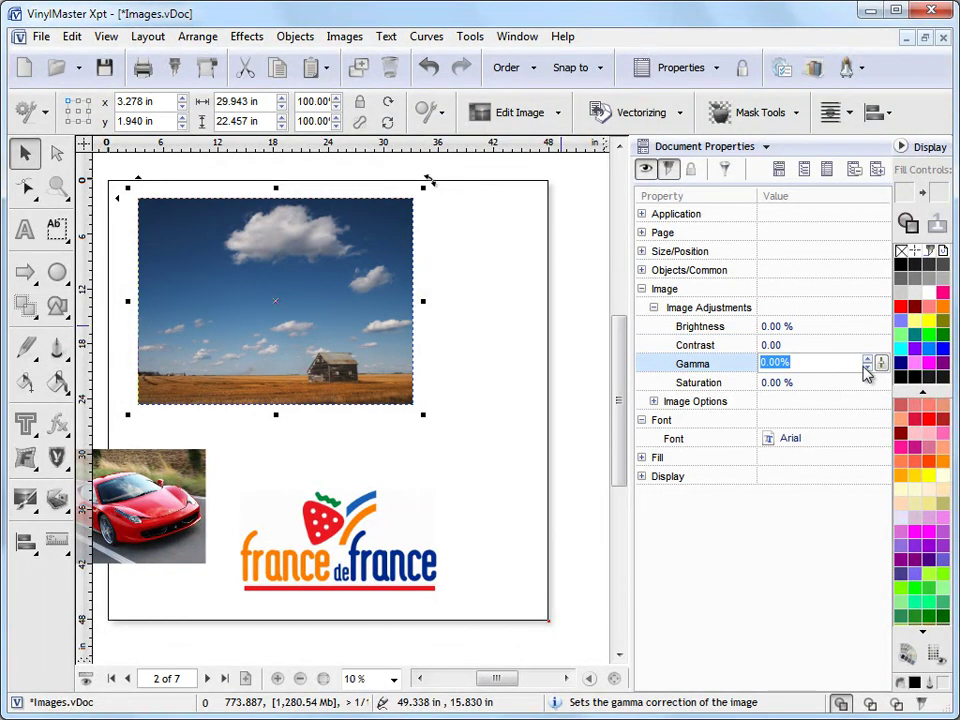
click(867, 366)
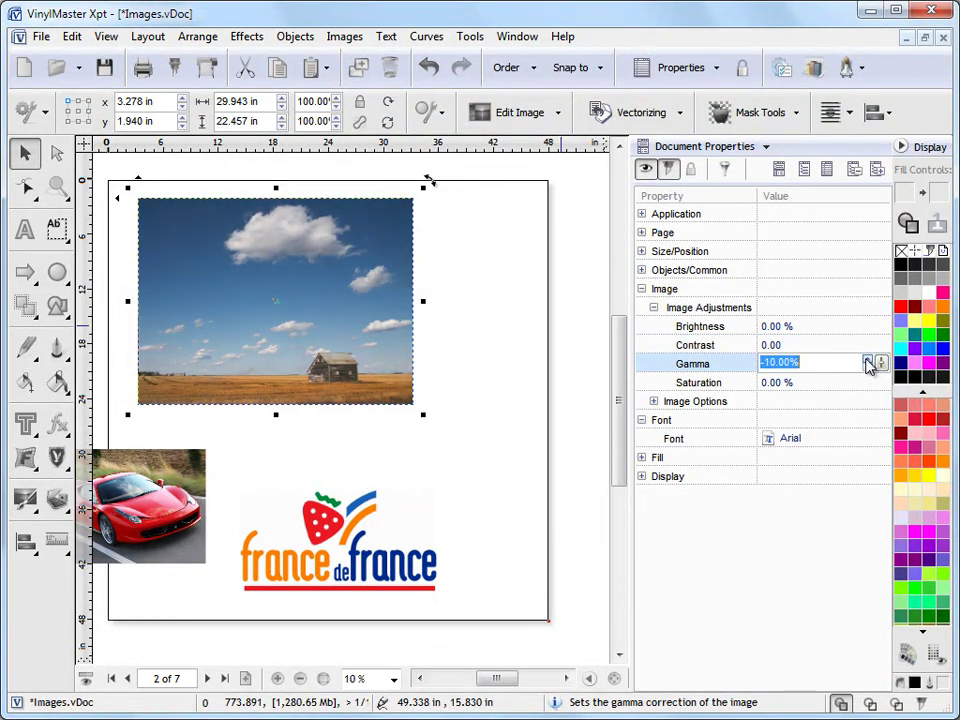
text(0)
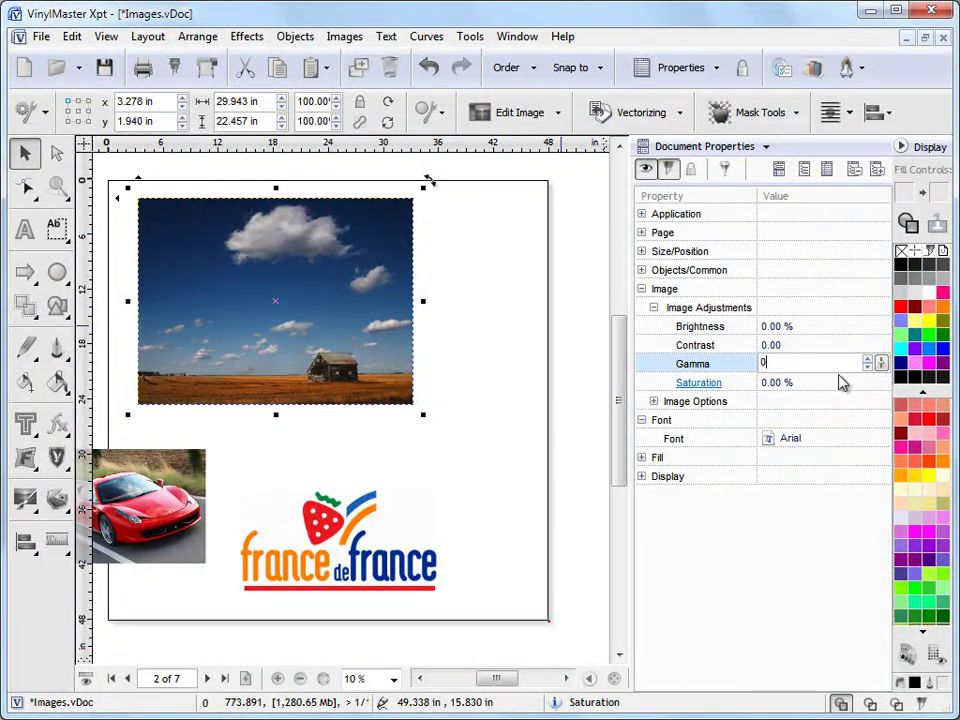
Raise the farm image's saturation to 75%, and lower it to -100% for a grayscale look.
click(841, 381)
text(90)
key(Return)
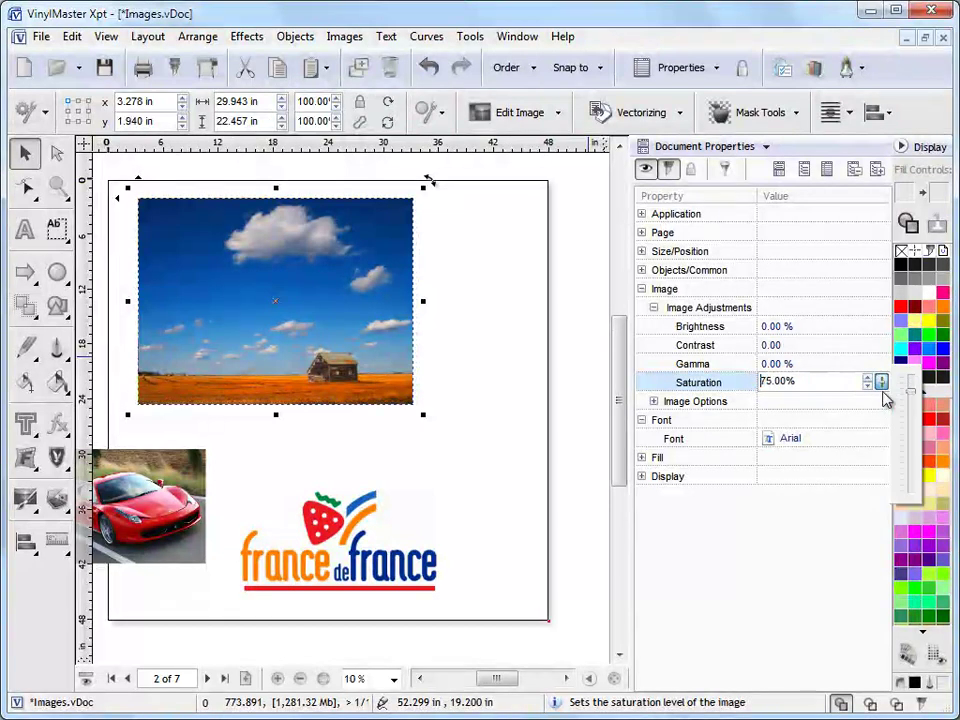
drag(883, 386, 887, 497)
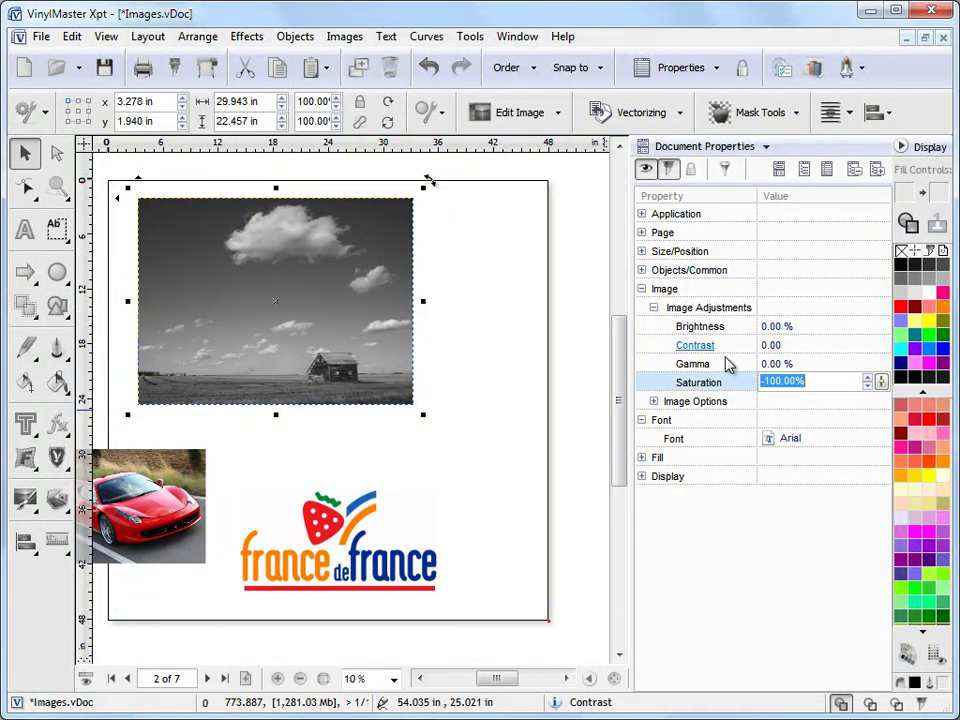
Examine the image options for the farm image, the france de france logo and both selected together, and close the properties.
click(653, 402)
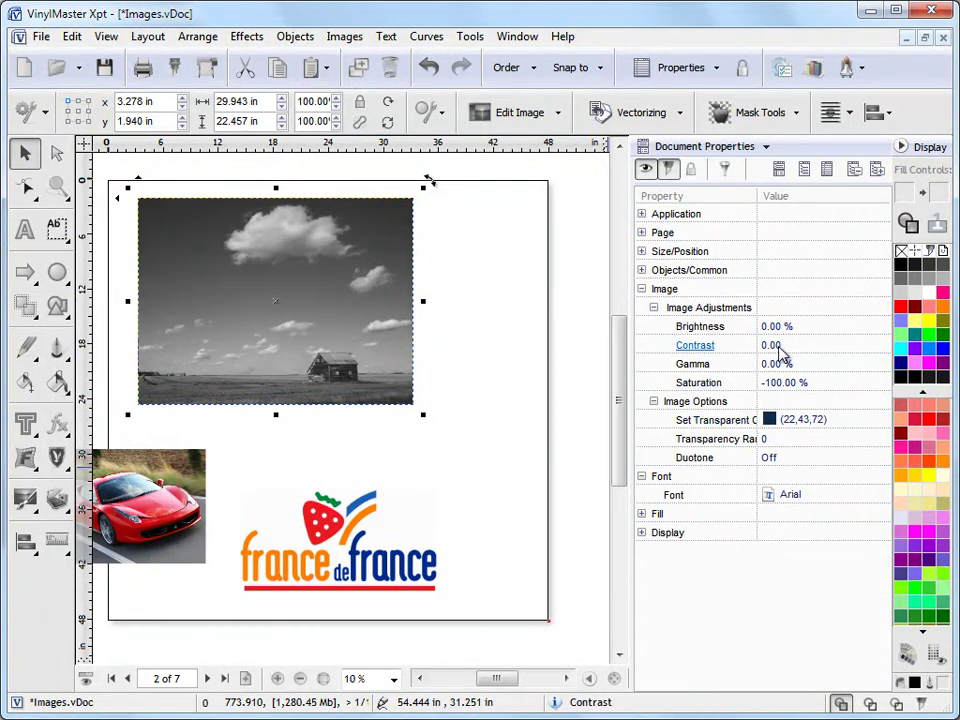
click(364, 516)
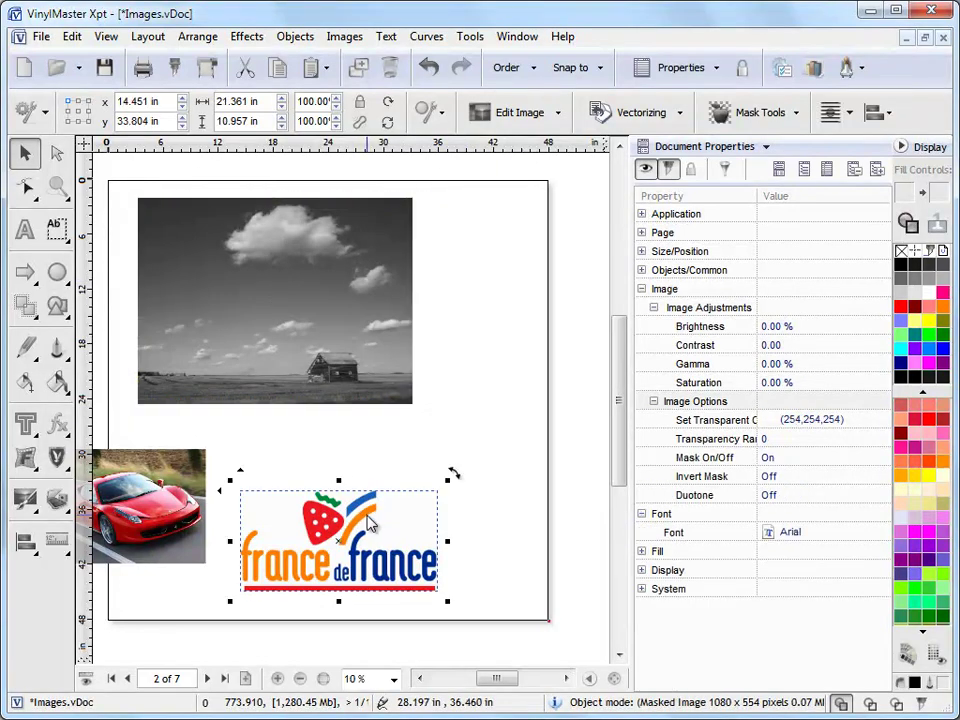
shift+click(318, 388)
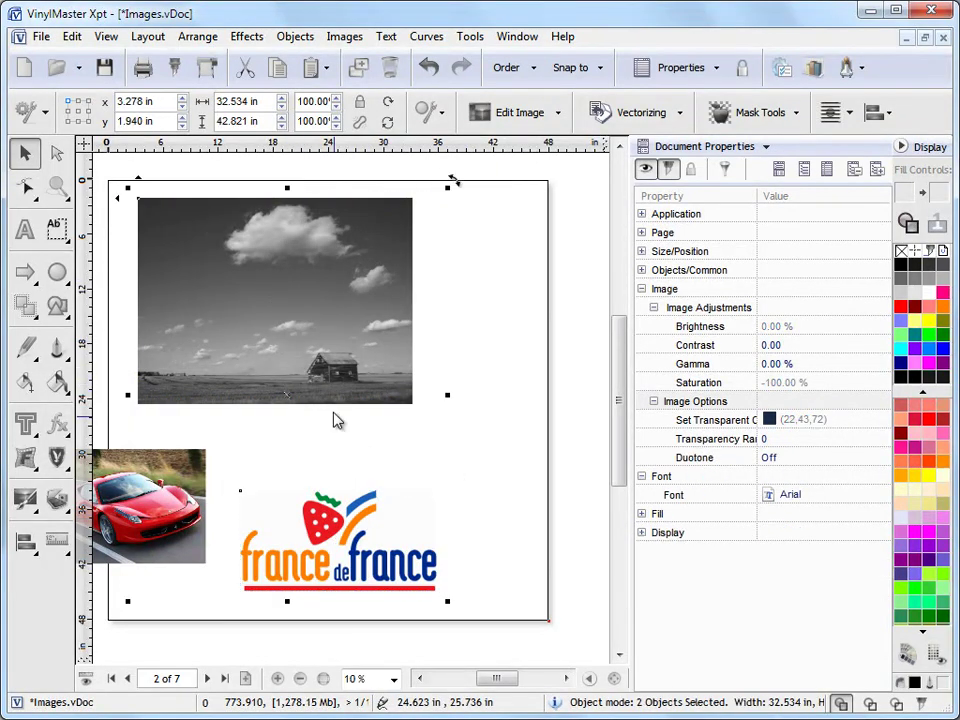
click(432, 354)
click(428, 358)
click(516, 332)
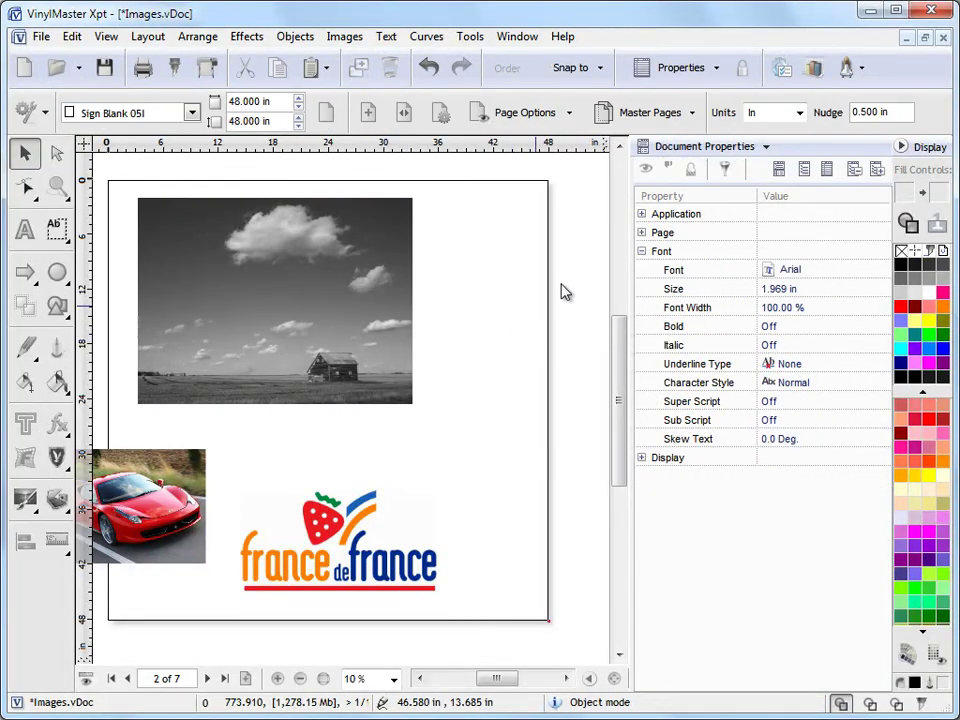
click(901, 147)
Move the farm image toward the middle of the page, and undo both this move and the saturation change.
drag(478, 290, 531, 306)
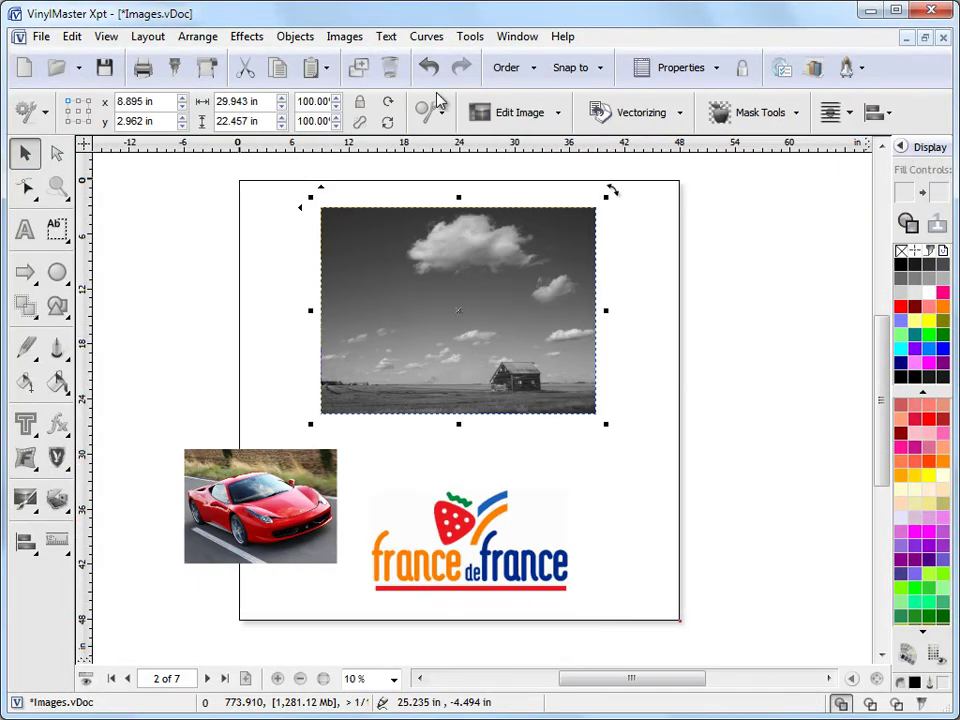
click(429, 68)
click(429, 68)
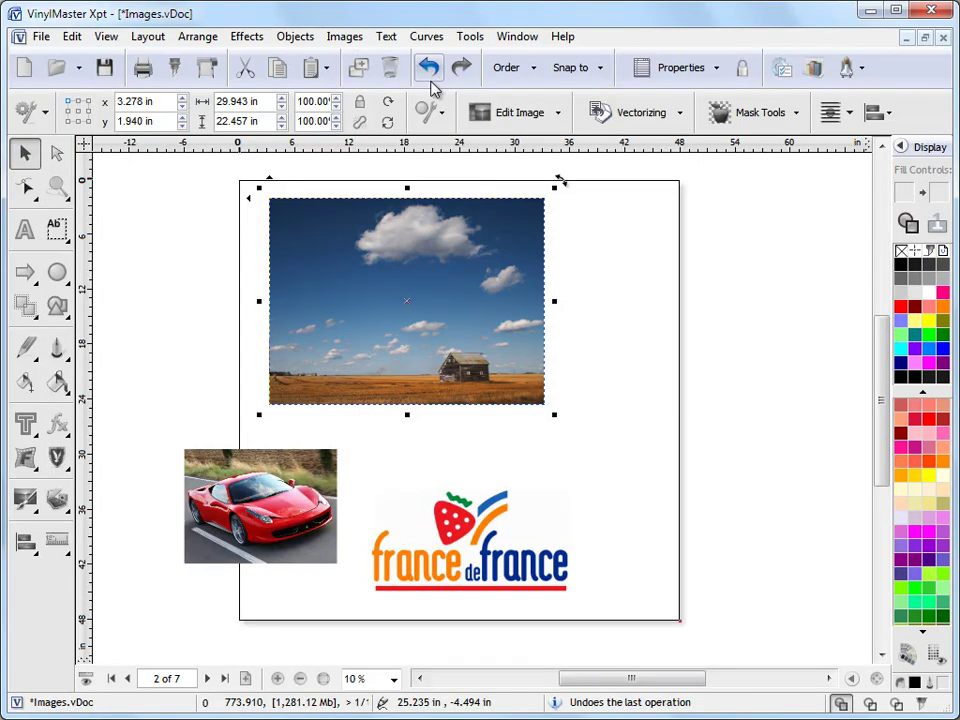
Move the farm image to about x 7.9 in, y 4.5 in and open it in the Image Editor.
drag(430, 281, 461, 294)
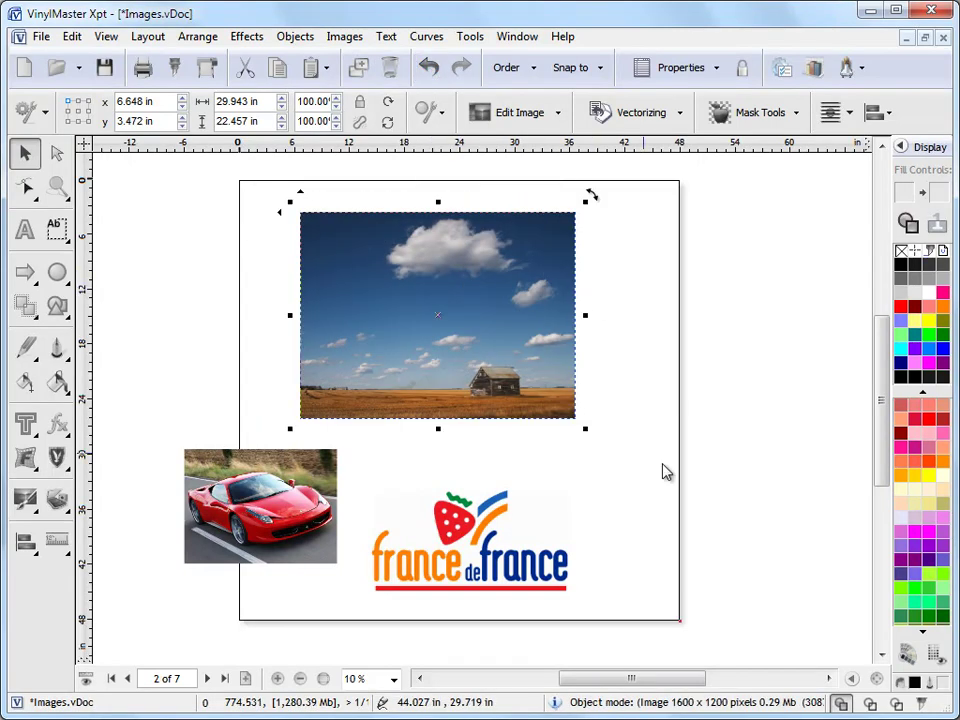
drag(538, 314, 549, 322)
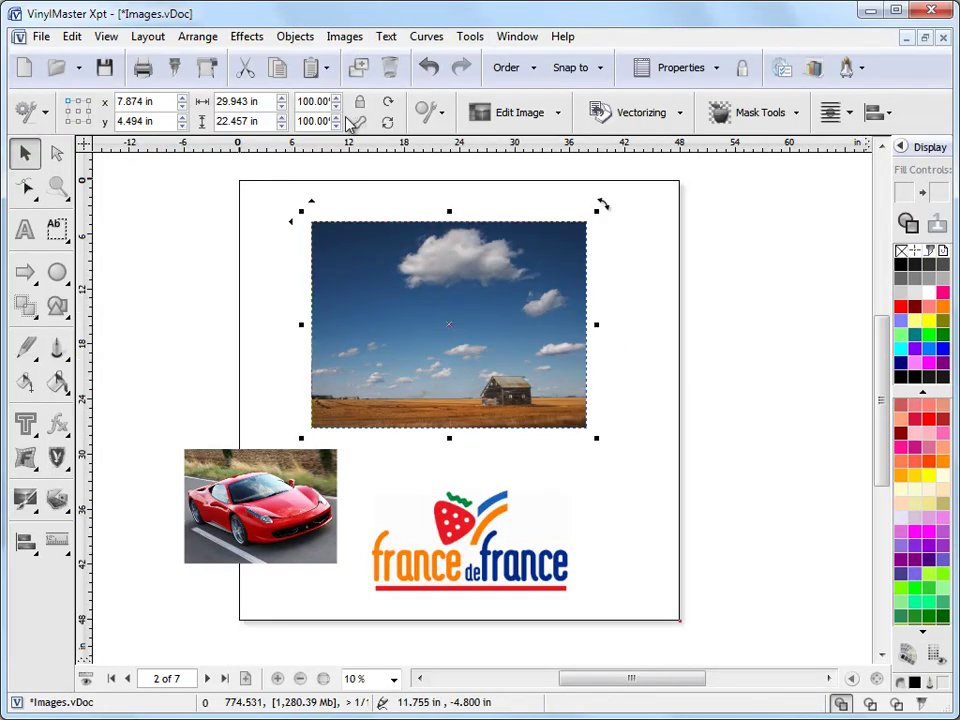
click(346, 38)
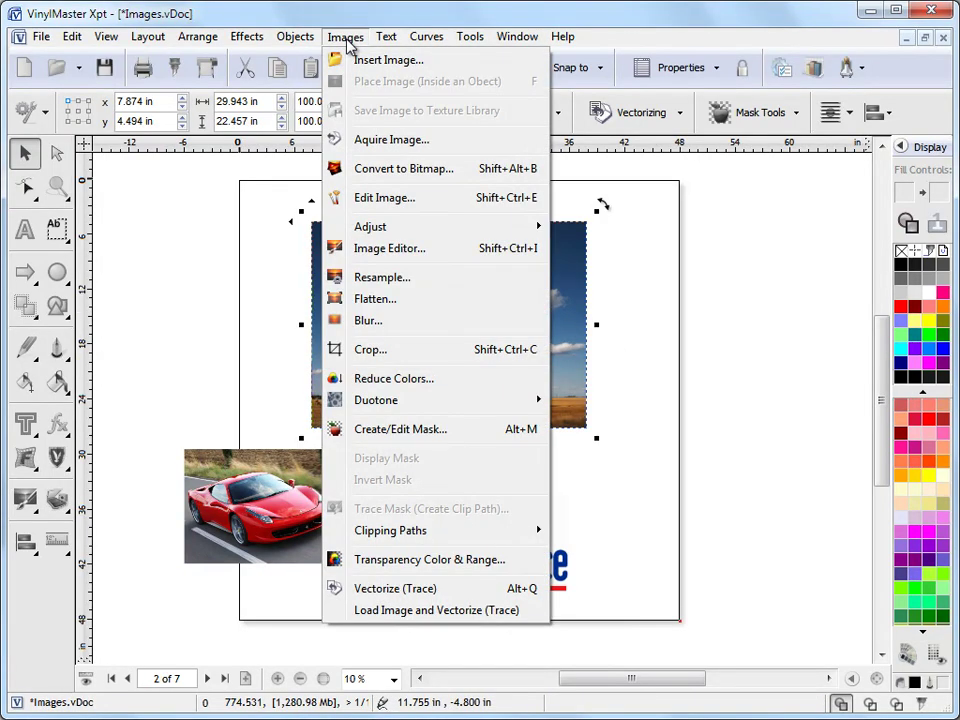
click(390, 249)
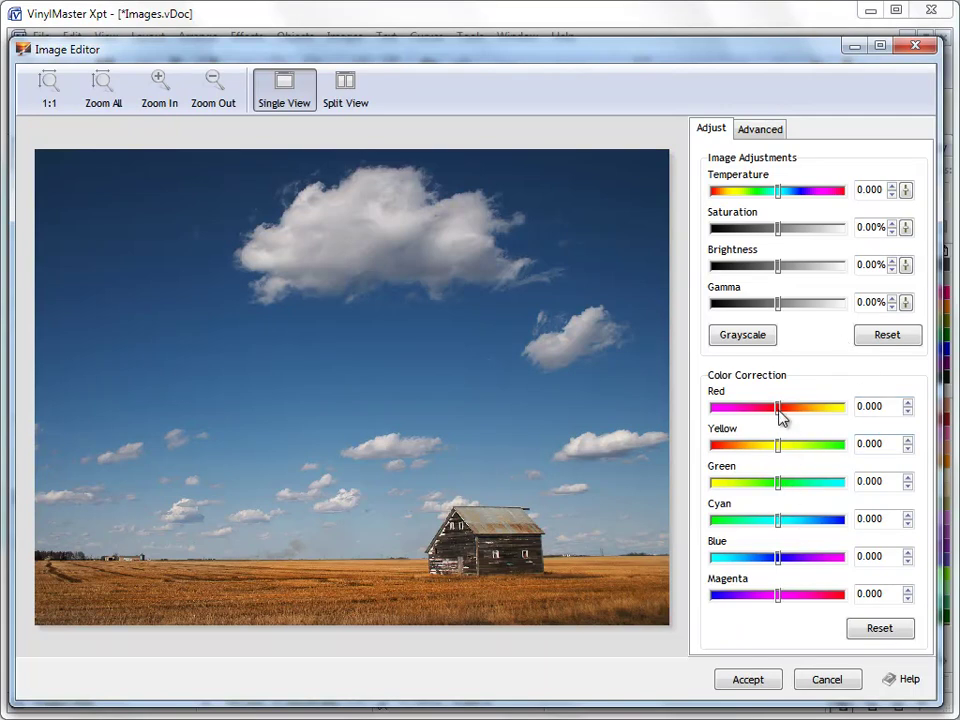
Try shifting the red color correction to about -0.759 and the yellow one toward green, resetting the corrections after each.
drag(816, 407, 727, 414)
click(893, 636)
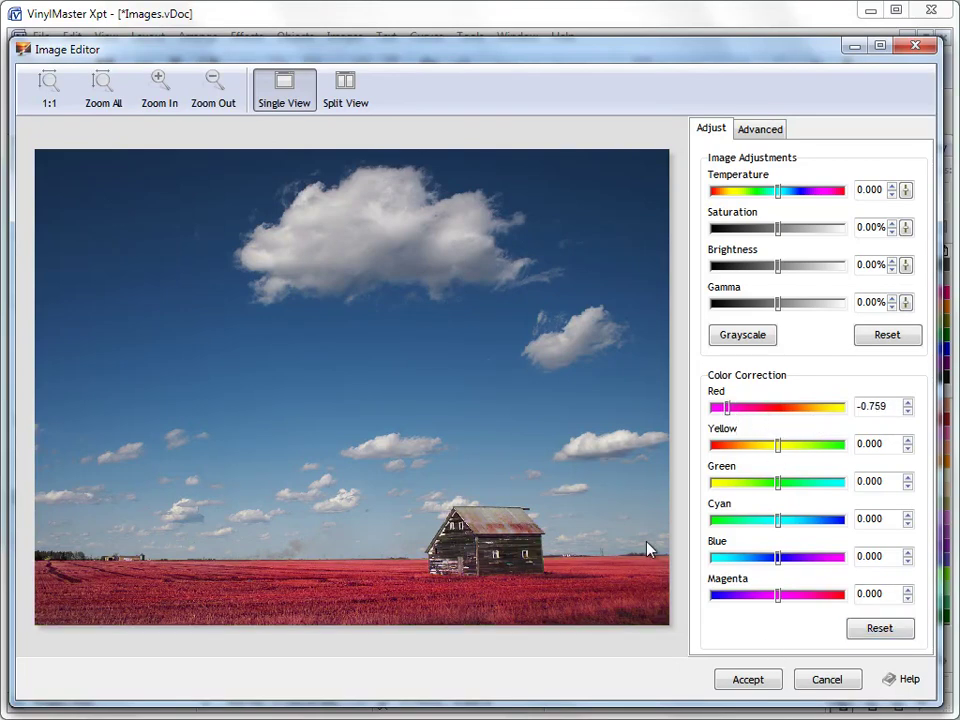
click(873, 636)
drag(789, 446, 843, 461)
click(876, 628)
Try color corrections of green -0.872, cyan 0.191, blue -0.787 and magenta -0.660, and reset them all.
drag(777, 483, 839, 483)
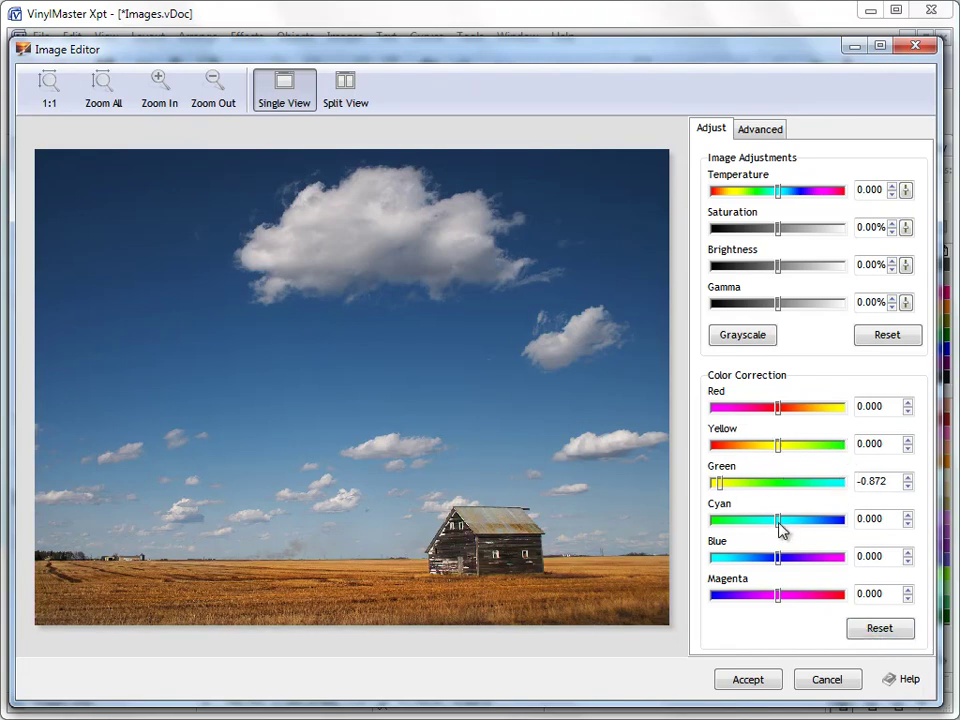
drag(826, 527, 726, 558)
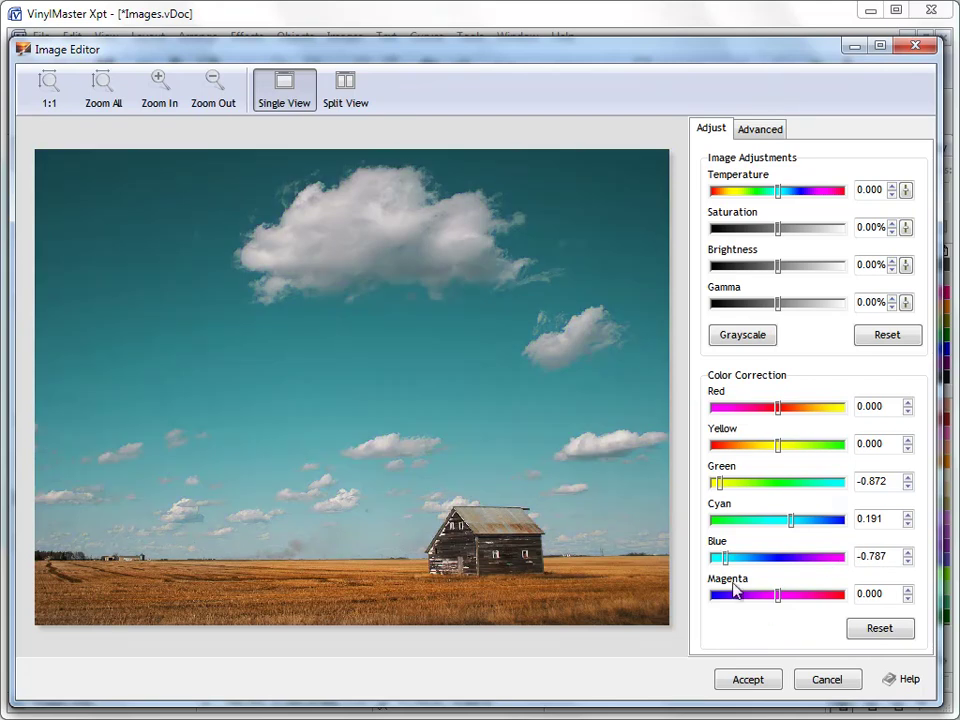
drag(778, 595, 734, 595)
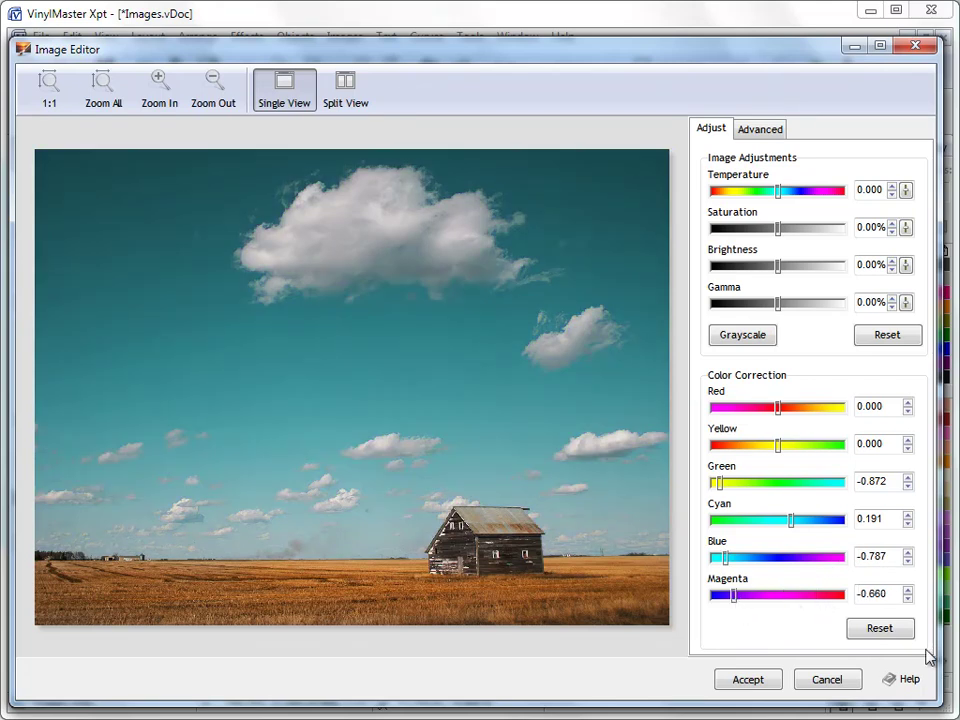
click(880, 628)
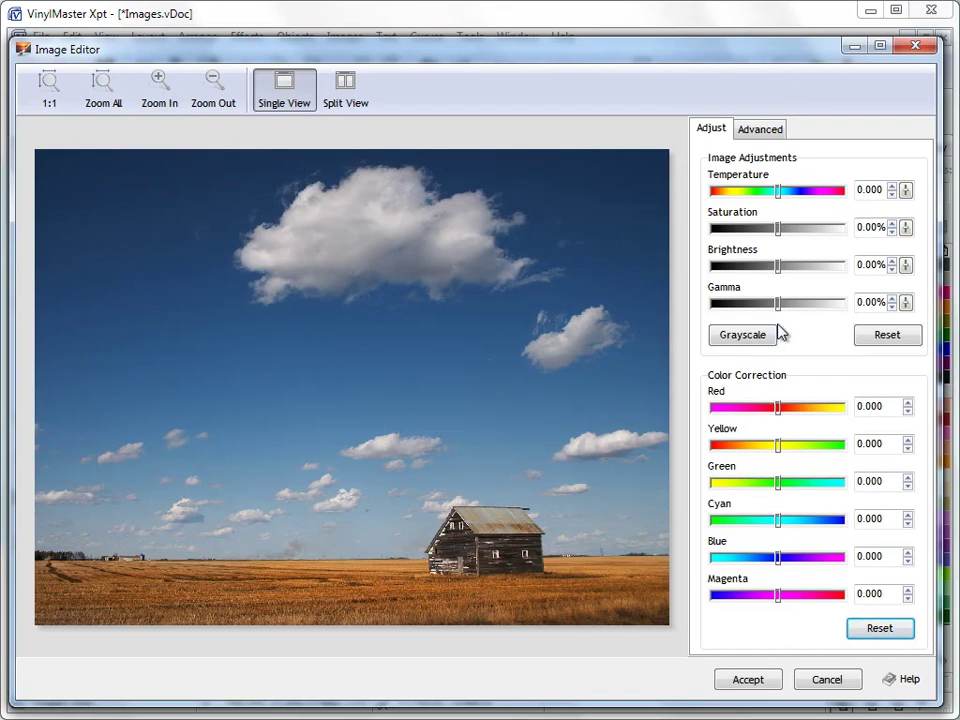
Try a saturation of -100%, brightness of about -30.5% and gamma of about 50.35%, and reset the image adjustments.
drag(782, 230, 708, 232)
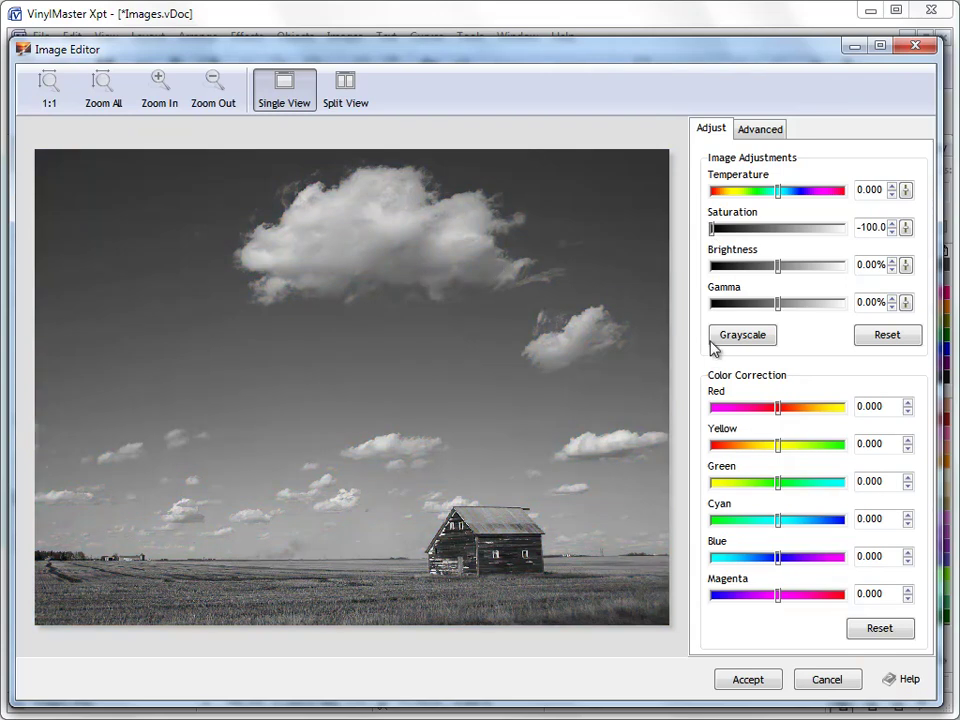
drag(781, 270, 812, 304)
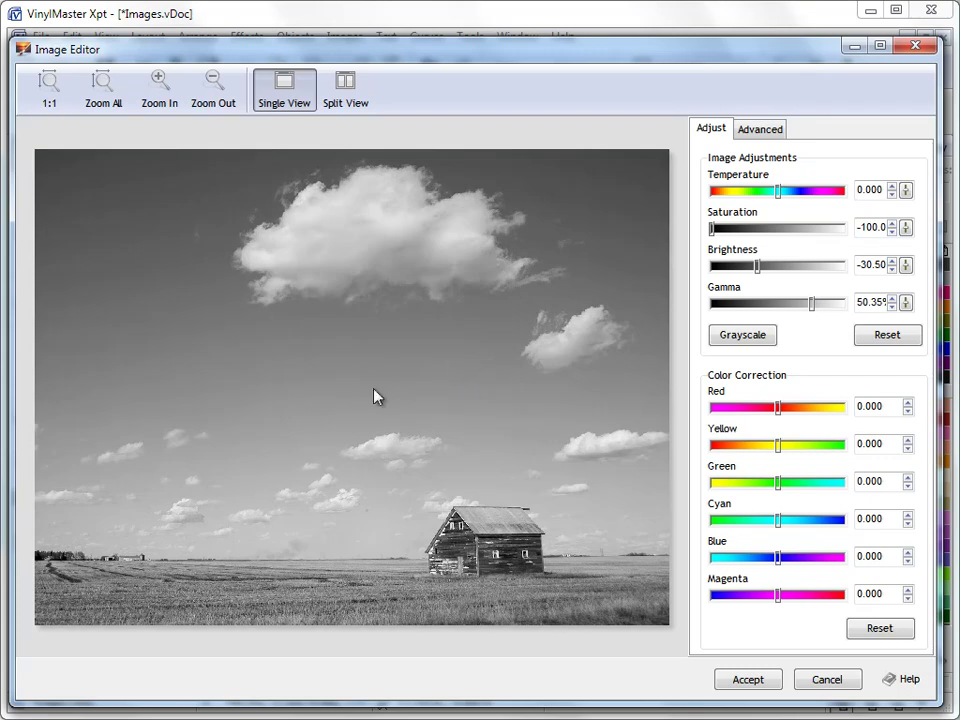
click(884, 338)
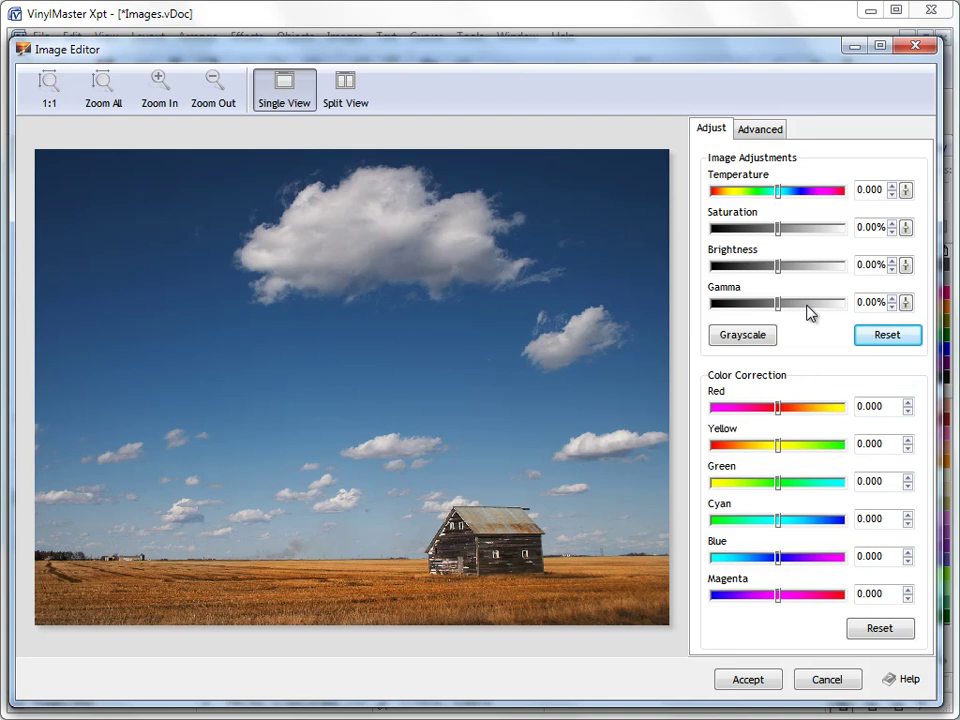
Try a Gaussian Blur with a 5-pixel kernel radius on the red, green and blue channels of the farm image.
click(760, 132)
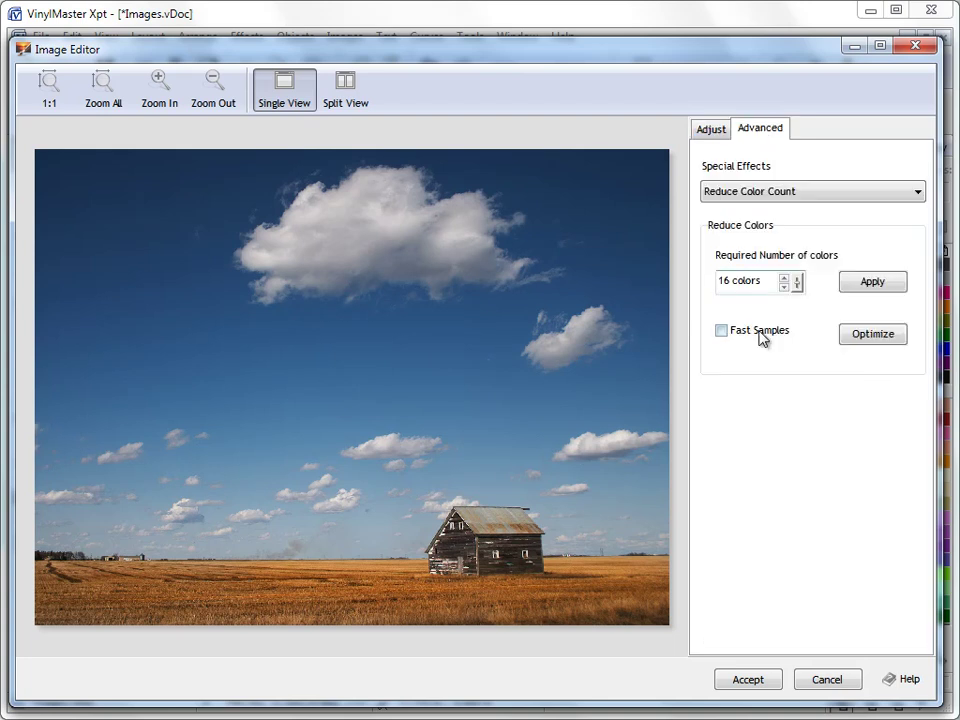
click(772, 193)
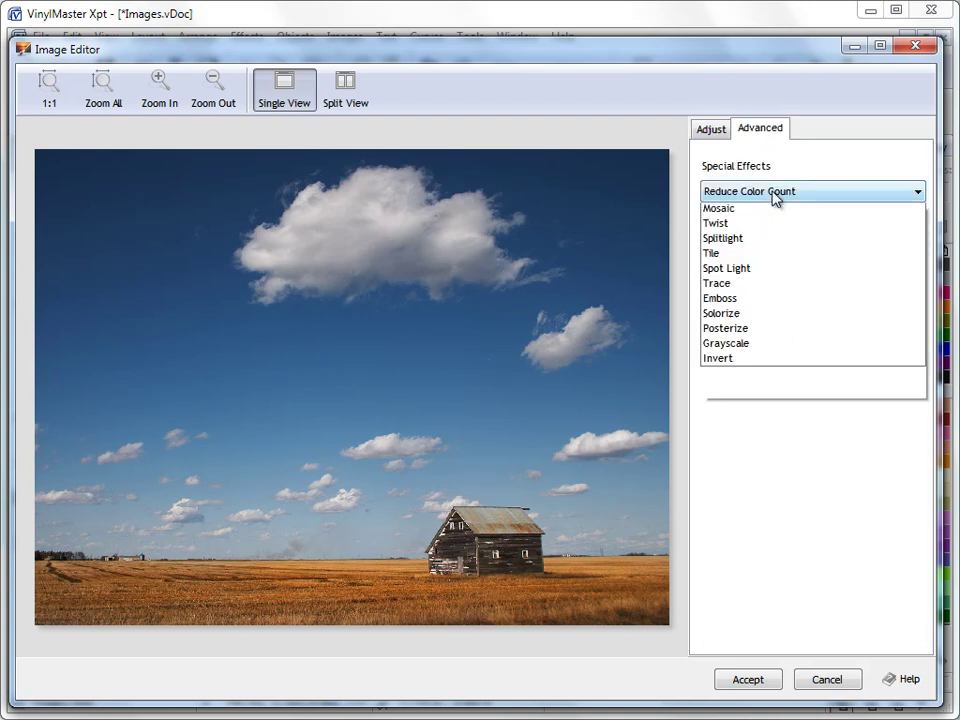
click(752, 213)
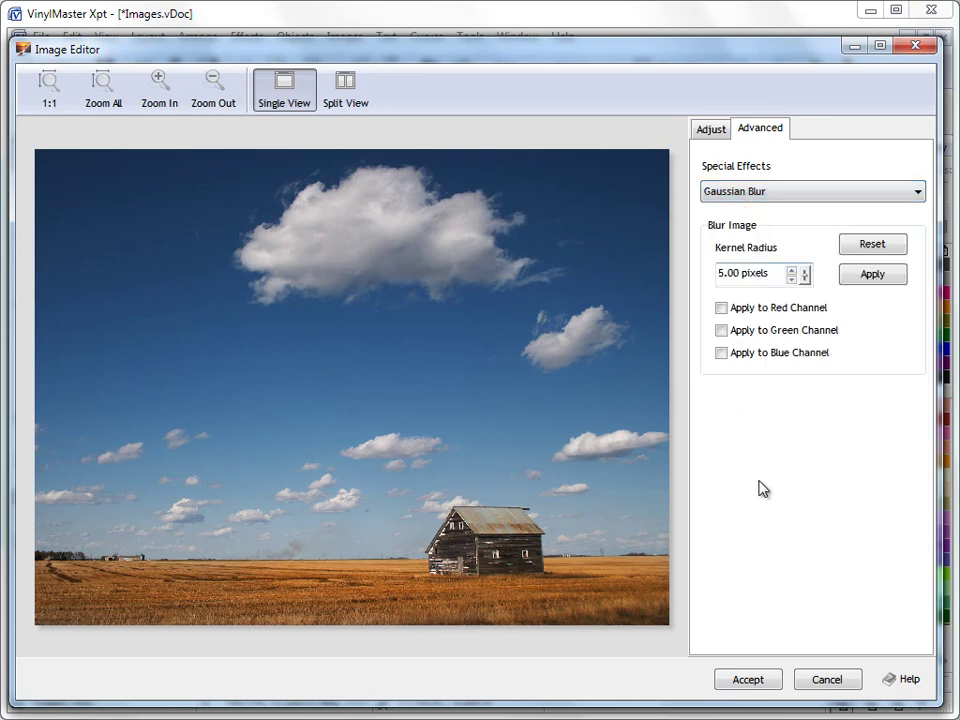
click(738, 352)
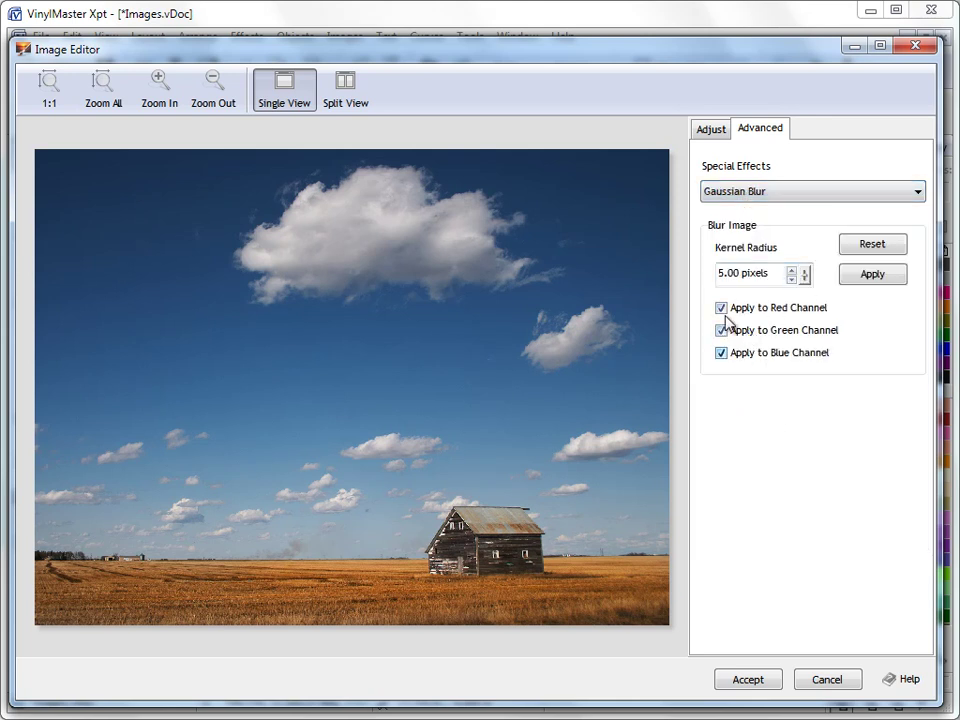
click(874, 276)
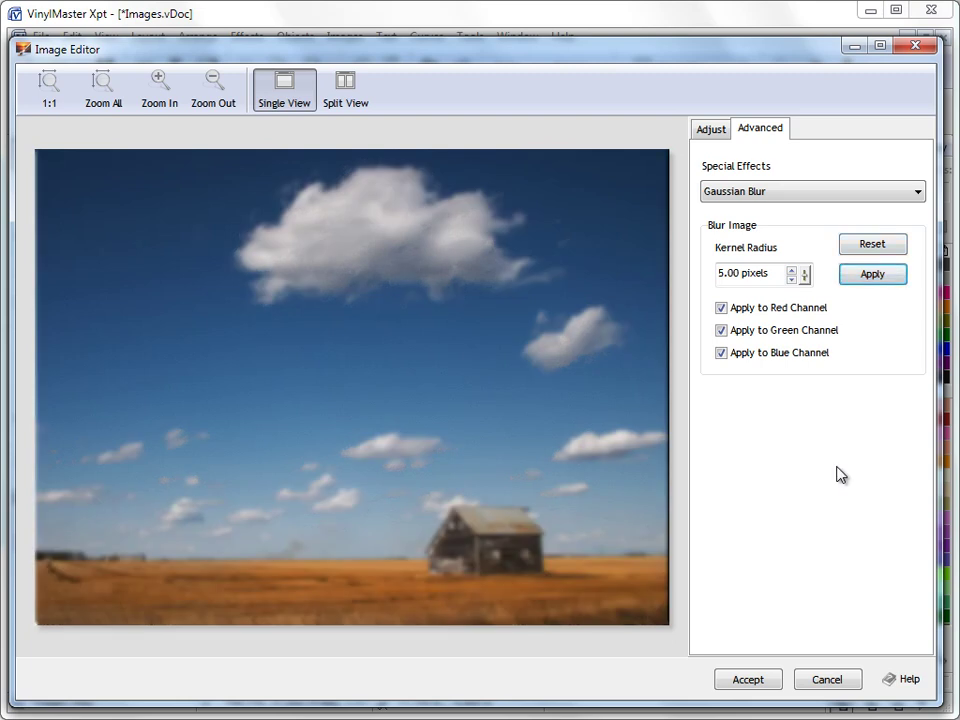
Try the Gaussian Blur with kernel radii of 1 pixel and 3 pixels.
click(791, 279)
click(791, 279)
click(791, 279)
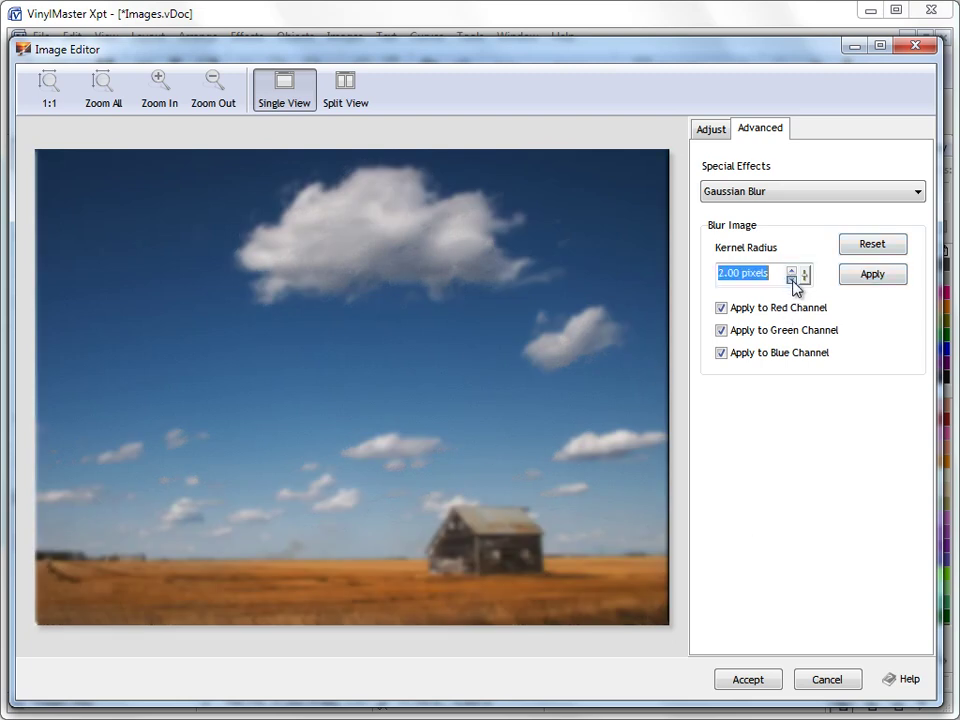
click(873, 277)
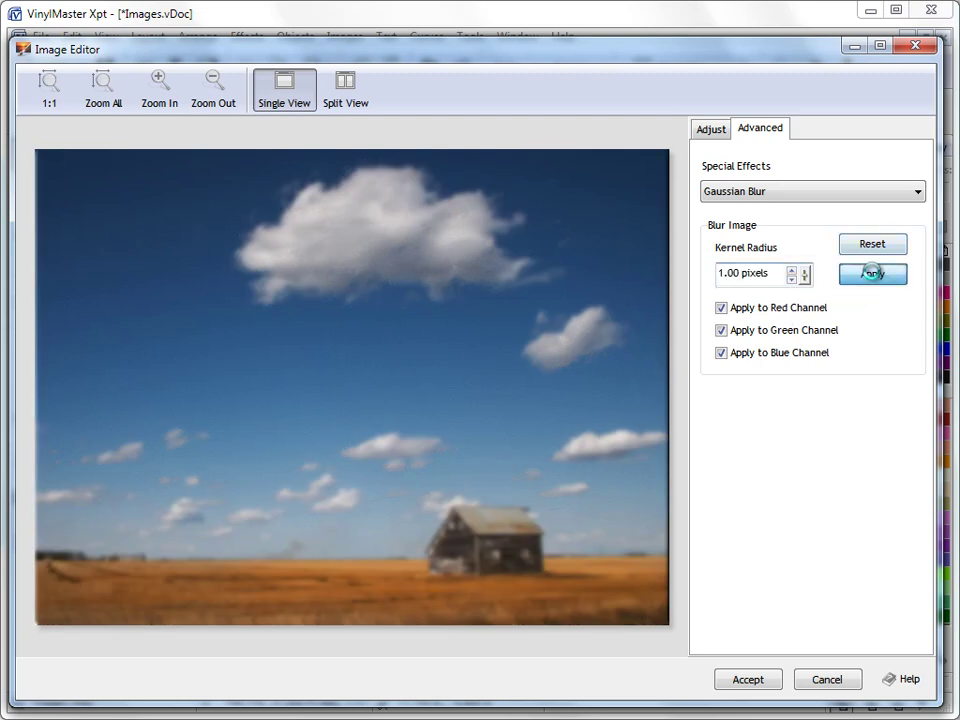
click(792, 271)
click(792, 271)
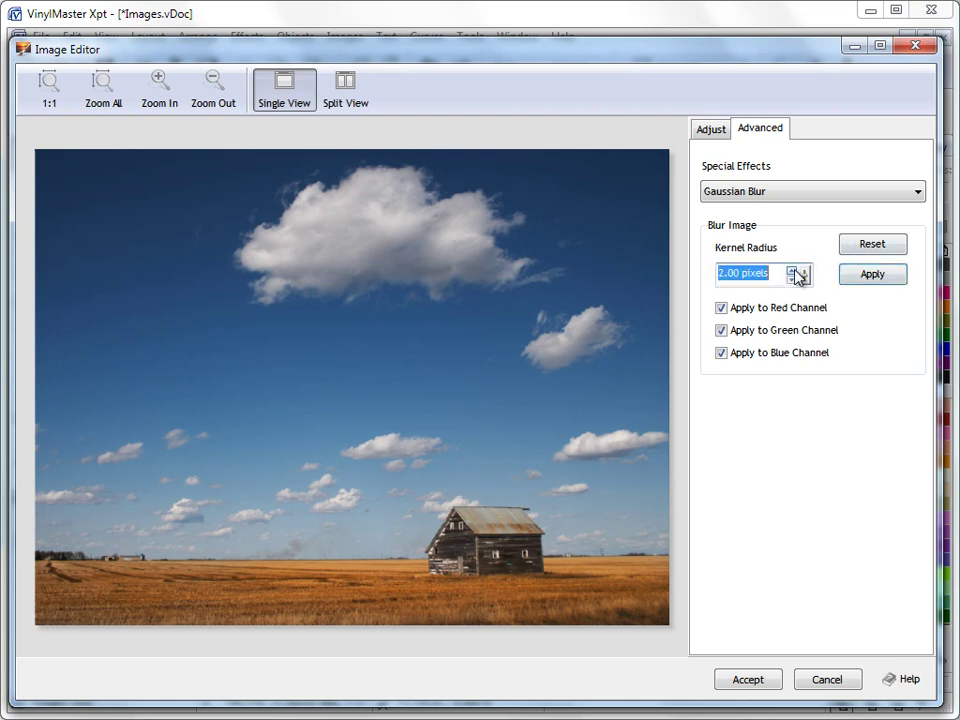
click(866, 278)
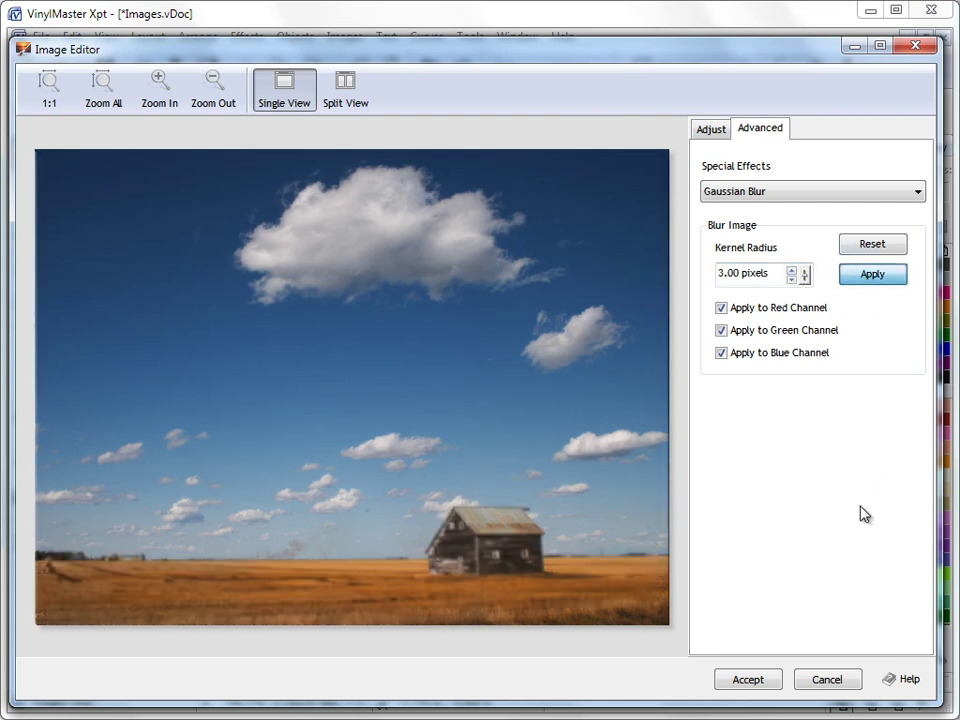
Try the Gaussian Blur with a kernel radius of 10 pixels and reset the blur.
click(791, 271)
click(791, 271)
click(864, 278)
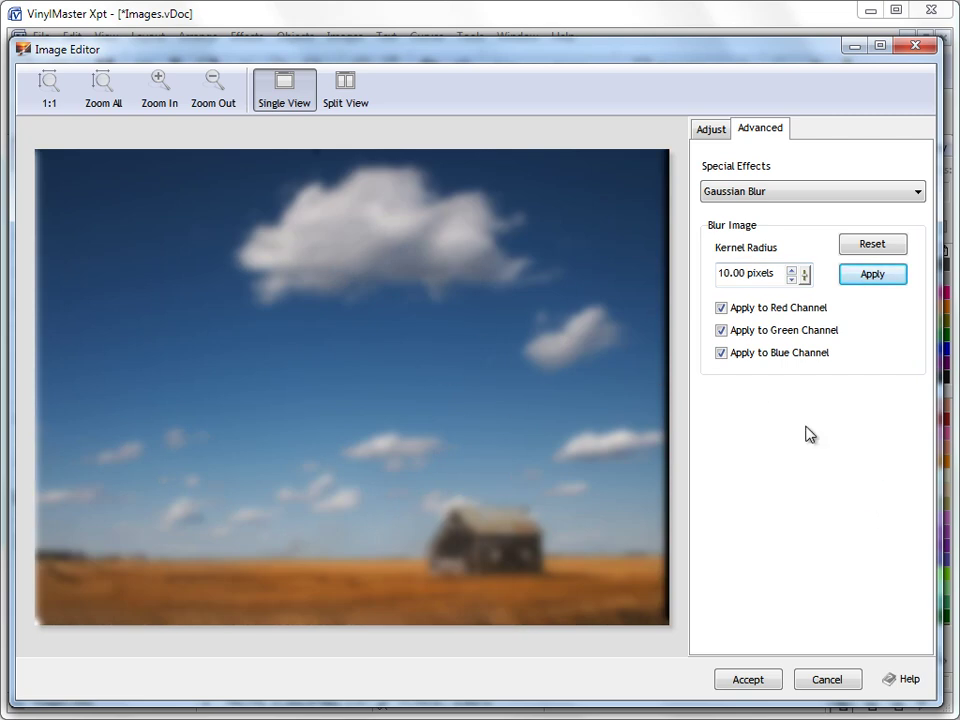
click(872, 244)
Try the Reduce Color Count effect on the farm image with 16 colors.
click(760, 193)
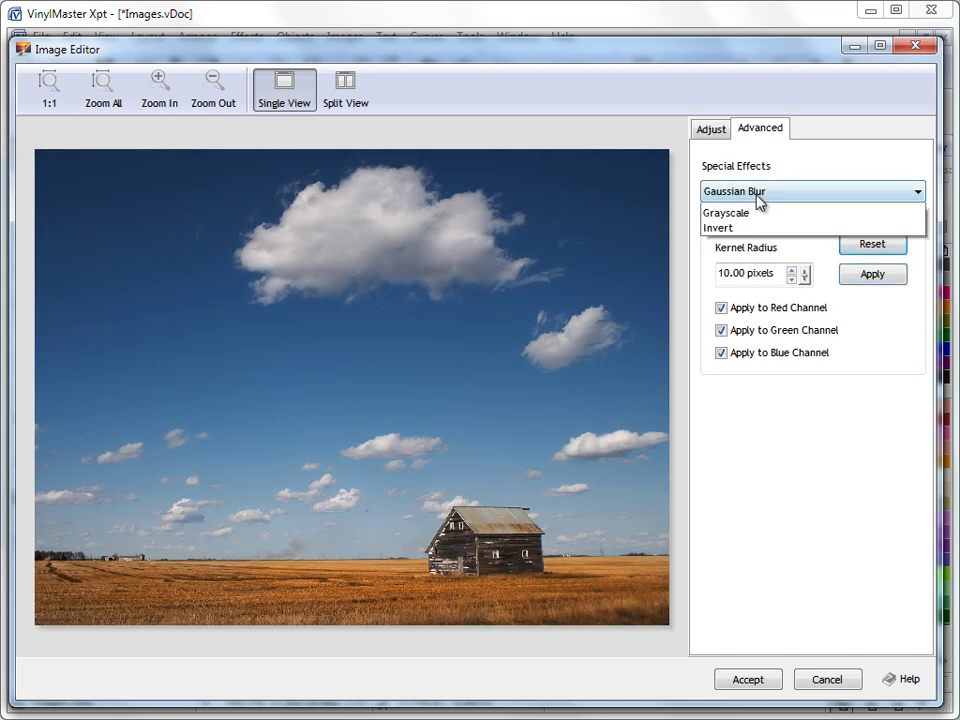
click(761, 224)
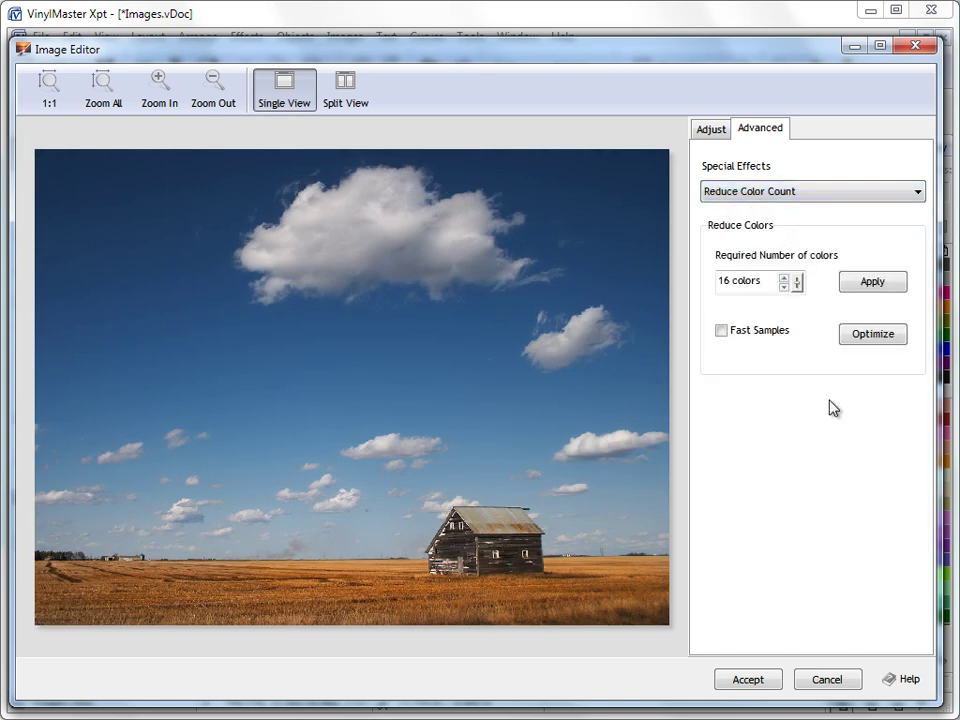
click(860, 281)
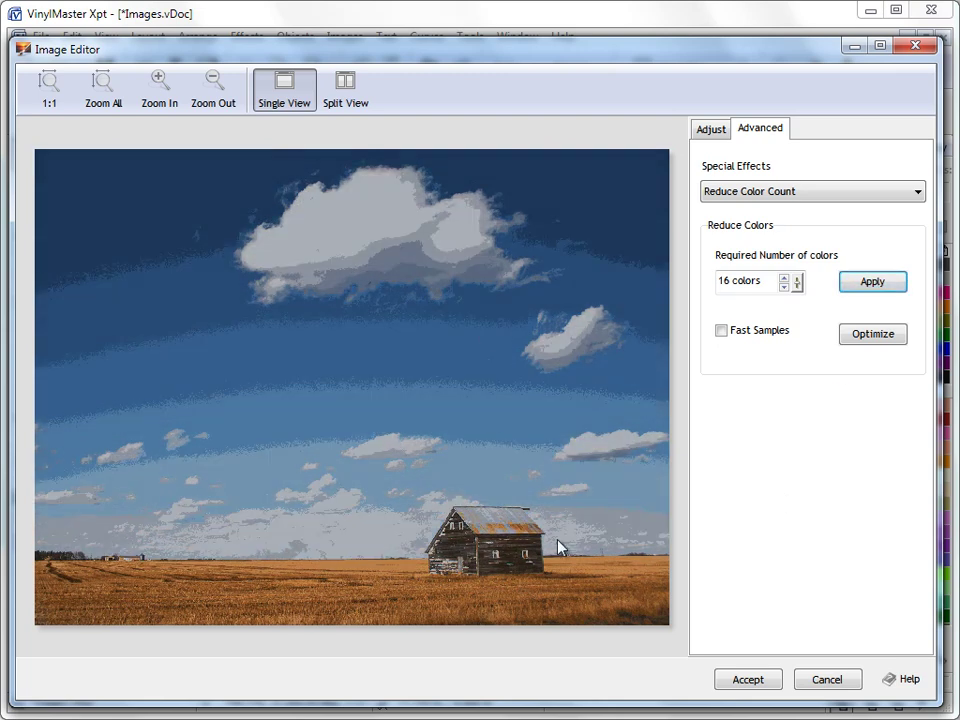
click(770, 288)
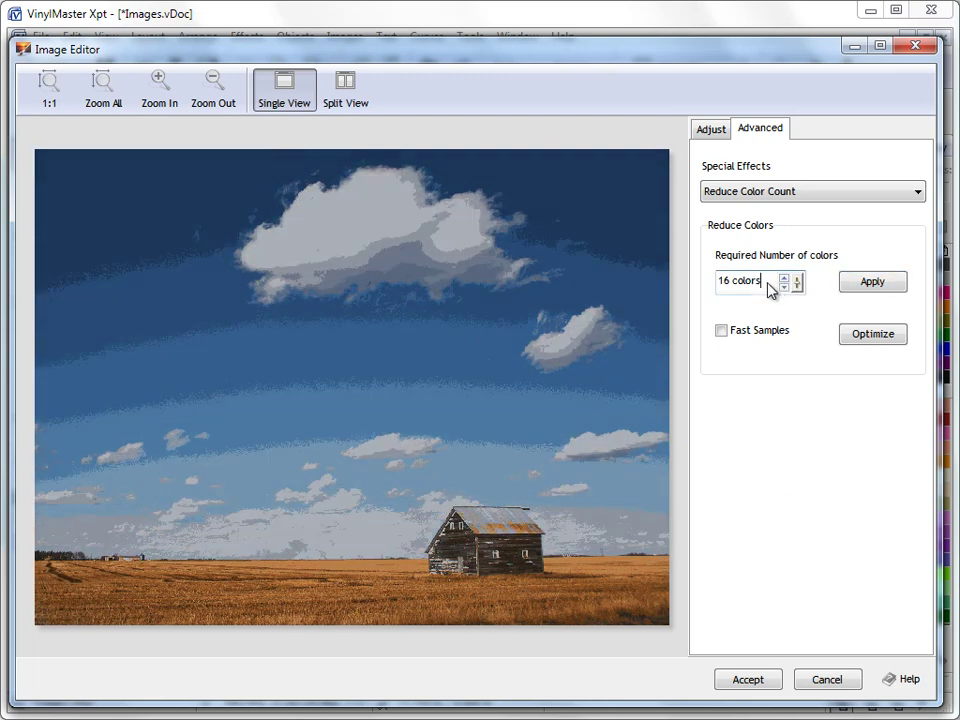
Try the Mosaic effect at a strength of 20, and raise it to about 44.
click(782, 200)
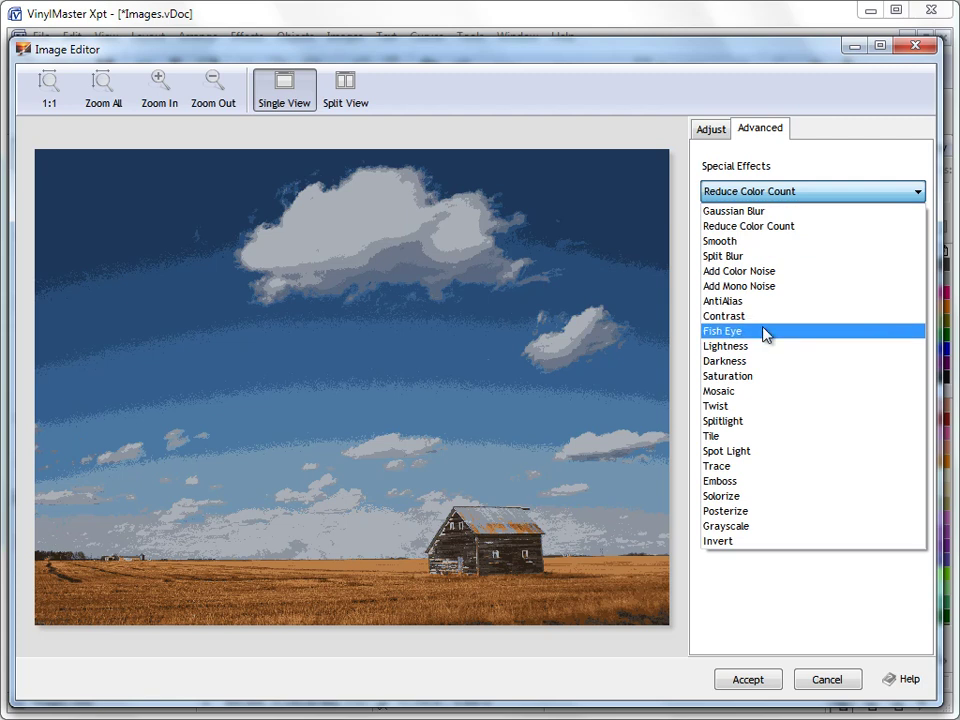
click(767, 391)
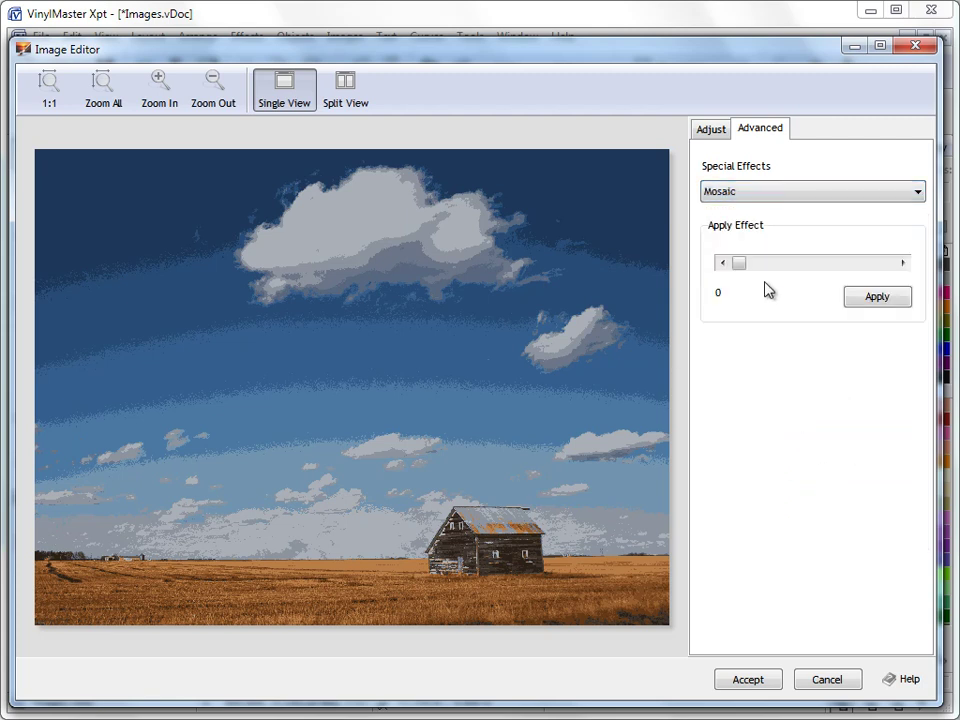
click(902, 263)
click(902, 263)
click(902, 263)
click(902, 263)
click(902, 263)
click(902, 263)
click(902, 263)
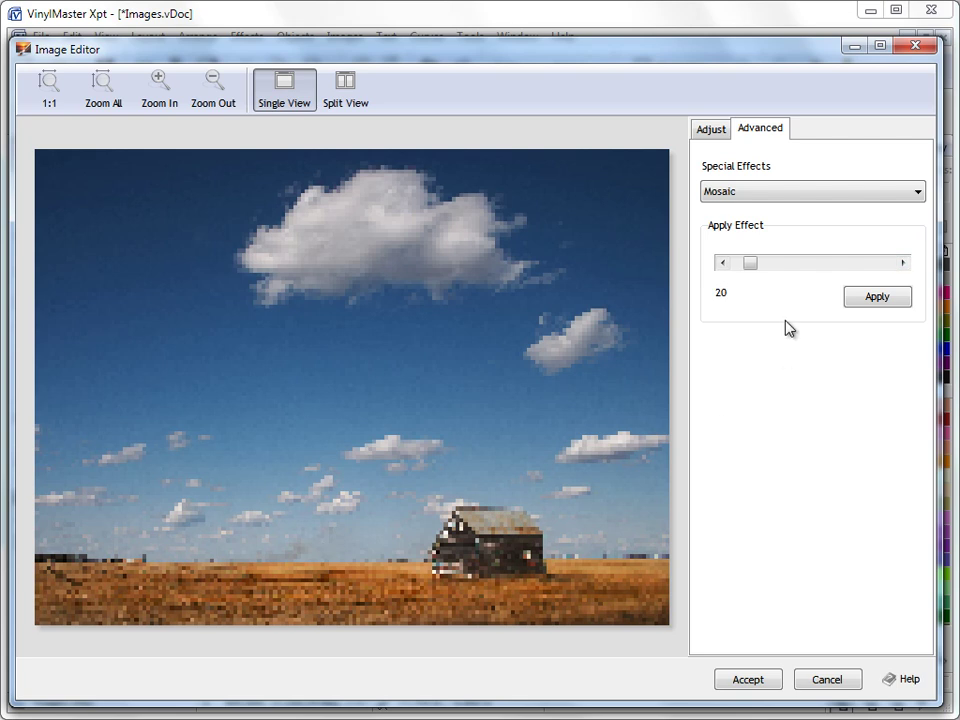
mouse_move(772, 268)
mouse_down()
mouse_move(804, 274)
mouse_move(779, 274)
mouse_up()
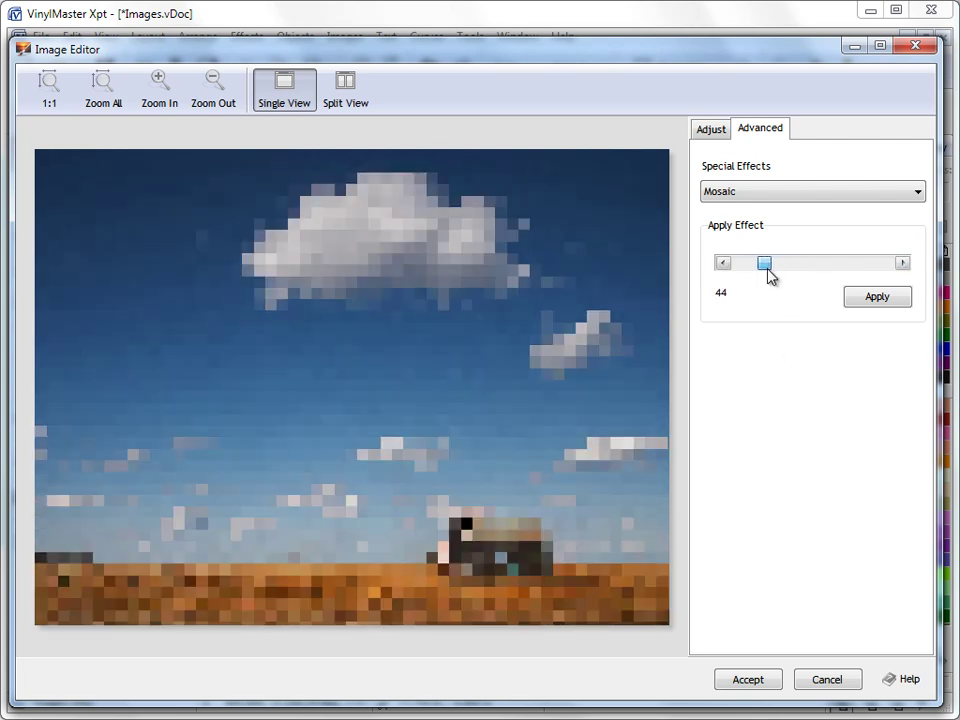
Try the Emboss effect at a strength of 1, followed by the Fish Eye effect at 1.
click(784, 192)
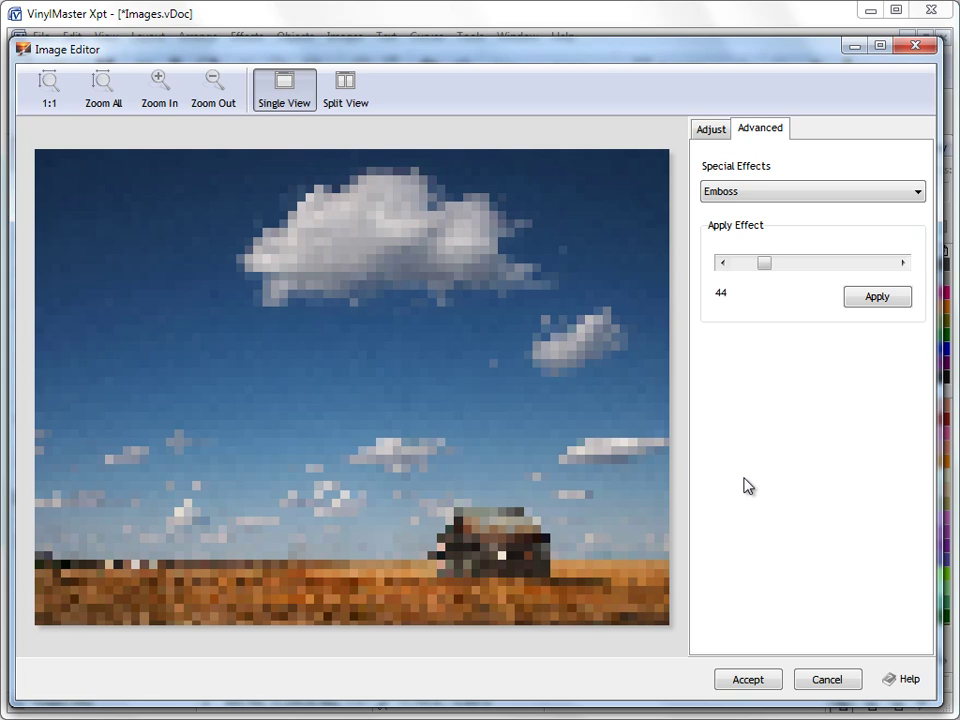
click(903, 263)
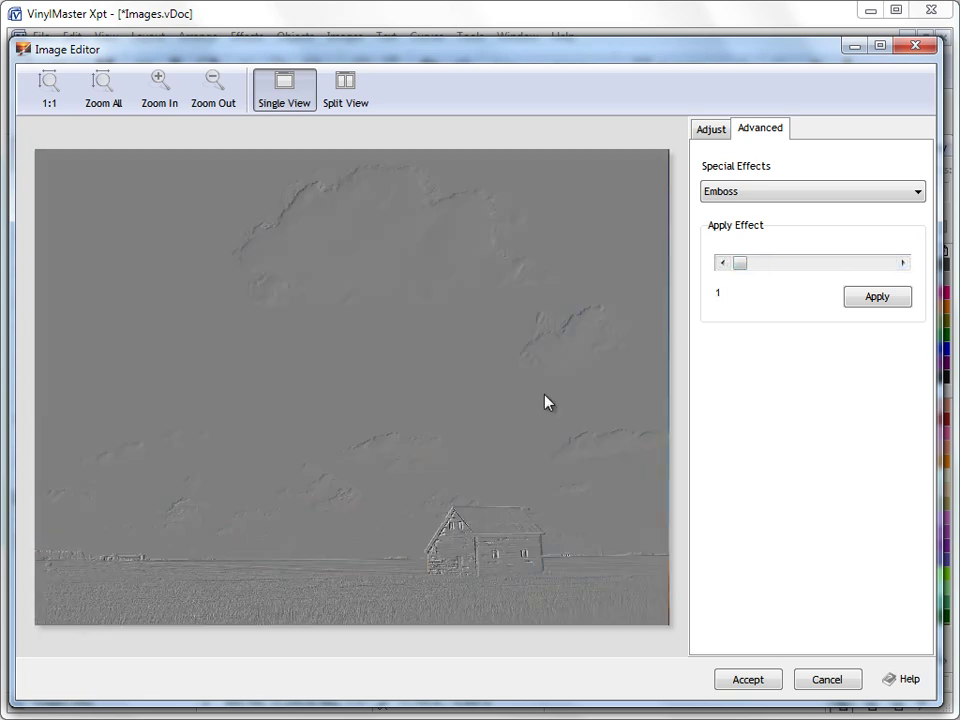
click(770, 192)
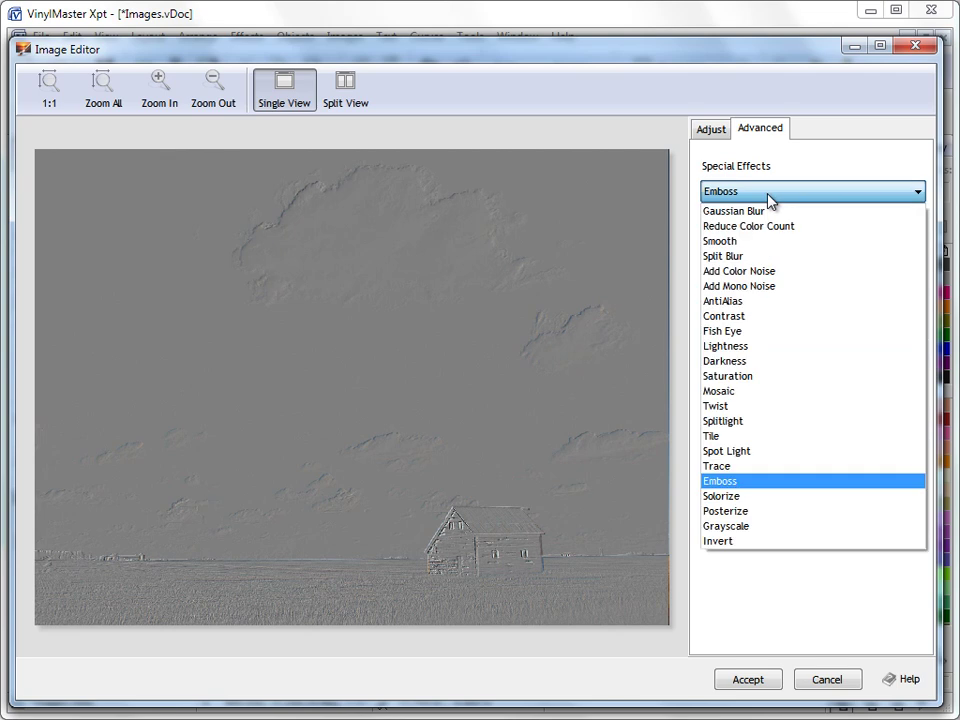
click(754, 330)
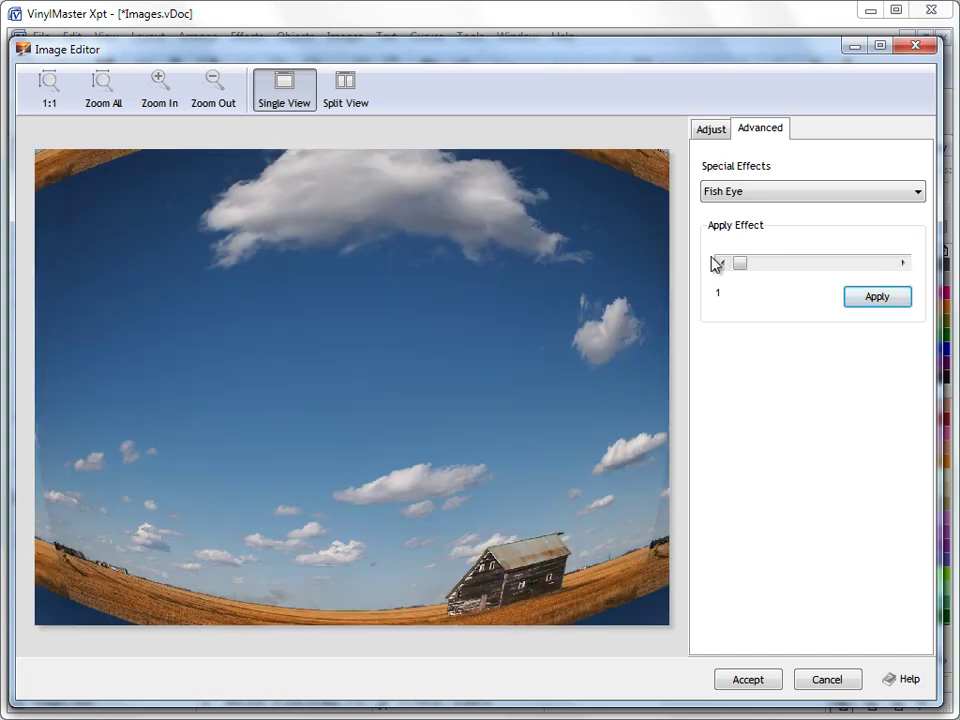
Choose the Spot Light effect without applying it, and try the Solorize effect on the farm image instead.
click(757, 193)
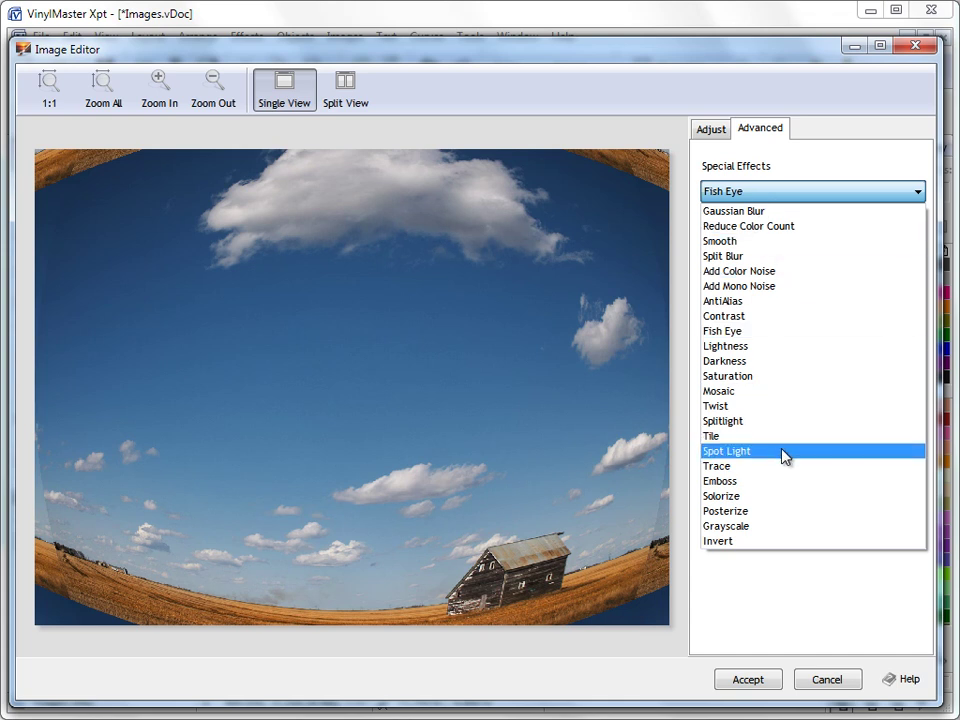
click(786, 452)
click(757, 193)
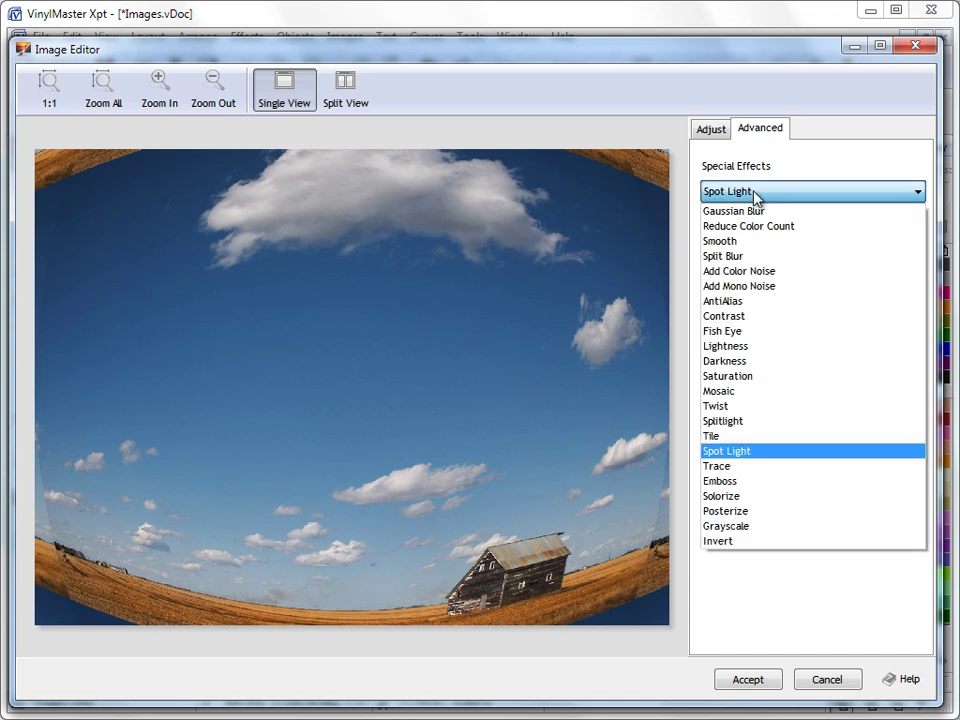
click(774, 497)
drag(740, 264, 779, 274)
Try the Posterize effect on the farm image at a strength of about 79.
click(782, 195)
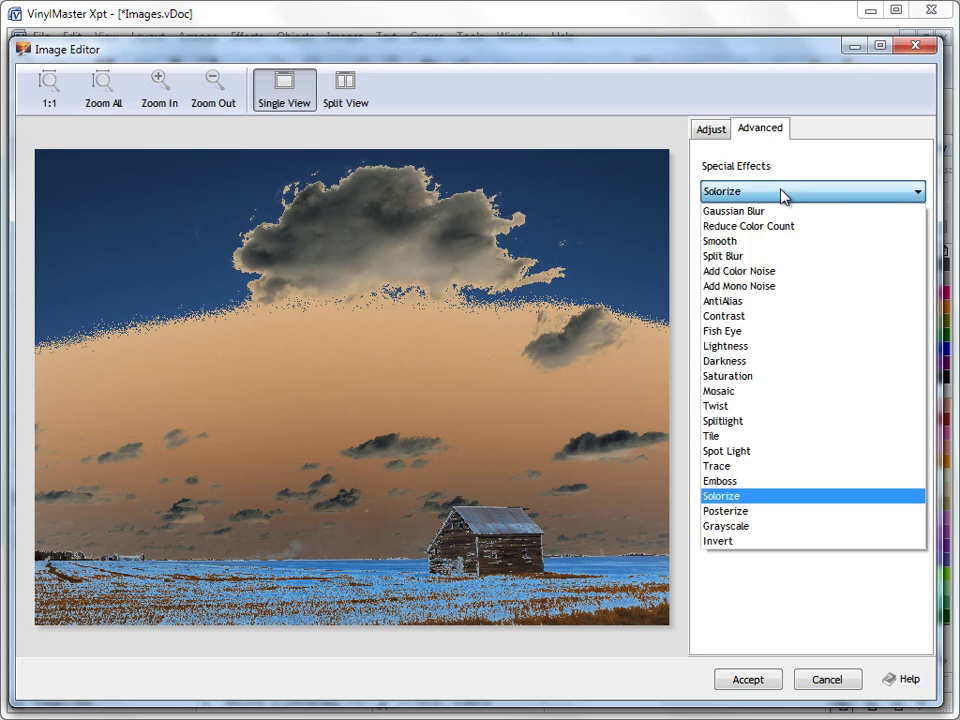
click(772, 515)
mouse_move(782, 271)
mouse_down()
mouse_move(790, 274)
mouse_move(772, 275)
mouse_move(784, 276)
mouse_move(782, 289)
mouse_up()
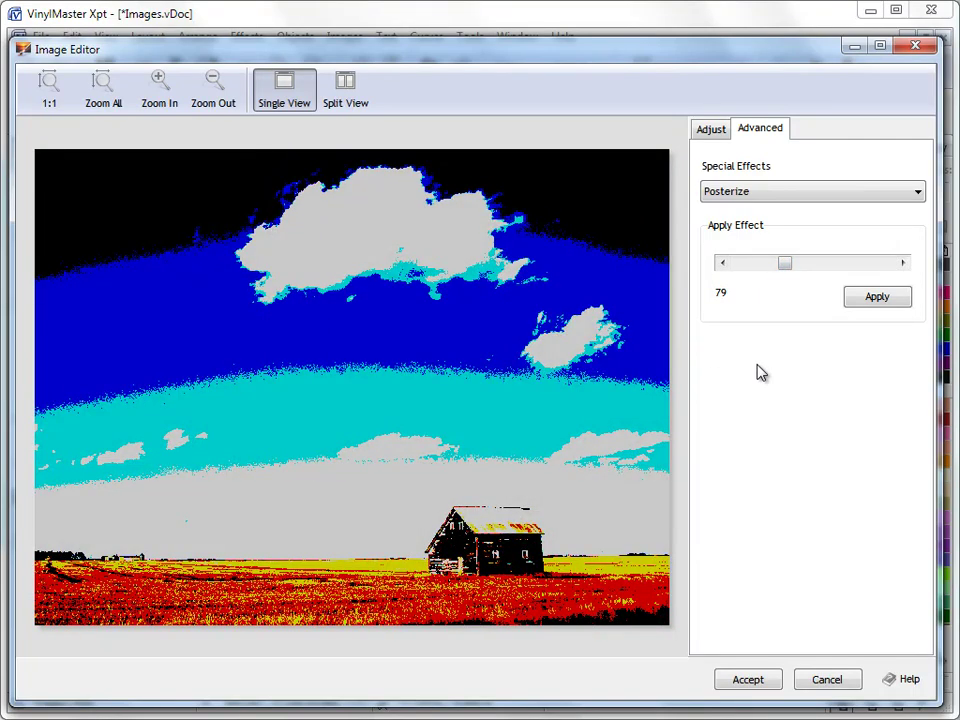
Add color noise of about 60 to the farm image and accept the Image Editor changes.
click(790, 192)
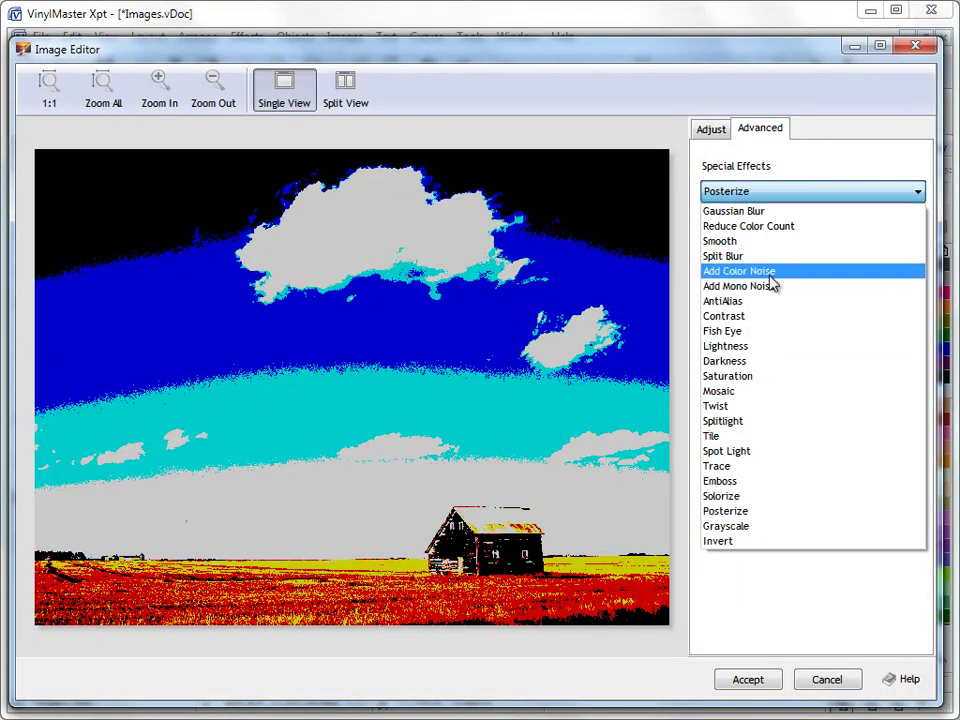
click(740, 271)
mouse_move(773, 265)
mouse_down()
mouse_move(778, 272)
mouse_move(765, 276)
mouse_up()
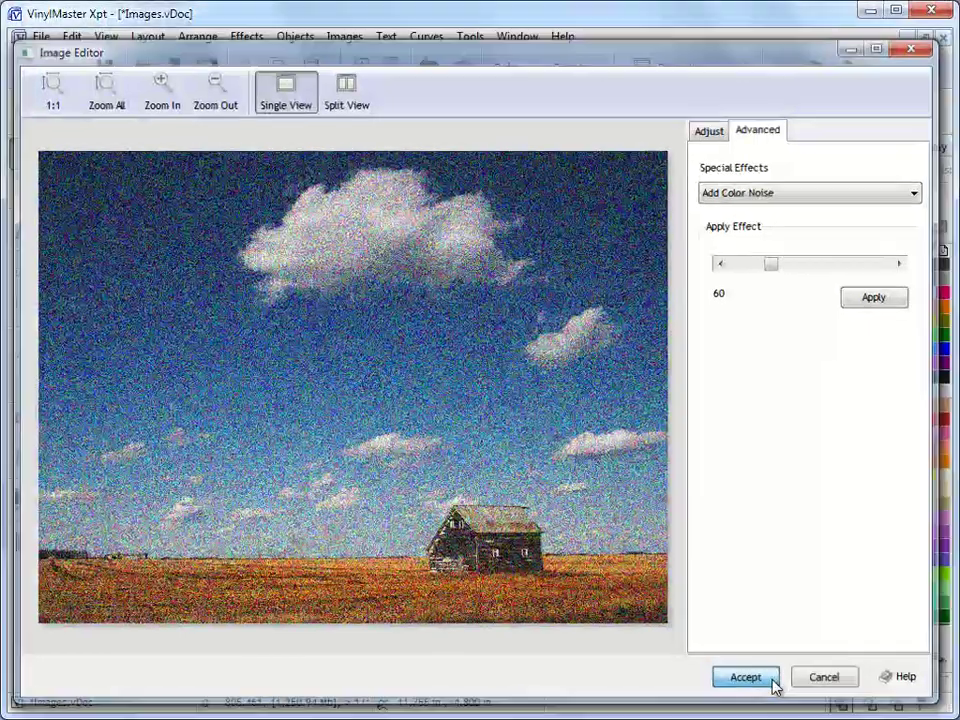
click(774, 682)
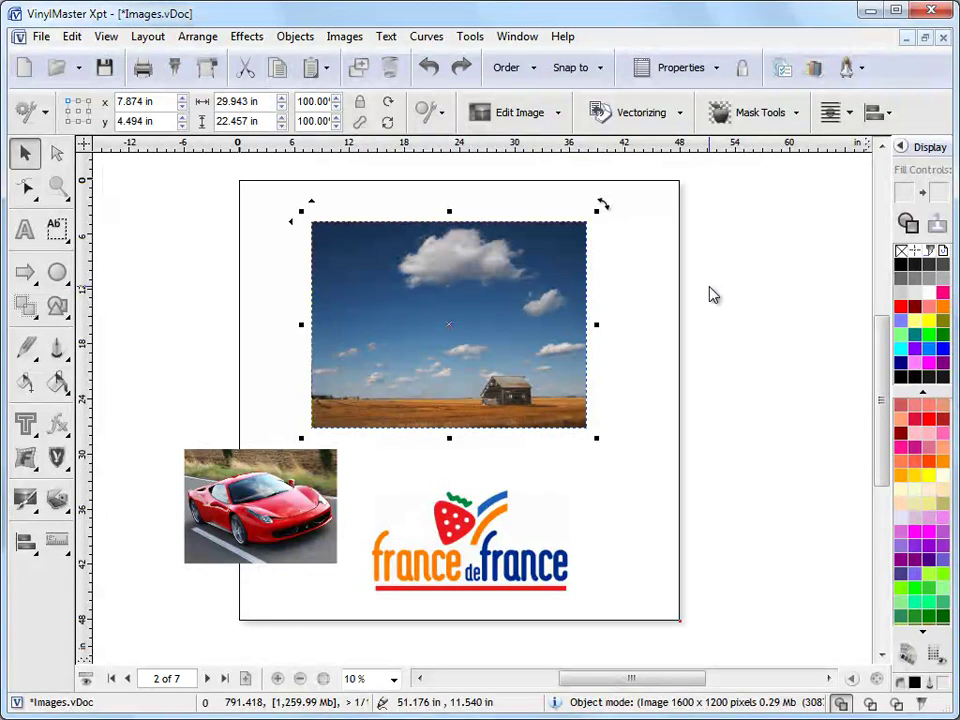
Move the farm image up to about y 2.55 in and the france de france logo to about x 18.5 in, y 31.0 in.
mouse_move(475, 300)
mouse_down()
mouse_move(499, 281)
mouse_move(475, 282)
mouse_up()
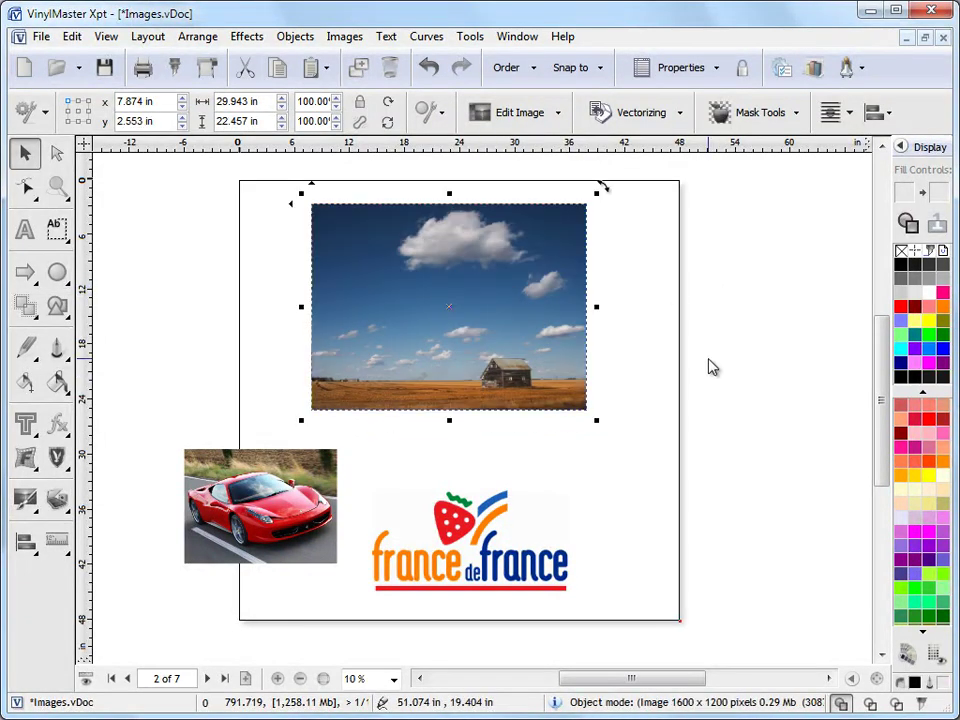
click(517, 527)
click(670, 488)
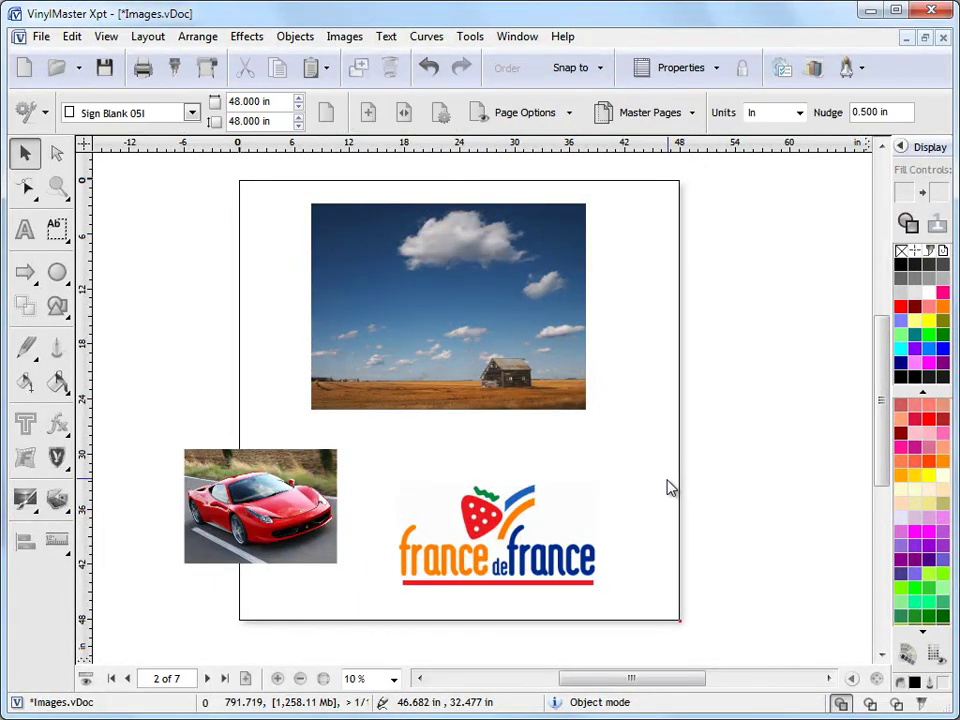
drag(510, 503, 520, 486)
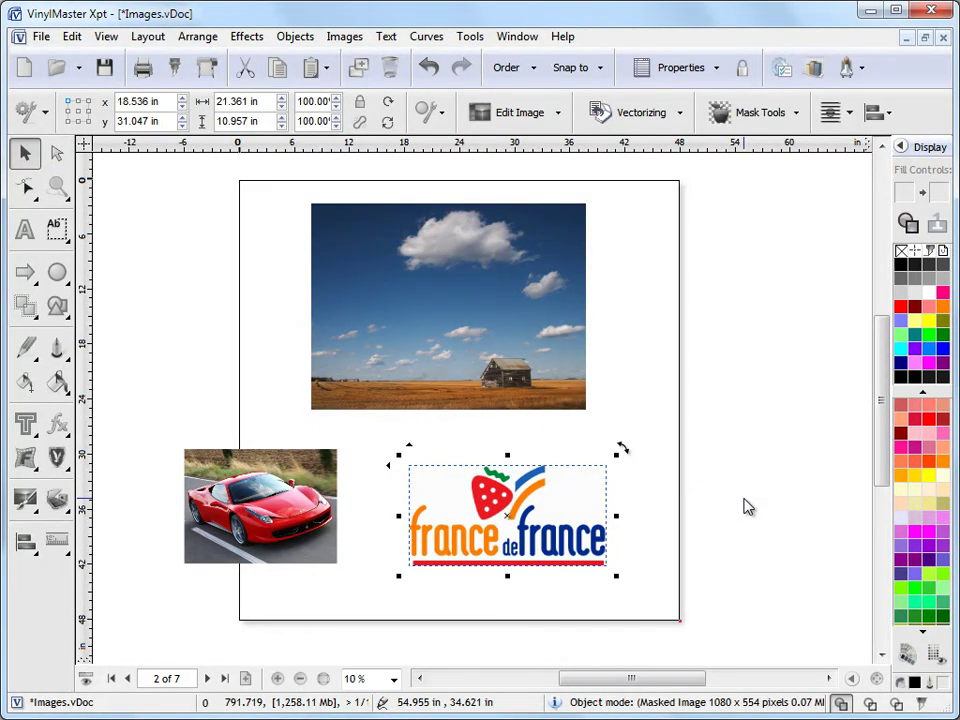
Open the france de france logo for external editing in Paint.
click(360, 37)
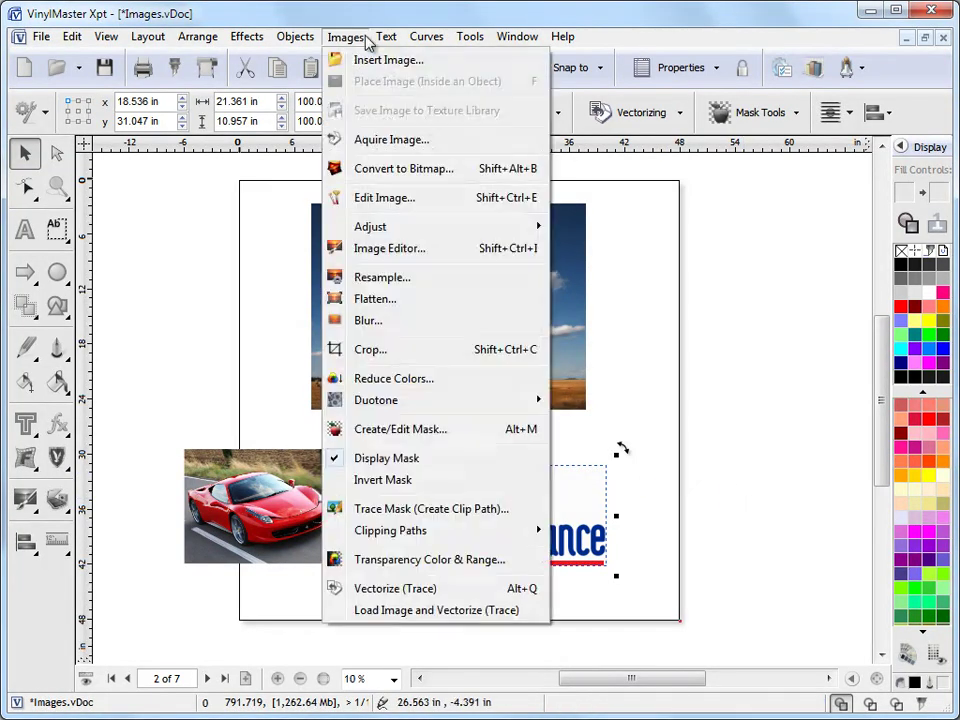
click(398, 200)
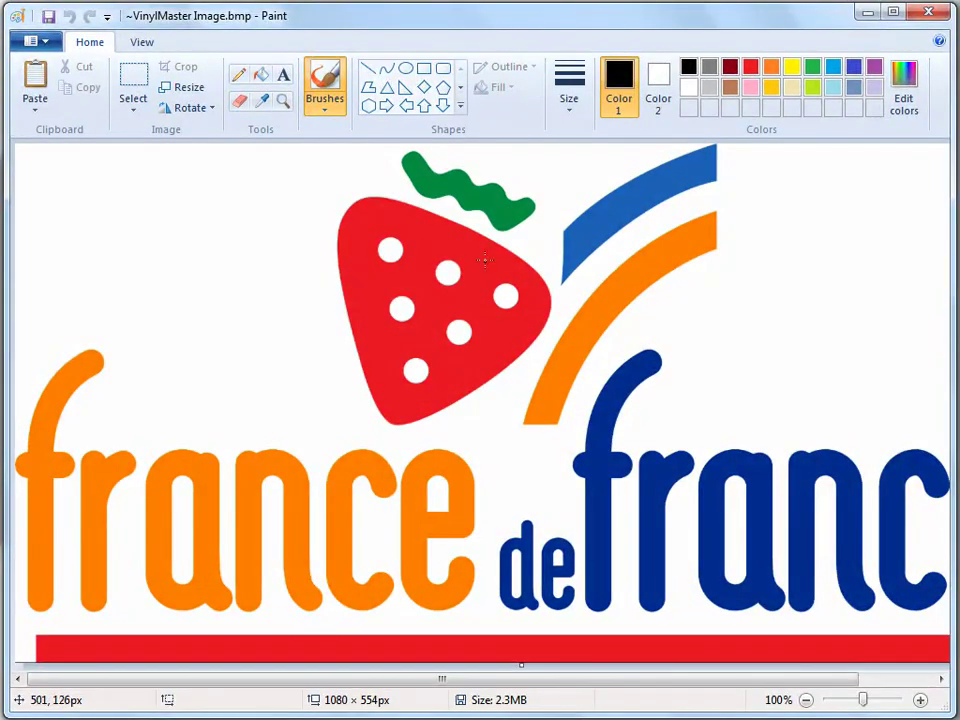
click(135, 85)
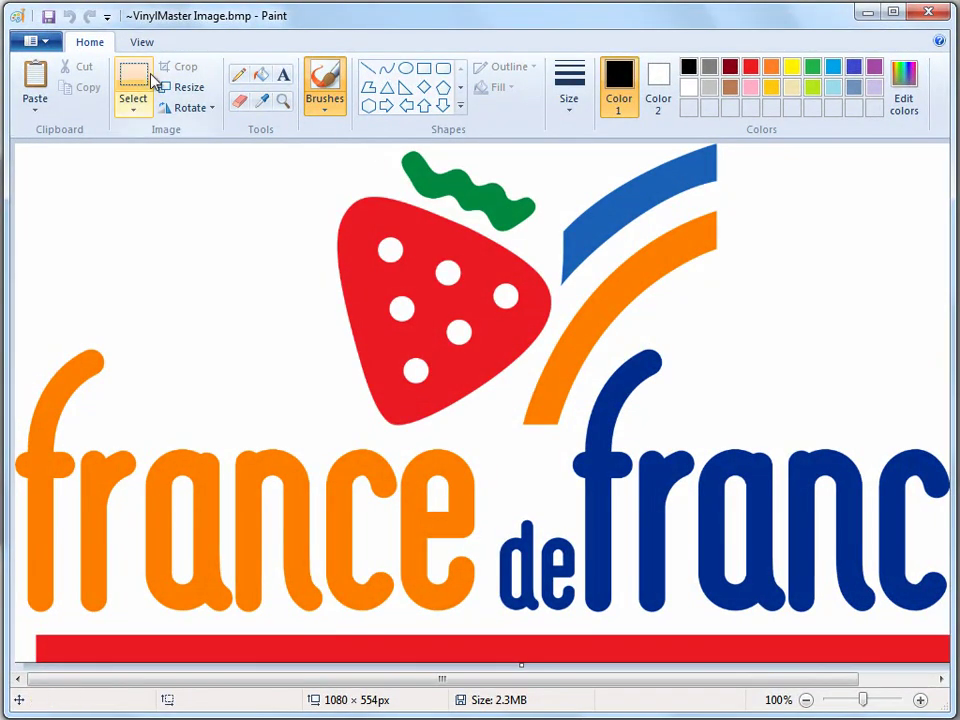
Delete the strawberry and its green leaf from the logo piece by piece, close Paint and save the changes to the image.
drag(311, 148, 409, 200)
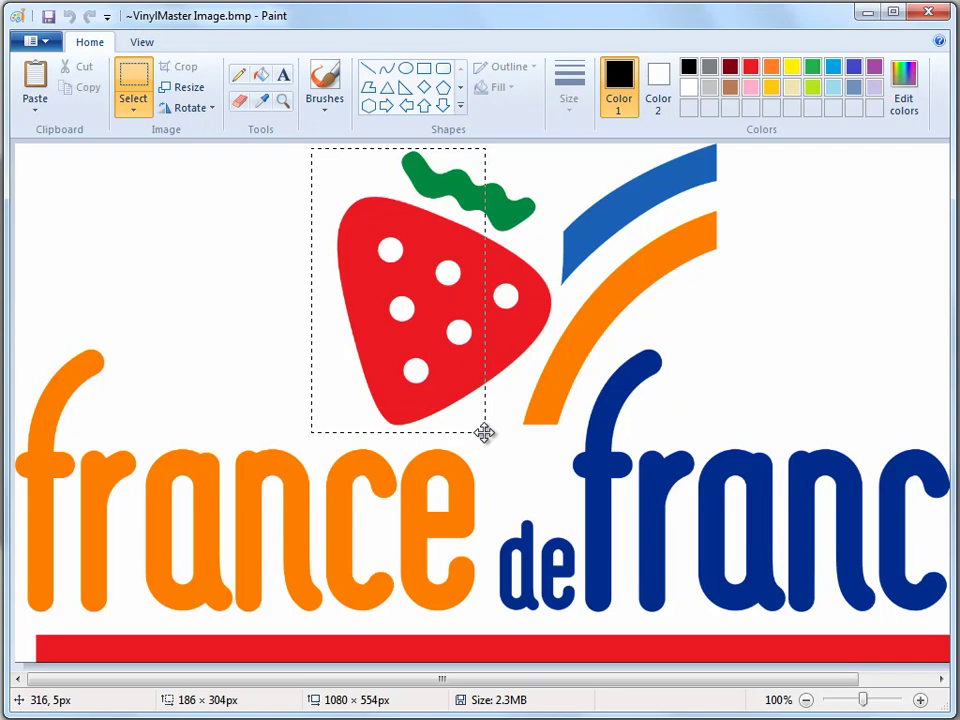
drag(484, 432, 484, 433)
key(Delete)
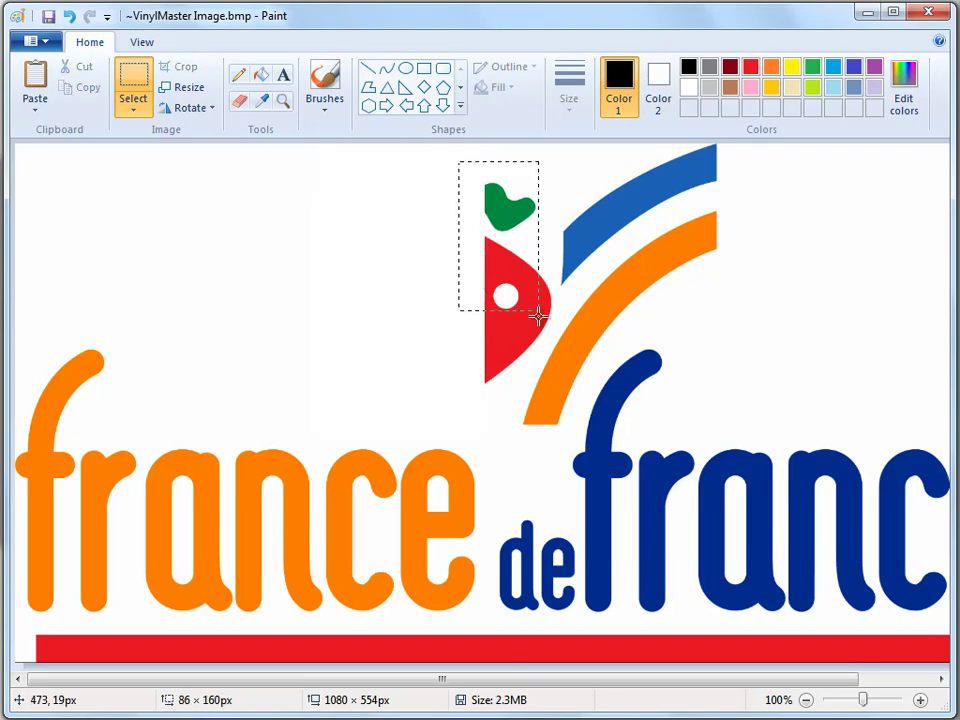
drag(545, 332, 545, 331)
key(Delete)
mouse_move(523, 270)
mouse_down()
mouse_move(556, 331)
mouse_move(545, 352)
mouse_move(463, 383)
mouse_up()
key(Delete)
key(Delete)
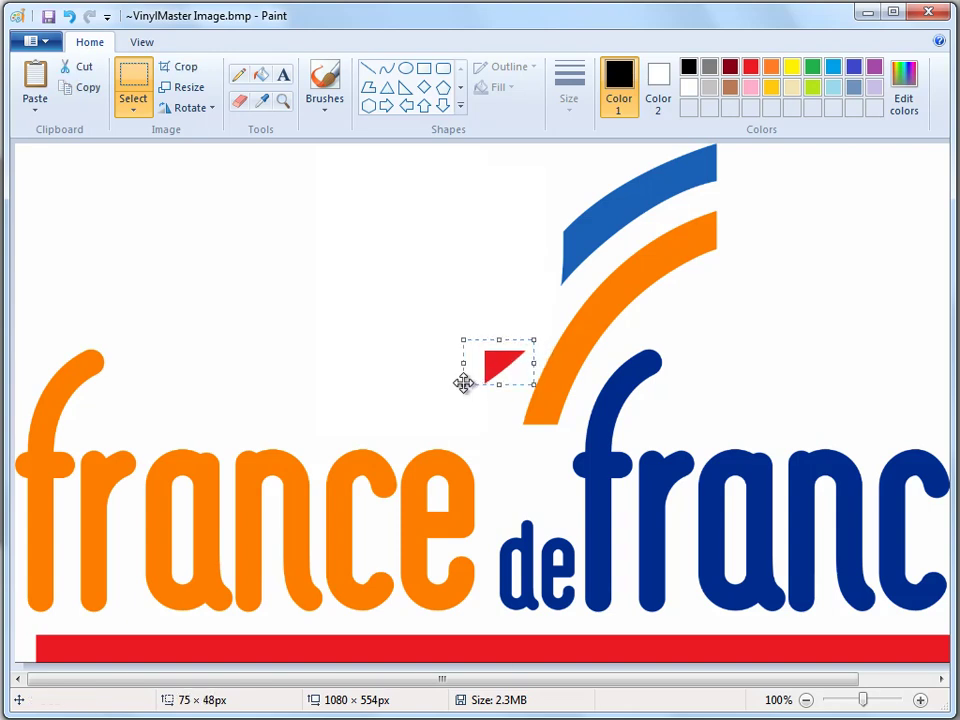
key(Delete)
click(929, 13)
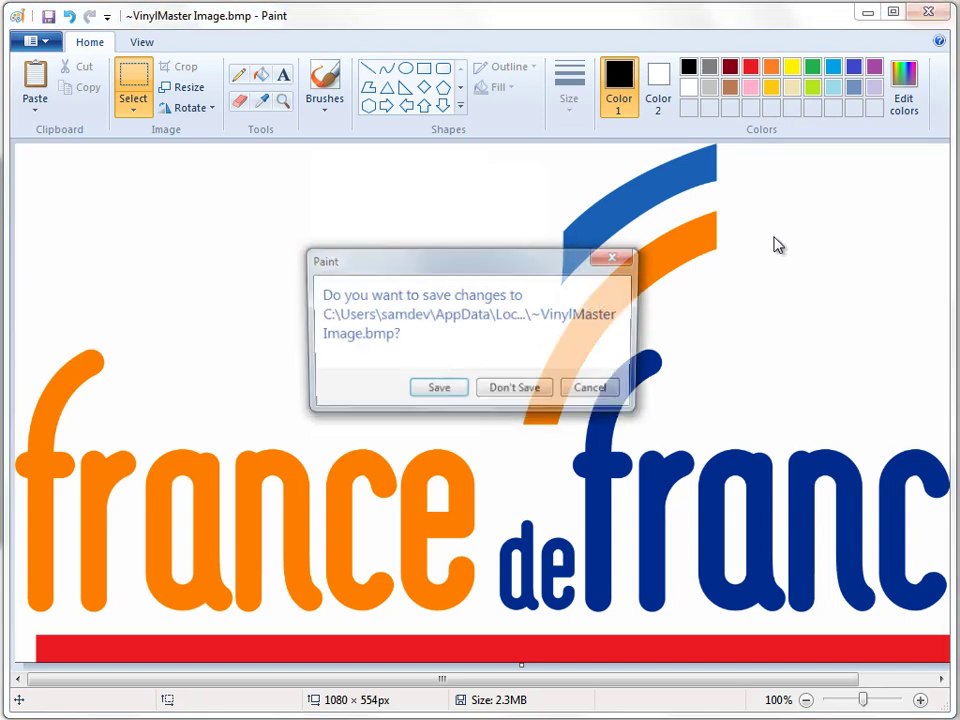
click(446, 398)
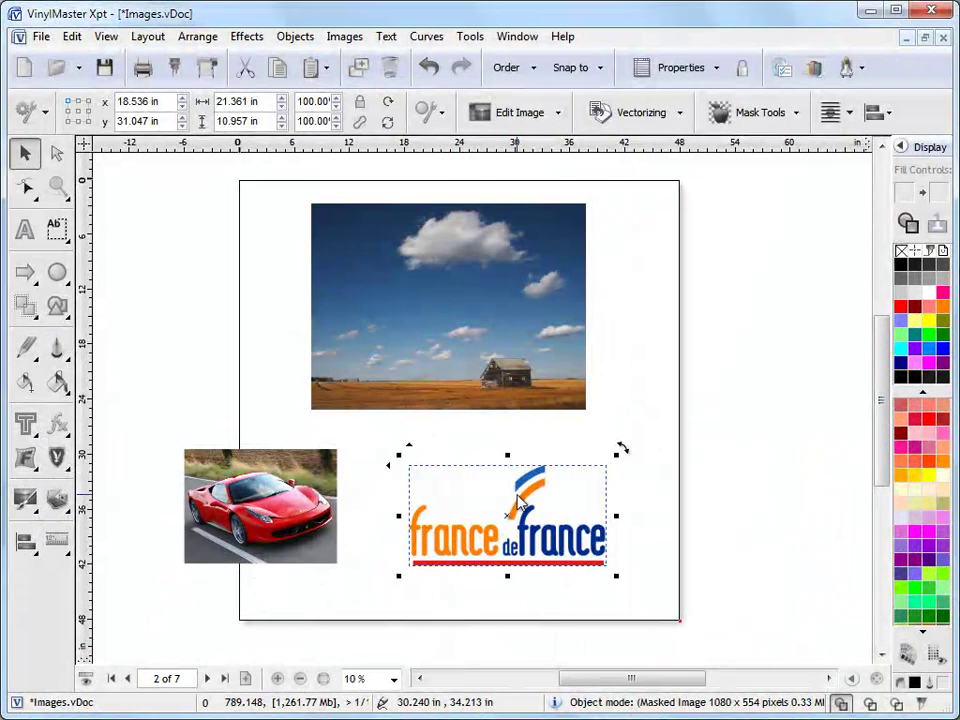
Reposition the france de france logo slightly and move the farm image to about x -12.9 in, y 1.3 in.
drag(482, 503, 513, 484)
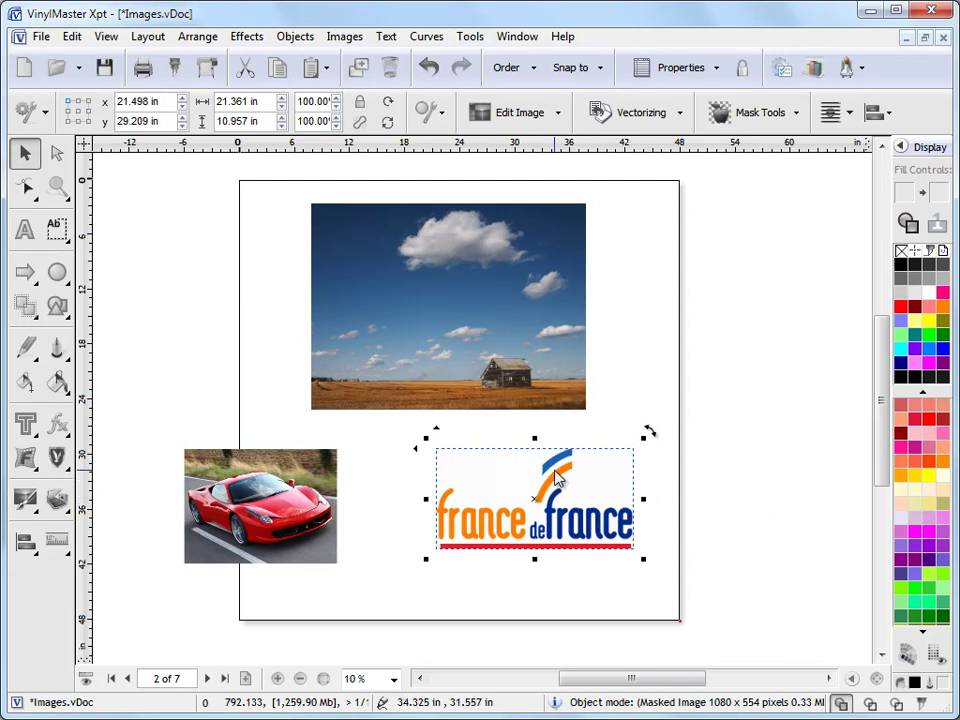
key(ctrl+z)
click(727, 416)
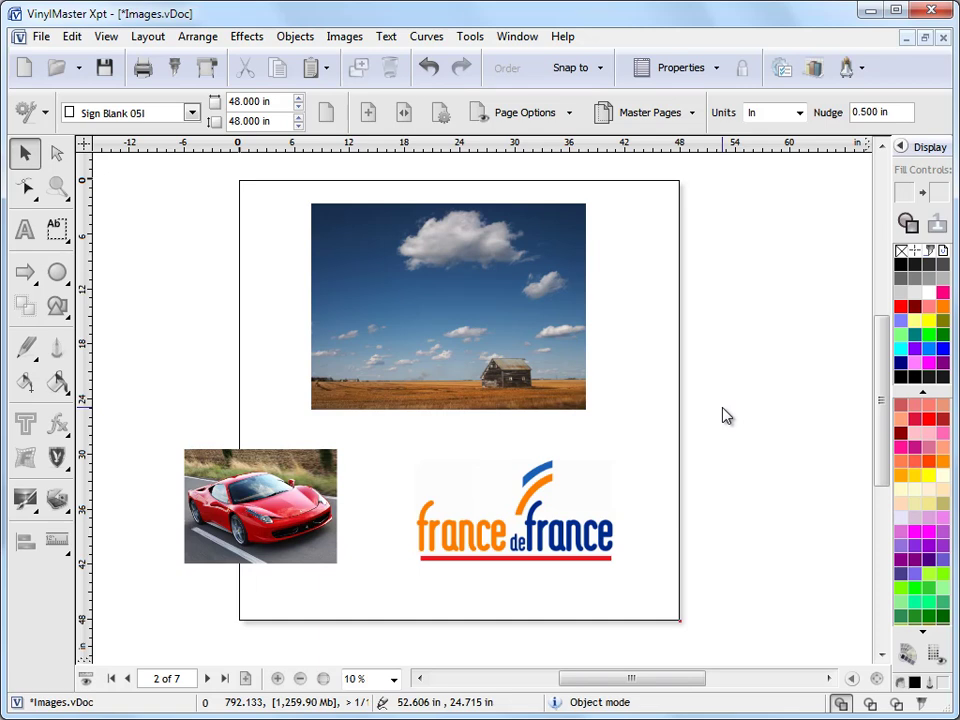
drag(504, 310, 314, 299)
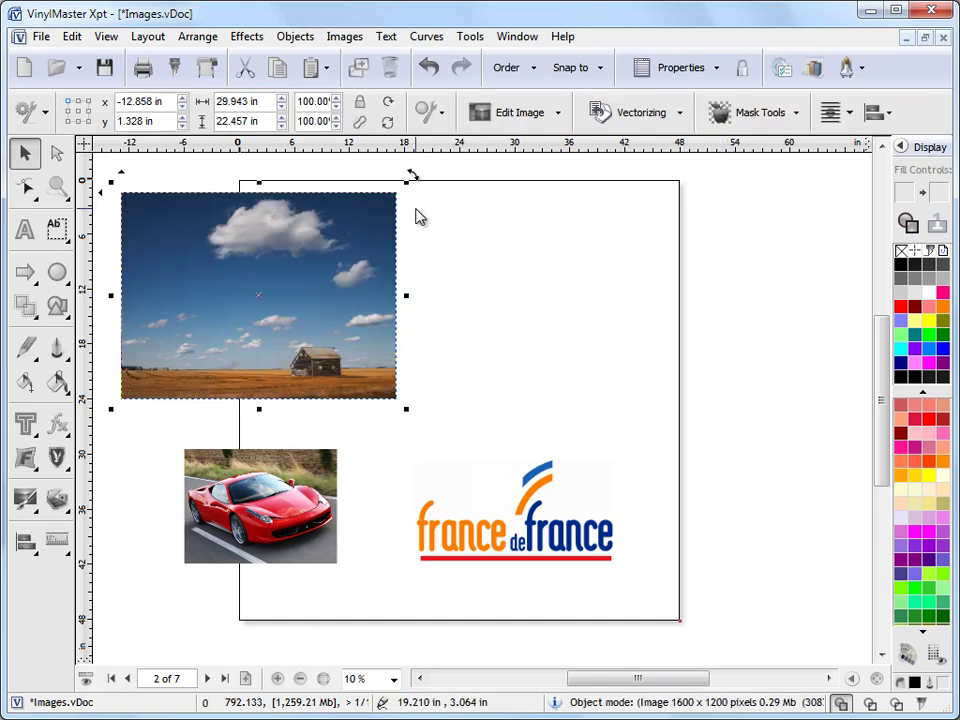
Insert an_owl1.jpg from the Sample Images folder and place it at about x 21.5 in, y 5.2 in.
click(345, 37)
click(385, 60)
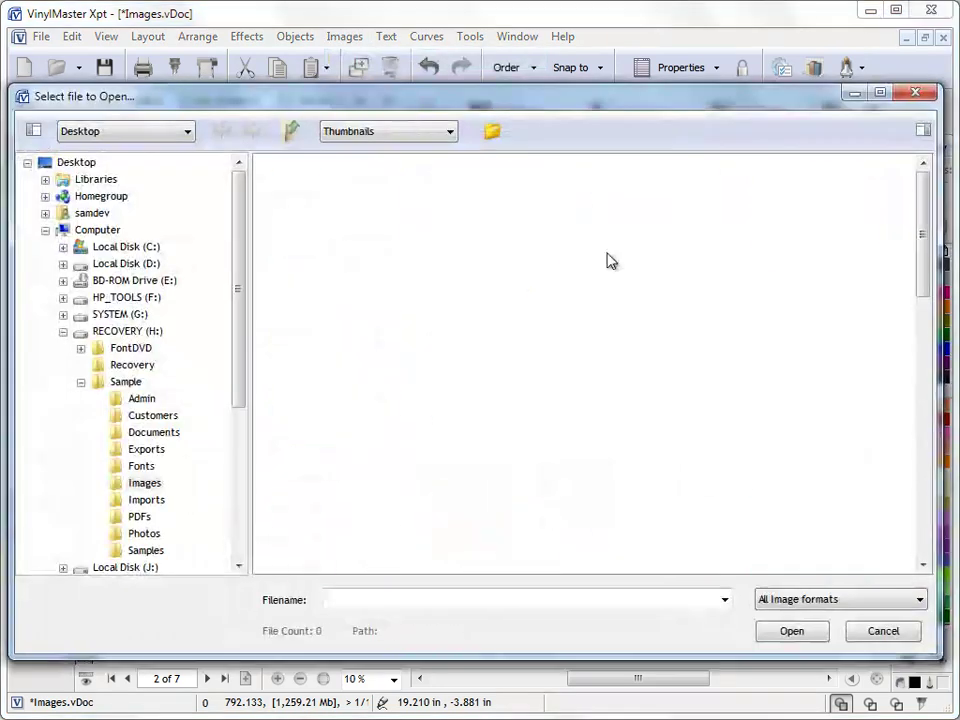
drag(930, 228, 913, 272)
click(654, 219)
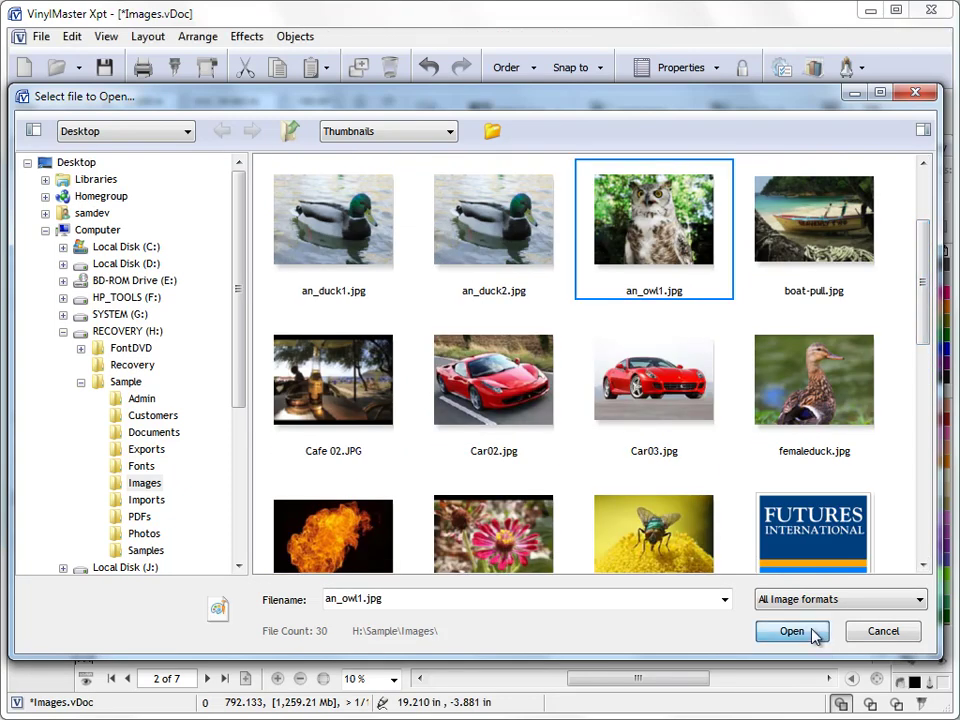
click(792, 631)
click(462, 240)
drag(586, 338, 574, 318)
Turn on the Duotone effect for the owl image.
click(549, 116)
click(532, 292)
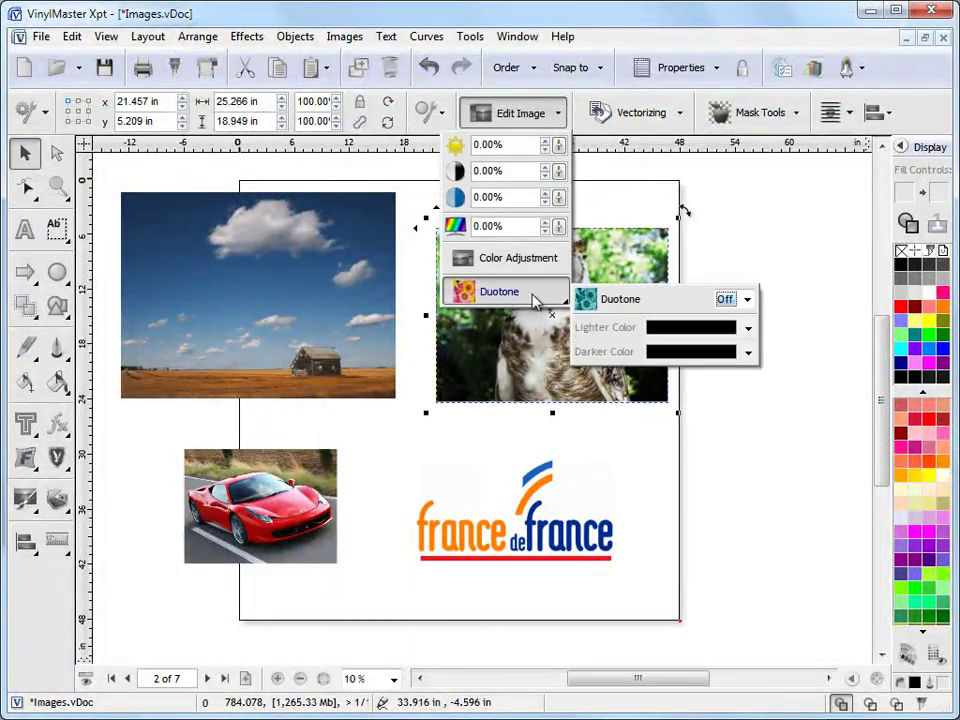
click(728, 300)
click(724, 332)
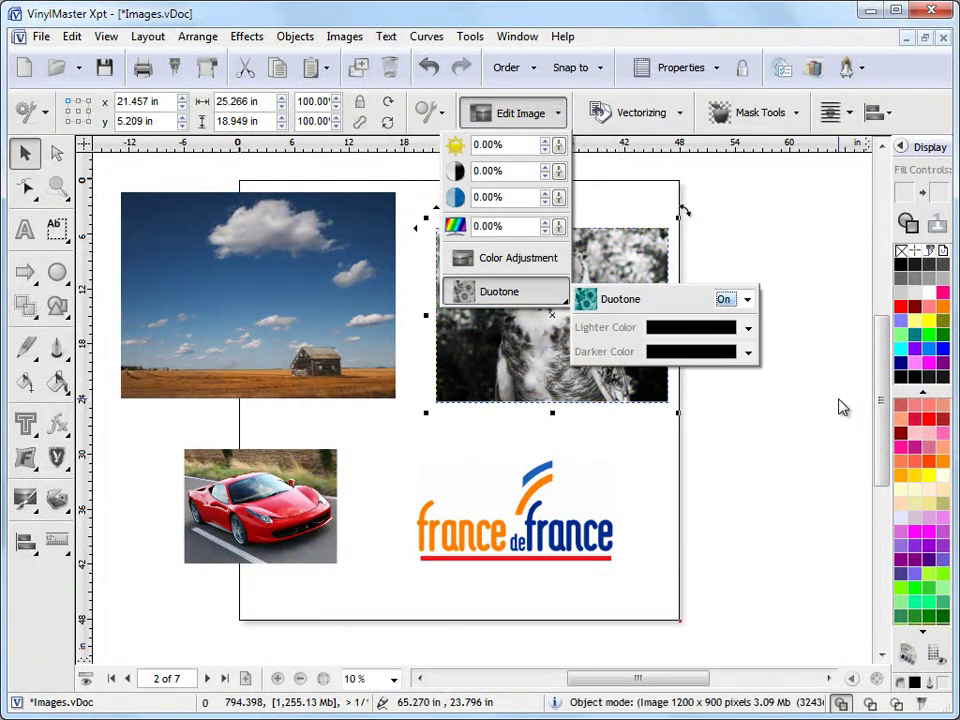
click(513, 373)
click(601, 352)
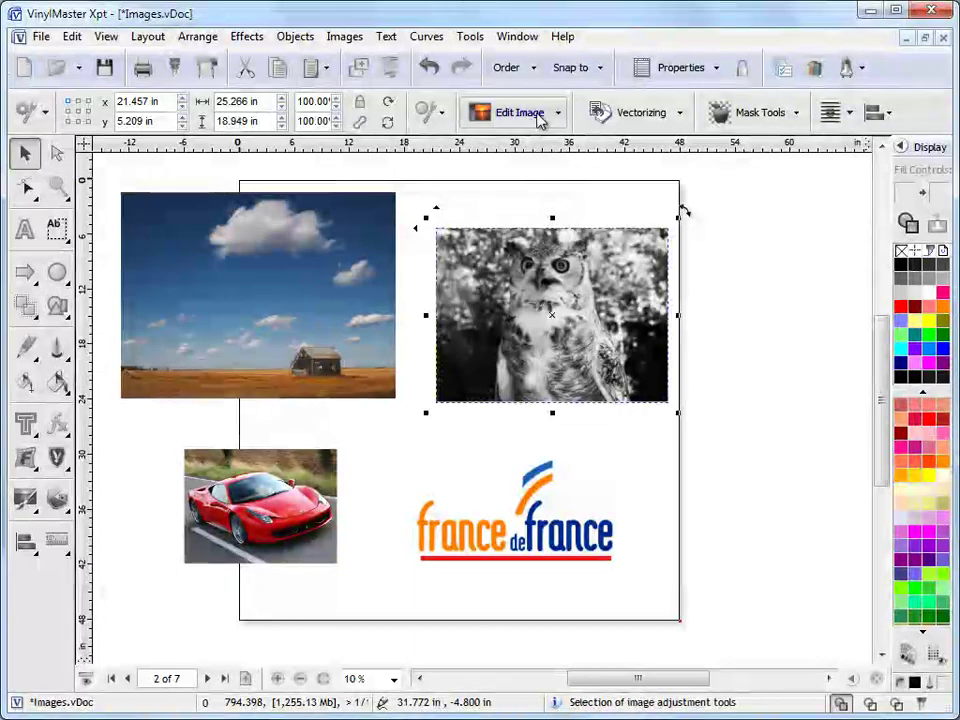
Set the darker duotone color of the owl image to a custom golden tan.
click(540, 115)
click(545, 293)
click(749, 353)
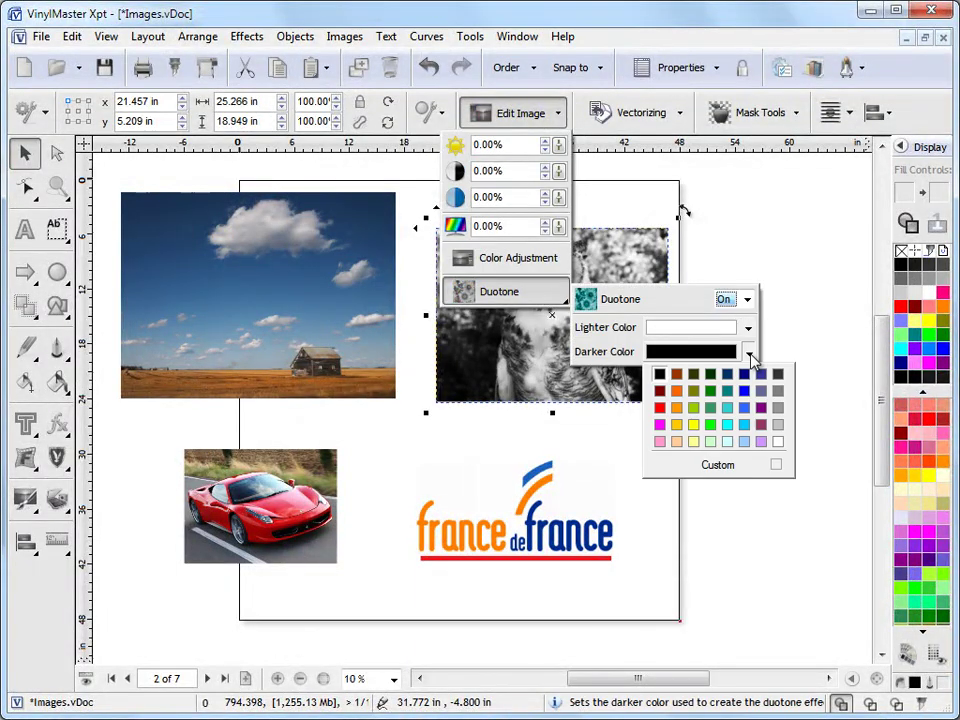
click(692, 353)
click(688, 357)
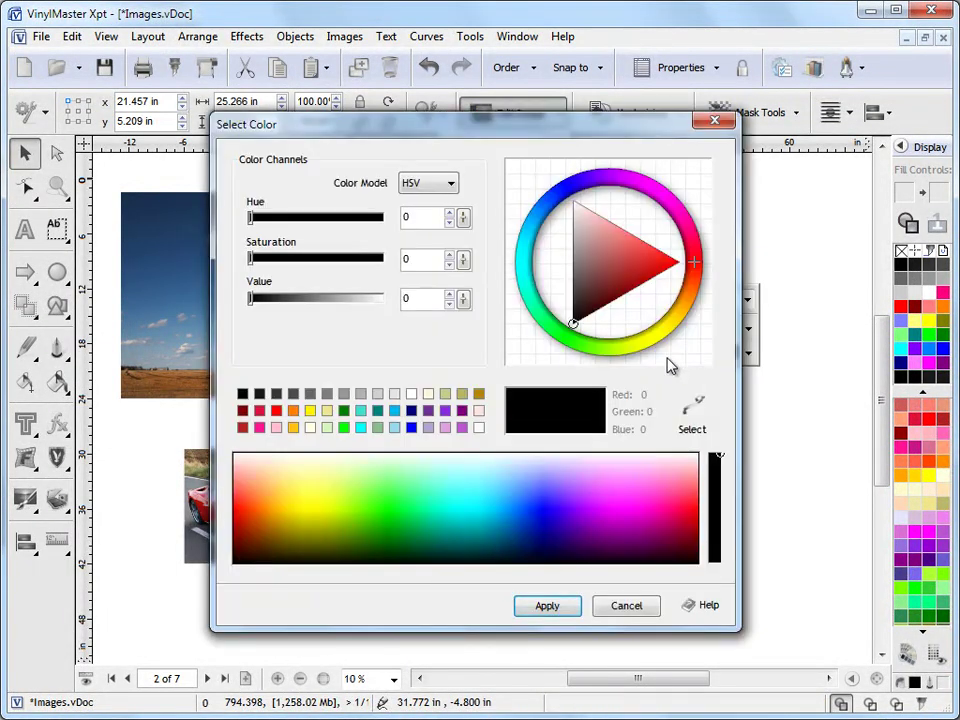
click(479, 394)
click(626, 272)
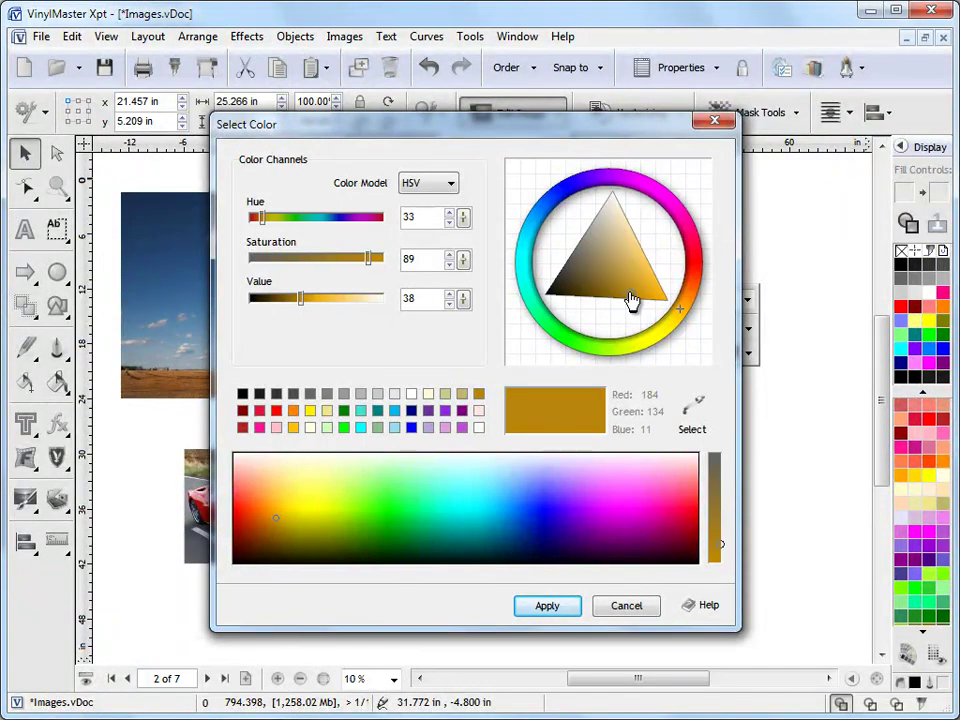
drag(632, 300, 620, 275)
click(549, 606)
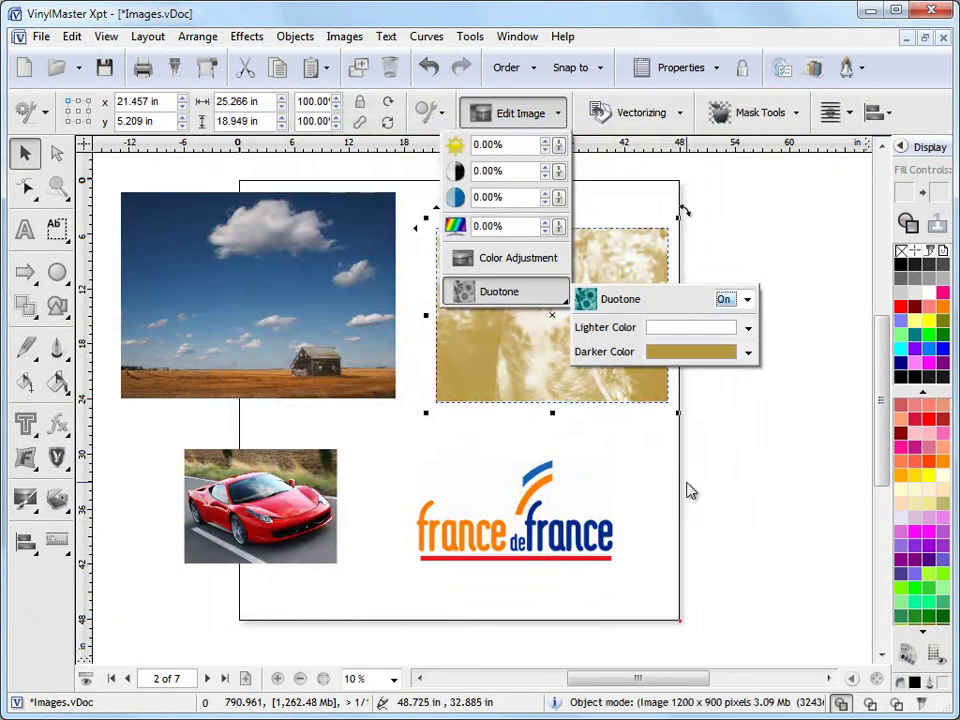
Set the lighter duotone color of the owl image to a very light gray, RGB 235, 235, 235.
click(748, 330)
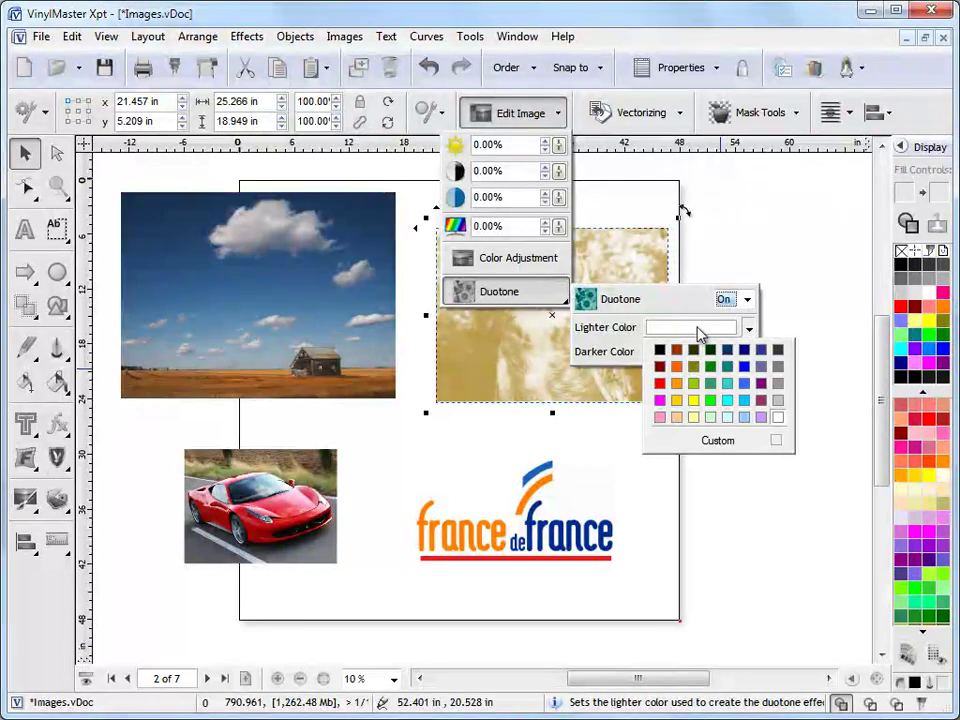
click(775, 404)
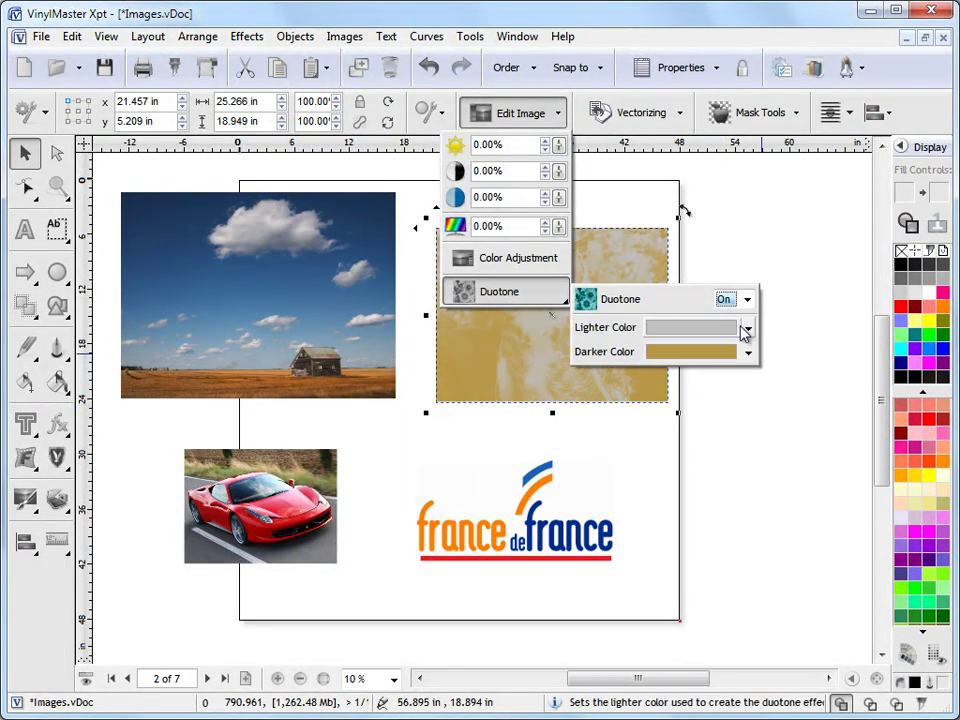
click(686, 330)
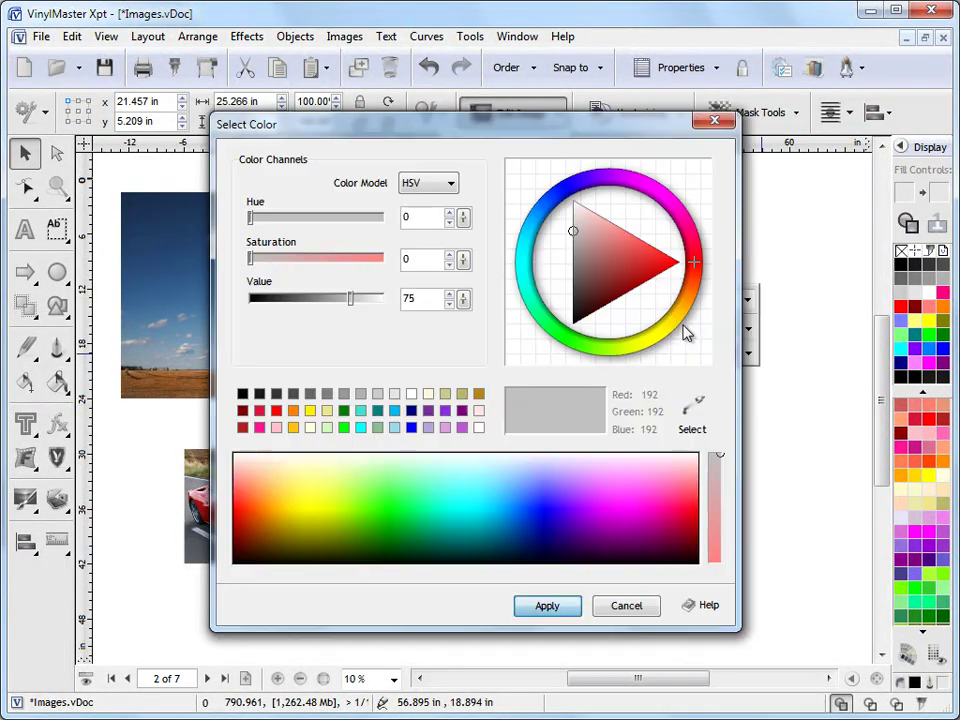
click(393, 395)
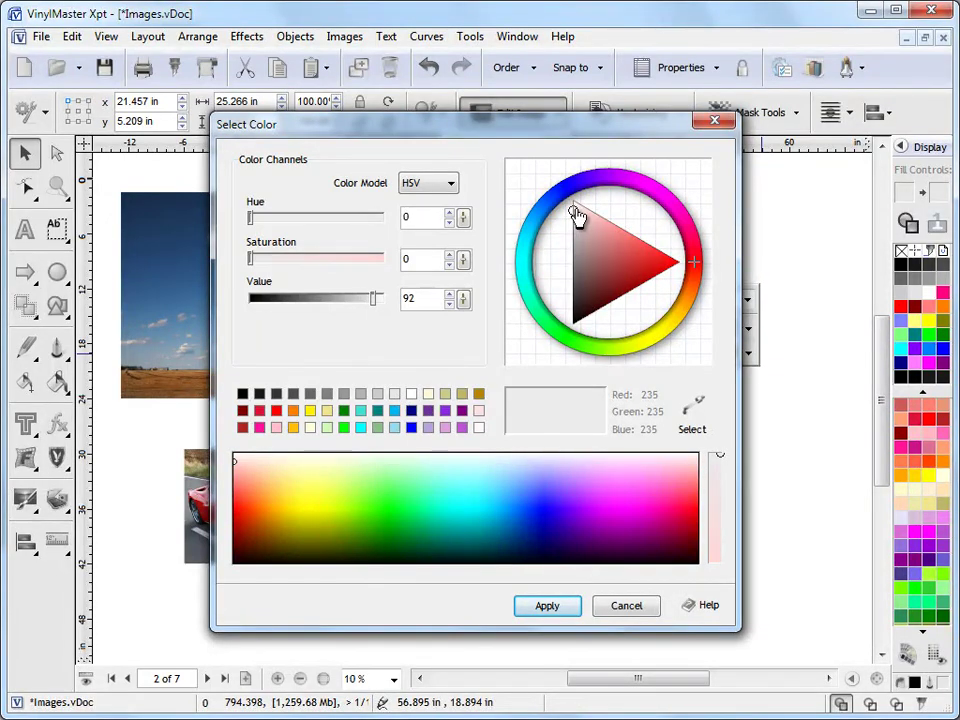
key(Return)
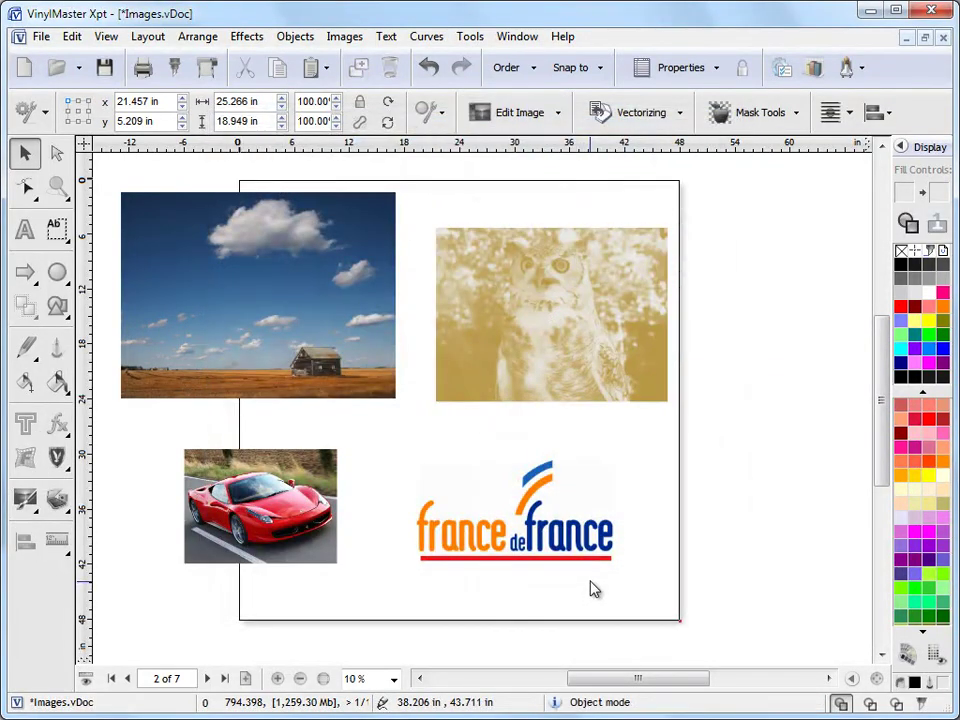
Move the owl image to about x 20.3 in, y 3.3 in and review its Duotone settings.
click(553, 388)
drag(559, 326, 549, 308)
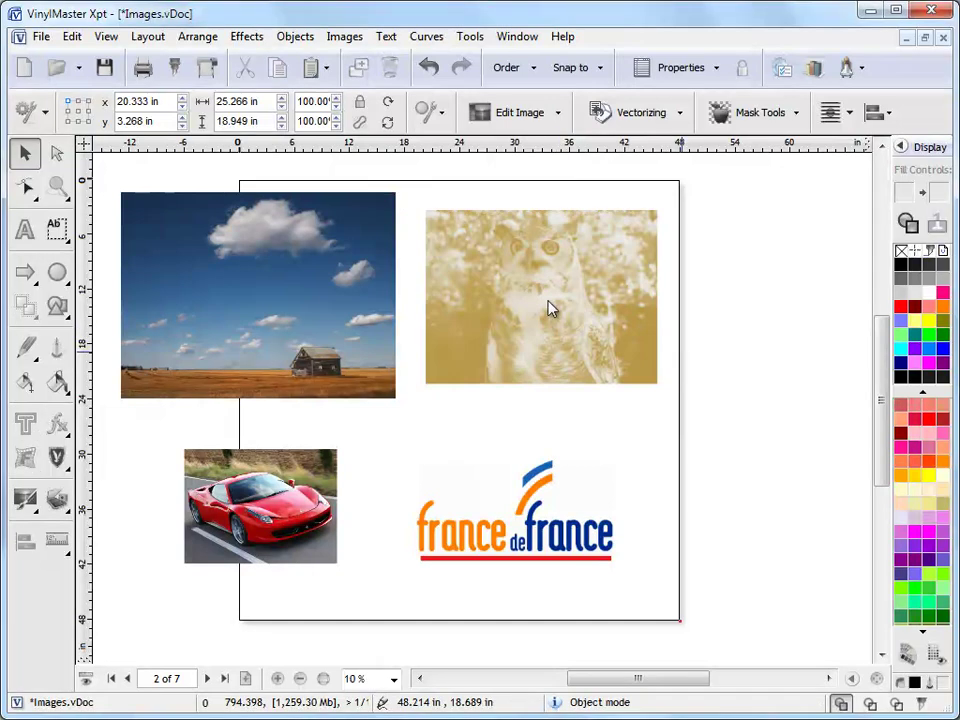
click(778, 358)
click(581, 315)
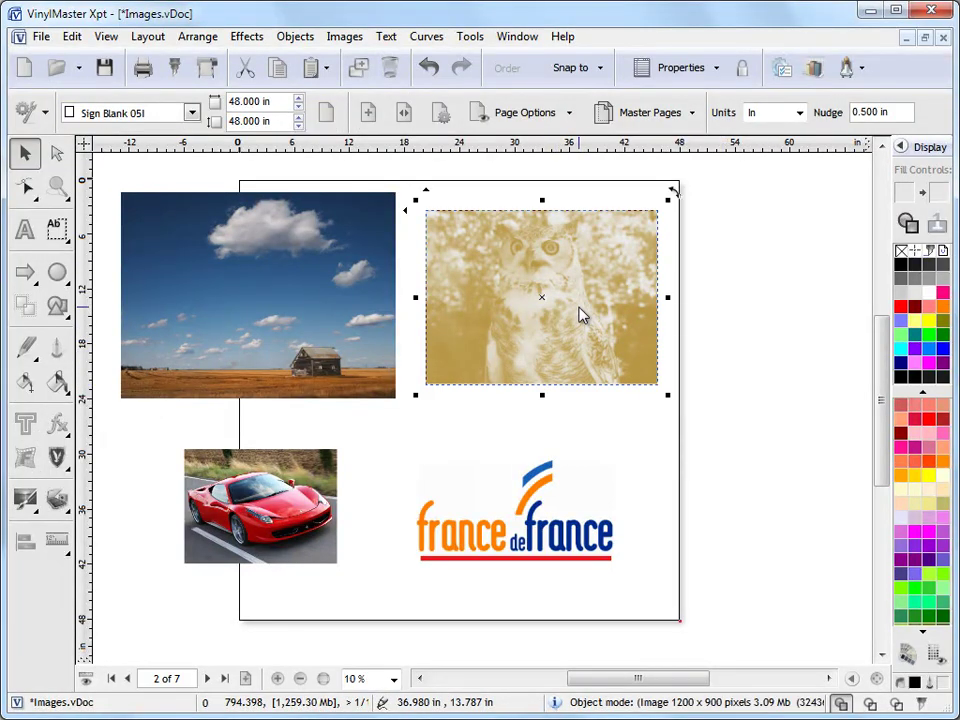
click(538, 118)
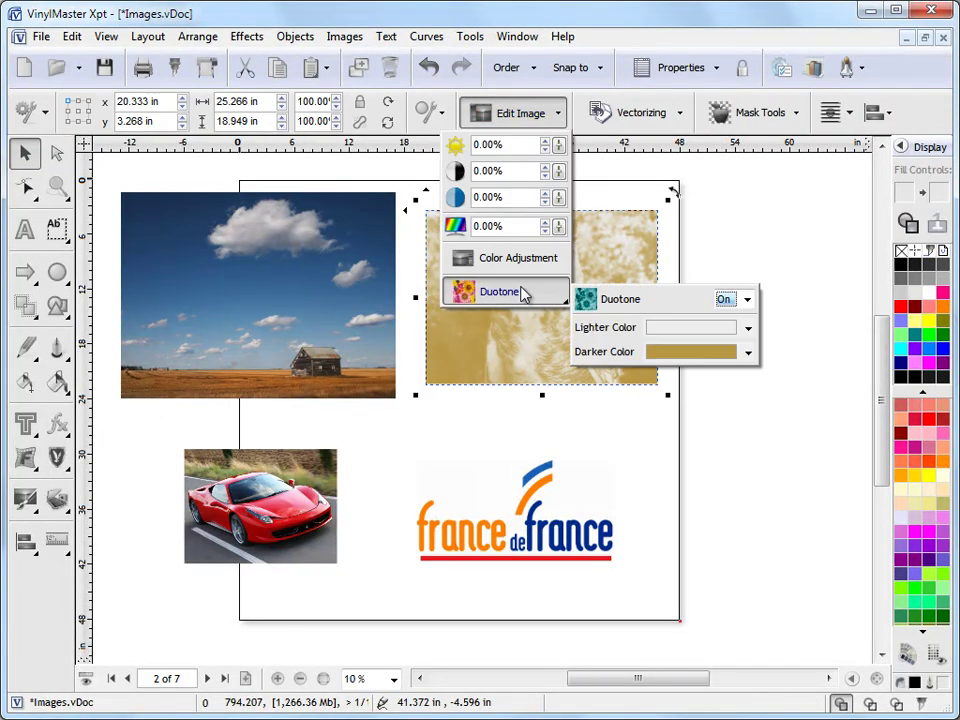
click(624, 255)
click(630, 260)
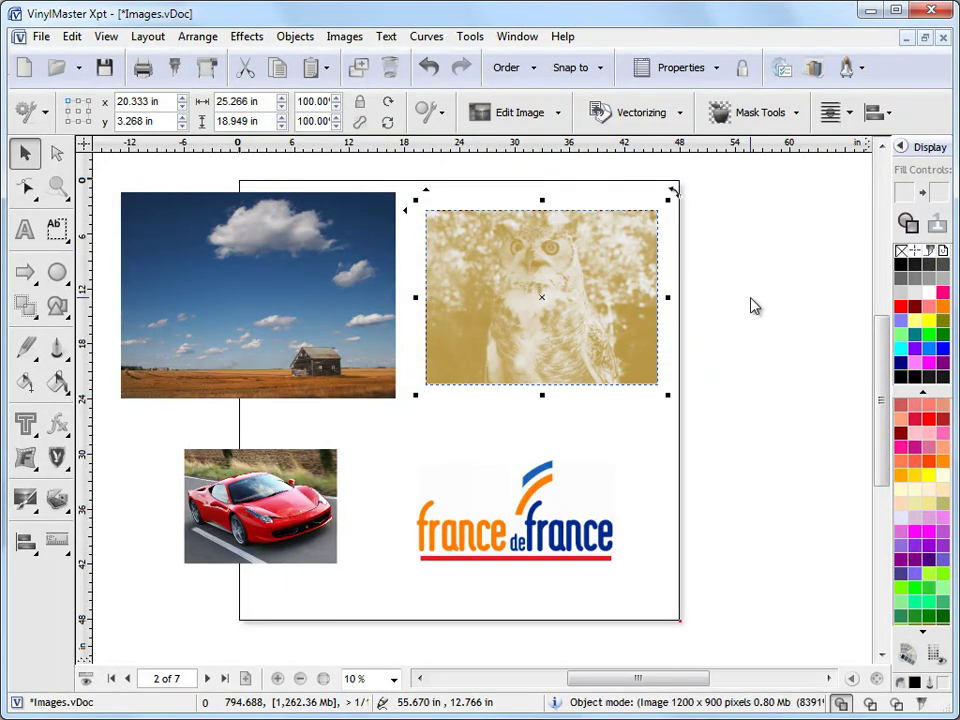
Move the red car image to about x -1.7 in, y 27.2 in and open it in the Mask Editor.
drag(301, 495, 340, 476)
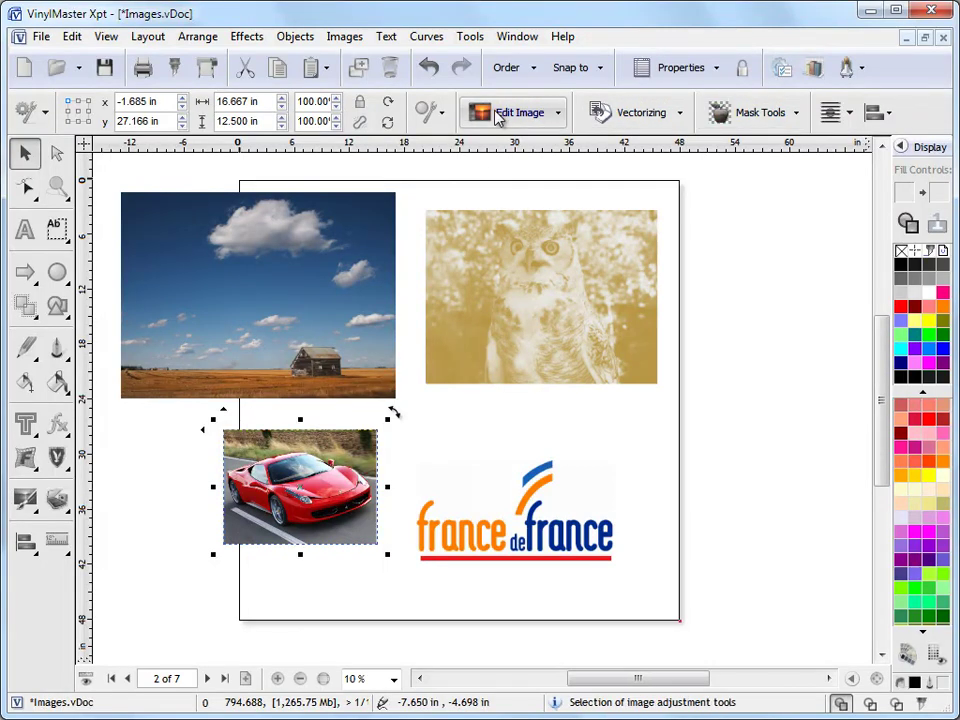
click(760, 113)
click(776, 150)
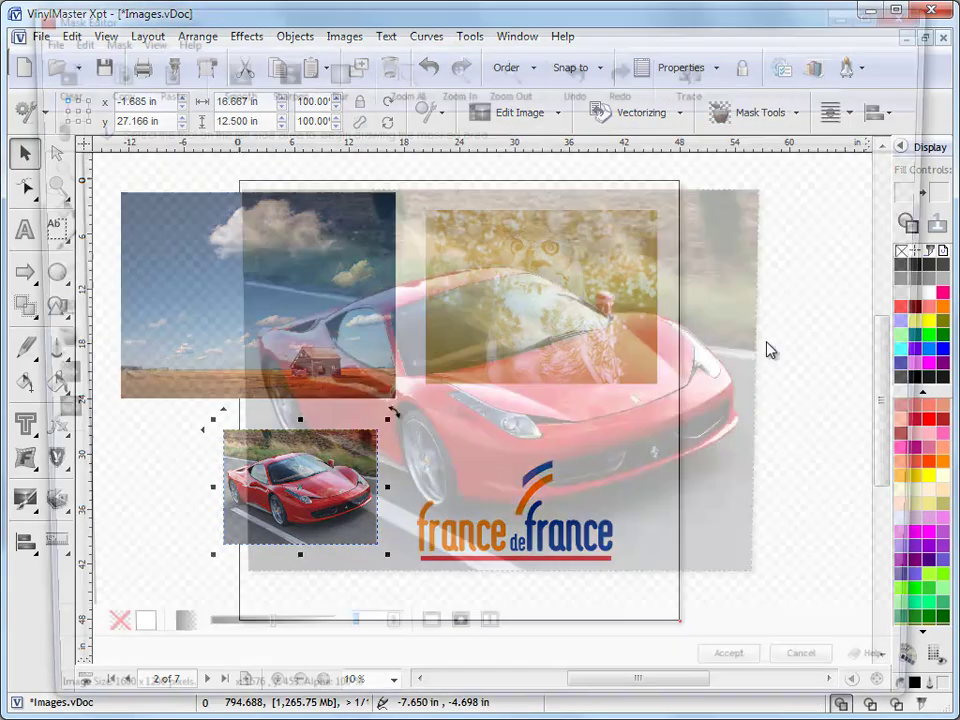
drag(405, 719, 409, 668)
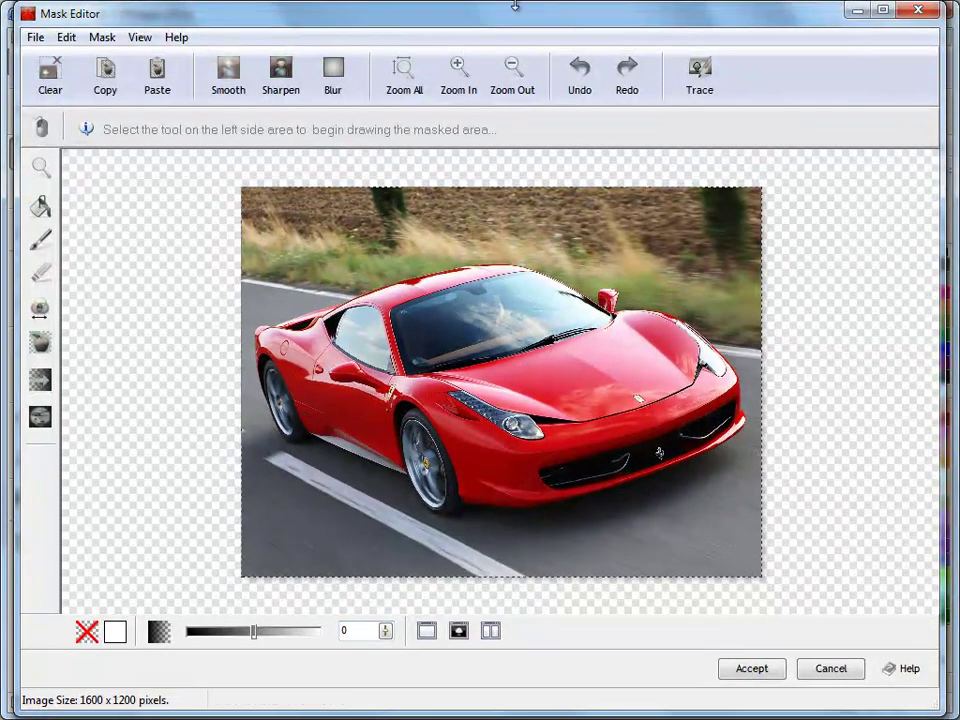
drag(515, 6, 516, 13)
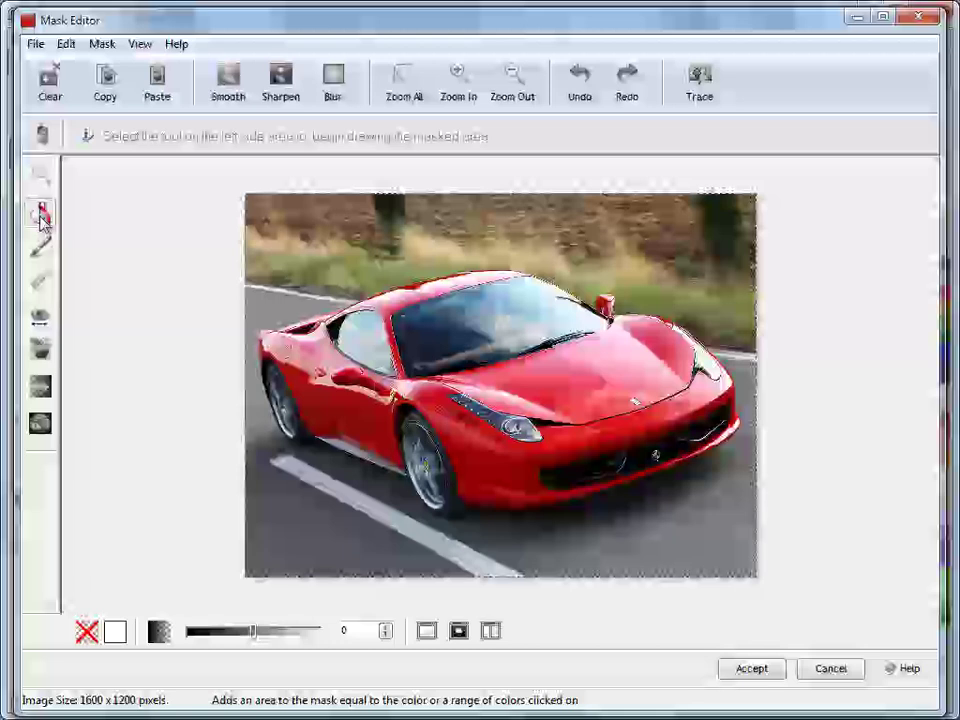
Mask out the background above the car's roofline with the Fatline tool, tracing the roof edge and an arc over it.
click(41, 174)
drag(223, 210, 631, 386)
click(40, 349)
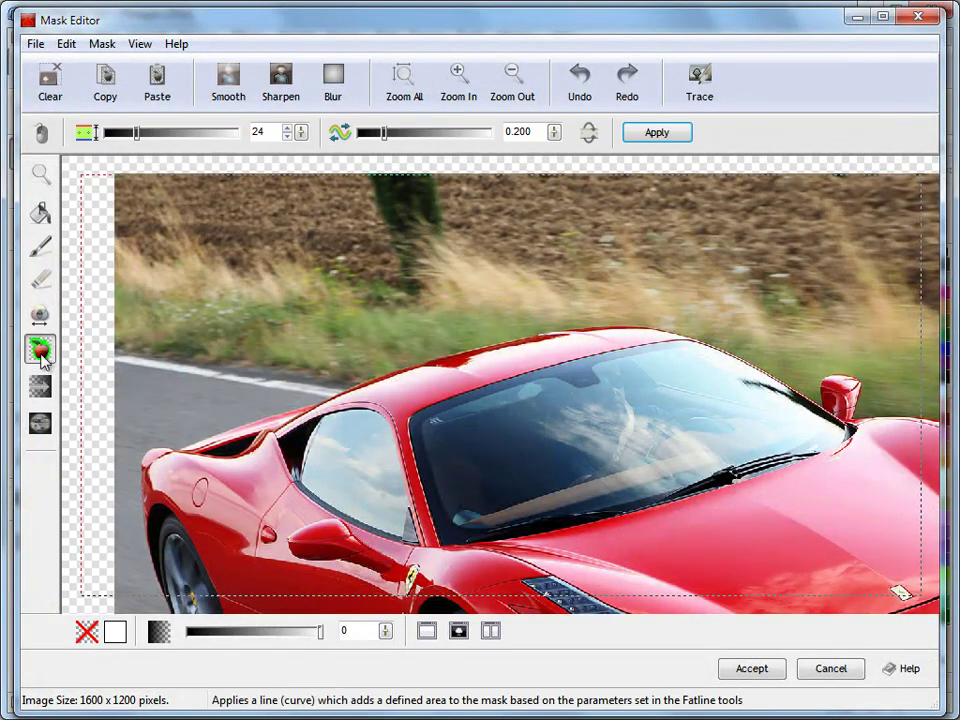
mouse_move(190, 450)
mouse_down()
mouse_move(516, 340)
mouse_move(638, 325)
mouse_move(810, 401)
mouse_up()
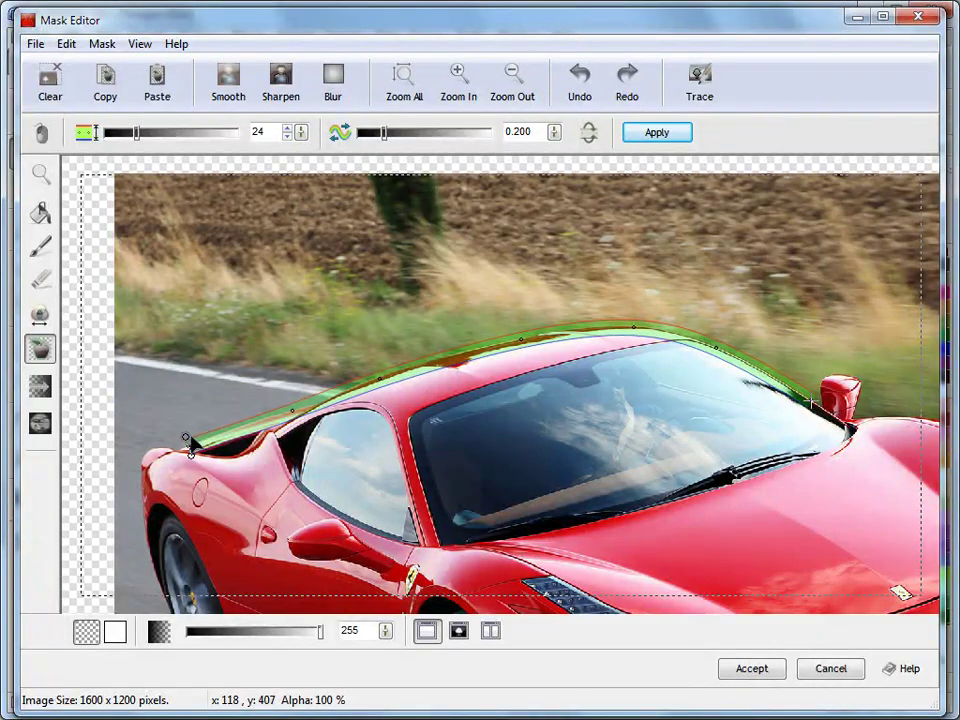
mouse_move(203, 412)
mouse_down()
mouse_move(394, 261)
mouse_move(816, 257)
mouse_move(822, 330)
mouse_up()
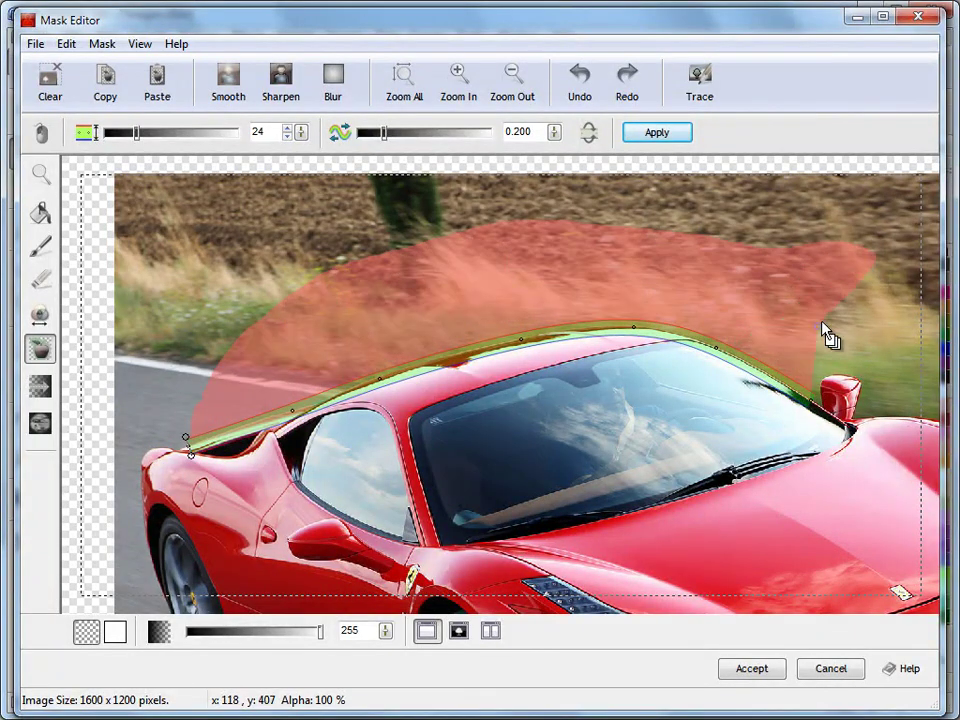
click(645, 133)
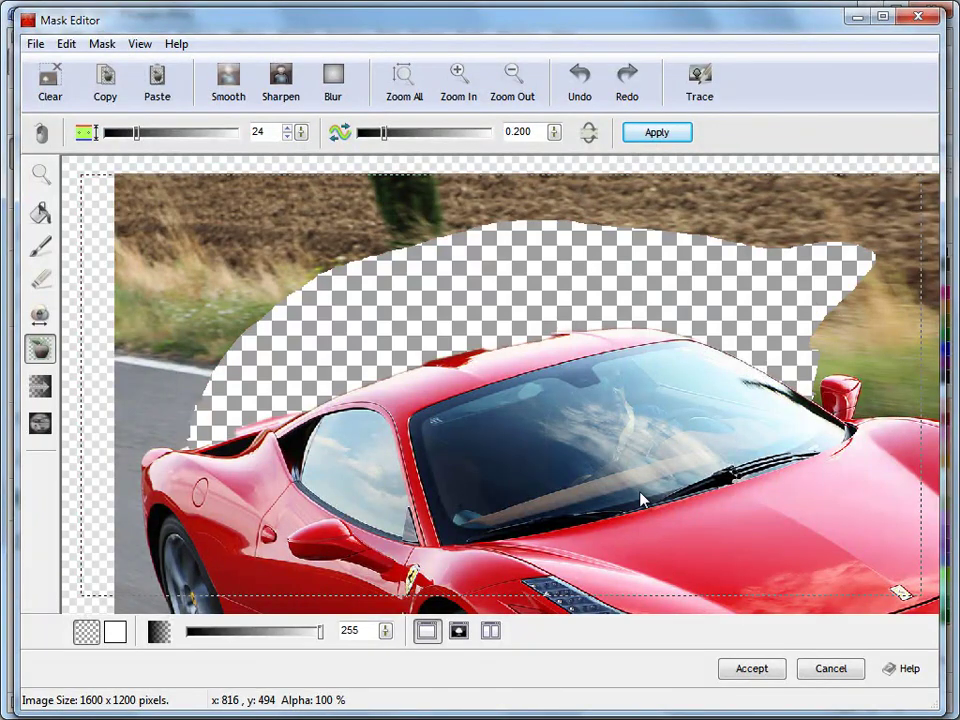
Erase the remaining background above the car out to the image edges with the Eraser at size 100.
click(40, 280)
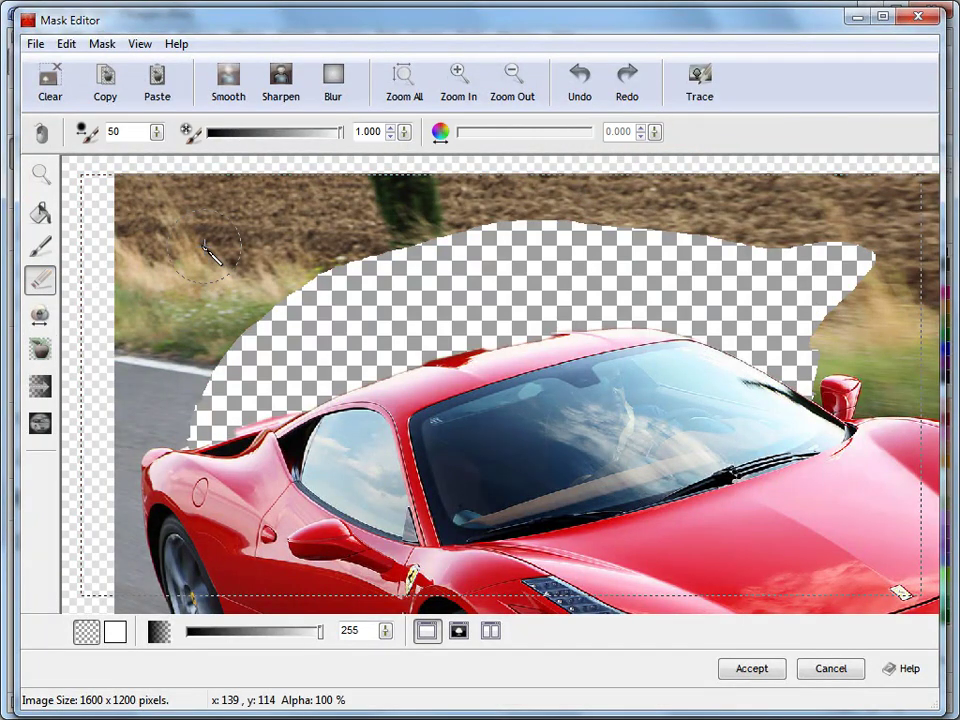
drag(160, 140, 188, 69)
mouse_move(225, 236)
mouse_down()
mouse_move(148, 243)
mouse_move(158, 299)
mouse_move(191, 319)
mouse_move(246, 265)
mouse_move(366, 222)
mouse_move(522, 216)
mouse_move(874, 229)
mouse_move(915, 250)
mouse_up()
scroll(940, 515, right, 5)
mouse_move(450, 260)
mouse_down()
mouse_move(493, 222)
mouse_move(731, 253)
mouse_move(669, 369)
mouse_move(410, 282)
mouse_up()
Erase the outer road area in front of and below the car with the size 100 Eraser, keeping clear of the bodywork.
scroll(928, 343, down, 3)
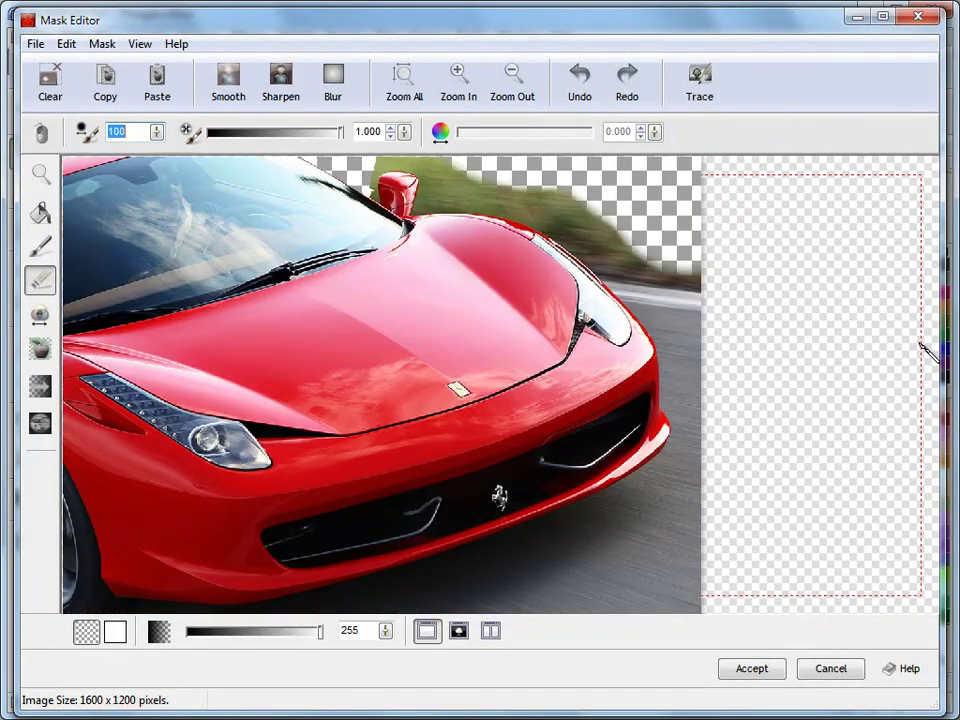
mouse_move(793, 343)
mouse_down()
mouse_move(777, 432)
mouse_move(746, 500)
mouse_move(685, 568)
mouse_move(585, 613)
mouse_up()
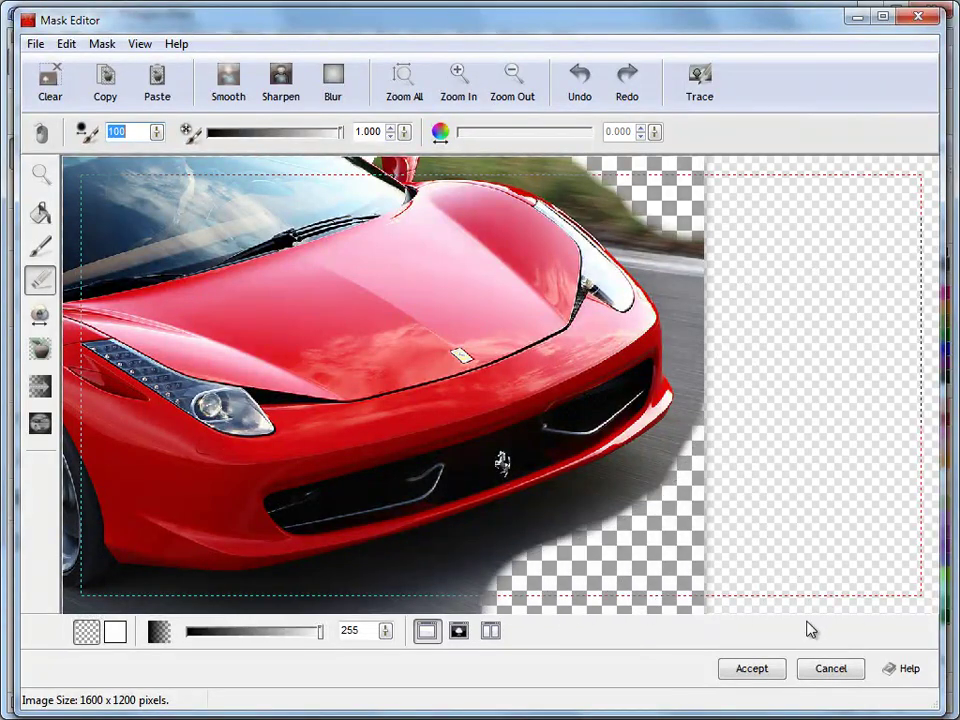
scroll(553, 615, right, 2)
mouse_move(611, 619)
mouse_down()
mouse_move(868, 381)
mouse_move(878, 497)
mouse_move(712, 466)
mouse_move(401, 489)
mouse_move(79, 456)
mouse_up()
mouse_move(232, 612)
mouse_down()
mouse_move(531, 656)
mouse_move(574, 654)
mouse_up()
mouse_move(340, 480)
mouse_down()
mouse_move(297, 394)
mouse_move(277, 374)
mouse_move(458, 439)
mouse_move(557, 506)
mouse_move(341, 510)
mouse_move(269, 501)
mouse_move(206, 242)
mouse_move(271, 333)
mouse_up()
key(ctrl+z)
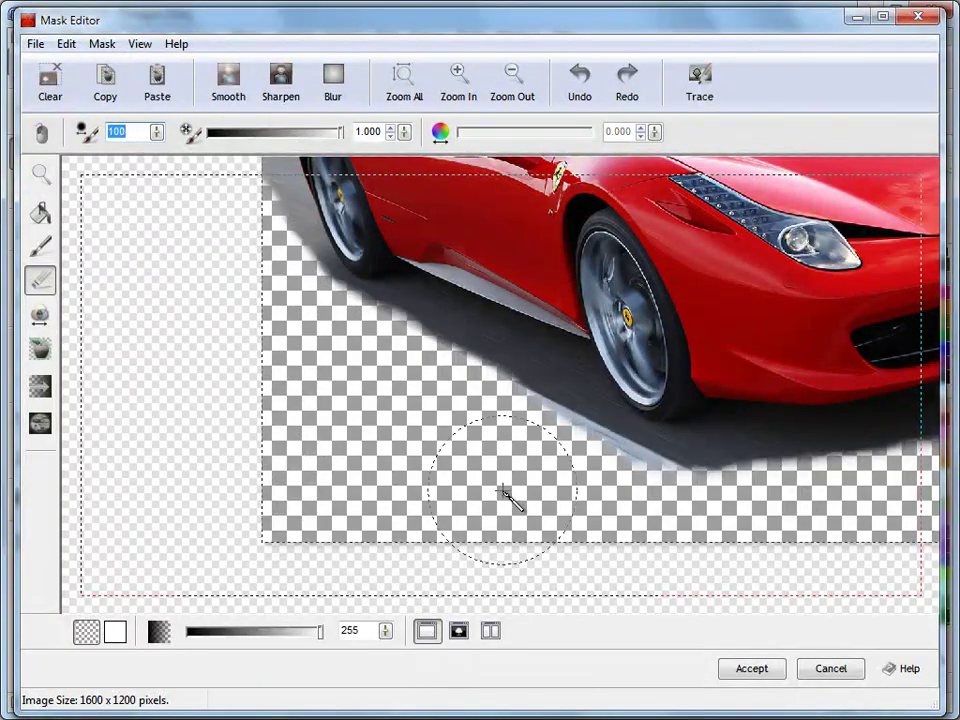
mouse_move(930, 413)
mouse_down()
mouse_move(954, 611)
mouse_move(860, 650)
mouse_up()
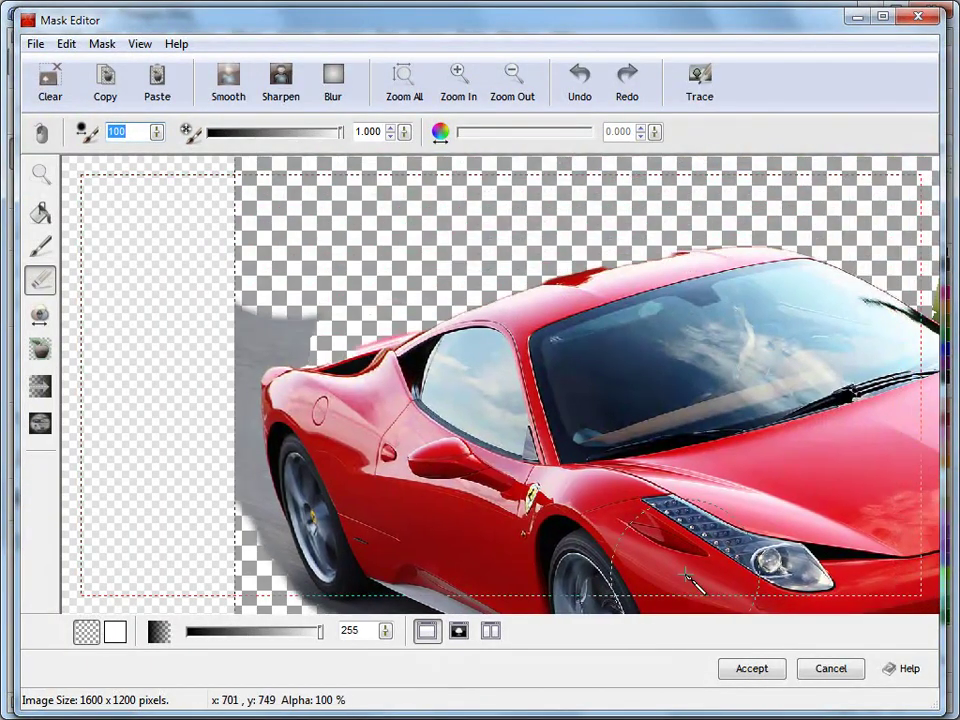
Mask the background behind the rear fender and near the far side mirror using the Brush at size 60 with color tolerance 0.400.
click(41, 244)
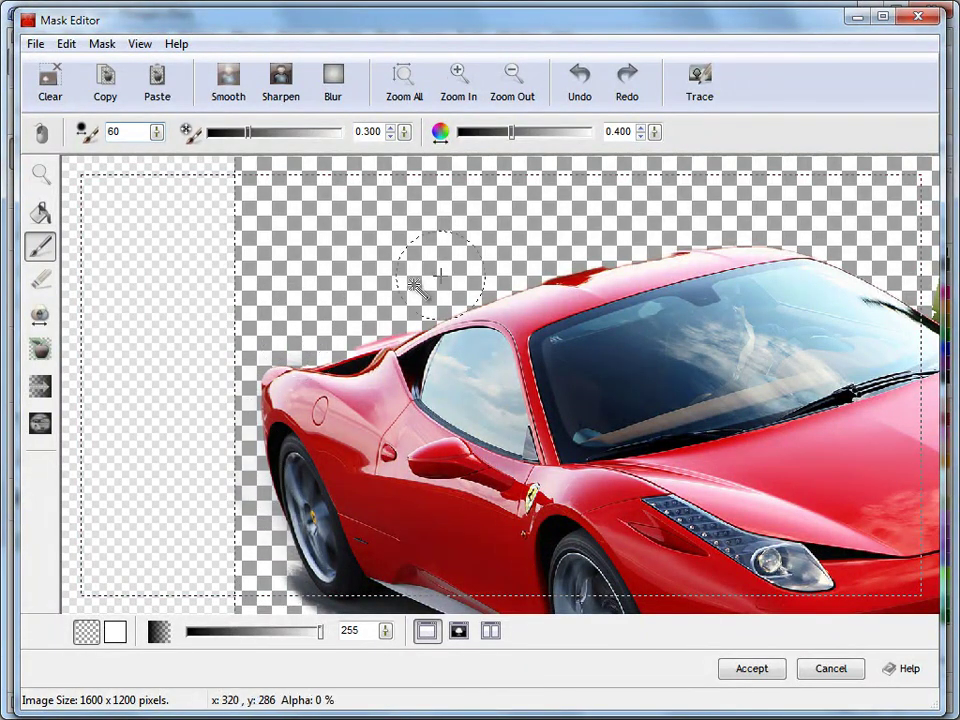
drag(826, 242, 400, 208)
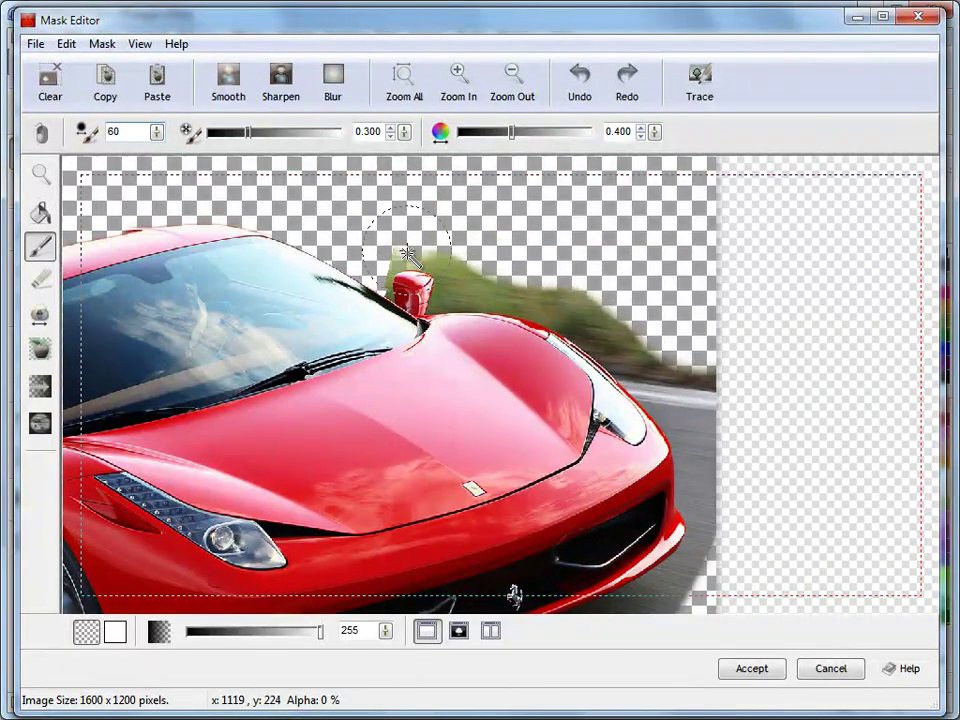
key(z)
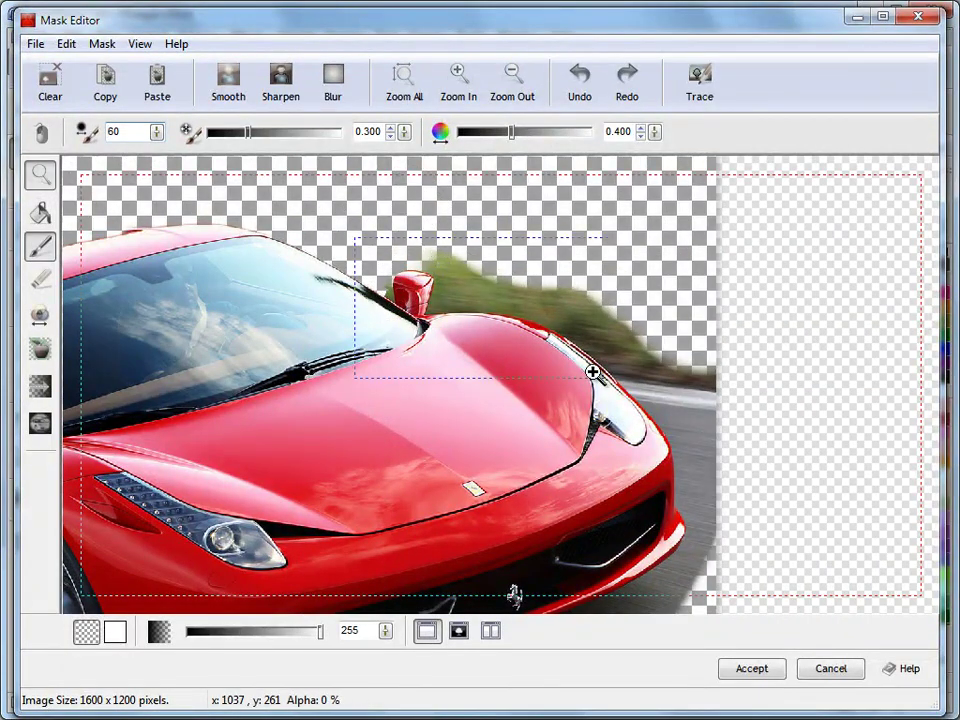
drag(355, 237, 592, 372)
key(b)
drag(390, 278, 345, 245)
Set the Brush to size 100 with its edge setting at 0.617 and mask the greenery around the mirror and along the hood.
click(156, 131)
drag(156, 133, 183, 74)
drag(251, 134, 291, 134)
mouse_move(300, 215)
mouse_down()
mouse_move(386, 300)
mouse_move(336, 340)
mouse_move(343, 243)
mouse_move(297, 218)
mouse_up()
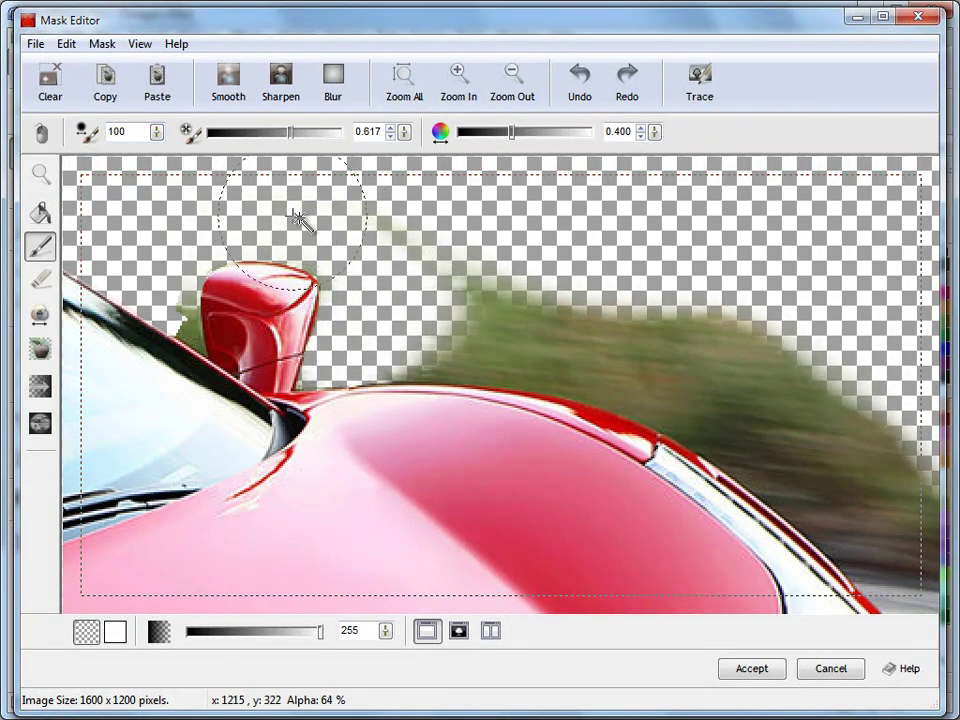
mouse_move(398, 288)
mouse_down()
mouse_move(398, 329)
mouse_move(642, 375)
mouse_move(803, 472)
mouse_move(843, 462)
mouse_move(777, 372)
mouse_move(685, 335)
mouse_move(543, 302)
mouse_move(478, 313)
mouse_move(424, 347)
mouse_move(567, 383)
mouse_up()
mouse_move(479, 338)
mouse_down()
mouse_move(850, 390)
mouse_move(840, 460)
mouse_move(790, 450)
mouse_move(629, 366)
mouse_move(845, 459)
mouse_up()
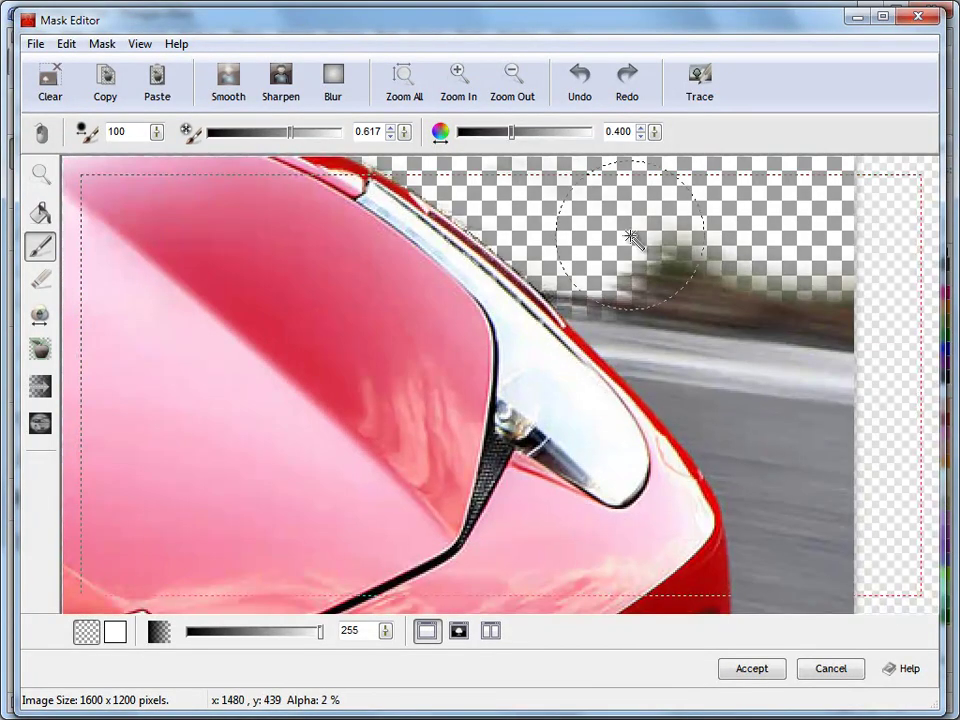
Brush out the road and verge beside the far headlight, around the front bumper's outer corner and beneath the bumper.
mouse_move(630, 240)
mouse_down()
mouse_move(676, 298)
mouse_move(640, 313)
mouse_move(580, 278)
mouse_move(793, 485)
mouse_move(814, 326)
mouse_move(779, 277)
mouse_move(770, 374)
mouse_move(691, 268)
mouse_move(646, 276)
mouse_move(619, 321)
mouse_move(638, 366)
mouse_move(701, 431)
mouse_move(741, 494)
mouse_move(746, 530)
mouse_move(833, 556)
mouse_move(775, 340)
mouse_up()
mouse_move(660, 295)
mouse_down()
mouse_move(585, 278)
mouse_move(832, 387)
mouse_up()
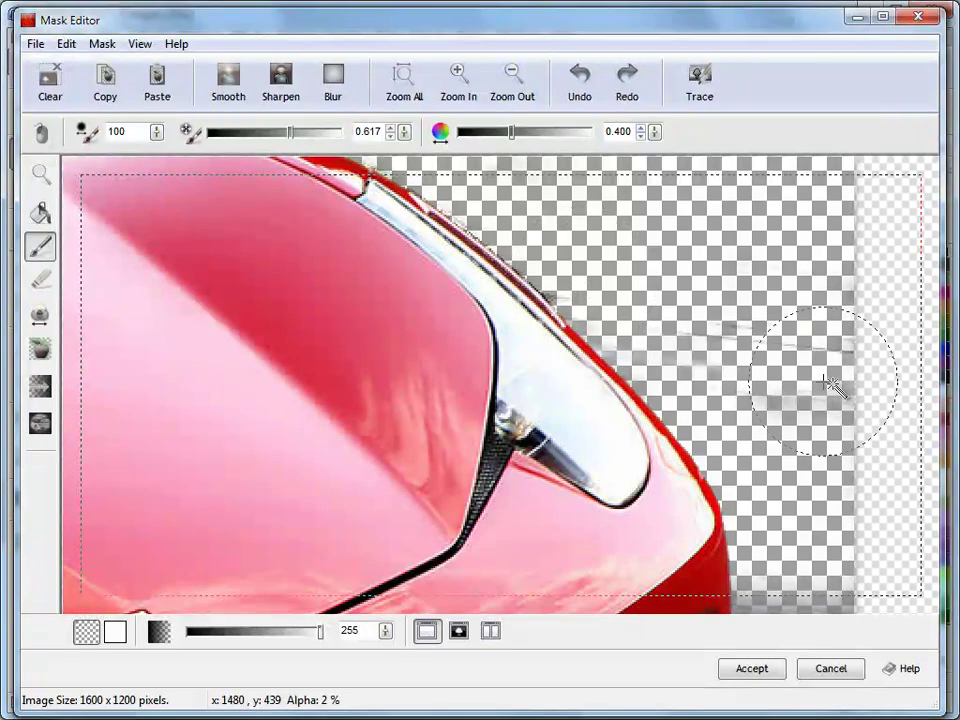
scroll(926, 274, down, 3)
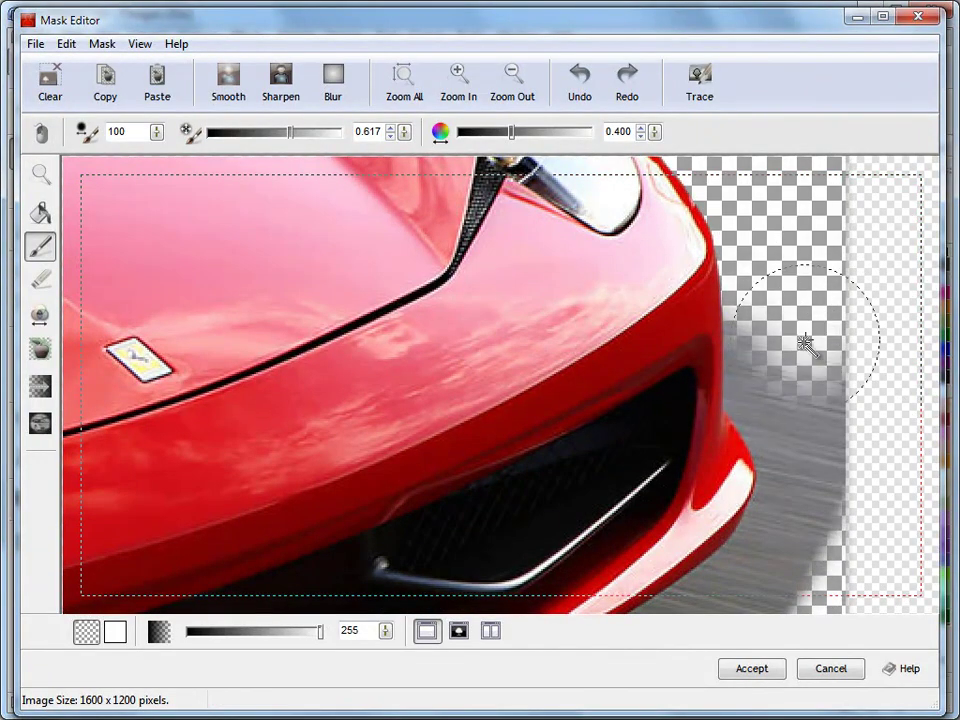
drag(776, 538, 822, 440)
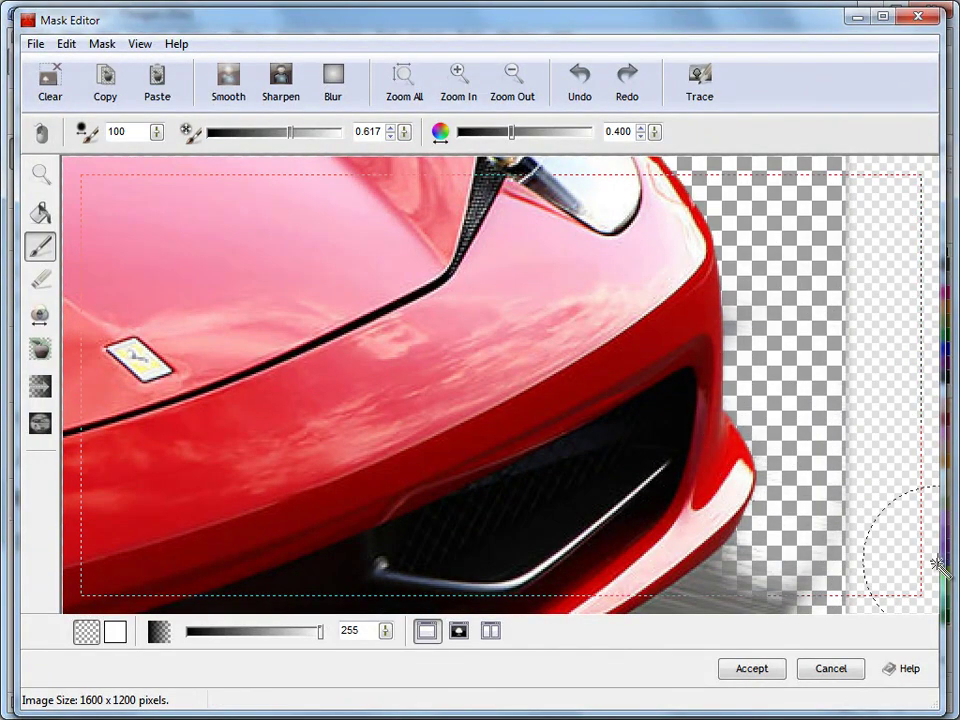
scroll(936, 580, down, 4)
mouse_move(804, 279)
mouse_down()
mouse_move(685, 282)
mouse_move(577, 353)
mouse_move(378, 451)
mouse_move(401, 463)
mouse_move(527, 451)
mouse_move(753, 335)
mouse_move(551, 480)
mouse_move(352, 537)
mouse_move(509, 522)
mouse_move(694, 424)
mouse_move(711, 403)
mouse_move(646, 346)
mouse_move(589, 345)
mouse_move(190, 505)
mouse_move(328, 571)
mouse_move(255, 536)
mouse_move(280, 604)
mouse_move(375, 490)
mouse_move(540, 429)
mouse_up()
mouse_move(444, 416)
mouse_down()
mouse_move(396, 341)
mouse_move(143, 391)
mouse_move(97, 469)
mouse_move(122, 511)
mouse_move(299, 515)
mouse_move(432, 455)
mouse_move(243, 465)
mouse_move(307, 443)
mouse_move(371, 565)
mouse_move(138, 564)
mouse_move(533, 469)
mouse_move(430, 392)
mouse_move(293, 424)
mouse_move(410, 513)
mouse_move(540, 456)
mouse_move(500, 375)
mouse_up()
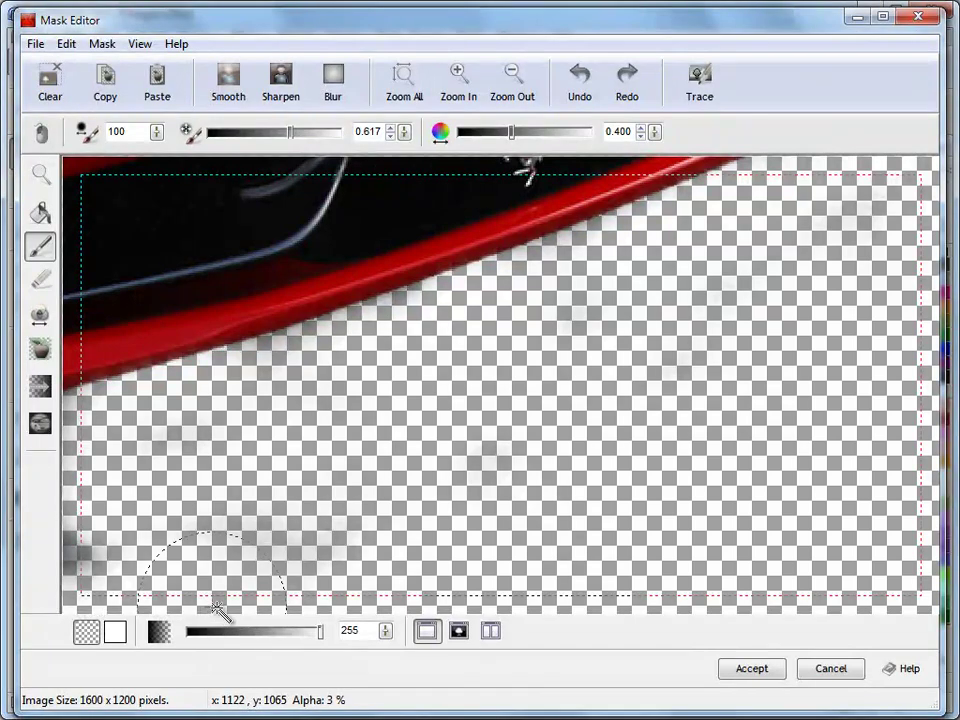
Brush out the road below the near end of the bumper and the shadow around the front tire.
scroll(218, 610, down, 3)
mouse_move(750, 471)
mouse_down()
mouse_move(579, 418)
mouse_move(414, 407)
mouse_move(165, 430)
mouse_move(150, 510)
mouse_move(581, 495)
mouse_move(193, 527)
mouse_move(560, 478)
mouse_move(166, 545)
mouse_up()
mouse_move(158, 612)
mouse_down()
mouse_move(348, 584)
mouse_move(568, 596)
mouse_move(474, 514)
mouse_move(214, 522)
mouse_move(257, 477)
mouse_move(401, 412)
mouse_move(451, 402)
mouse_move(439, 507)
mouse_move(339, 564)
mouse_move(260, 484)
mouse_move(130, 410)
mouse_move(200, 467)
mouse_move(105, 536)
mouse_move(180, 333)
mouse_move(173, 346)
mouse_move(145, 322)
mouse_up()
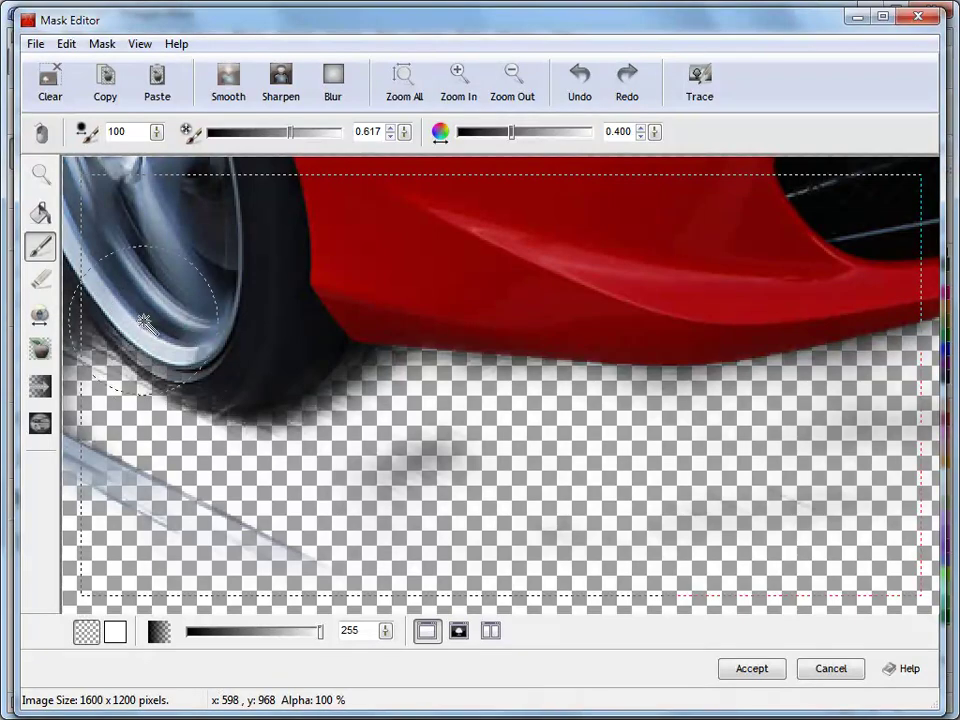
mouse_move(176, 466)
mouse_down()
mouse_move(510, 481)
mouse_move(446, 487)
mouse_move(378, 425)
mouse_up()
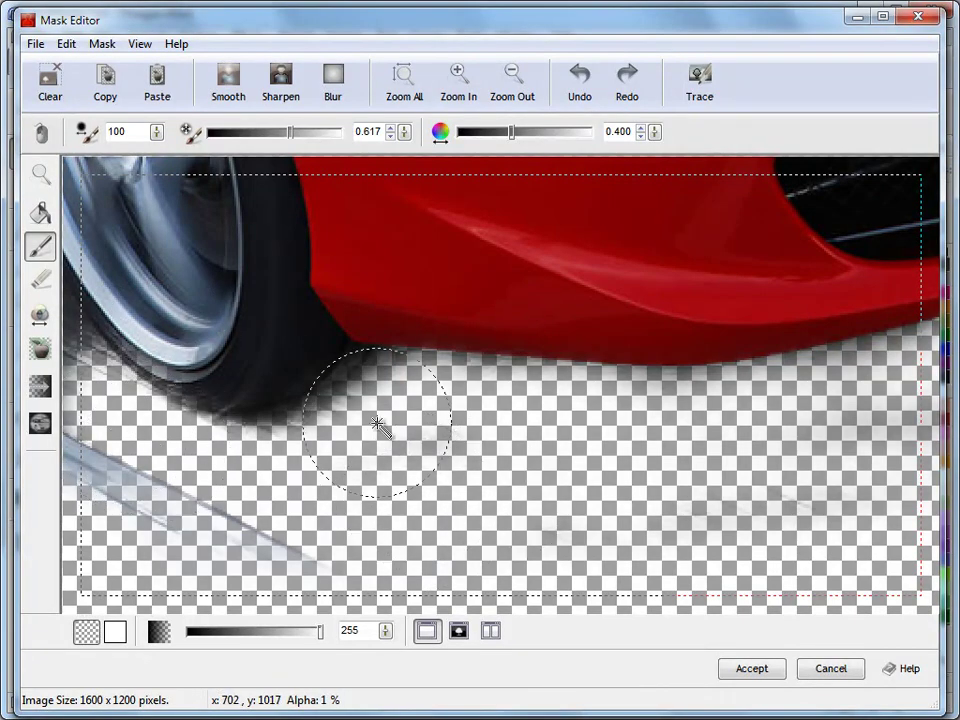
drag(188, 514, 145, 505)
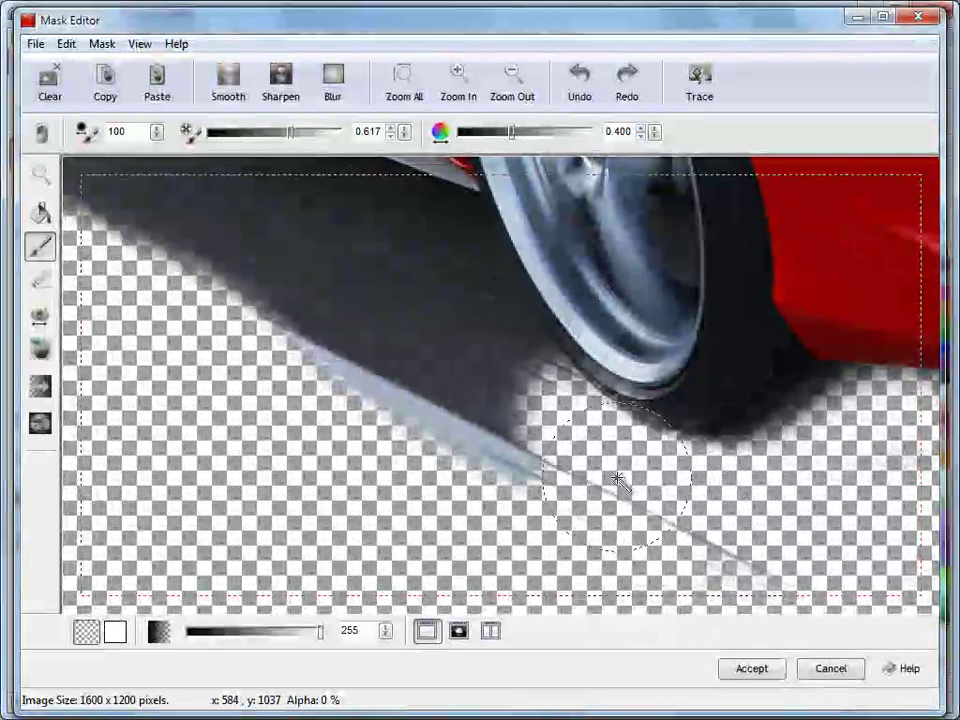
mouse_move(619, 476)
mouse_down()
mouse_move(321, 300)
mouse_move(313, 355)
mouse_move(540, 482)
mouse_move(439, 279)
mouse_move(369, 221)
mouse_move(457, 313)
mouse_move(321, 300)
mouse_move(613, 276)
mouse_up()
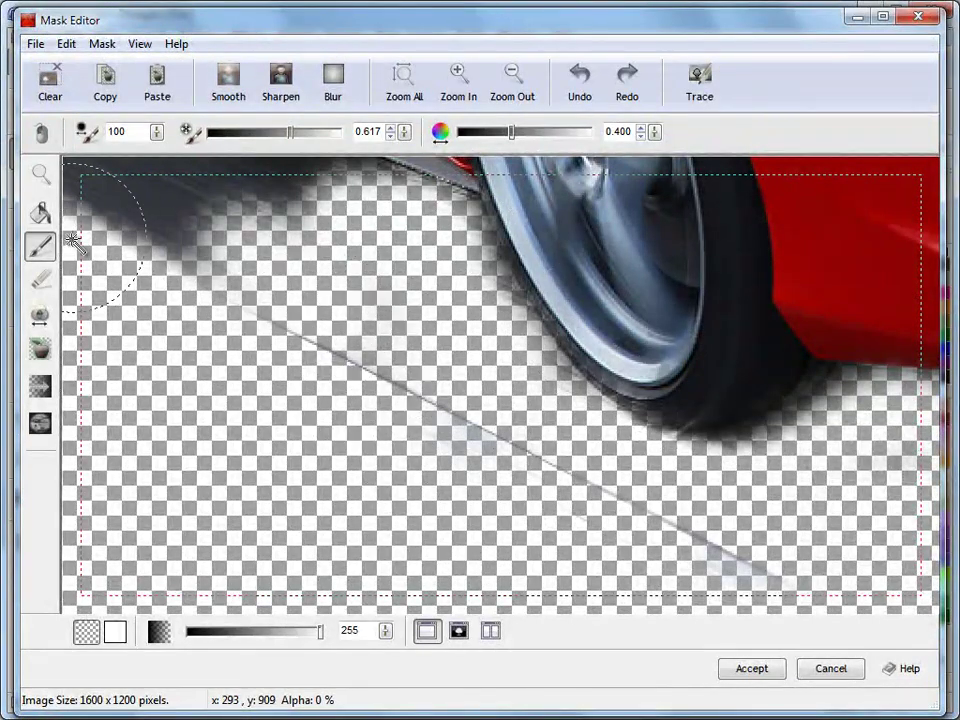
Erase the leftover white road line and the dark road shadow between the front and rear wheels.
key(e)
mouse_move(180, 248)
mouse_down()
mouse_move(252, 332)
mouse_move(477, 469)
mouse_up()
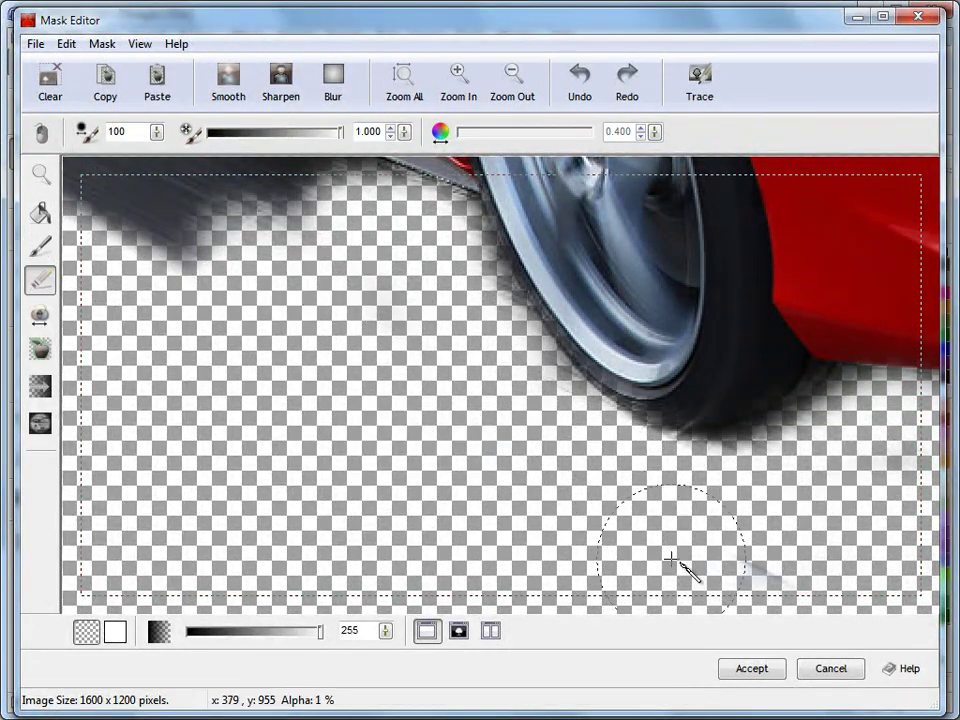
click(152, 258)
mouse_move(190, 185)
mouse_down()
mouse_move(399, 291)
mouse_move(615, 555)
mouse_up()
mouse_move(320, 375)
mouse_down()
mouse_move(497, 433)
mouse_move(670, 518)
mouse_move(189, 399)
mouse_move(107, 354)
mouse_up()
mouse_move(322, 285)
mouse_down()
mouse_move(292, 325)
mouse_move(268, 300)
mouse_up()
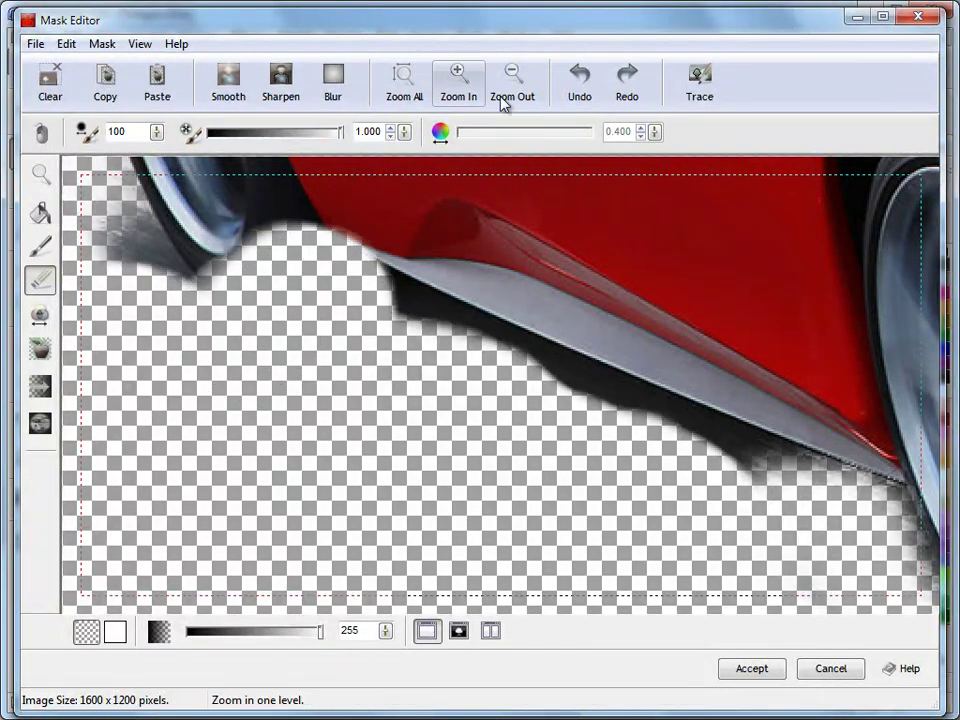
Undo the last eraser stroke over the rear tire and brush out the shadow around the tire and along the side skirt.
click(587, 95)
click(40, 245)
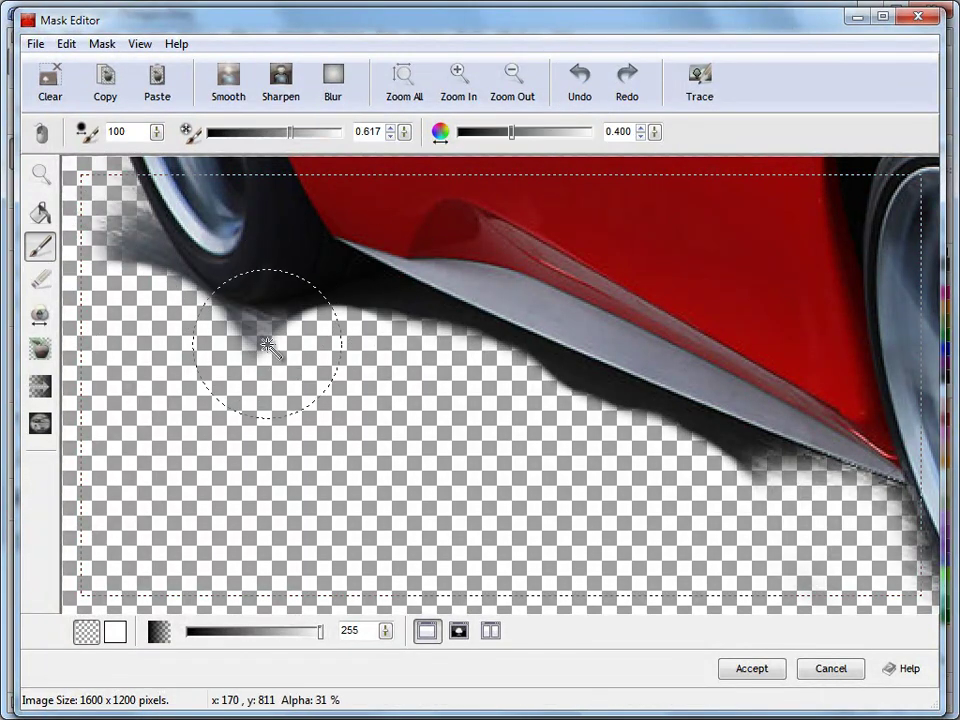
mouse_move(157, 303)
mouse_down()
mouse_move(115, 222)
mouse_move(332, 412)
mouse_move(380, 310)
mouse_move(797, 467)
mouse_up()
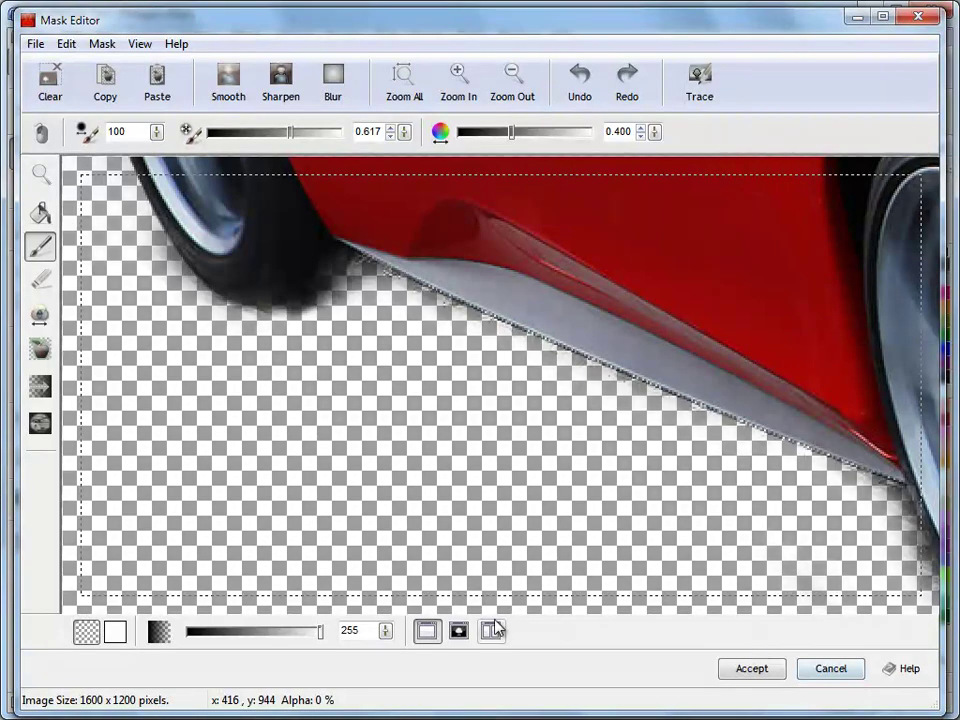
Accept the finished car mask and move the car onto the farm field photo at about x -5.9 in, y 17.0 in.
click(426, 92)
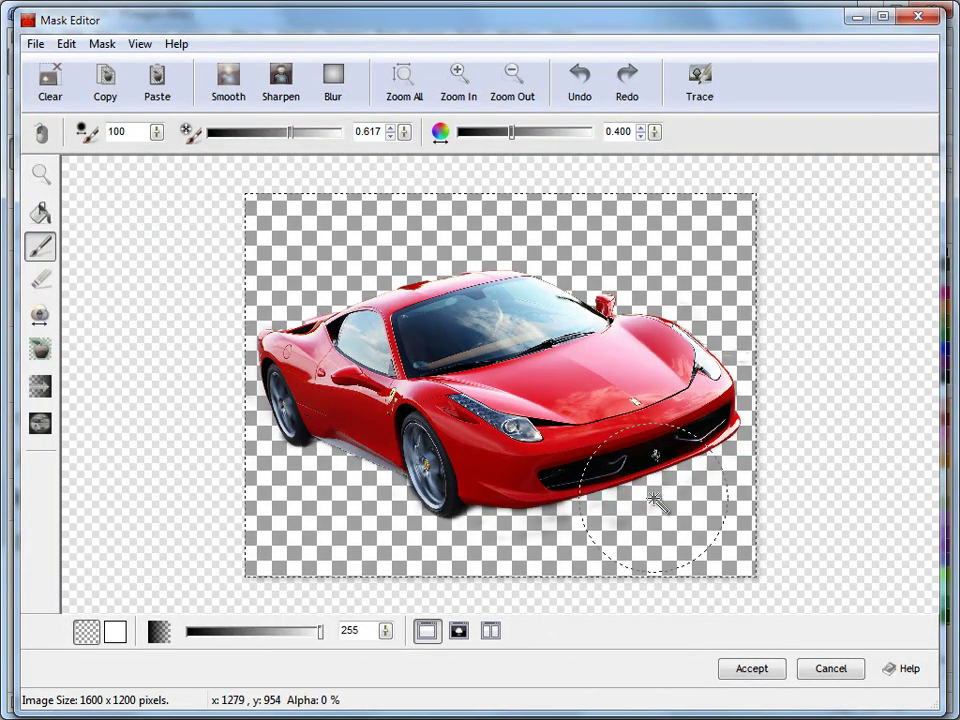
click(776, 668)
drag(345, 495, 305, 410)
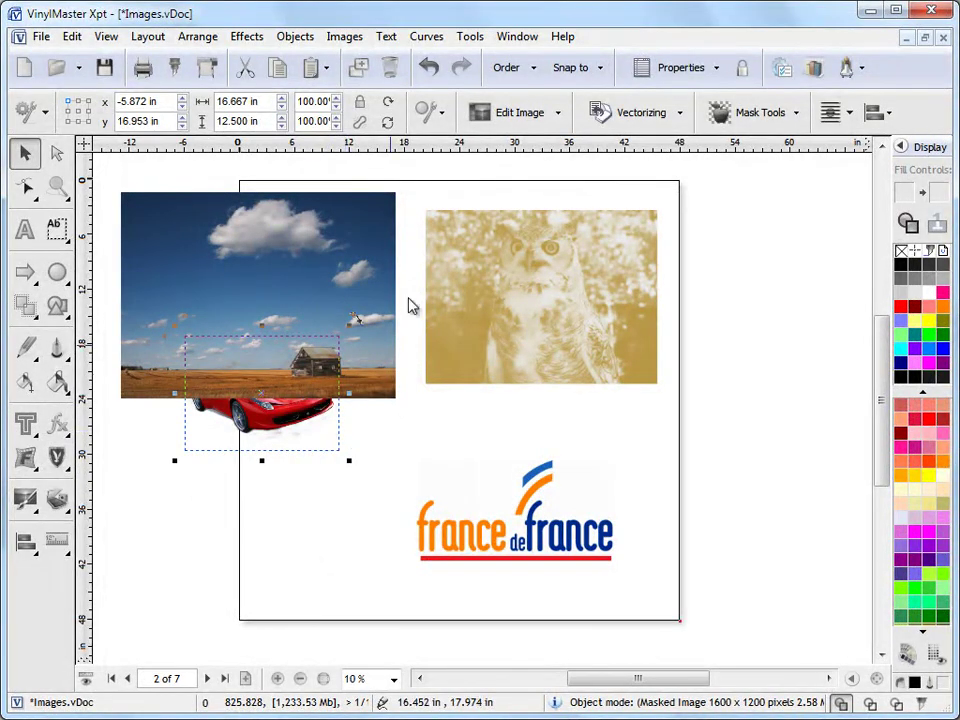
Bring the masked car in front of the farm field photo and move the photo to about x -12.5 in, y 10.6 in.
click(514, 68)
click(515, 129)
drag(275, 395, 290, 482)
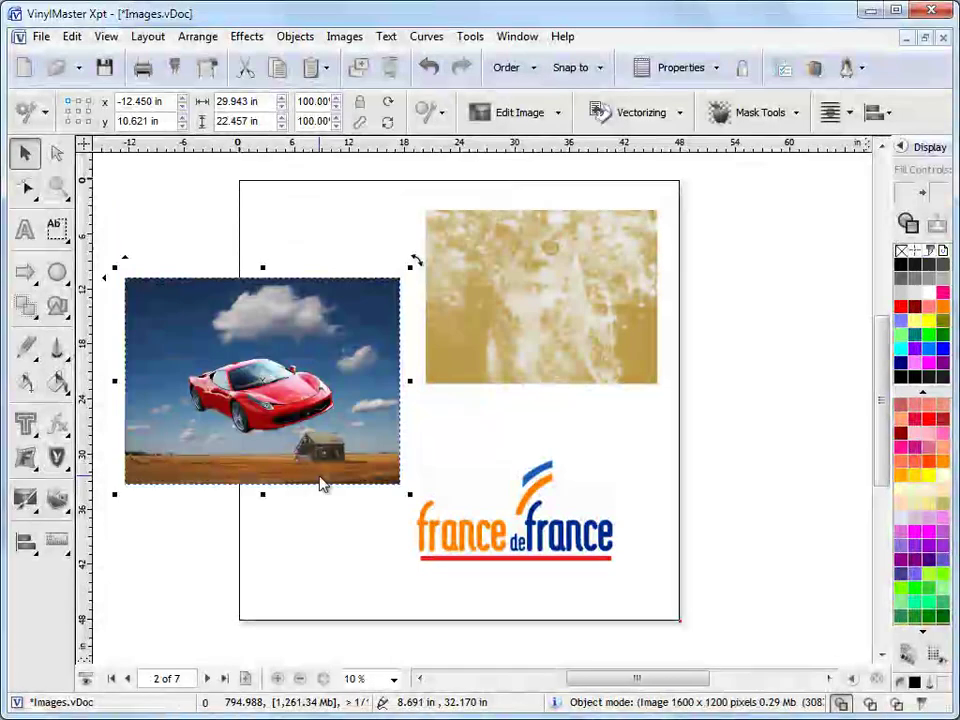
Deselect the farm field photo and go to page 3 of the document.
click(570, 447)
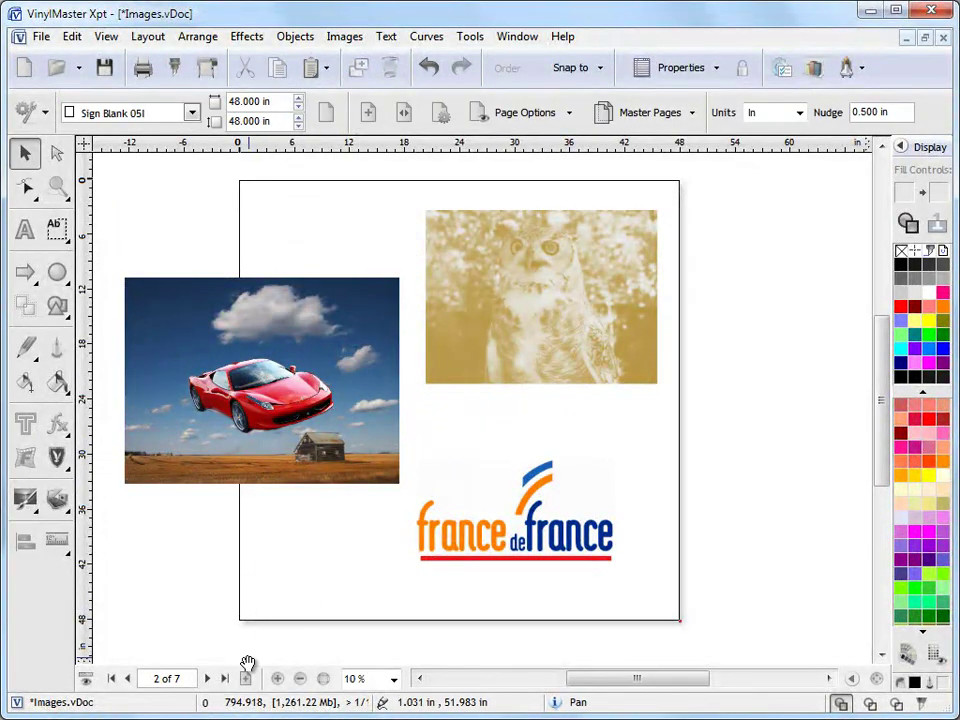
click(207, 679)
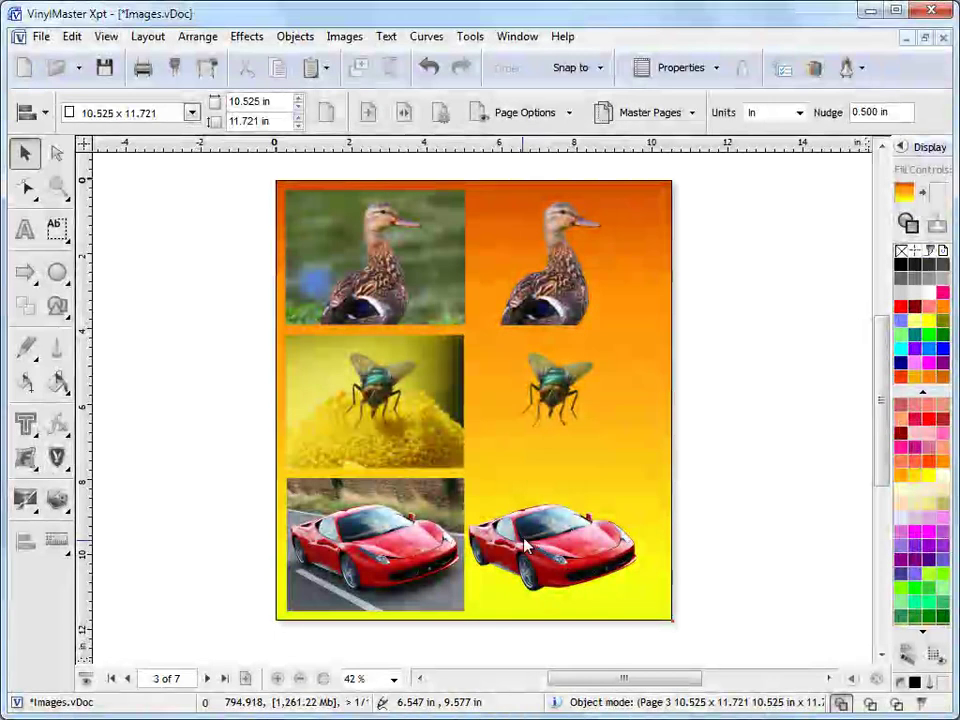
Turn off the mask on the cut-out red car on page 3 to show its original road background.
click(55, 186)
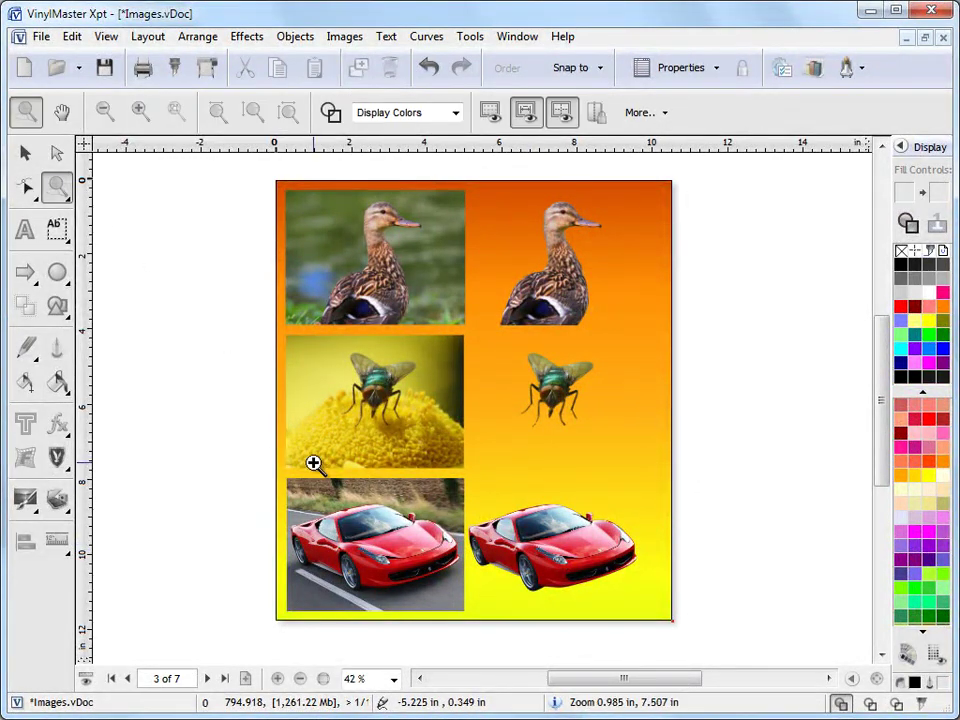
drag(632, 592, 634, 600)
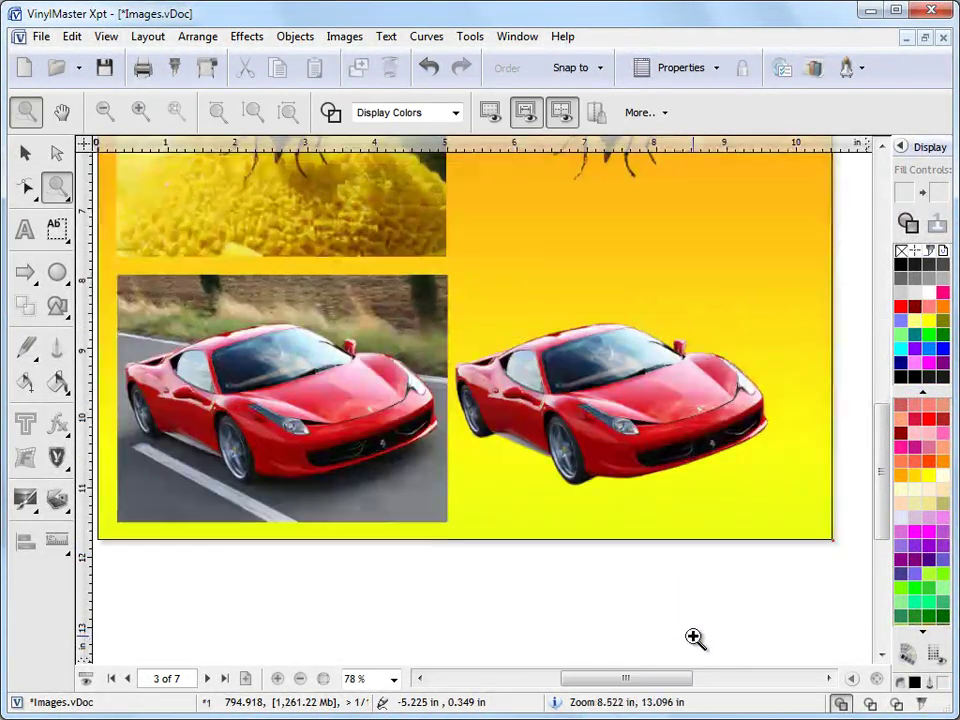
click(28, 155)
click(654, 435)
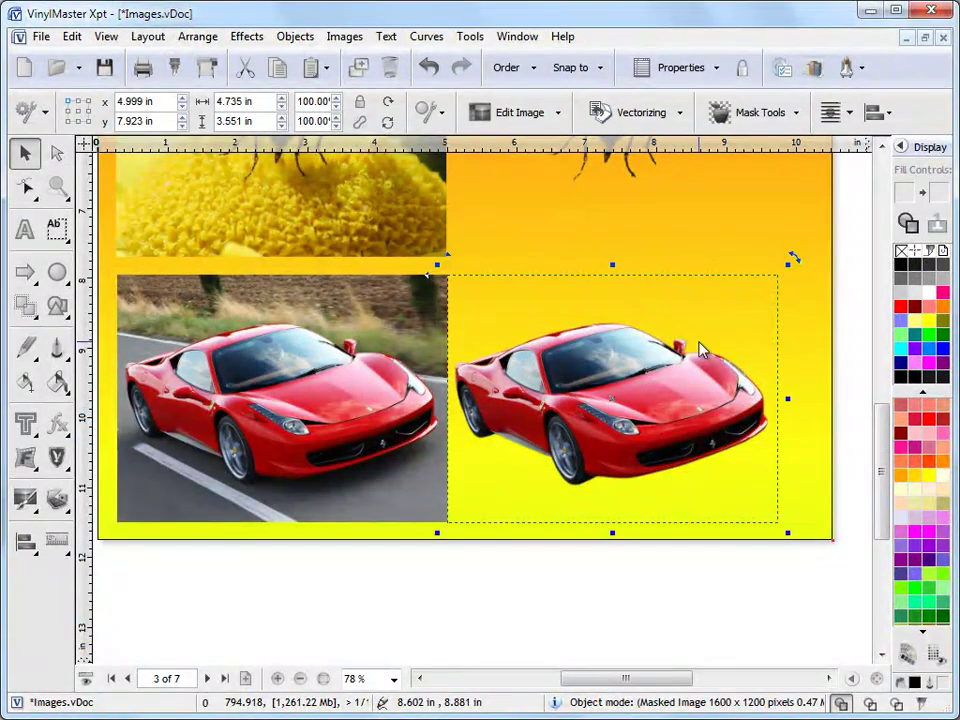
click(754, 113)
click(765, 214)
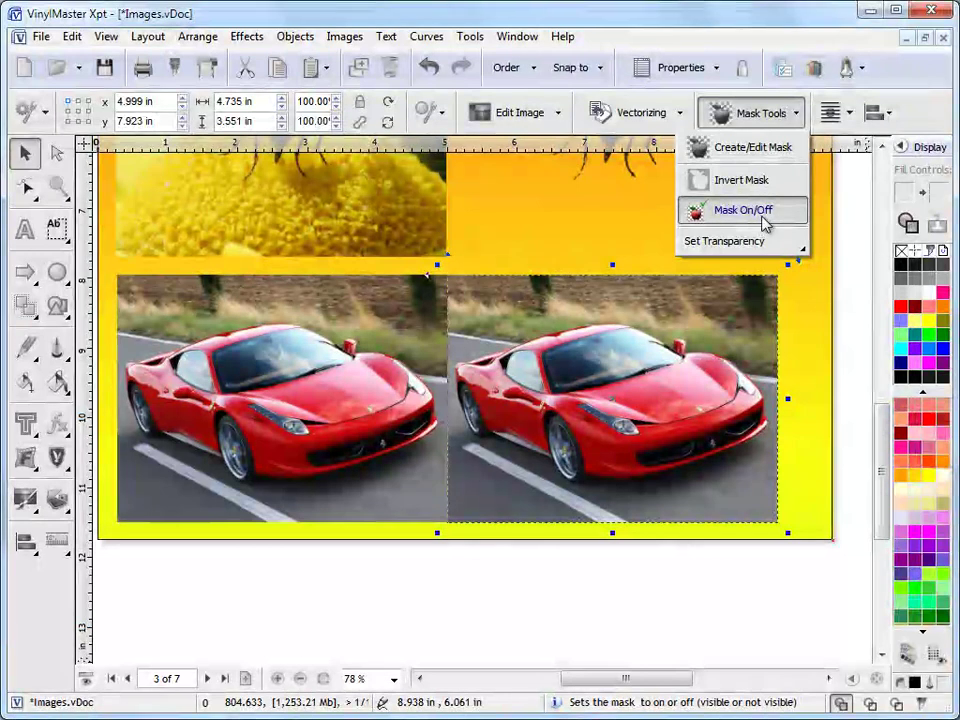
click(755, 242)
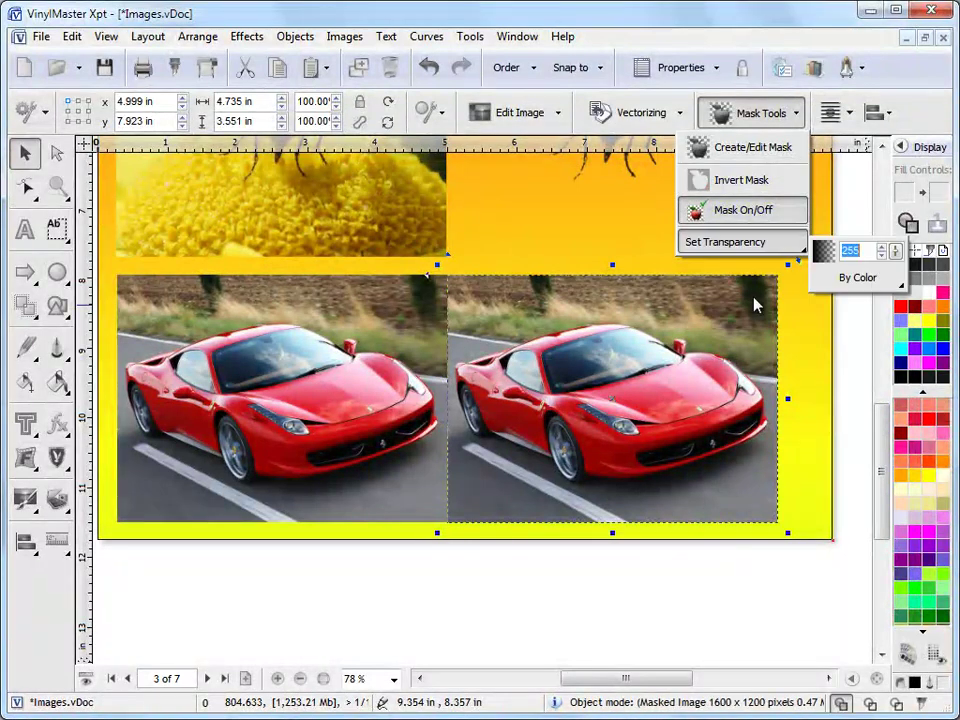
click(724, 214)
click(677, 321)
Turn the red car's mask back on to hide its background.
click(722, 114)
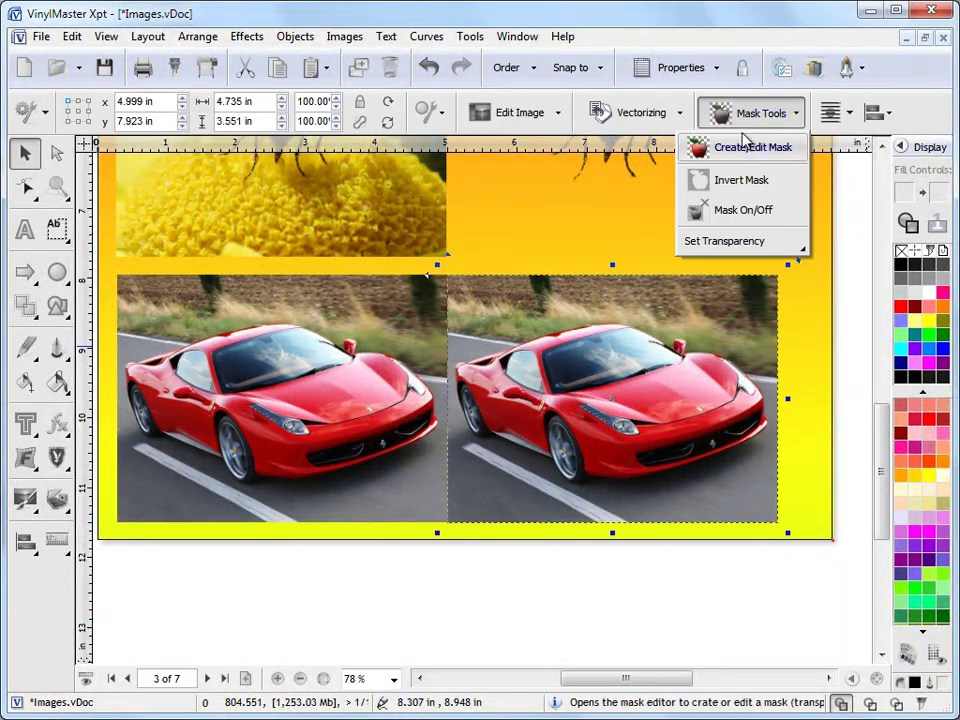
click(763, 210)
click(744, 598)
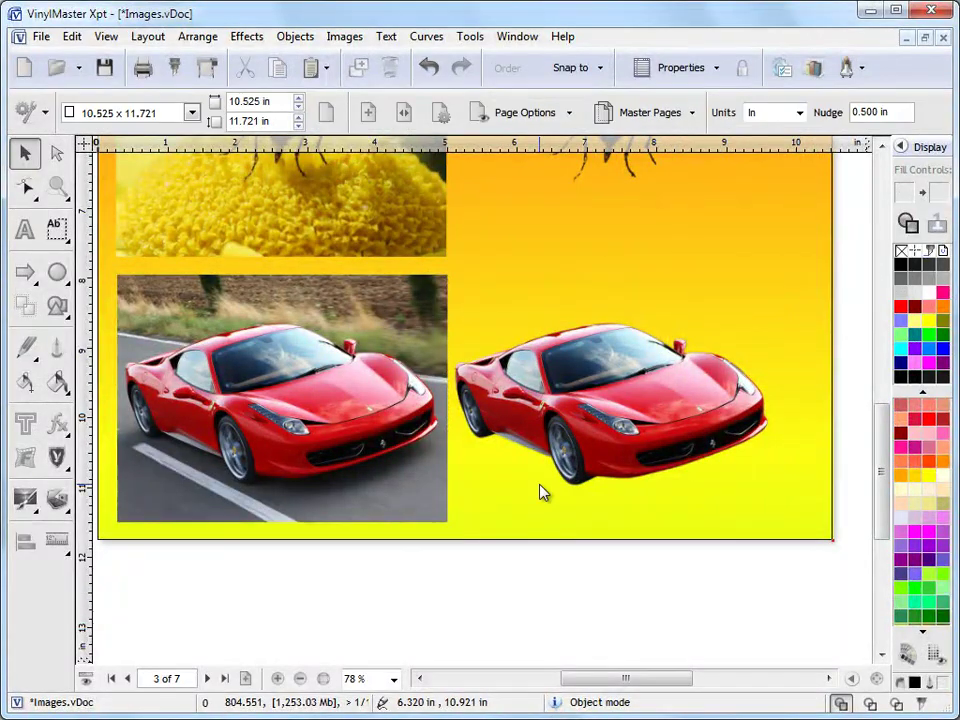
Inspect the cut-out car's mask in the Mask Editor and accept it.
click(57, 187)
drag(388, 274, 818, 536)
click(25, 152)
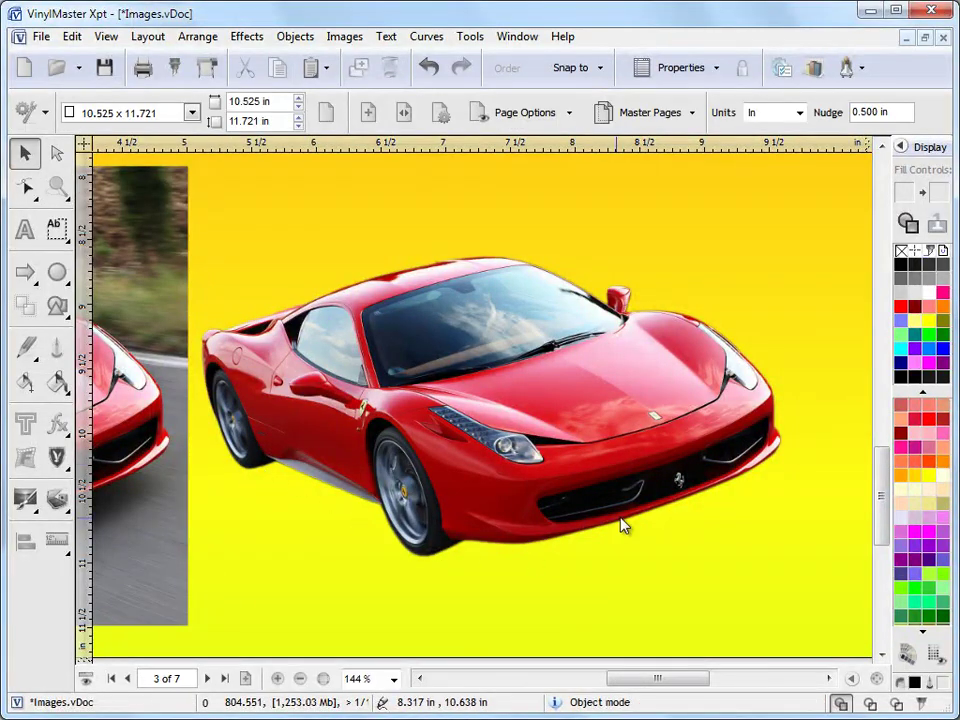
click(622, 411)
click(768, 112)
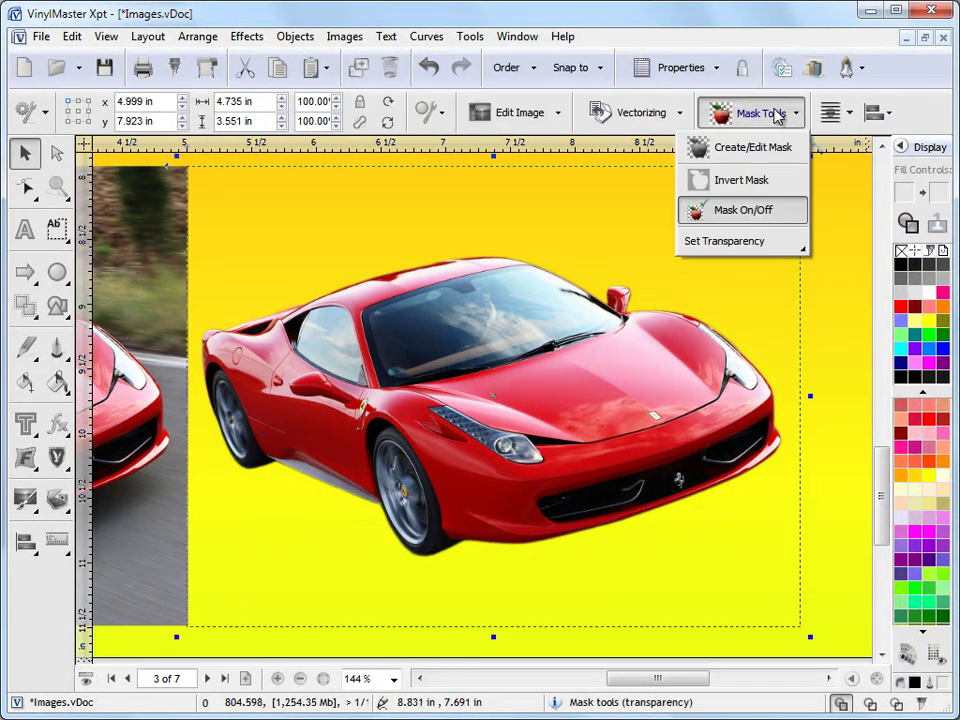
click(746, 146)
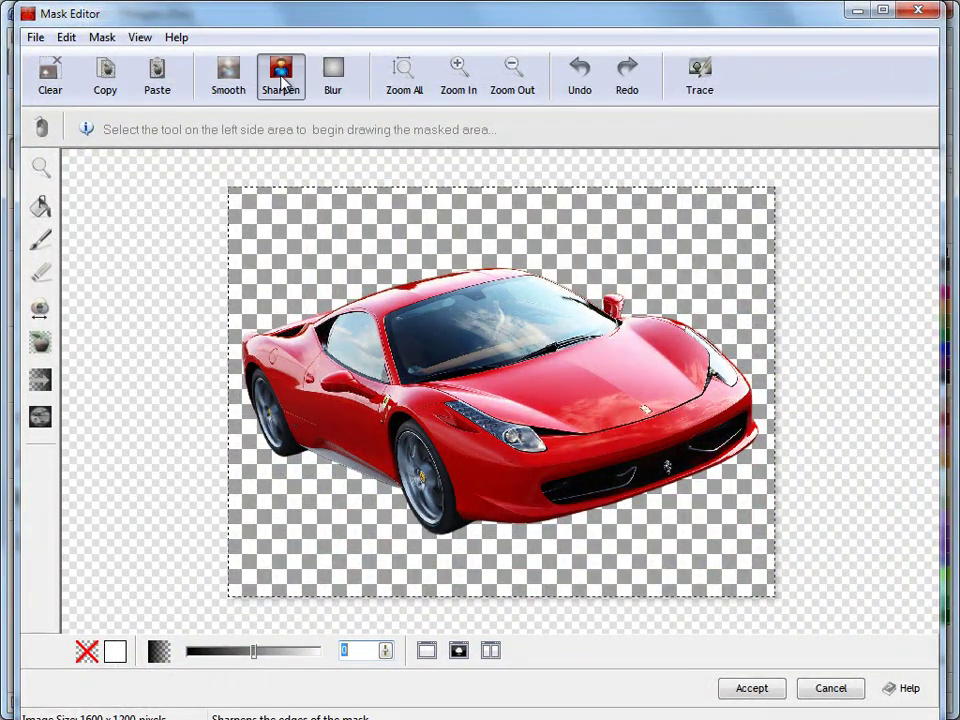
click(772, 688)
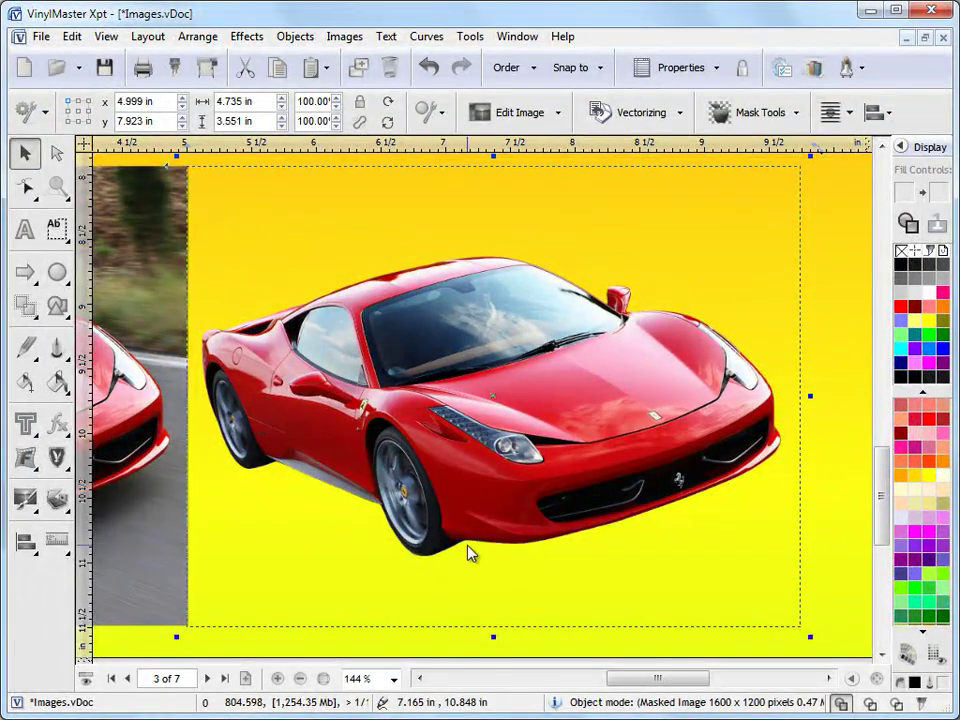
Blur the edges of the car's mask in the Mask Editor, accept it, and undo the blur.
click(745, 114)
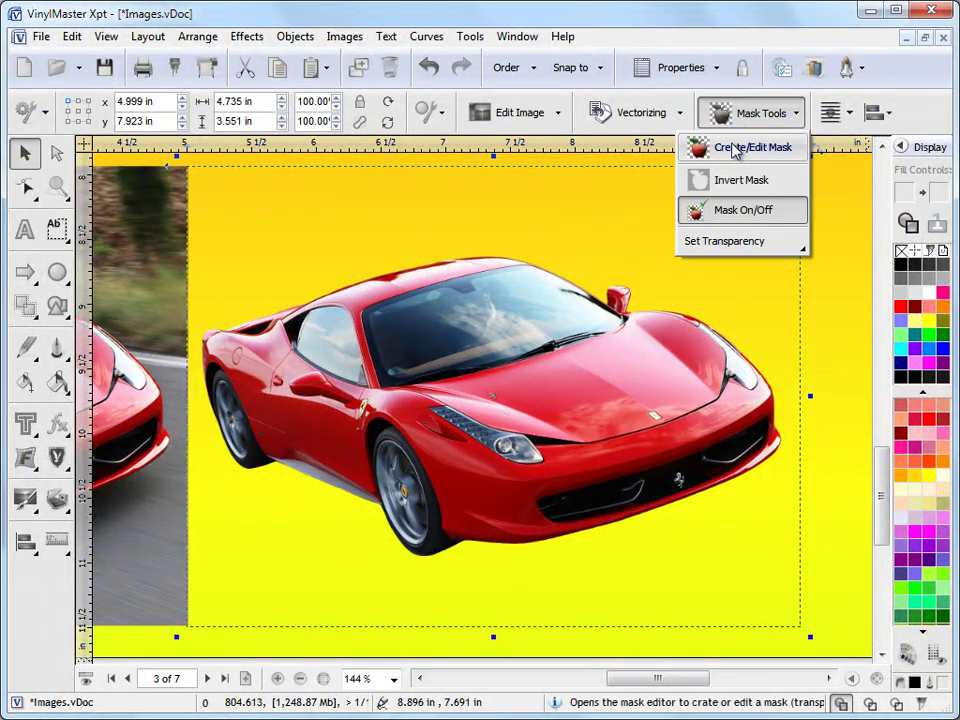
click(724, 146)
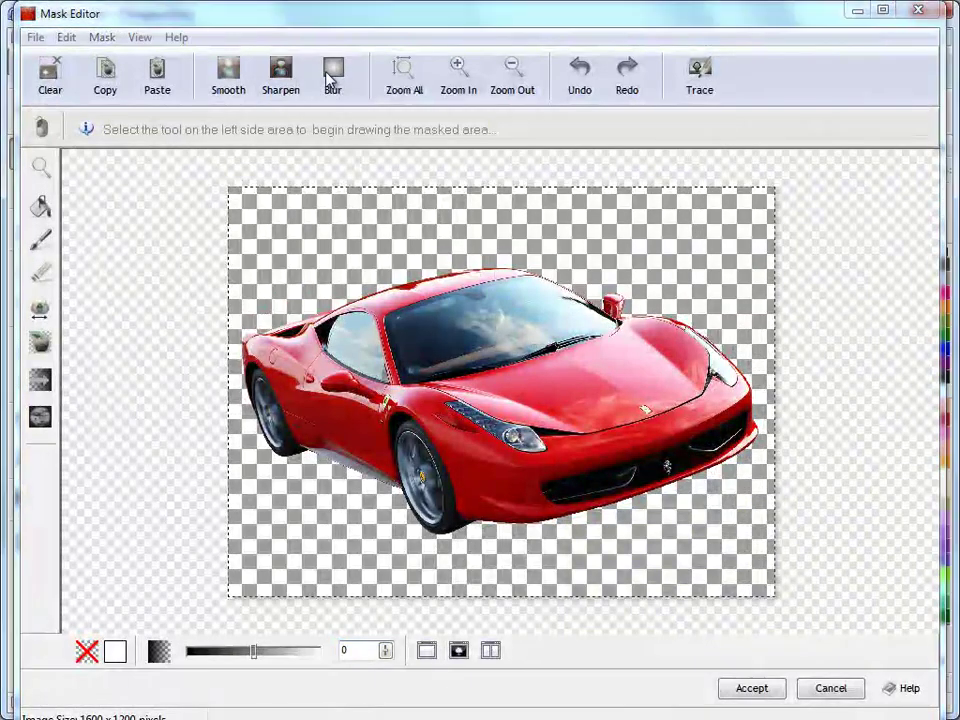
click(332, 72)
key(Return)
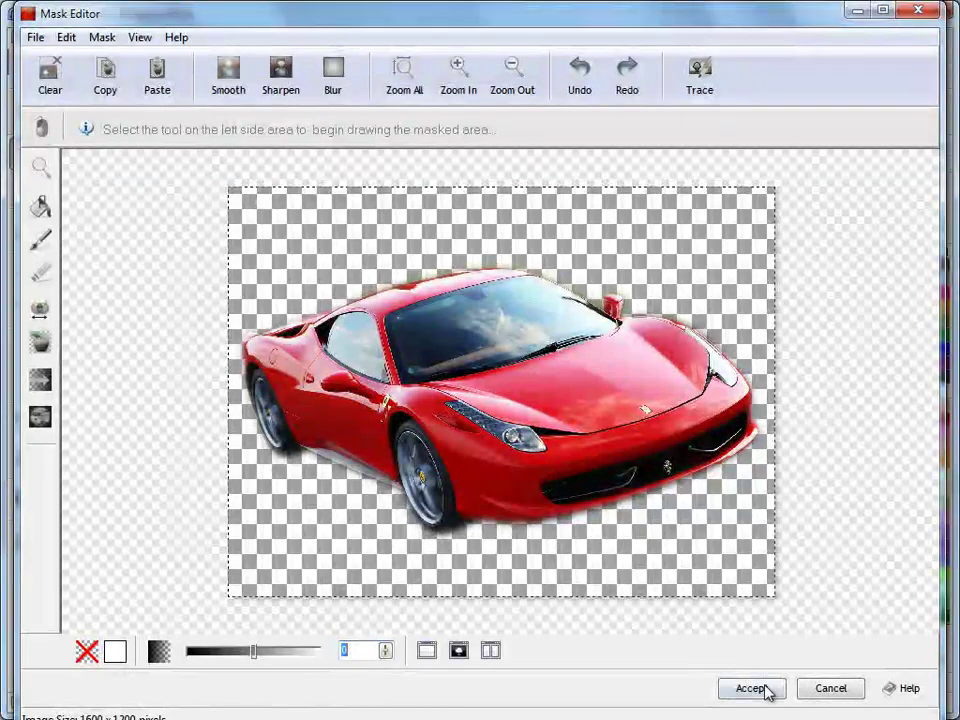
click(763, 689)
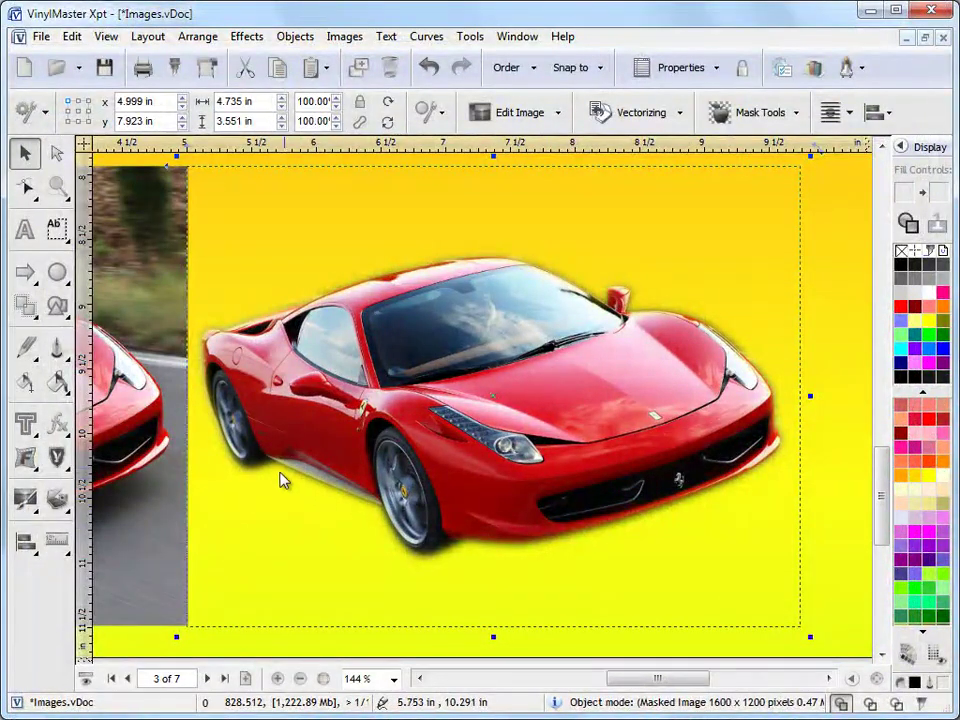
click(428, 68)
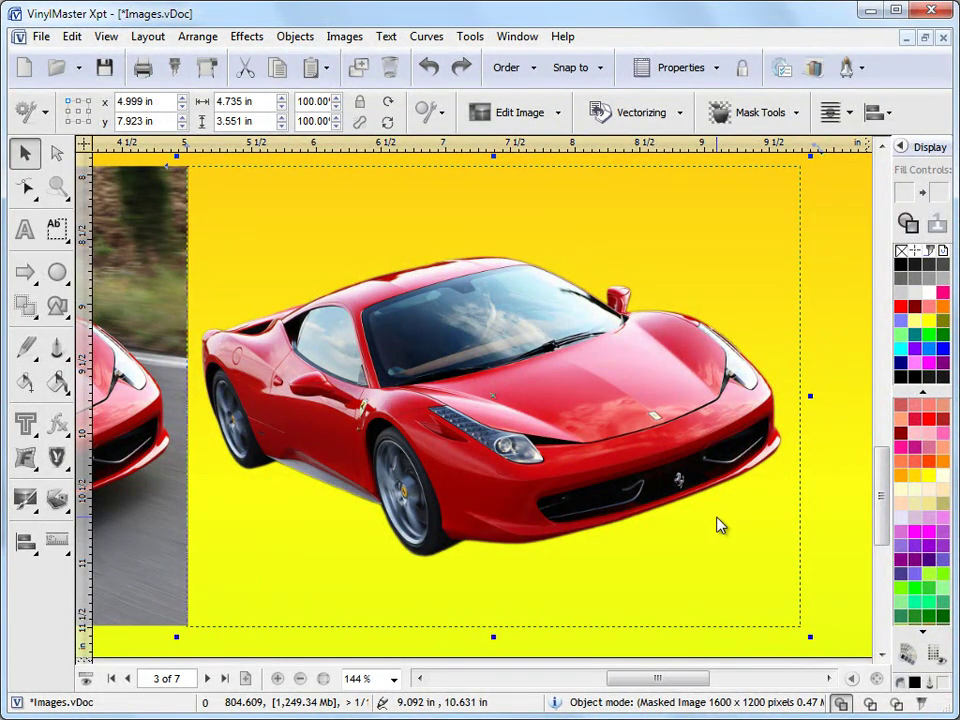
Turn off the mask on the cut-out fly image to show its flower background.
drag(882, 467, 884, 370)
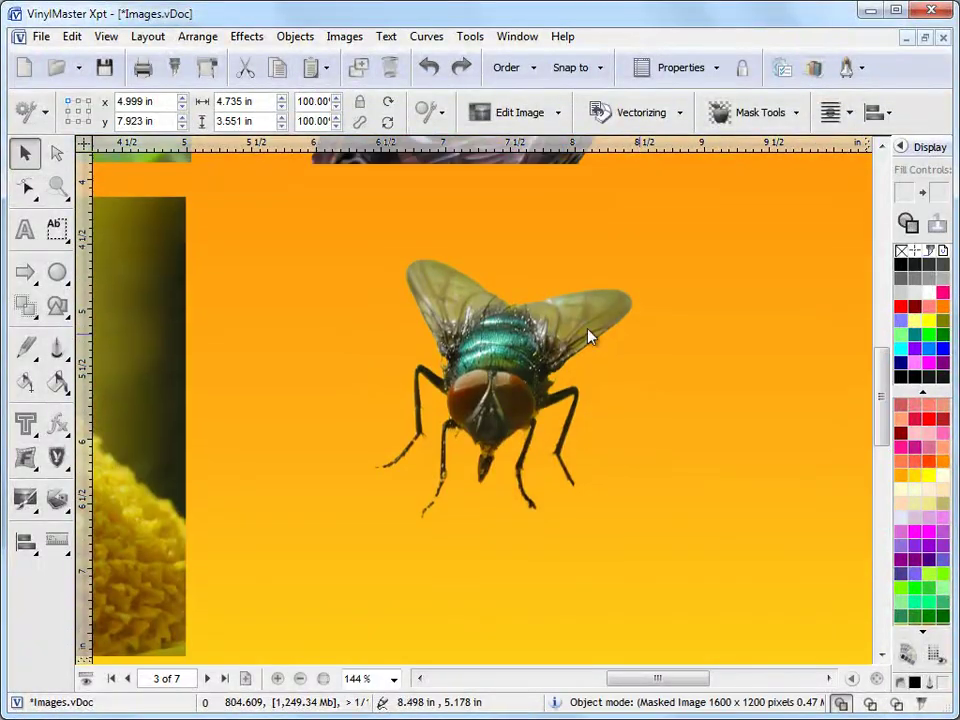
click(780, 113)
click(754, 208)
click(836, 337)
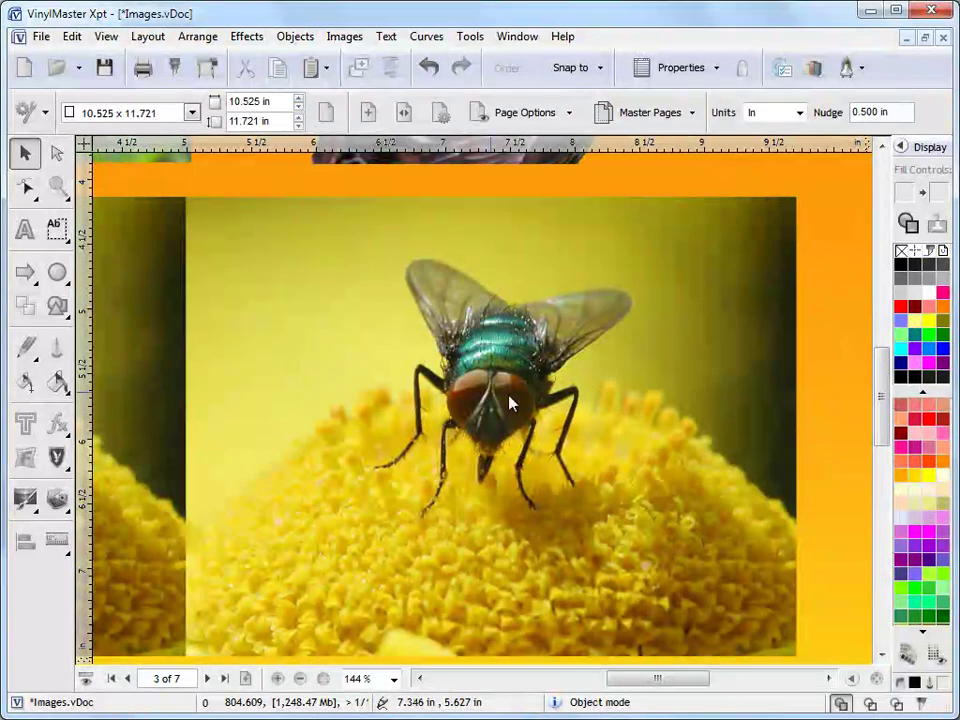
Turn the fly image's mask back on to isolate the insect.
click(567, 450)
click(761, 112)
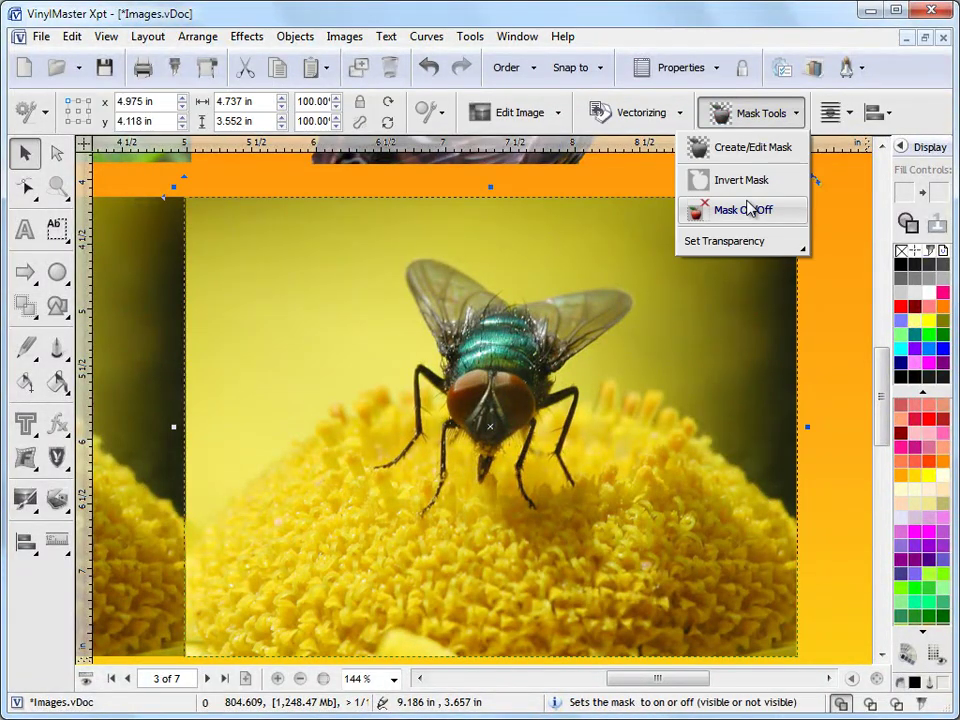
click(729, 208)
mouse_move(785, 243)
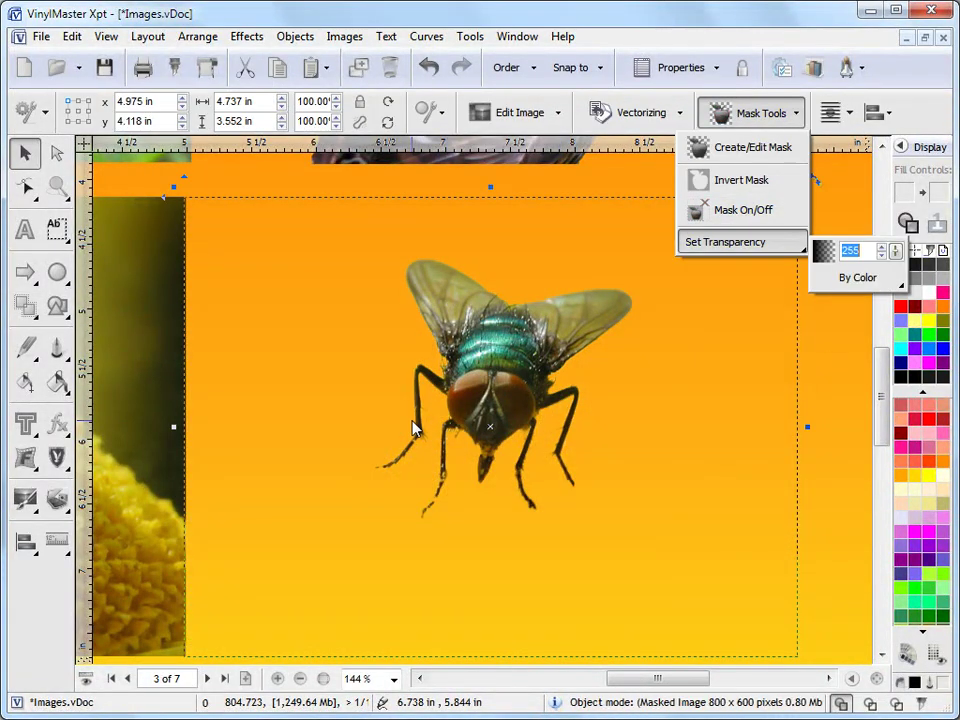
click(825, 403)
Turn off the mask on the cut-out duck image to show its green background.
scroll(859, 374, up, 5)
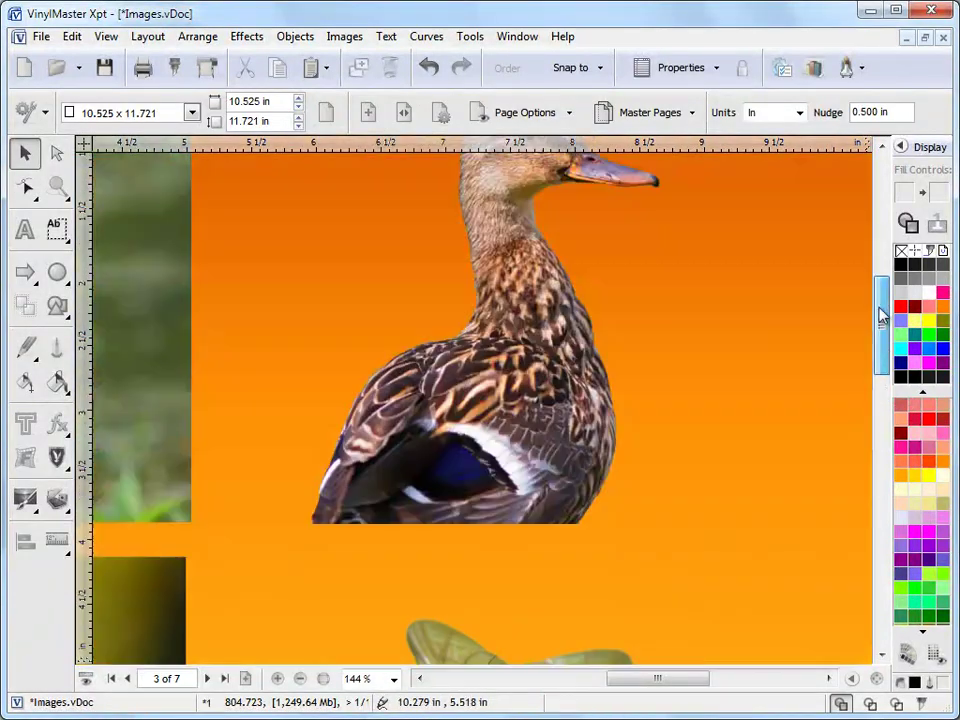
click(430, 263)
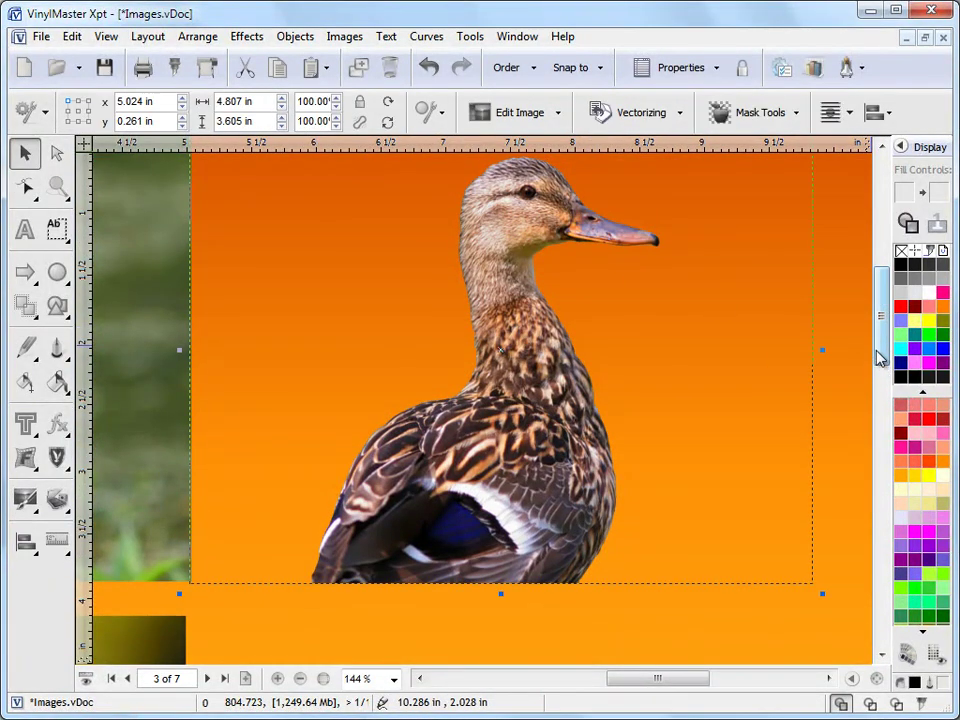
scroll(878, 358, up, 1)
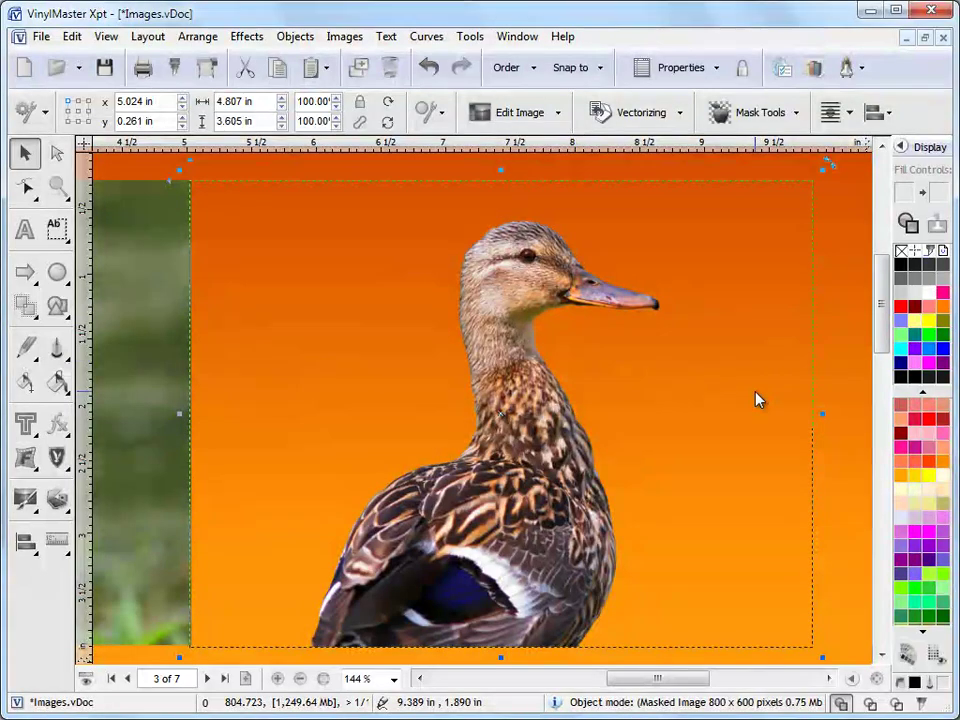
click(752, 129)
click(748, 210)
mouse_move(800, 243)
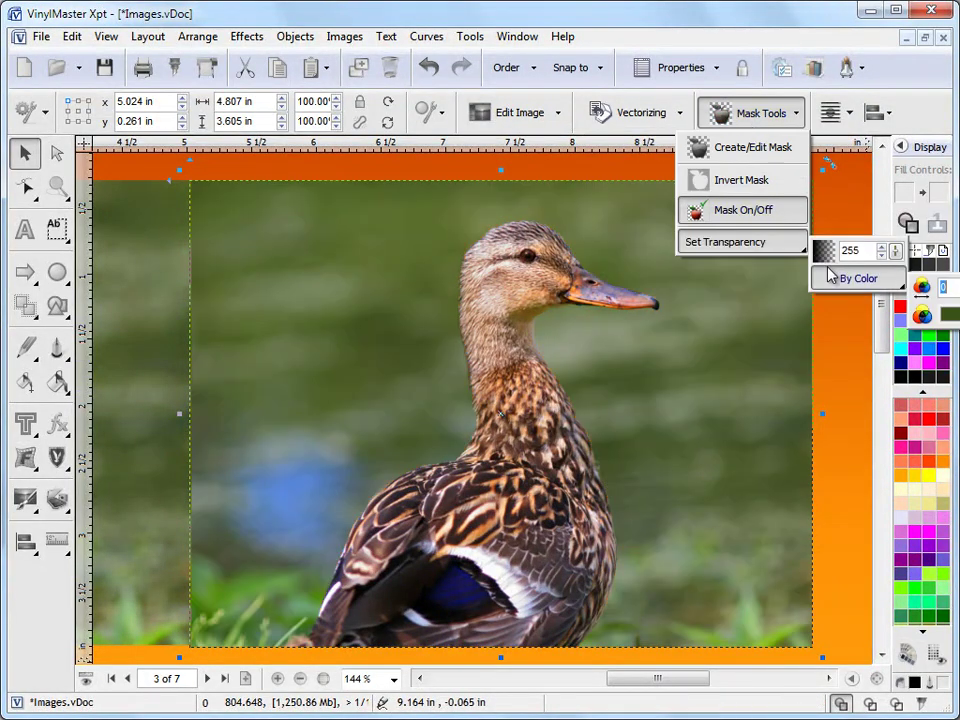
click(760, 214)
click(760, 214)
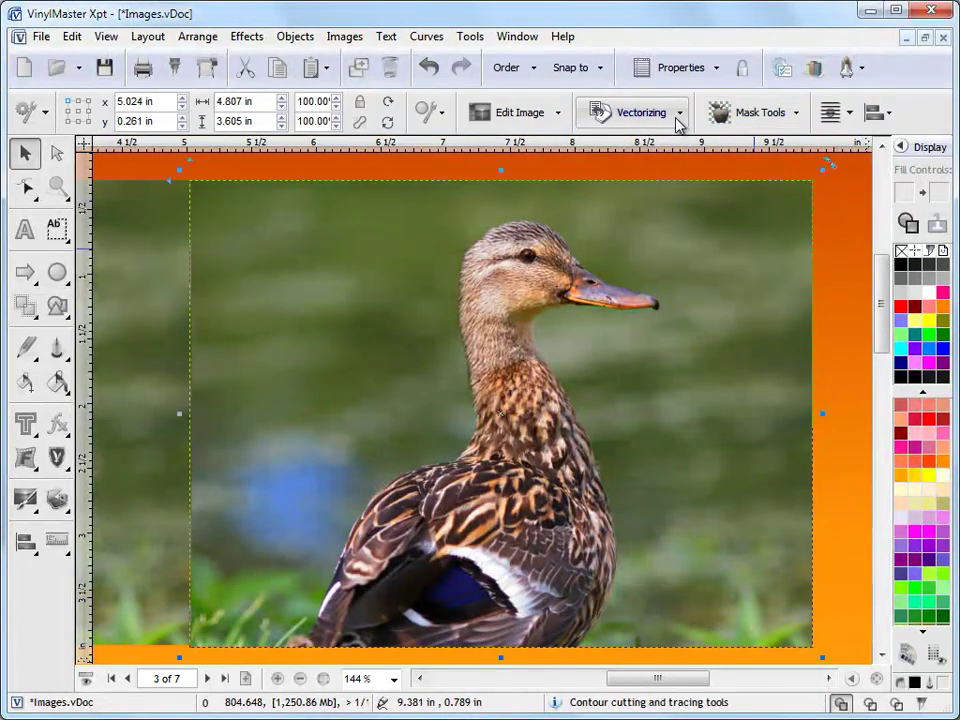
Turn the duck image's mask back on and deselect the image.
click(760, 112)
click(743, 210)
mouse_move(795, 243)
click(835, 328)
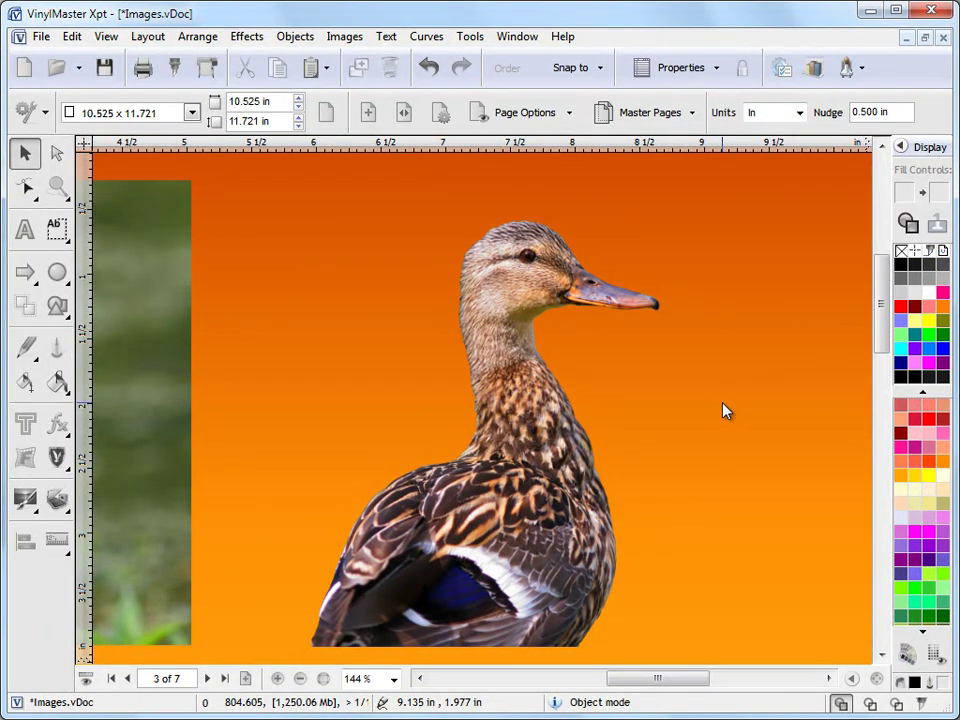
Copy the masked red car from page 3, paste it onto page 2 and move it near the page's upper edge.
click(876, 680)
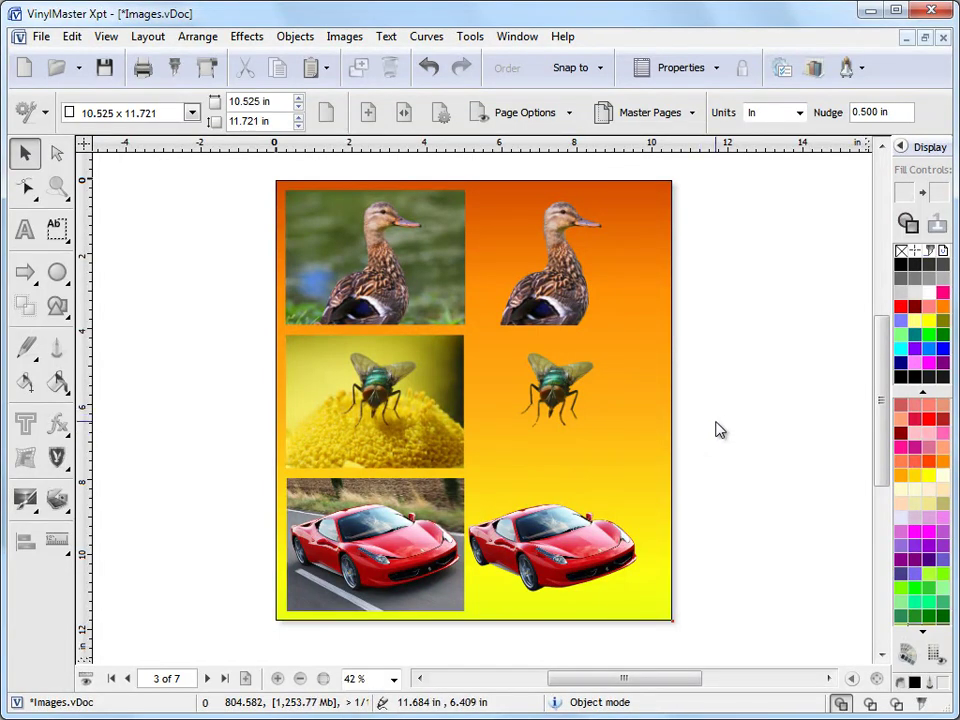
click(551, 540)
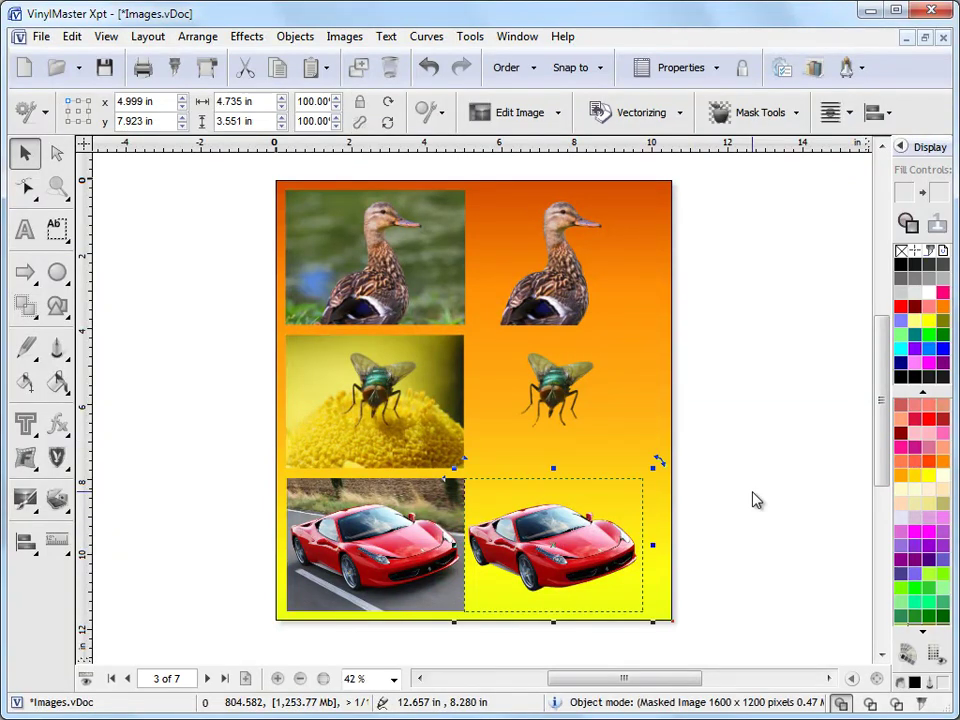
click(127, 679)
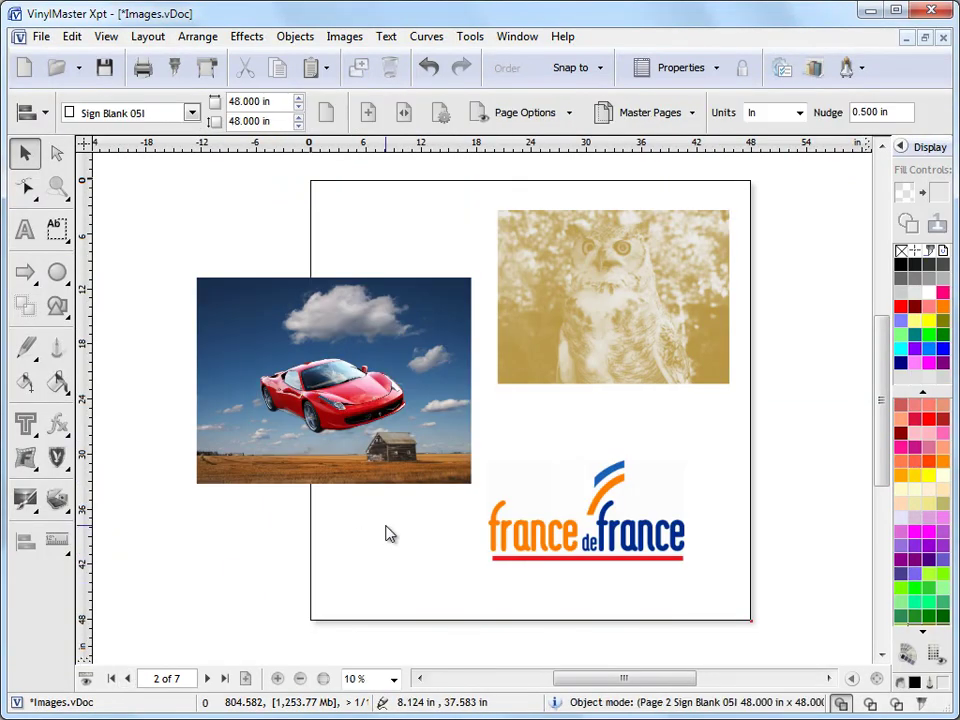
key(ctrl+v)
drag(375, 268, 368, 214)
Delete the old red car lying over the sky-and-barn picture.
click(375, 408)
click(372, 407)
key(Delete)
Move the sky-and-barn picture and the owl picture down to the lower corners of the page.
drag(364, 358, 318, 580)
drag(558, 343, 717, 622)
click(529, 336)
Enlarge the pasted car image to about 32.4 × 24.3 in and place it in the upper part of the page.
click(378, 218)
drag(401, 242, 551, 358)
drag(475, 282, 504, 294)
drag(572, 357, 673, 434)
drag(446, 260, 404, 216)
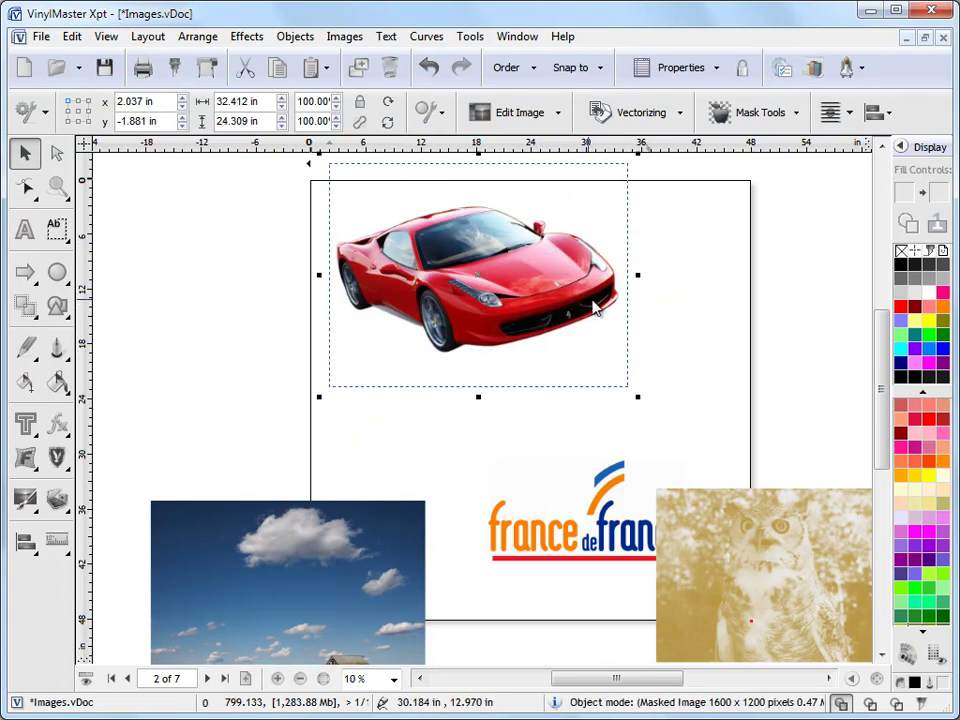
click(766, 379)
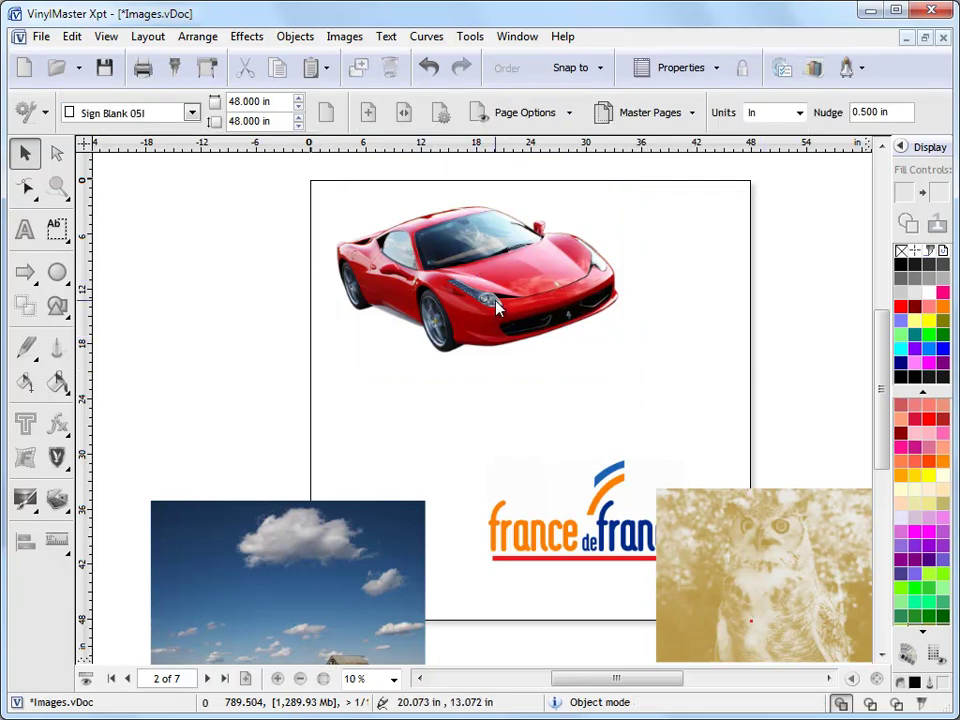
Add the text "Ferrari Sales" in Arial, enlarge it to about 25.8 × 3.4 in and centre it beneath the car.
click(25, 229)
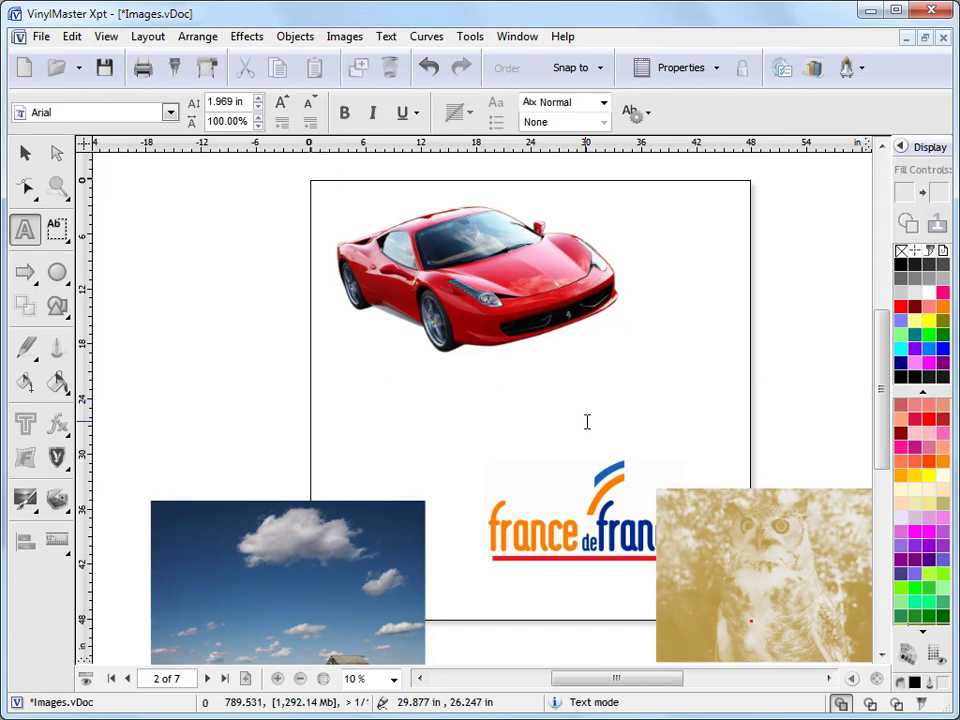
text(Ferrari Sales)
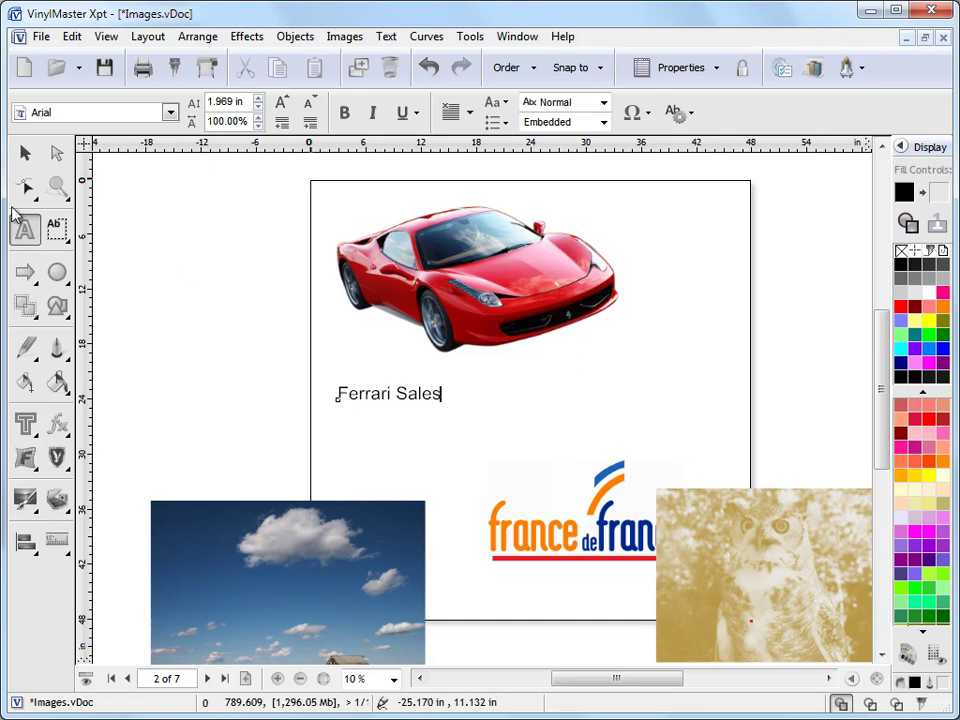
click(25, 152)
drag(454, 418, 507, 421)
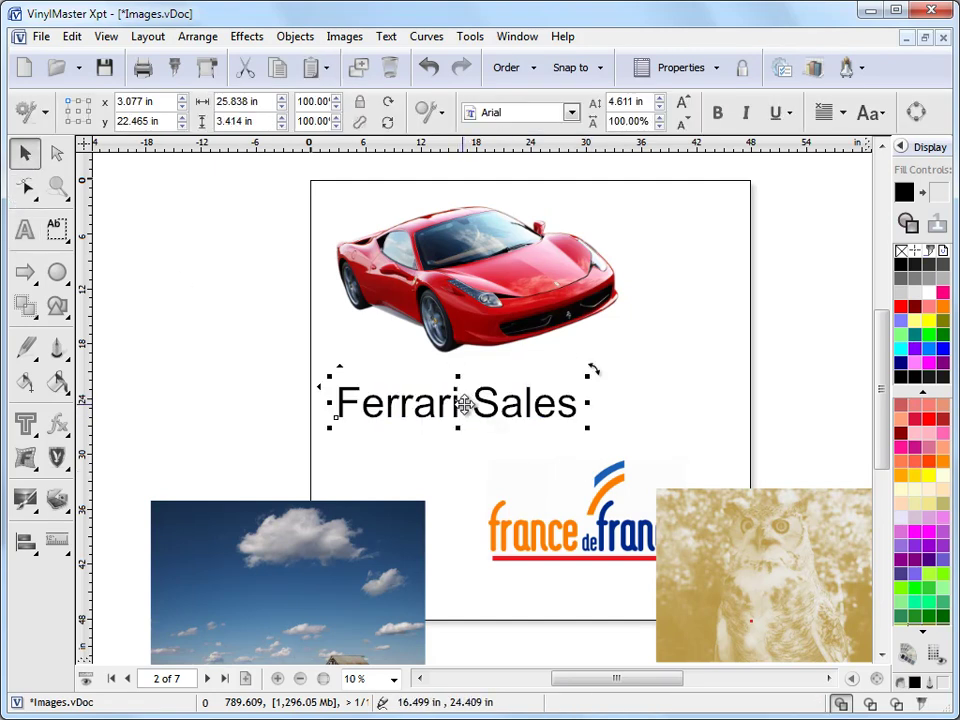
drag(456, 398, 471, 398)
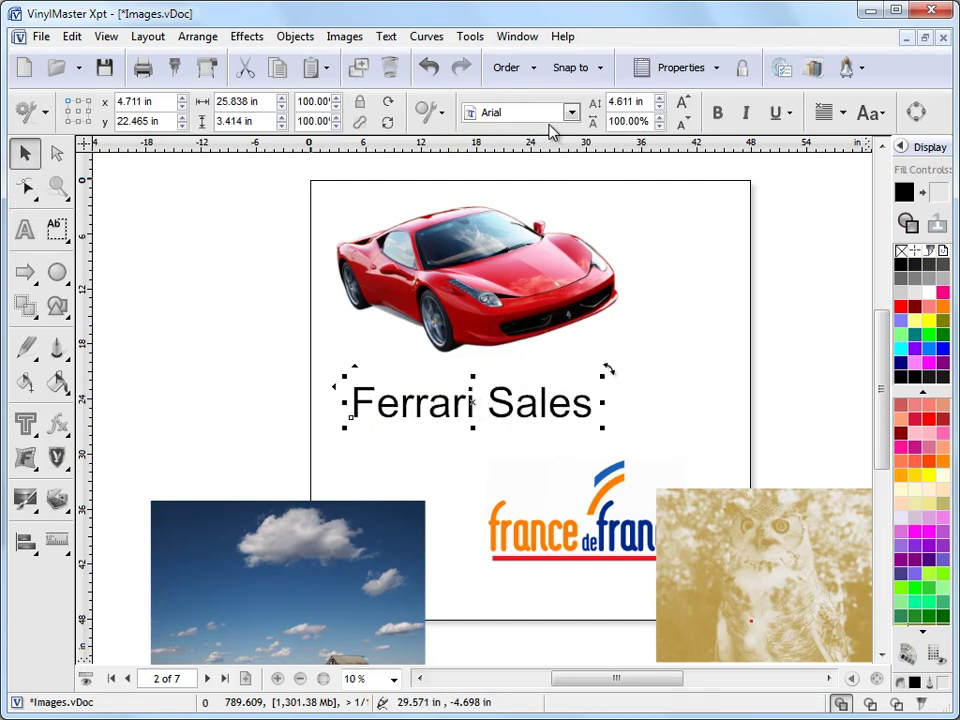
Make the "Ferrari Sales" text bold and red, and apply the inline text effect with a black outline.
key(space)
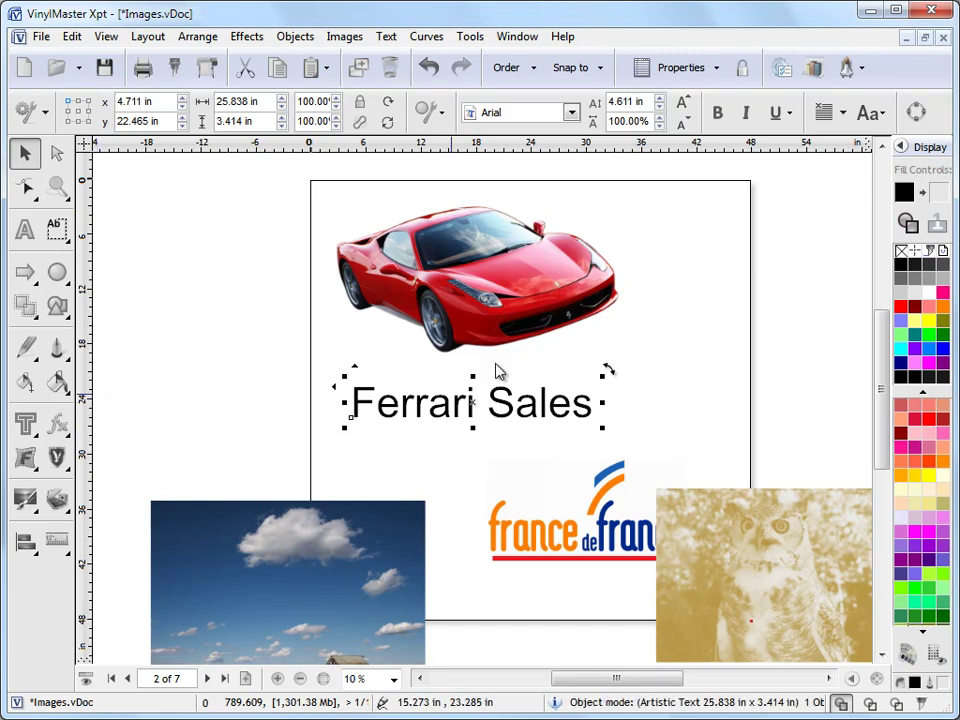
click(717, 112)
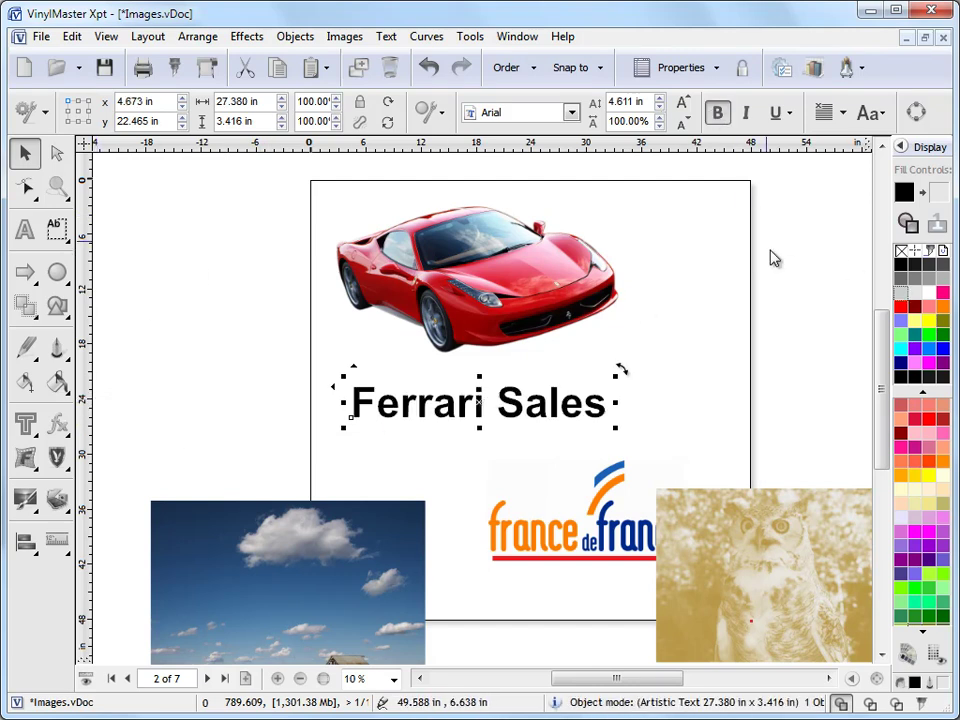
click(902, 307)
click(17, 435)
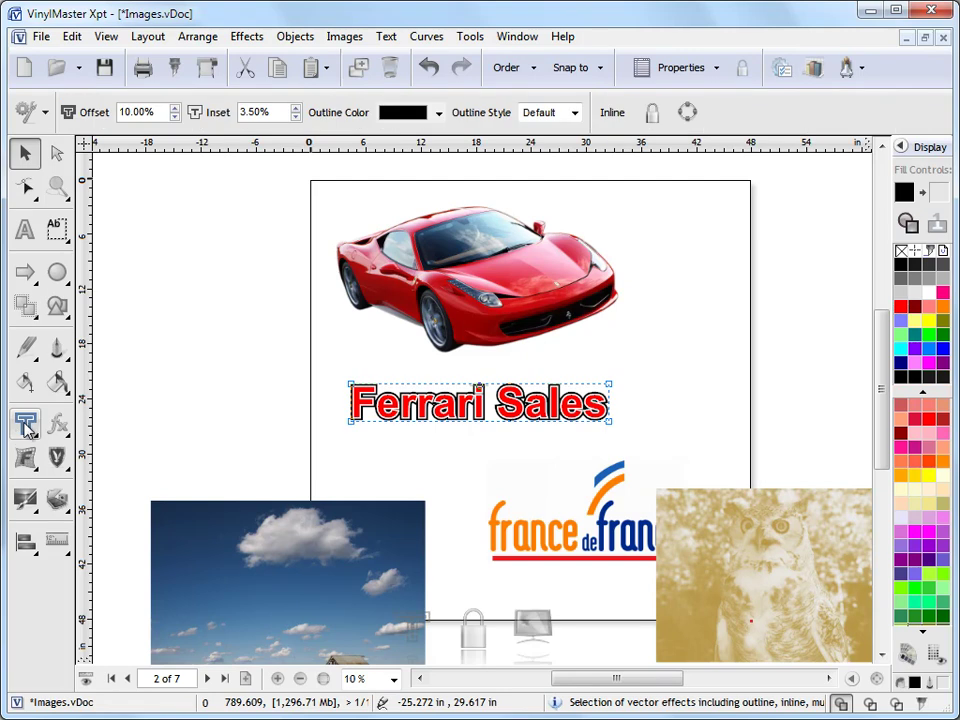
click(328, 386)
Move the outlined "Ferrari Sales" text up so that it sits directly beneath the car.
drag(485, 410, 478, 379)
click(654, 253)
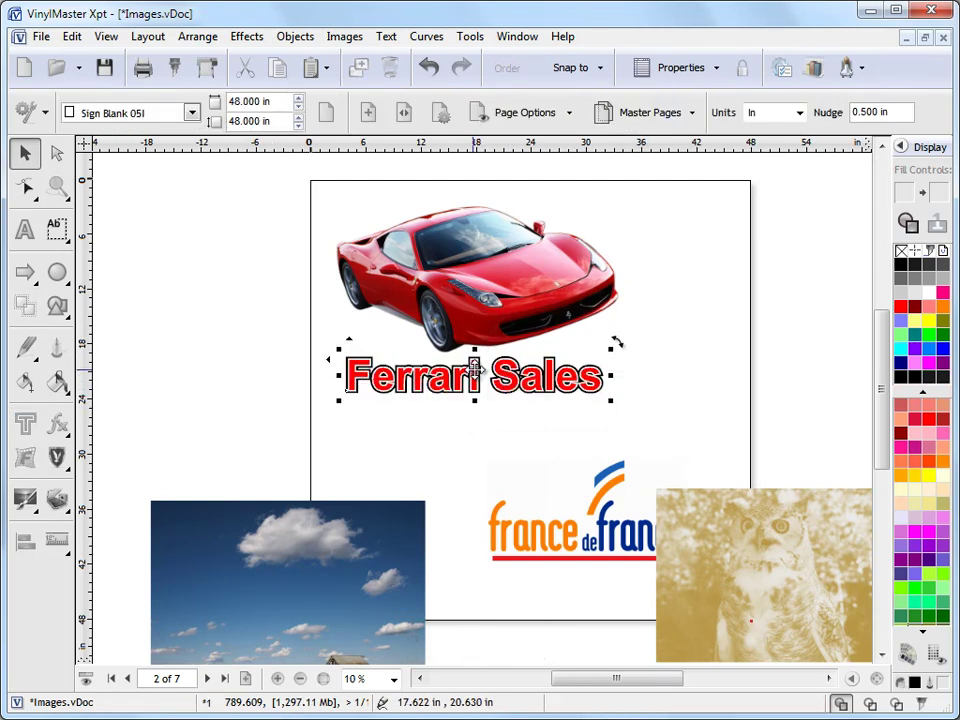
click(677, 326)
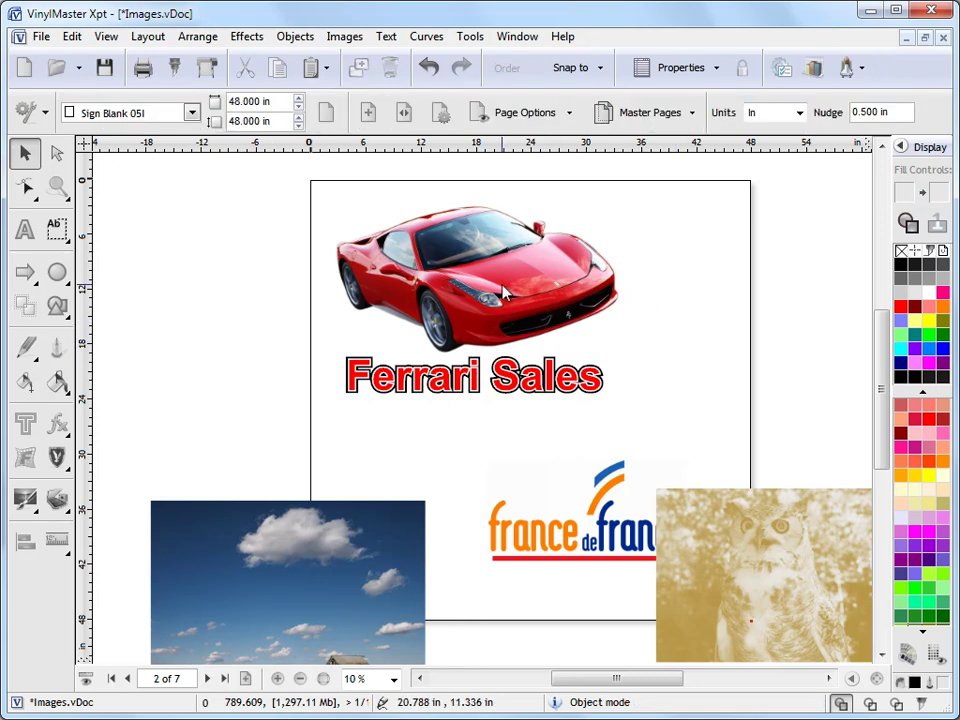
Start a contour cut for the car and the "Ferrari Sales" text, including the image's auto-traced contour.
drag(286, 185, 688, 444)
shift+click(544, 274)
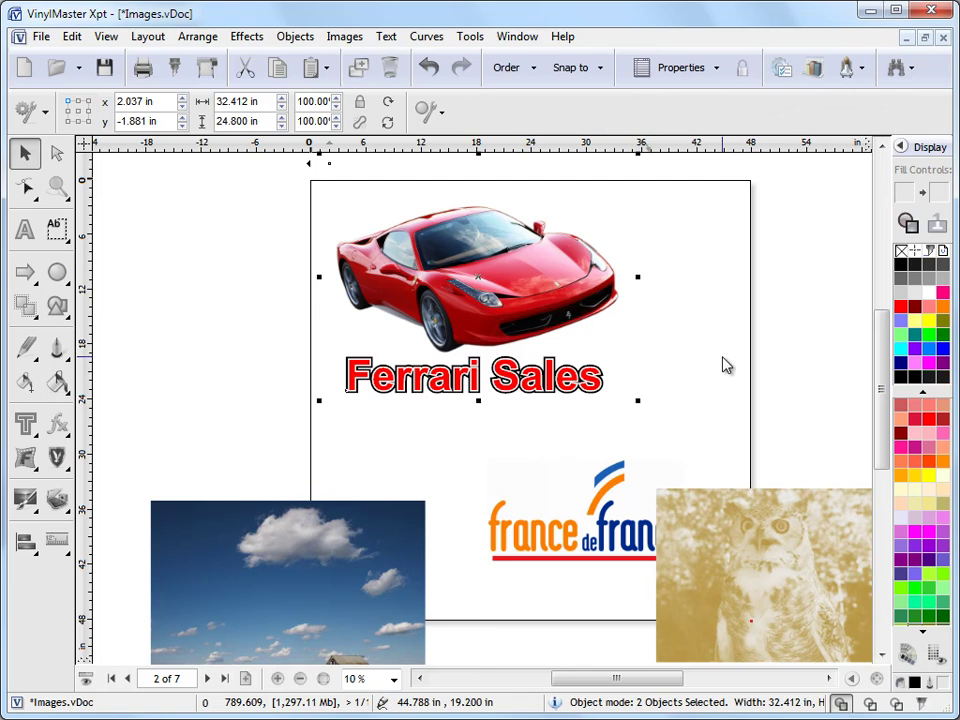
click(25, 305)
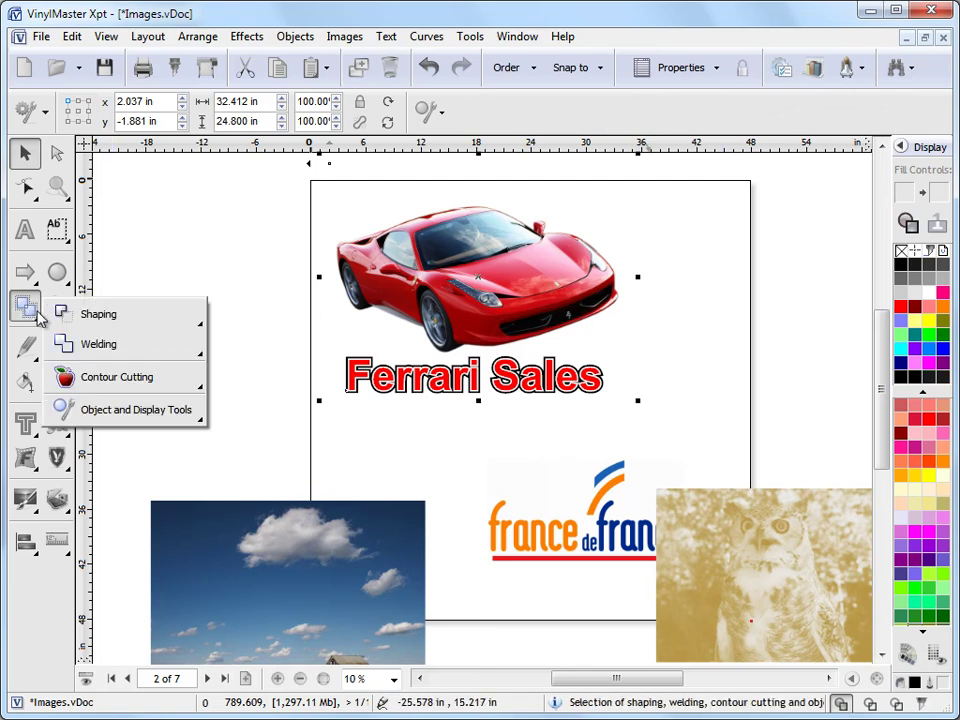
mouse_move(120, 381)
click(282, 390)
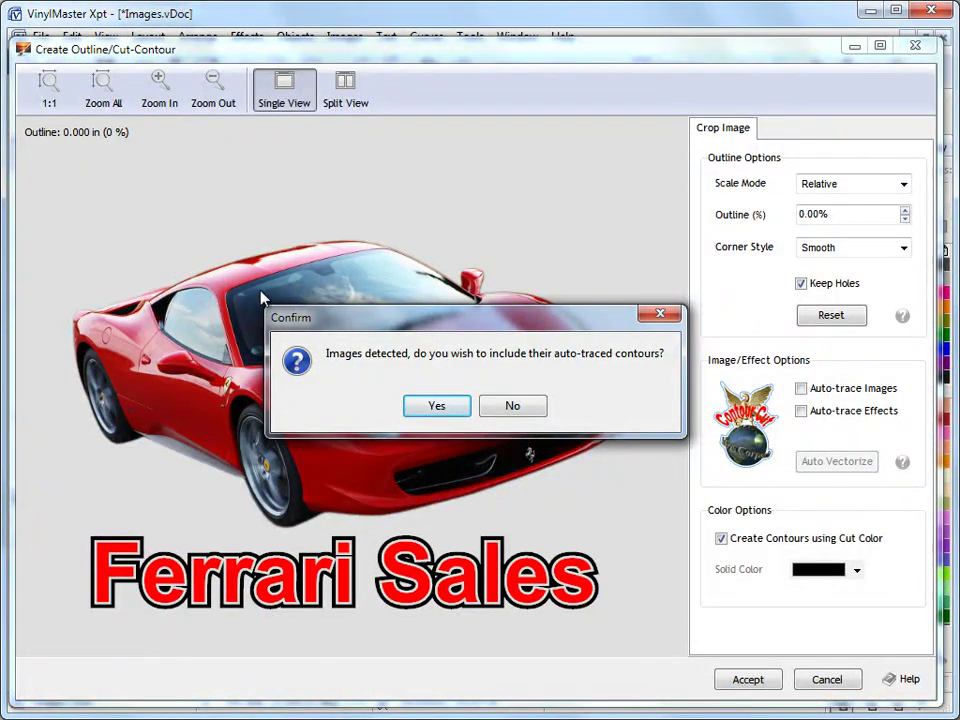
click(440, 406)
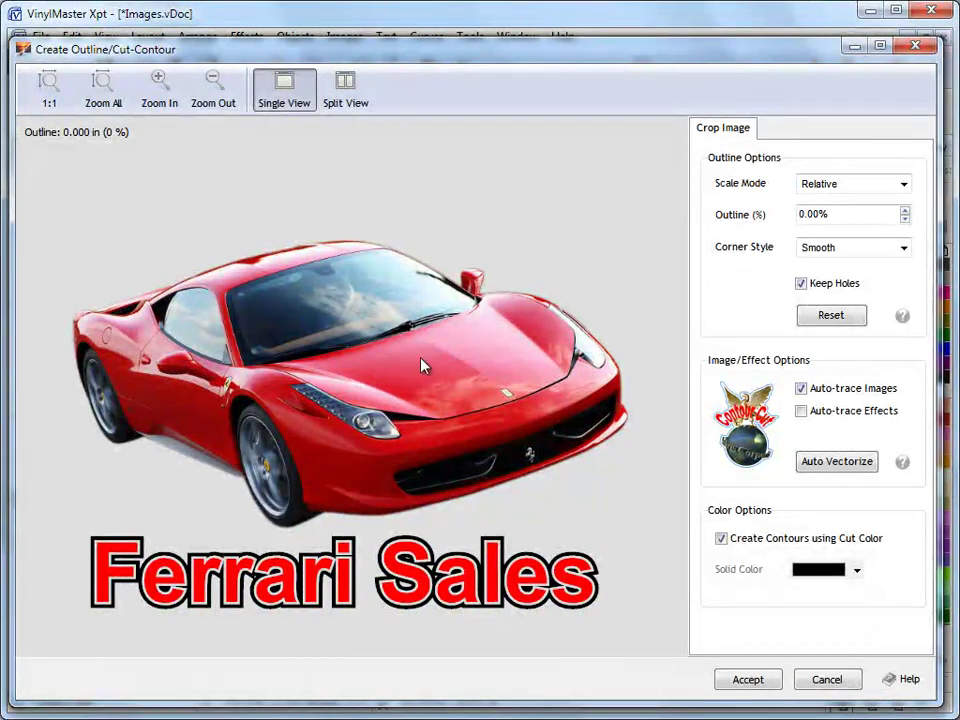
Set the contour's relative outline to 4% and create the cut contour around the car and text.
click(904, 210)
click(904, 211)
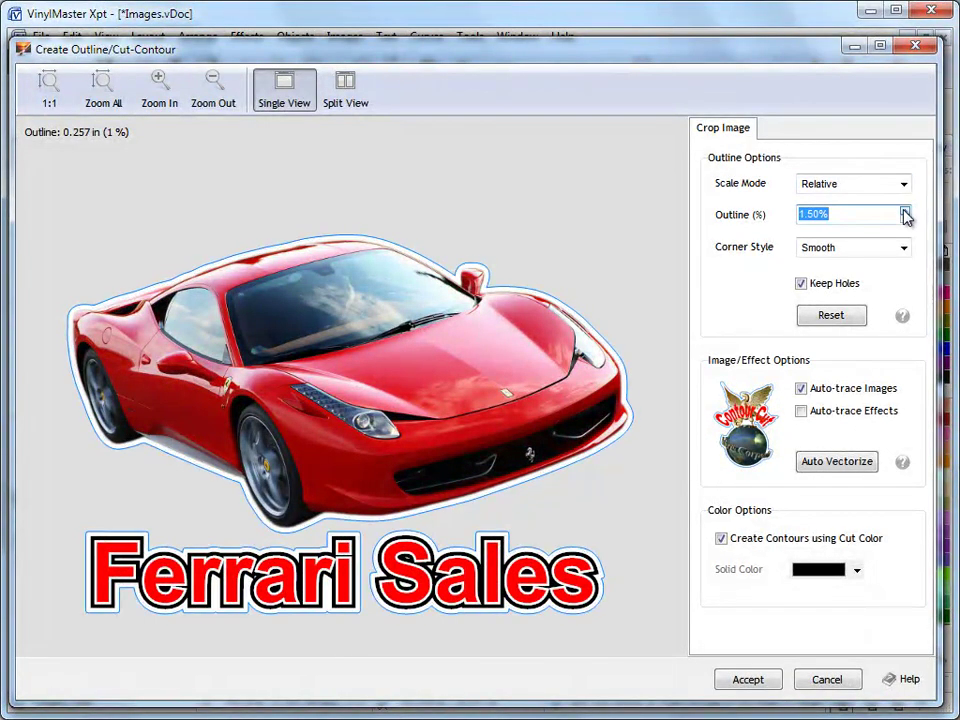
click(904, 210)
click(904, 210)
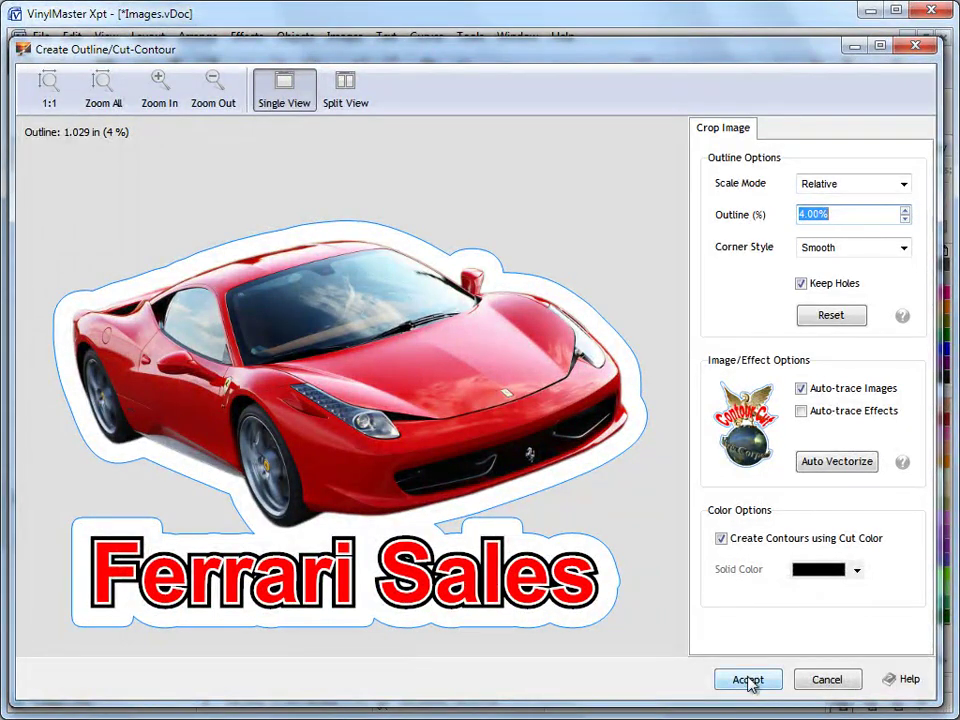
click(748, 680)
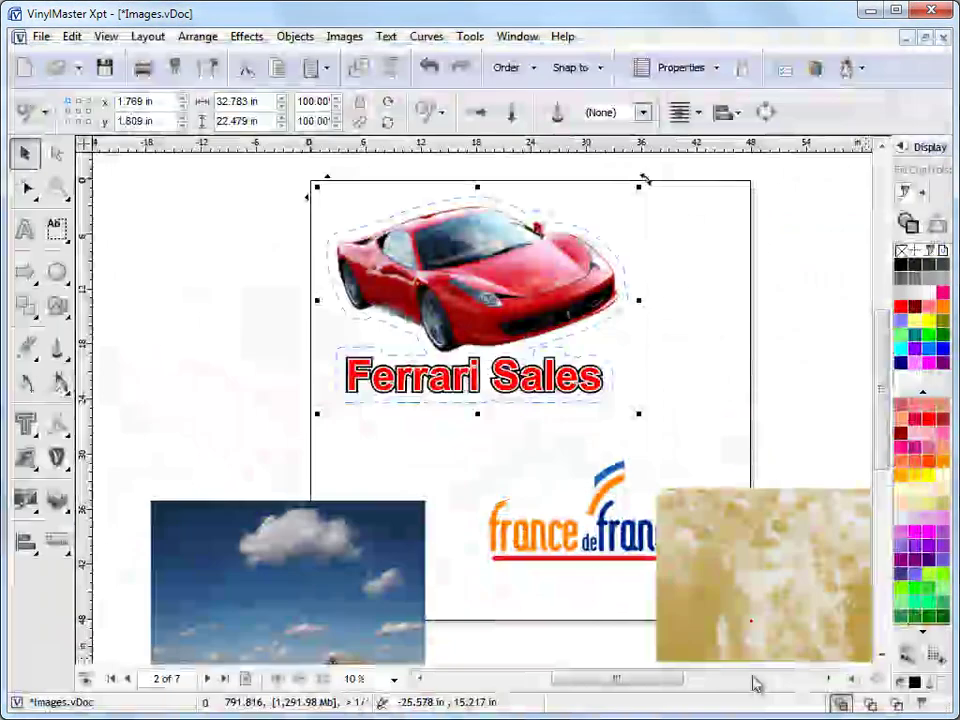
click(703, 379)
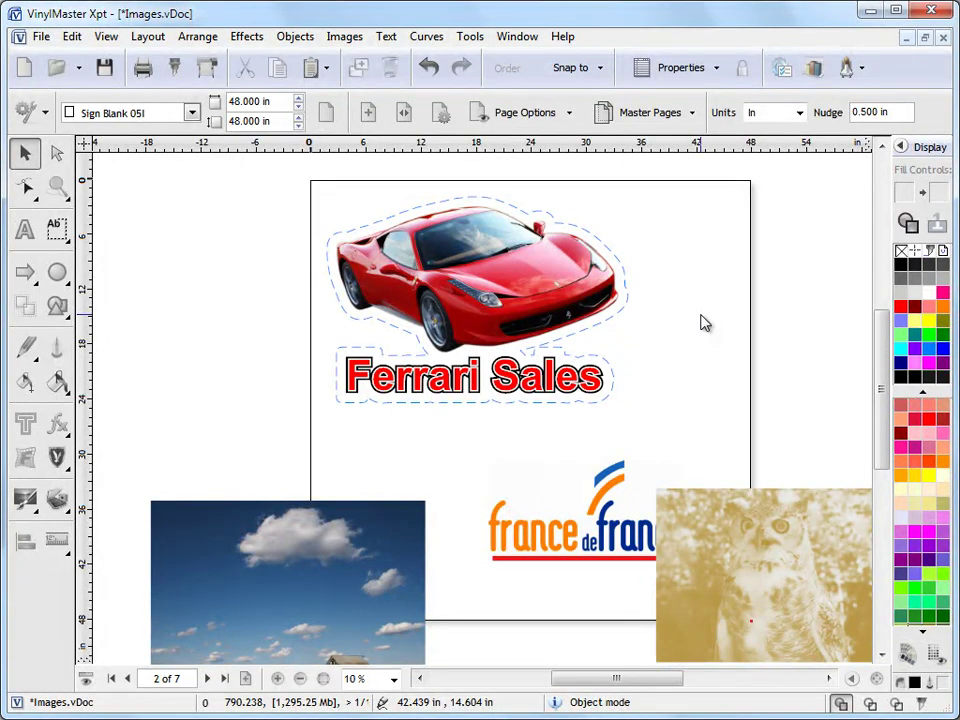
Move the cut contour aside to the left of the car, and undo both this move and the contour's creation.
drag(627, 290, 442, 277)
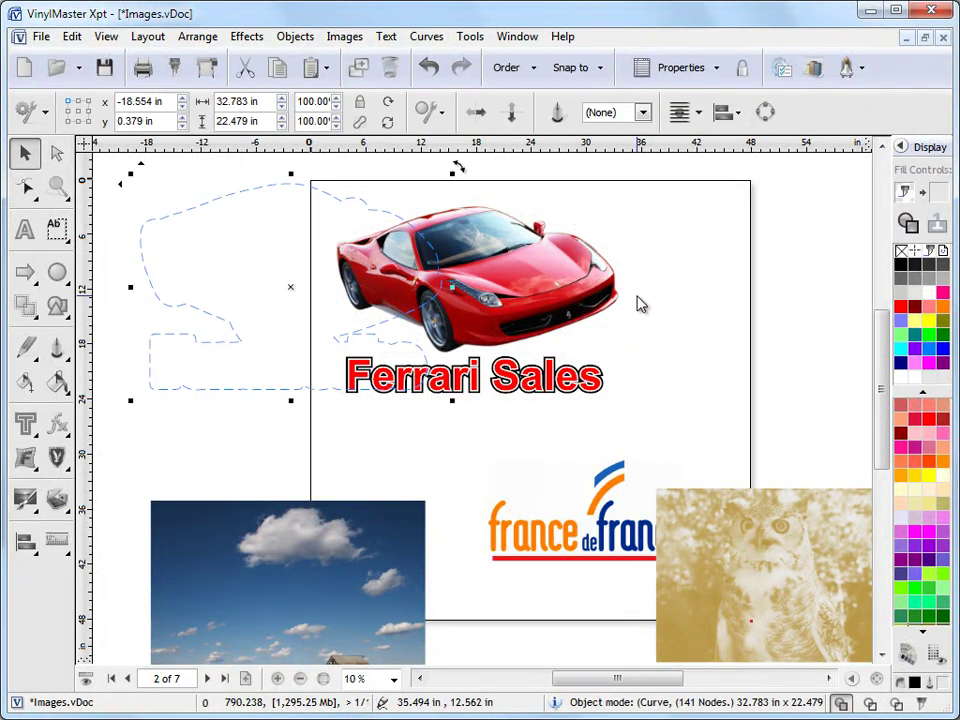
click(428, 67)
click(428, 67)
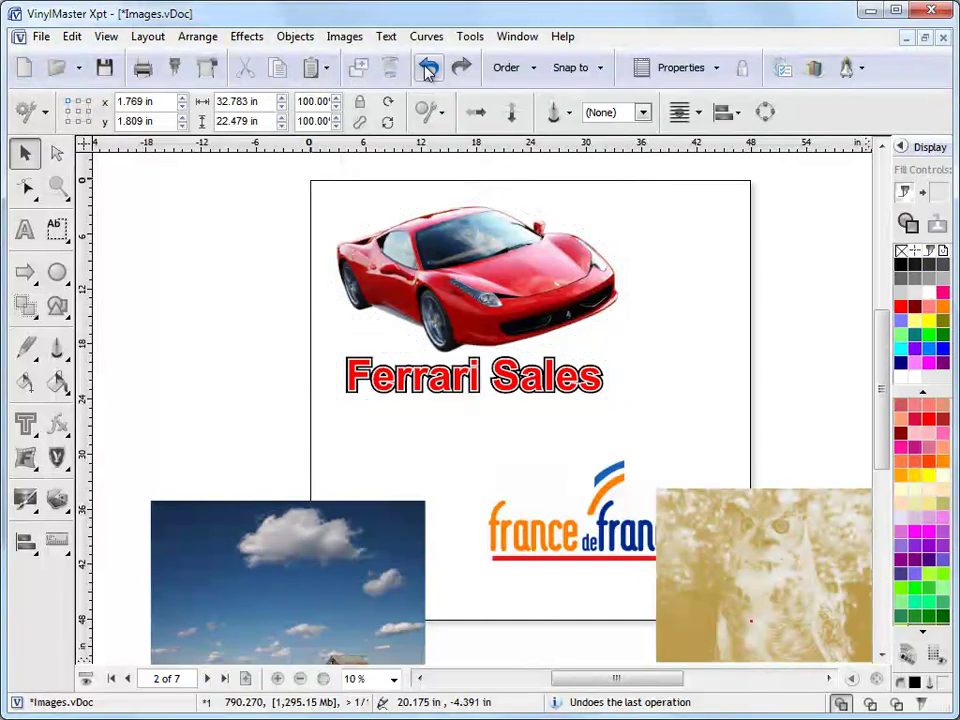
Move the car and the "Ferrari Sales" text to the lower left of the page and the sky-and-barn picture to the upper part.
drag(552, 320, 431, 320)
click(575, 386)
drag(579, 386, 432, 400)
click(632, 408)
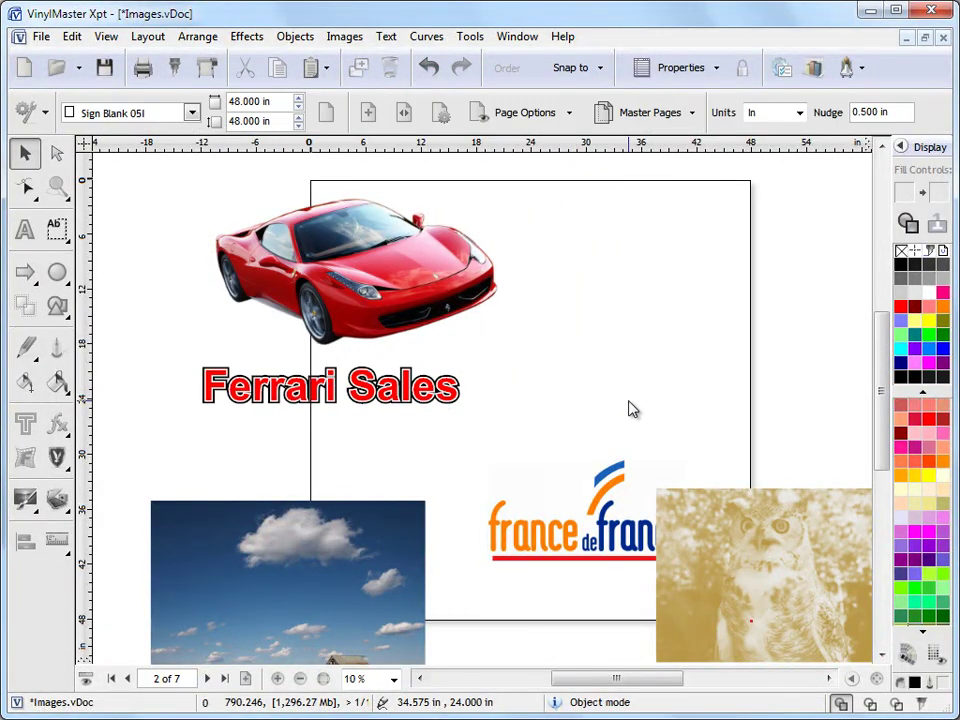
drag(388, 568, 744, 281)
drag(143, 178, 561, 482)
drag(446, 305, 322, 625)
click(340, 395)
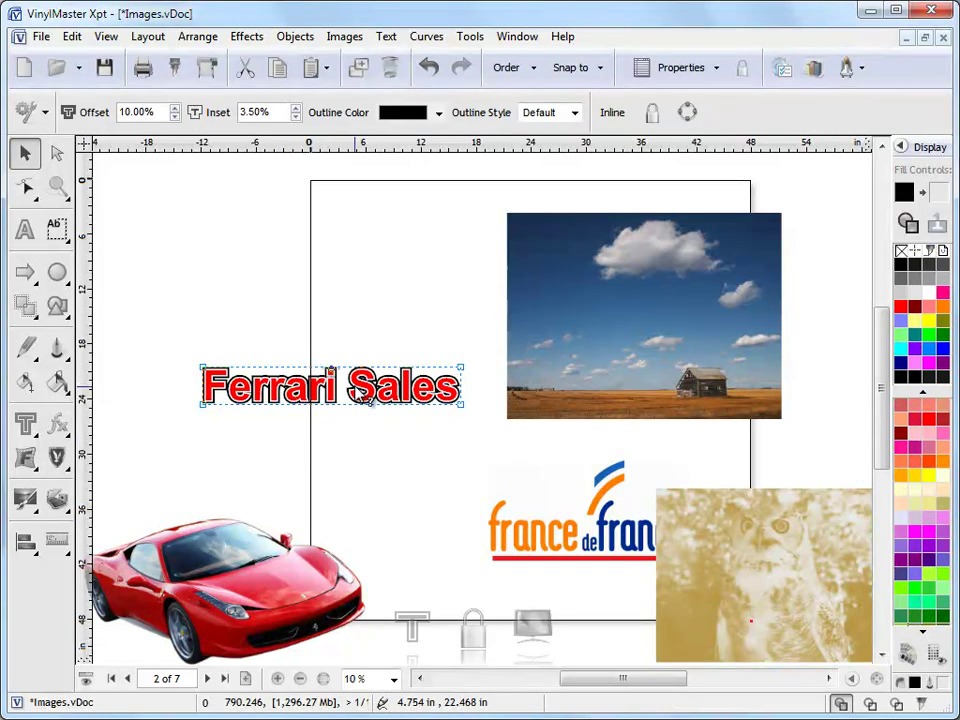
drag(340, 395, 435, 588)
drag(537, 343, 363, 323)
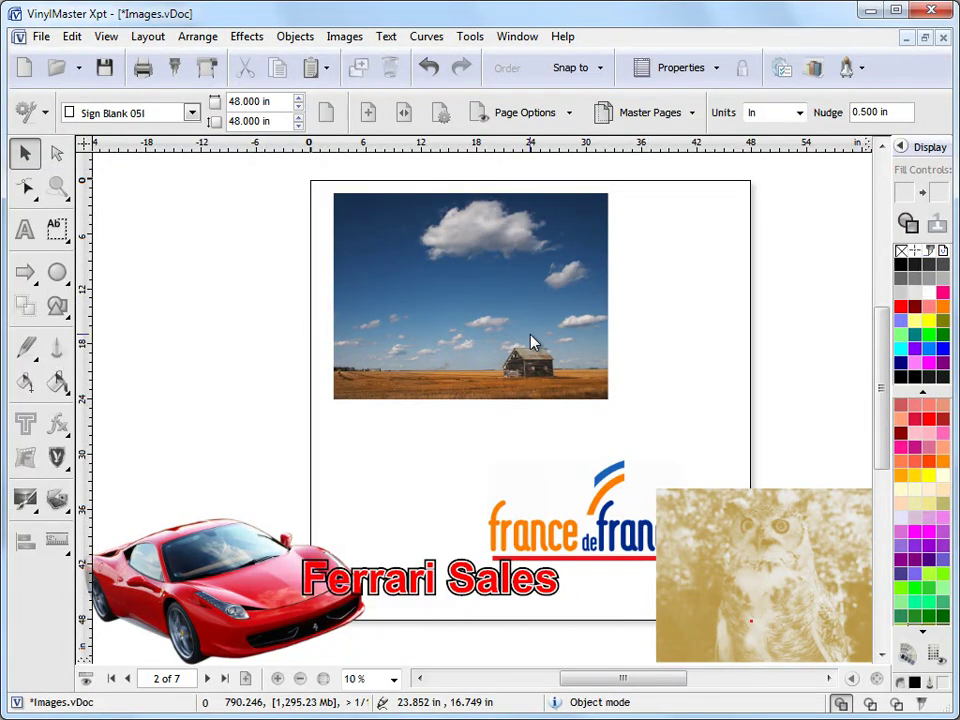
Insert the image tiger1.jpg from the sample Images folder near the upper left of the page.
click(350, 37)
click(368, 60)
drag(926, 243, 928, 508)
click(686, 452)
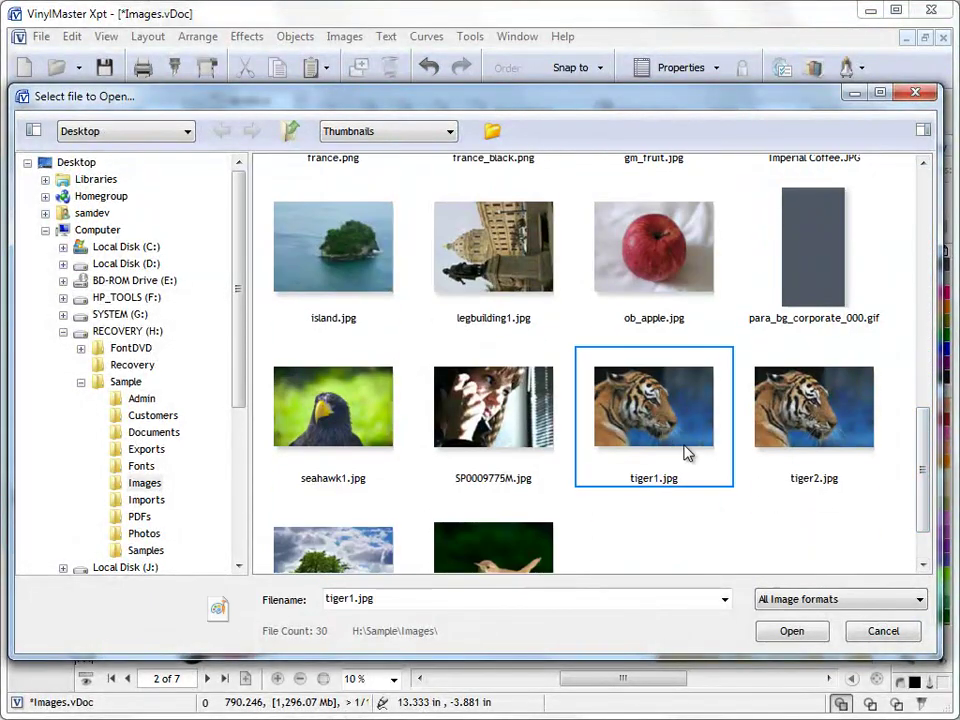
click(792, 632)
click(280, 211)
Enlarge the tiger image to about 33.7 × 22.5 in and lay it over the sky-and-barn picture, extending past its left edge.
drag(343, 254, 561, 422)
drag(500, 364, 520, 347)
drag(607, 397, 617, 415)
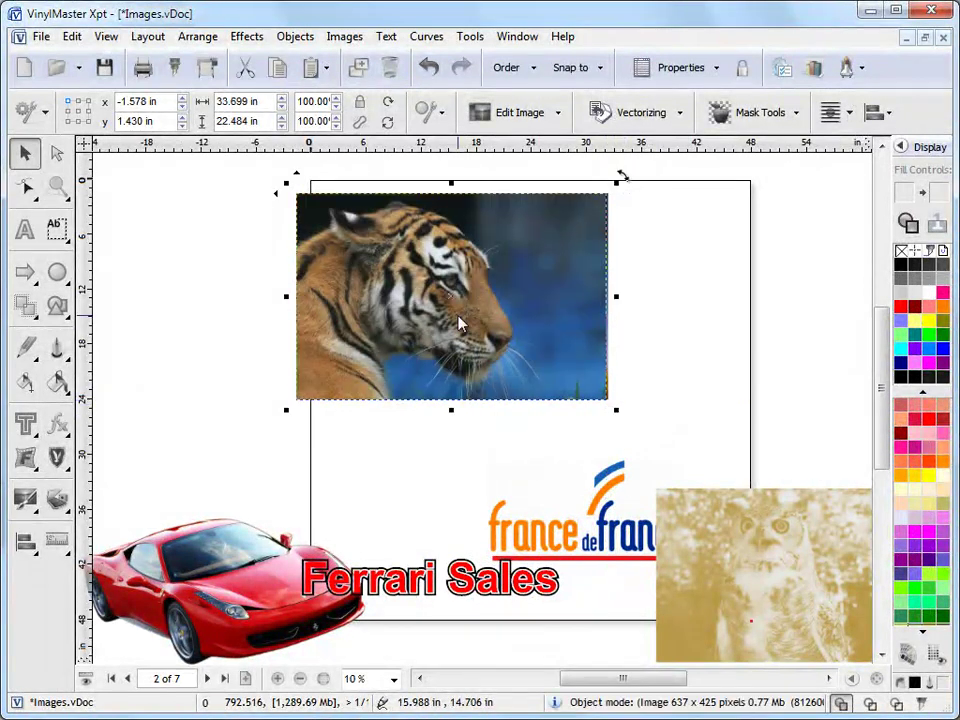
mouse_move(277, 213)
mouse_down()
mouse_move(178, 206)
mouse_move(197, 218)
mouse_move(279, 208)
mouse_move(296, 221)
mouse_move(270, 194)
mouse_up()
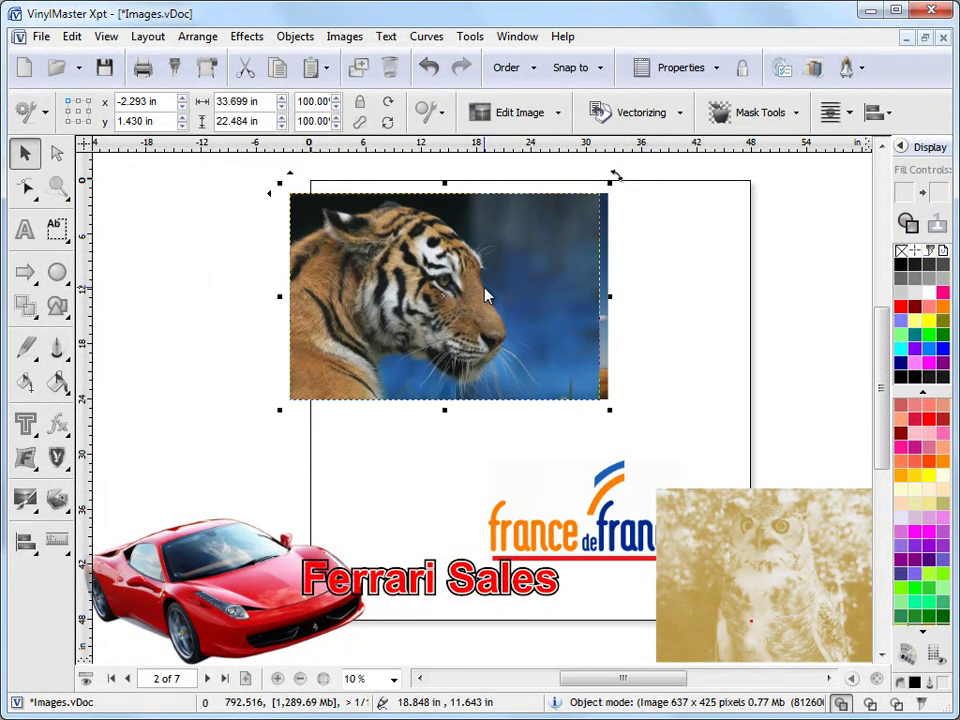
Mask the tiger image with a linear gradient that fades from its right edge towards the tiger's cheek, and accept the mask.
click(760, 113)
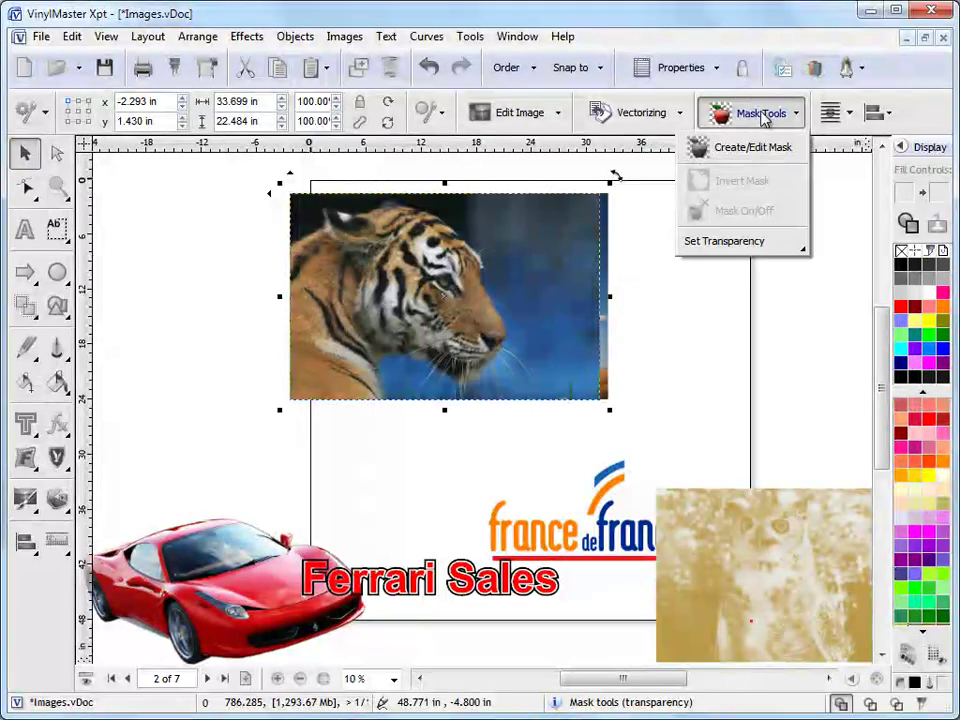
click(750, 150)
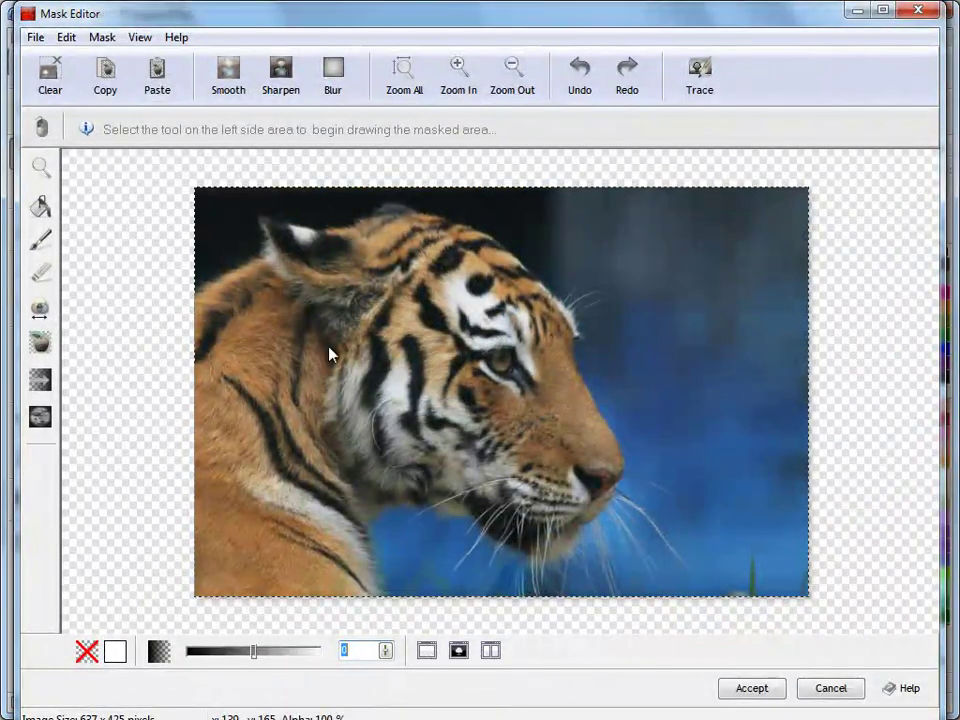
click(46, 385)
drag(823, 400, 423, 403)
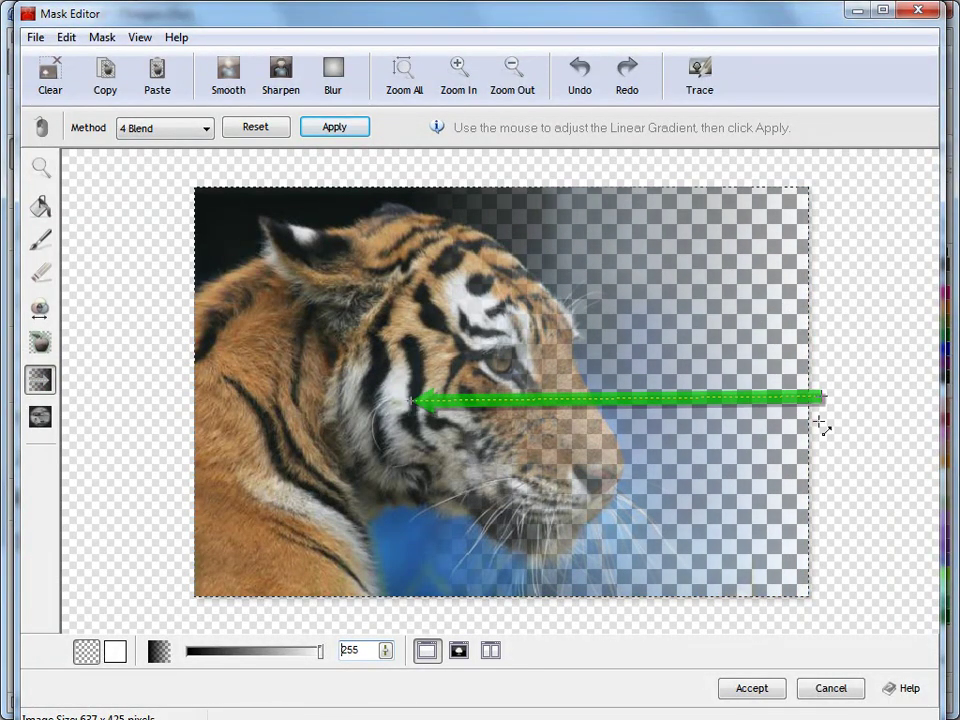
click(350, 135)
drag(821, 388, 390, 403)
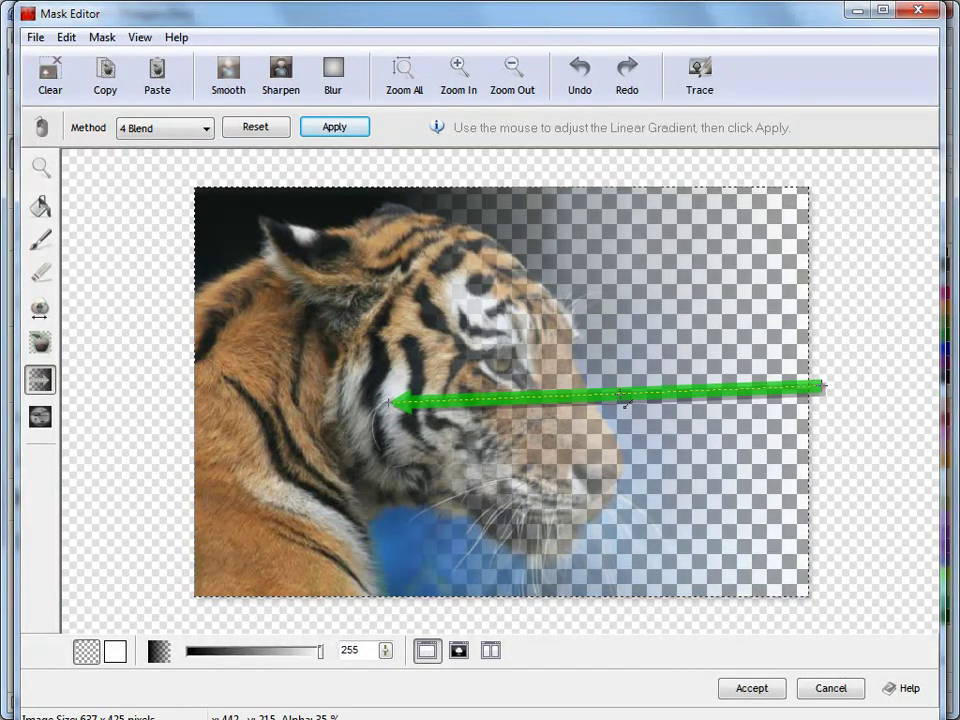
click(303, 133)
click(752, 689)
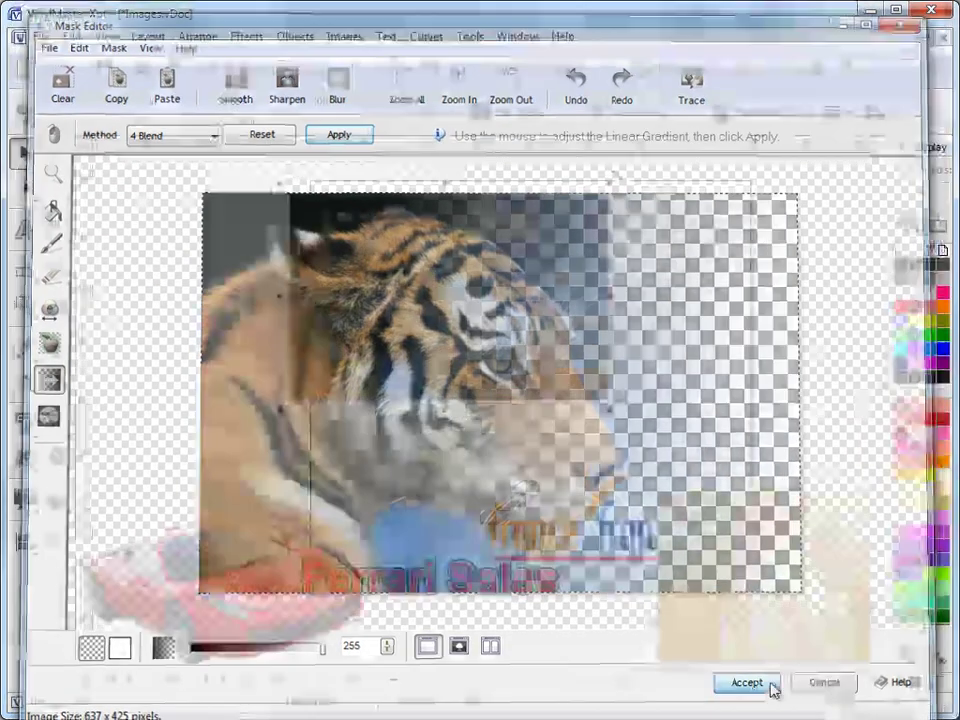
Inspect up close how the masked tiger blends into the sky-and-barn picture.
click(735, 375)
click(57, 187)
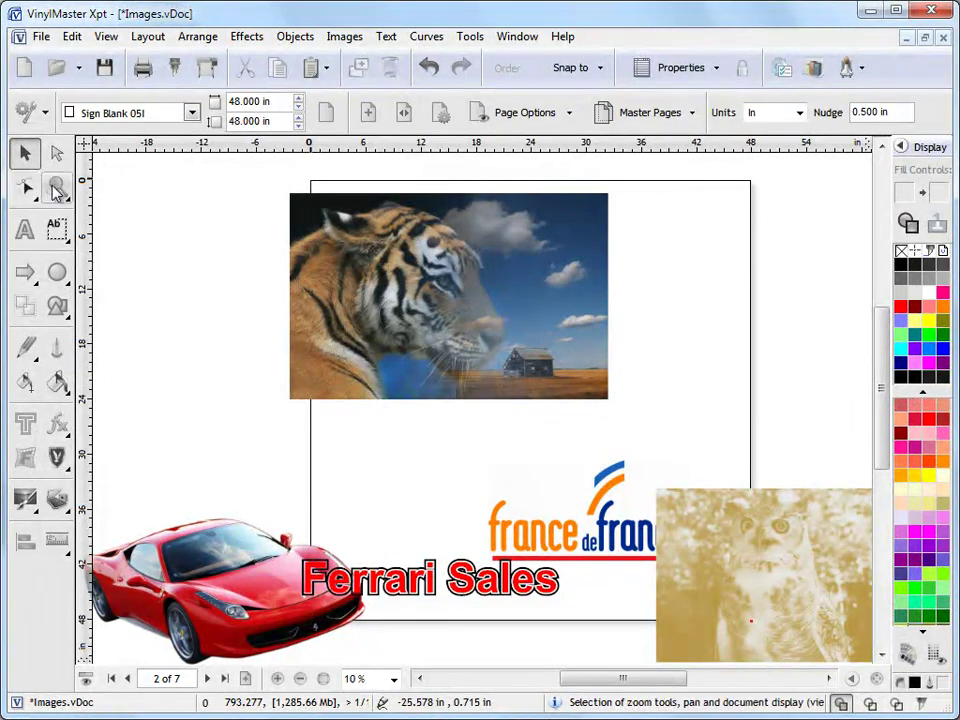
drag(268, 180, 600, 408)
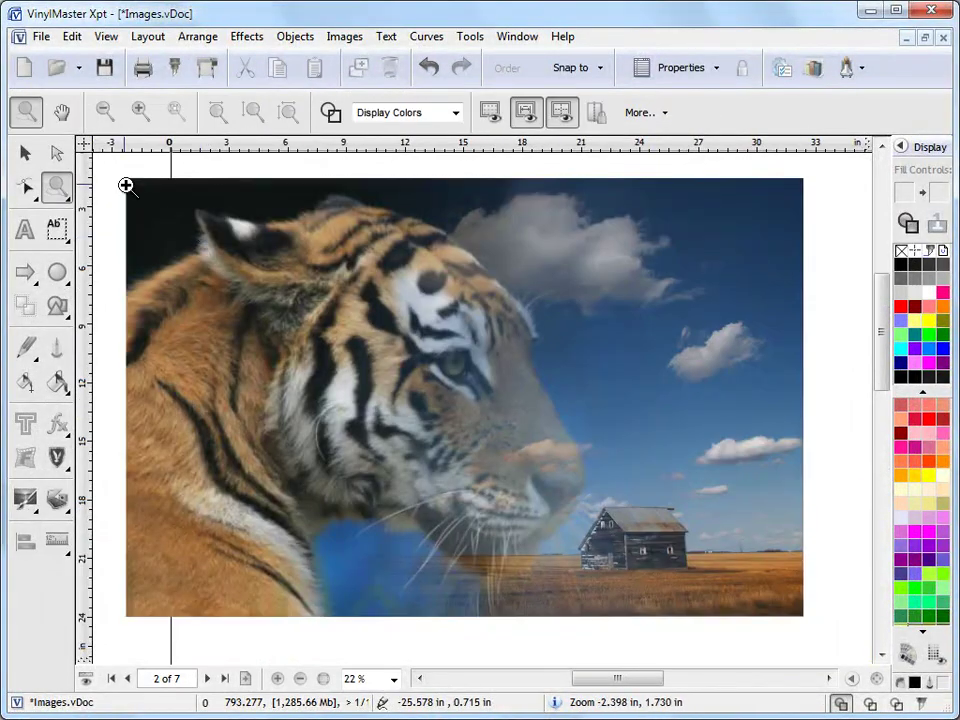
click(25, 152)
click(668, 390)
click(808, 392)
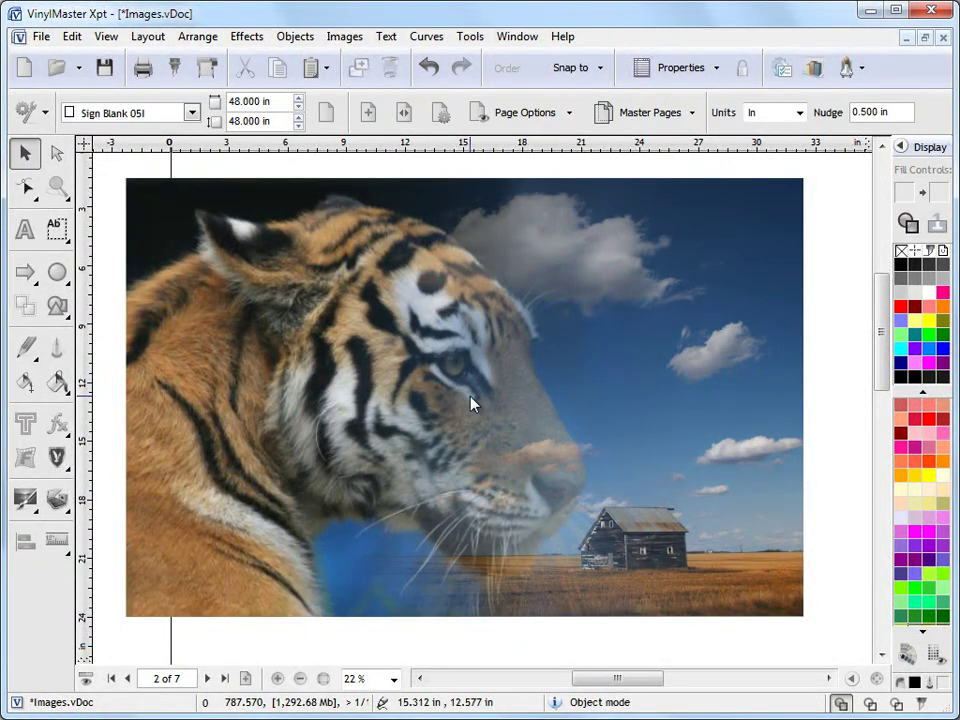
click(244, 340)
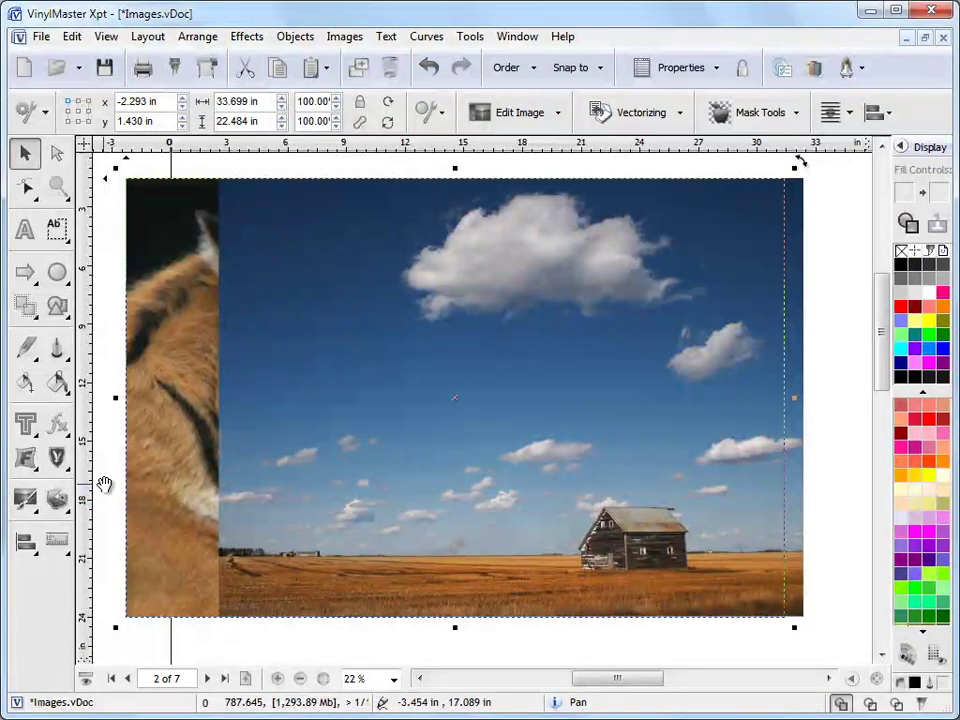
click(144, 463)
click(228, 653)
Crop the left side of the tiger image to a width of about 29.4 in, and align the sky-and-barn picture to its left edge.
click(197, 572)
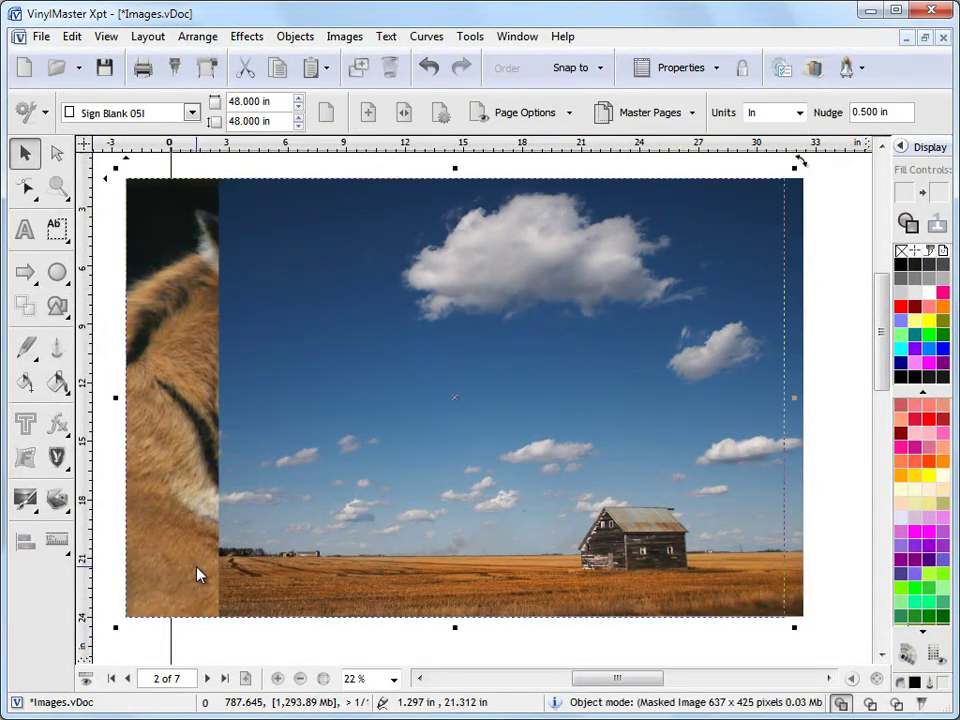
click(344, 36)
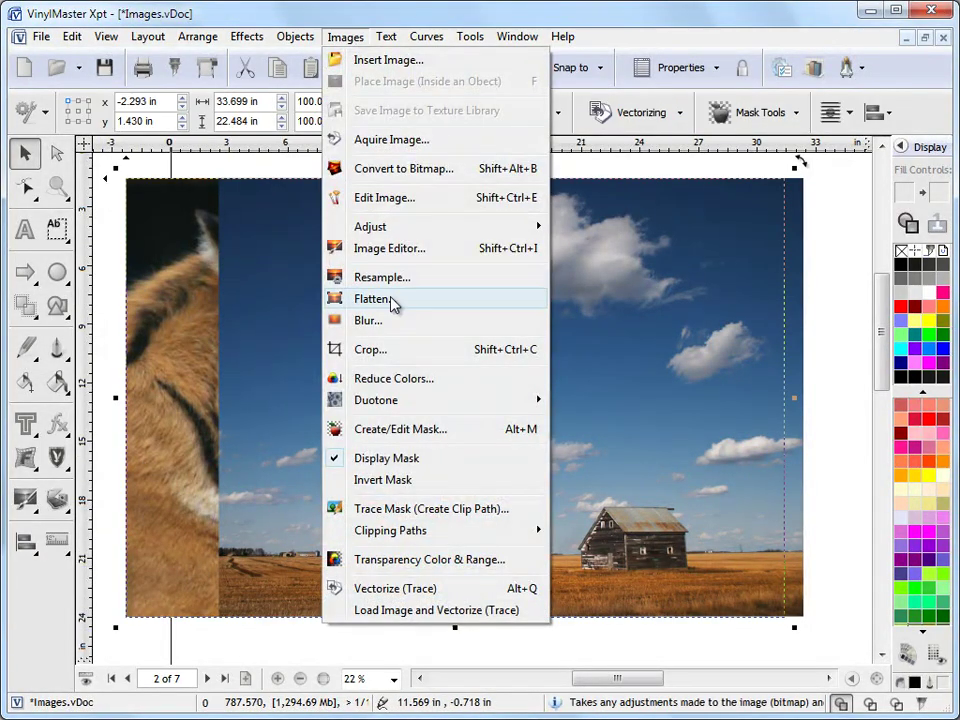
click(430, 347)
drag(34, 283, 117, 289)
click(745, 680)
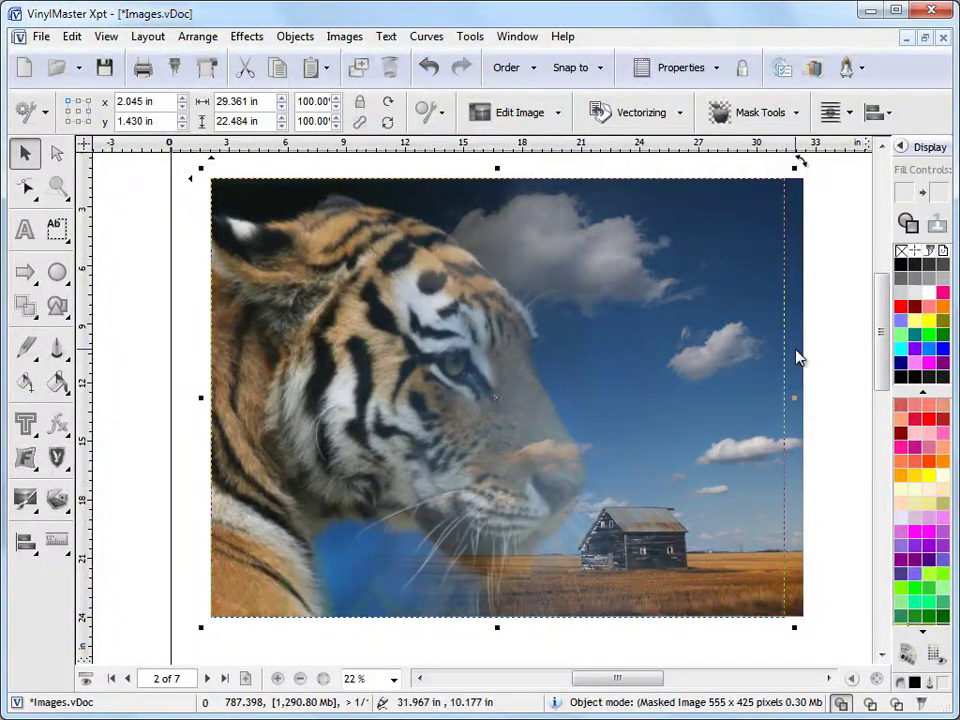
shift+click(800, 357)
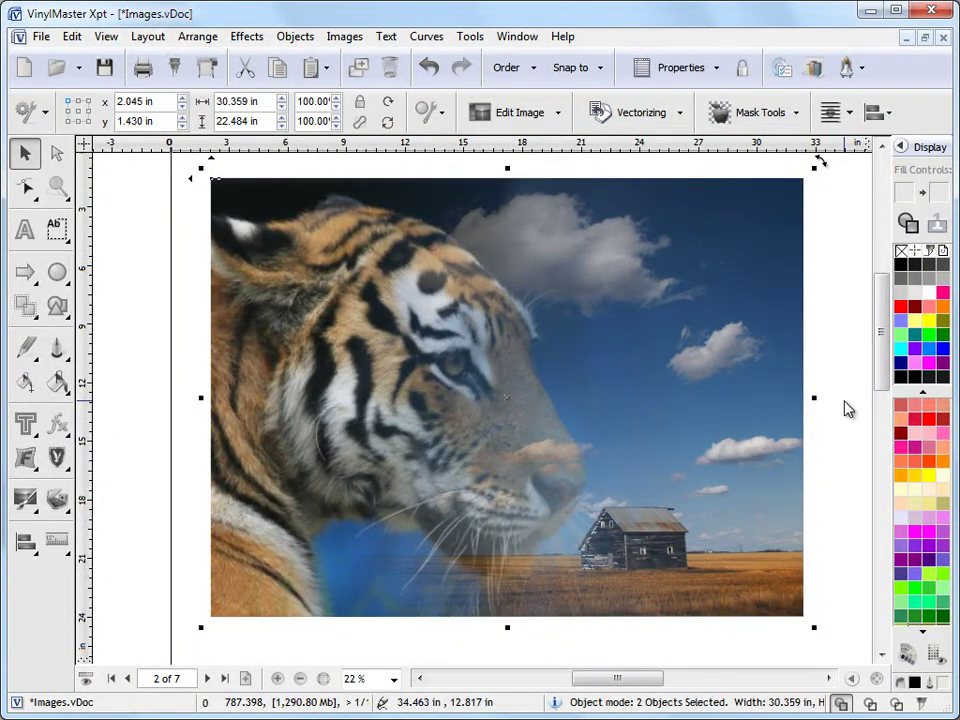
key(r)
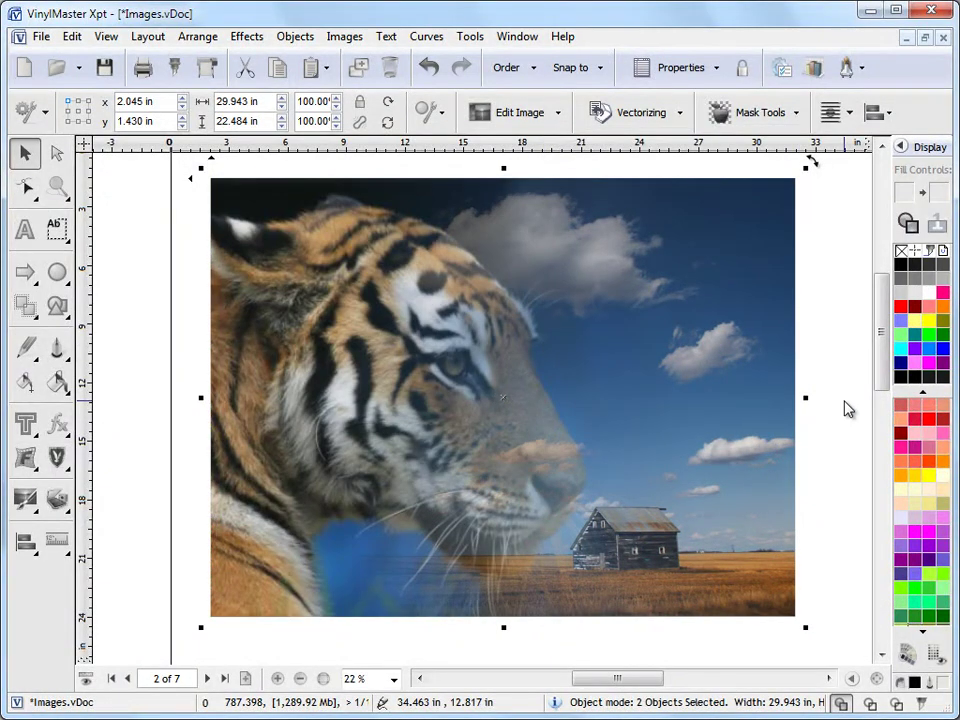
Extend the tiger image's mask with a 4 Blend linear gradient from beyond its right edge to the back of the cheek, and accept it.
click(828, 424)
click(475, 408)
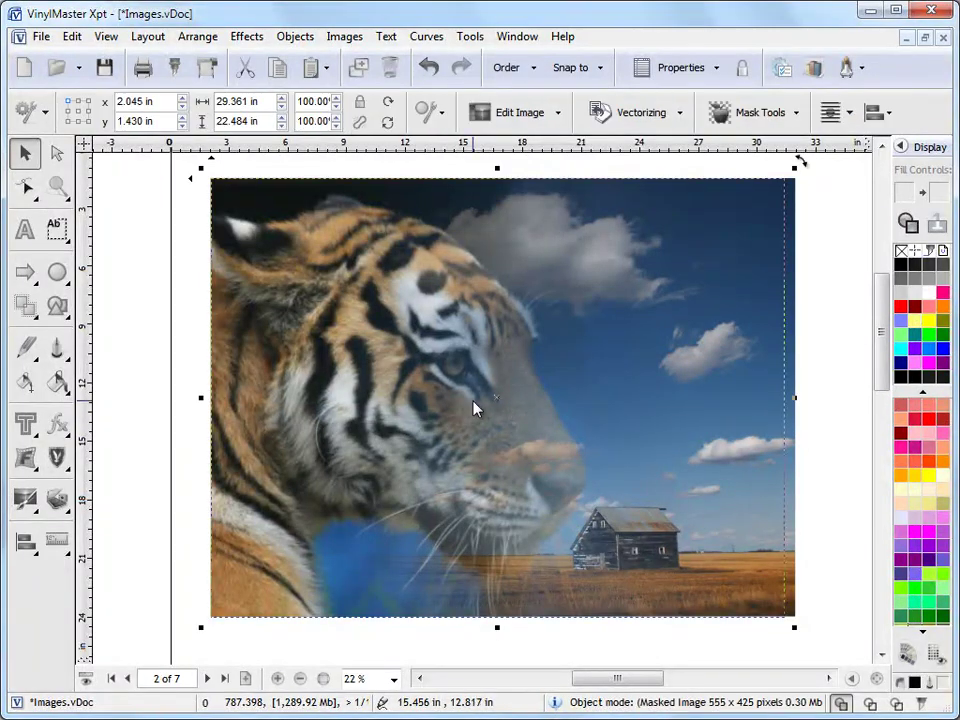
click(835, 452)
click(460, 400)
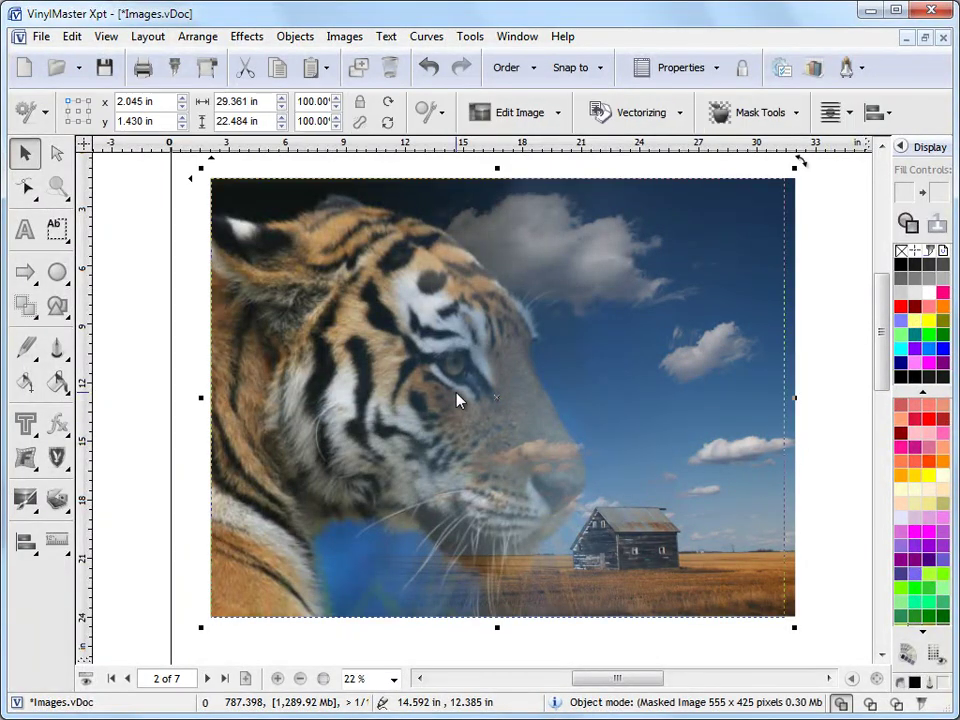
click(792, 111)
click(739, 144)
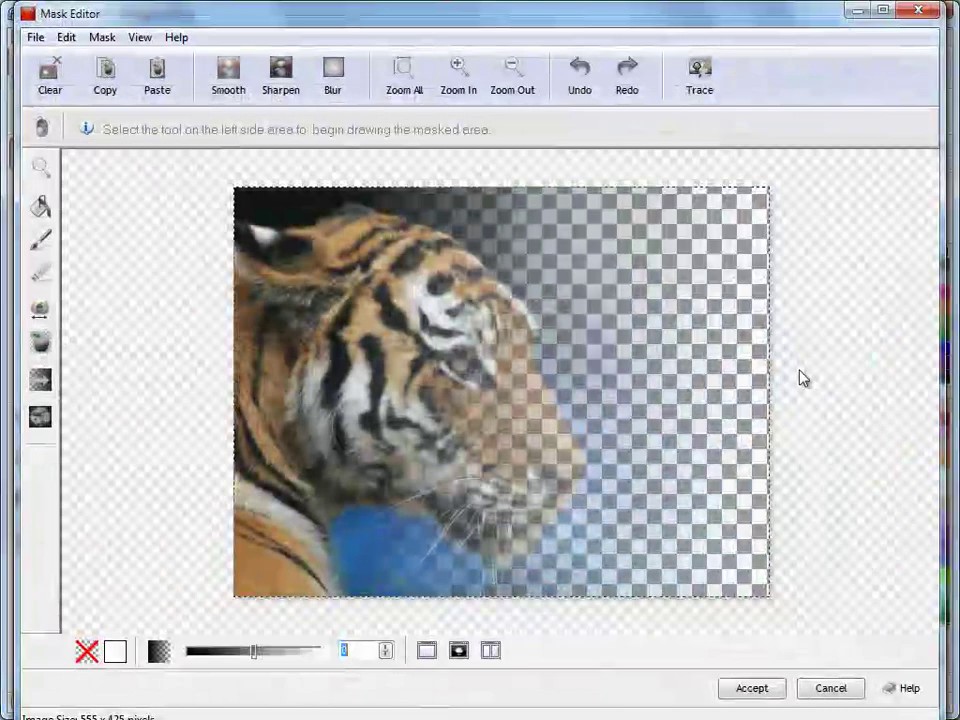
click(40, 379)
drag(805, 385, 338, 386)
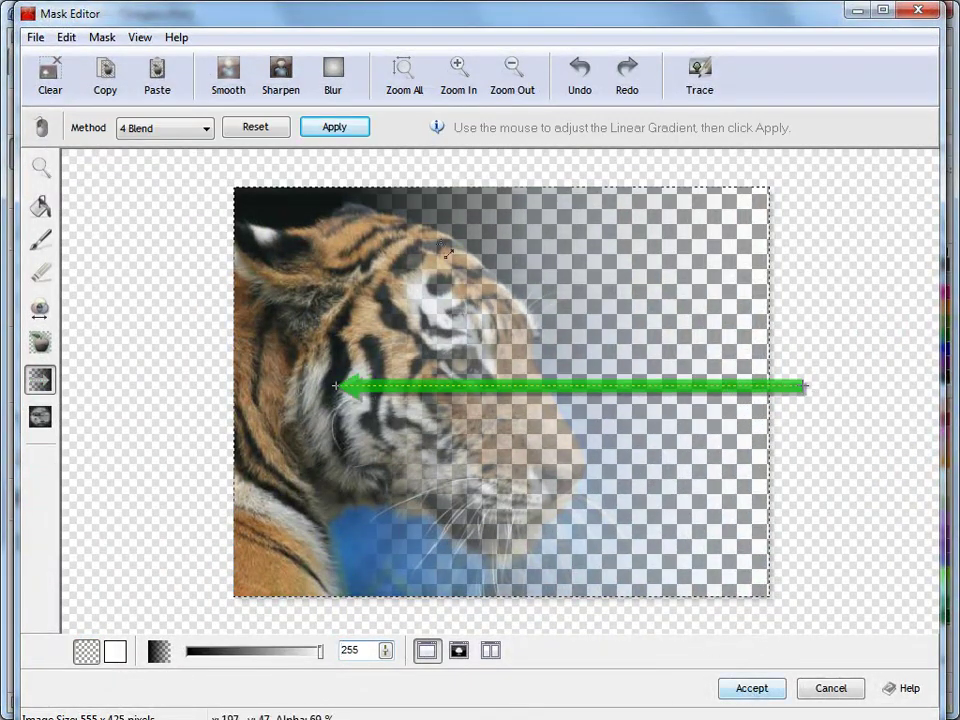
click(334, 128)
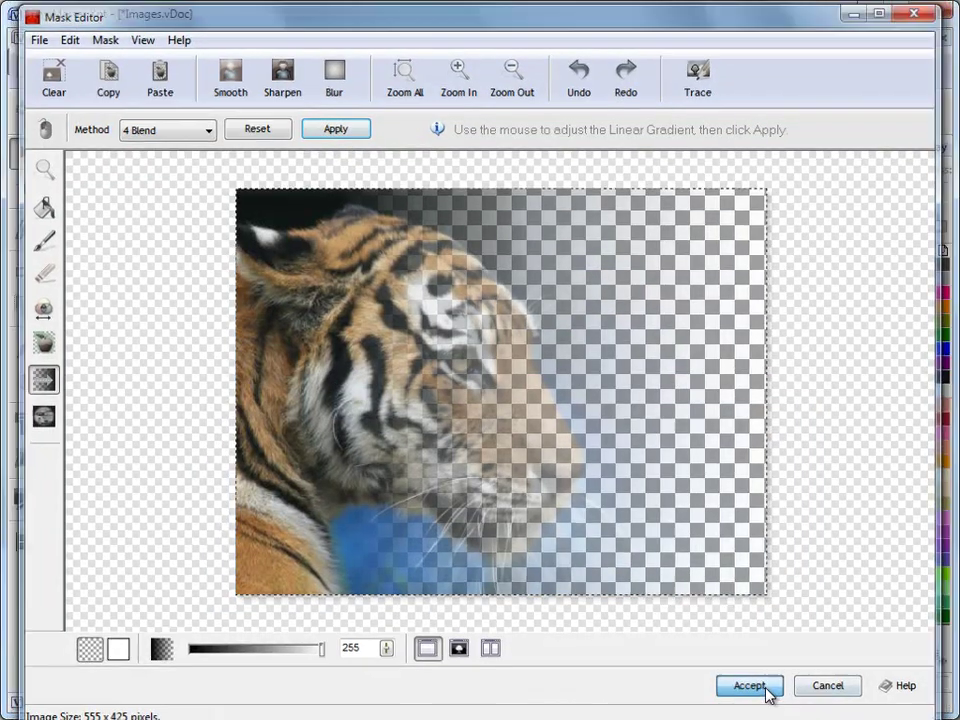
click(764, 690)
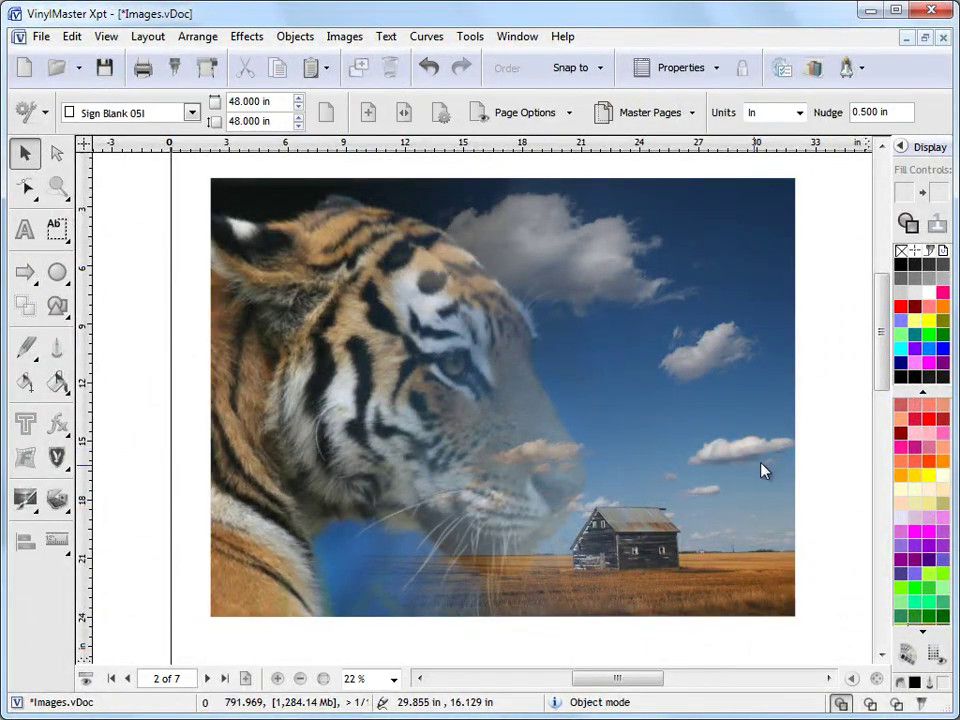
Switch the tiger image's mask off and back on to compare it with the unmasked image.
click(467, 396)
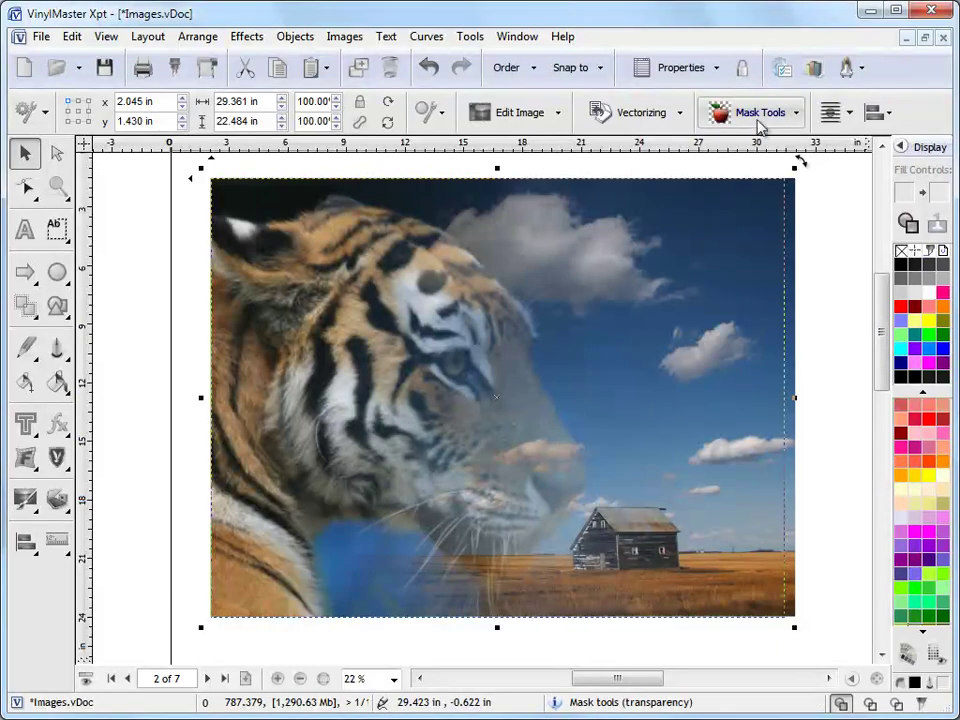
click(758, 115)
click(758, 212)
click(635, 380)
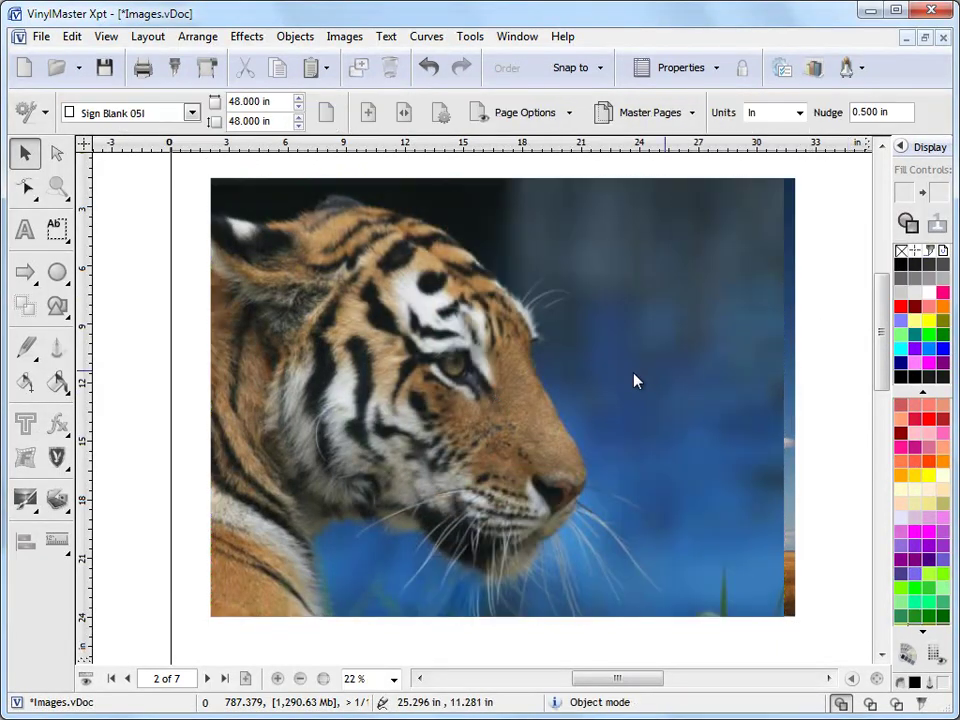
click(549, 389)
click(758, 114)
click(760, 210)
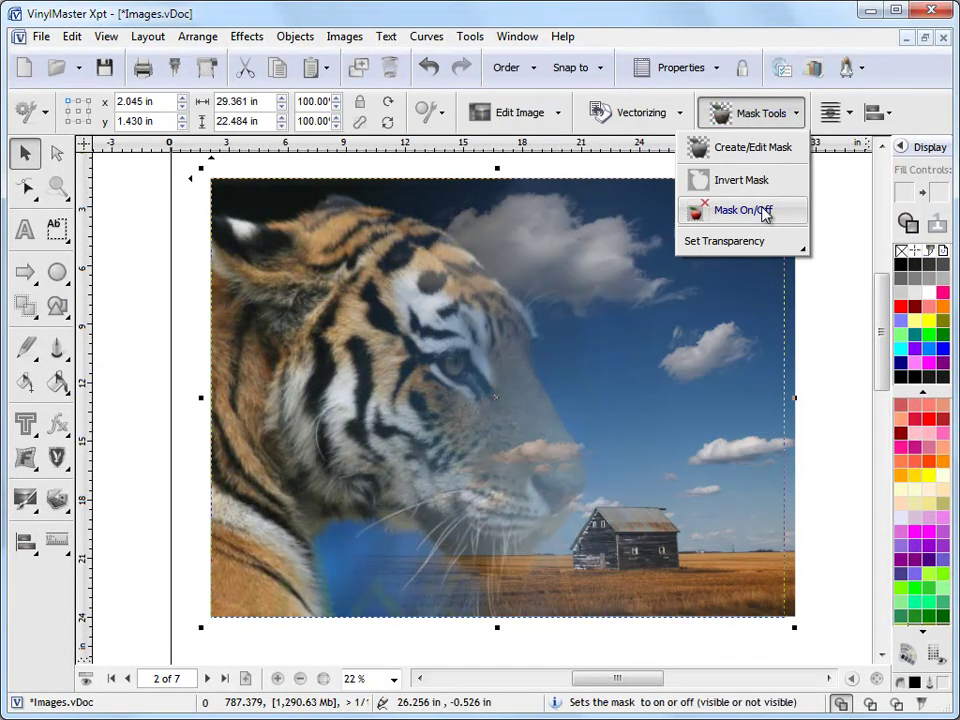
click(820, 312)
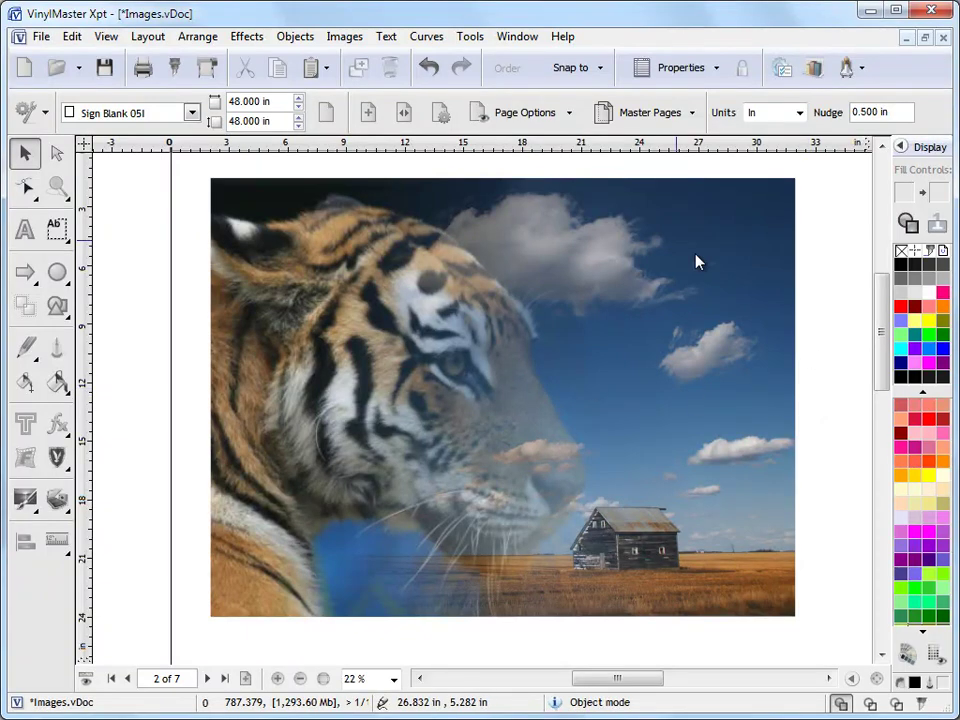
Insert 05fox.jpg at about 29.8 × 22.4 in and lay it over the tiger picture, offset slightly to the right.
click(343, 36)
click(364, 60)
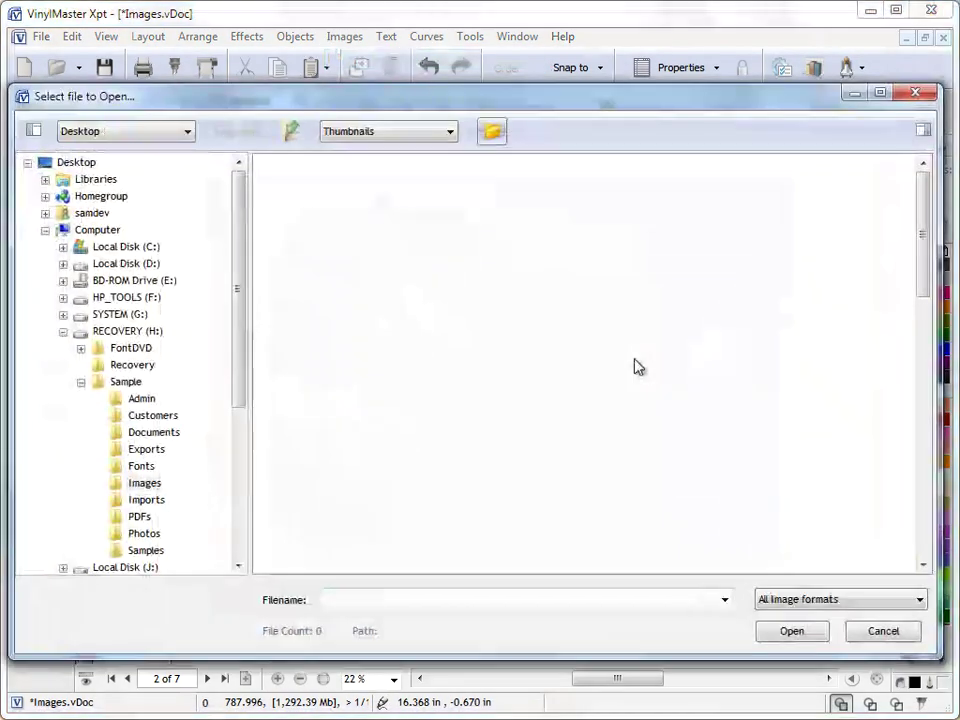
click(380, 229)
click(791, 628)
drag(806, 484, 483, 240)
drag(757, 357, 800, 296)
click(508, 450)
drag(211, 616, 257, 615)
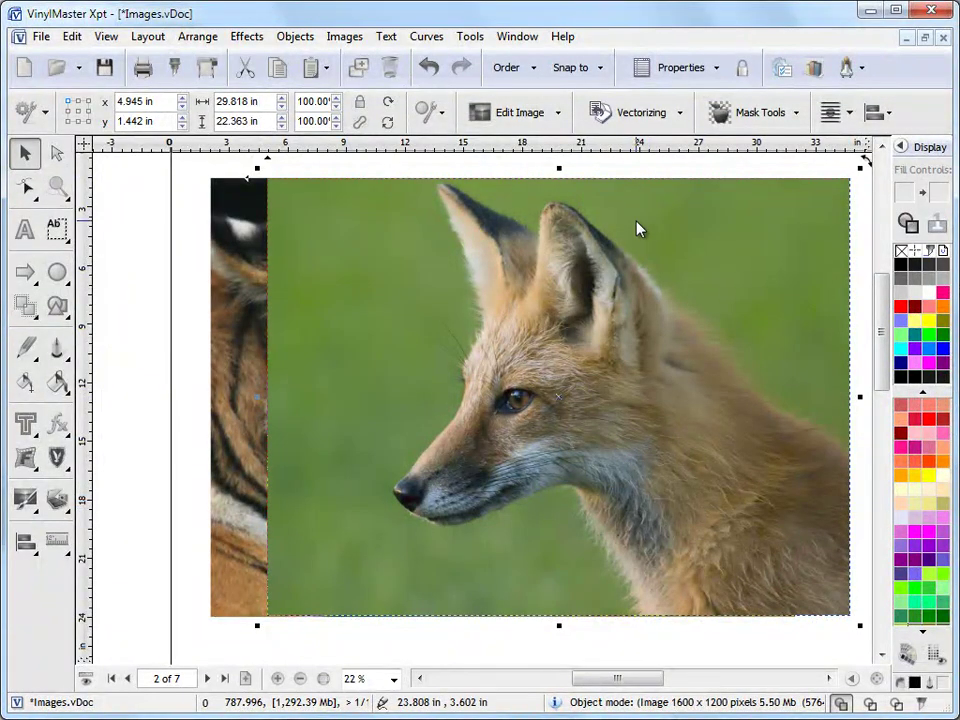
Mask out the green background around the fox with repeated color fills at range 30, undoing the last fill.
click(752, 112)
click(740, 146)
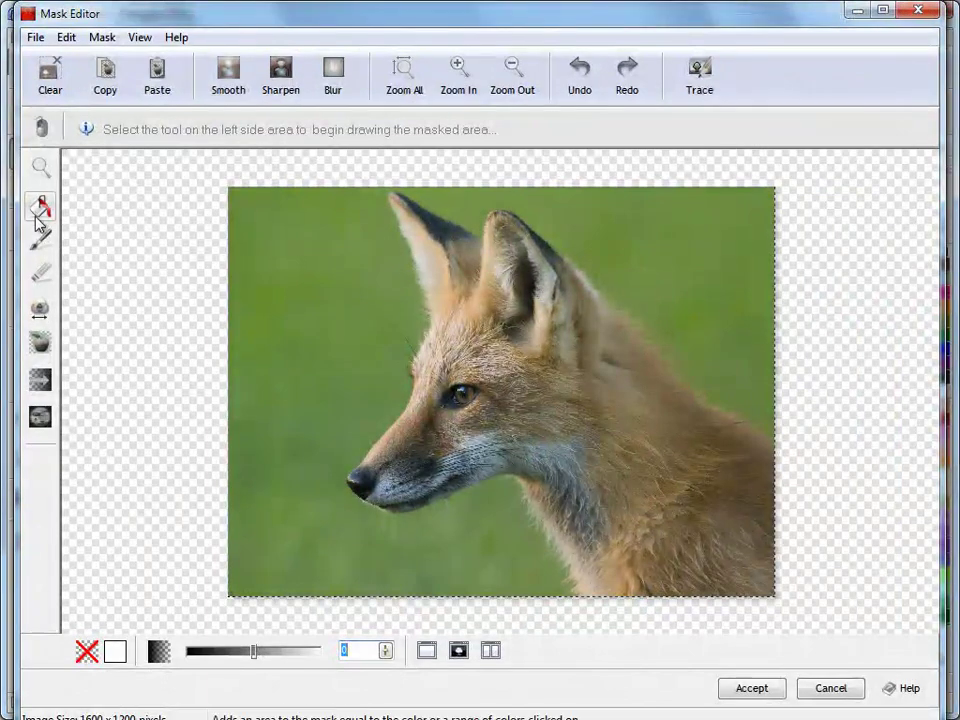
click(40, 206)
click(332, 283)
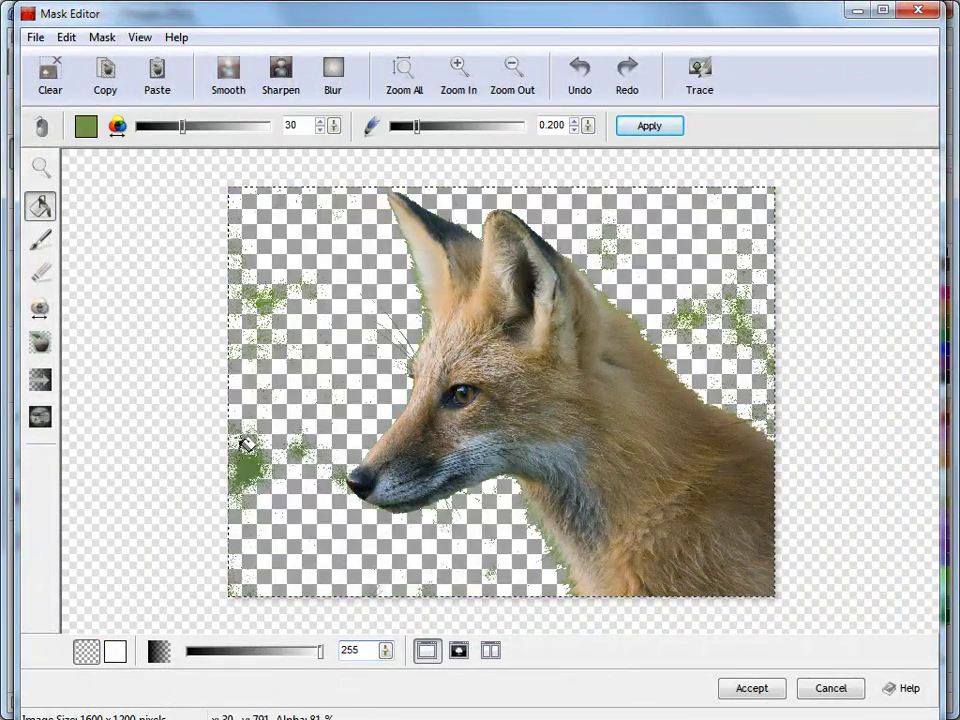
click(245, 443)
click(262, 292)
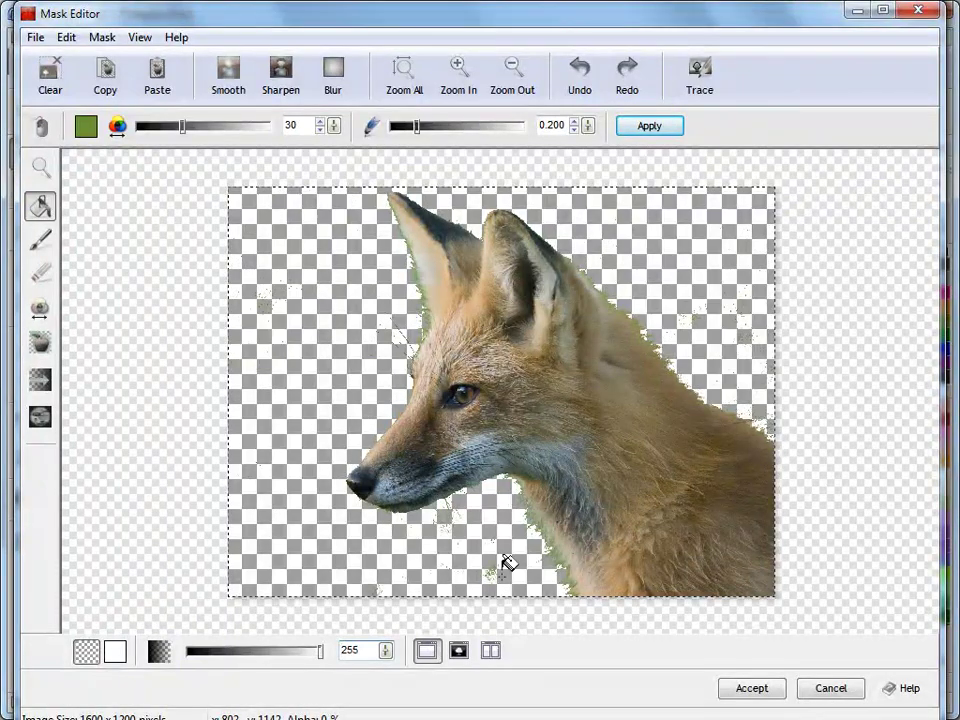
click(499, 570)
click(381, 322)
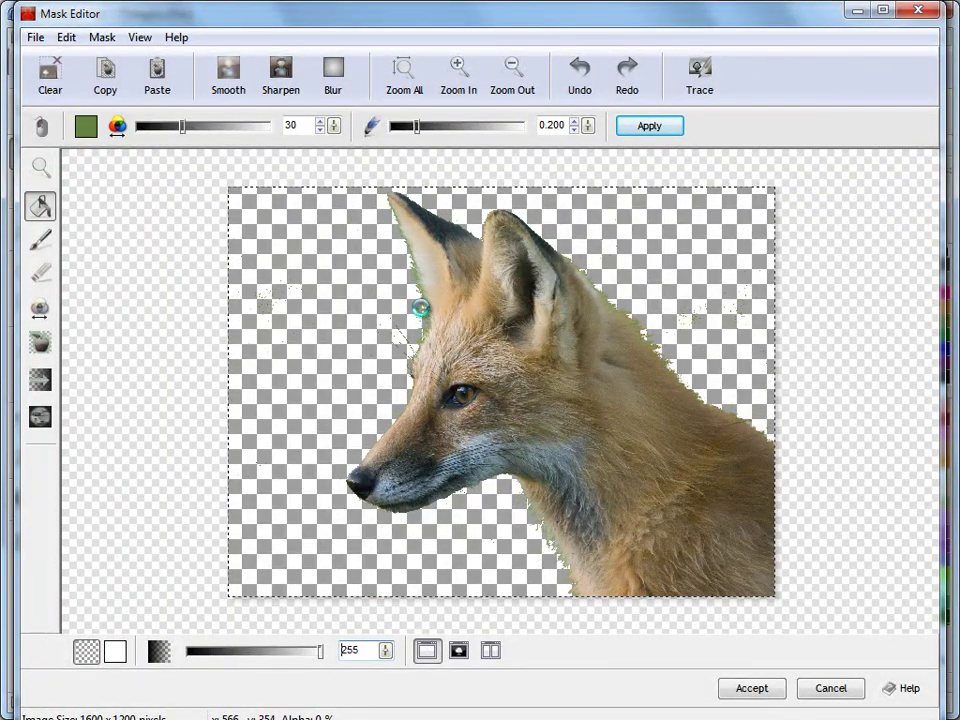
click(355, 355)
click(579, 75)
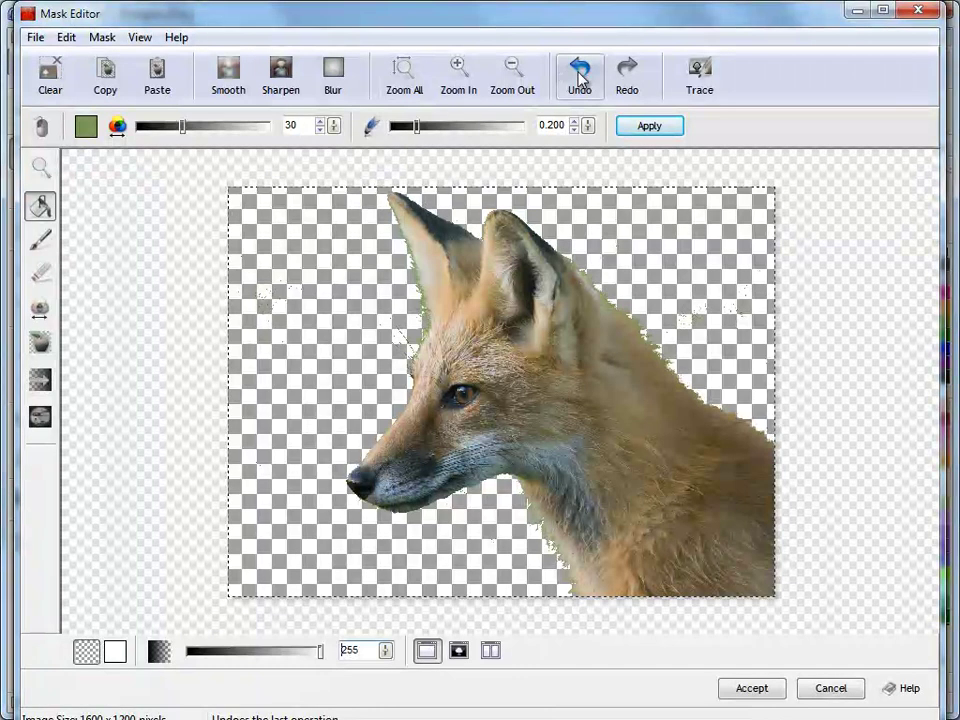
Clean up stray specks left of the fox, check the cutout against a teal mask background, and accept the mask.
click(40, 240)
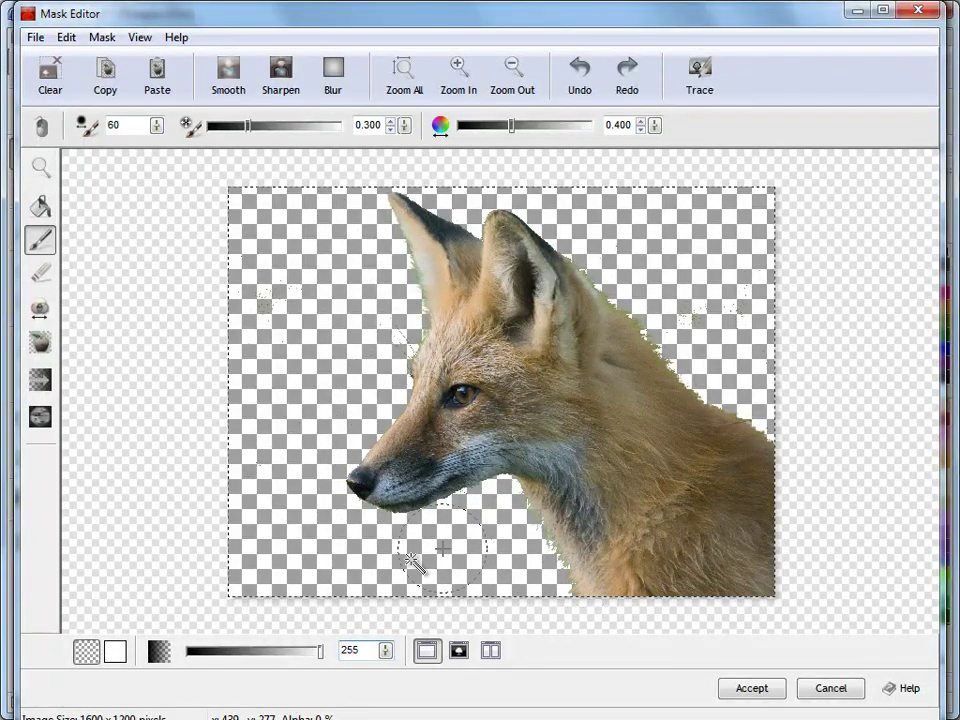
click(40, 273)
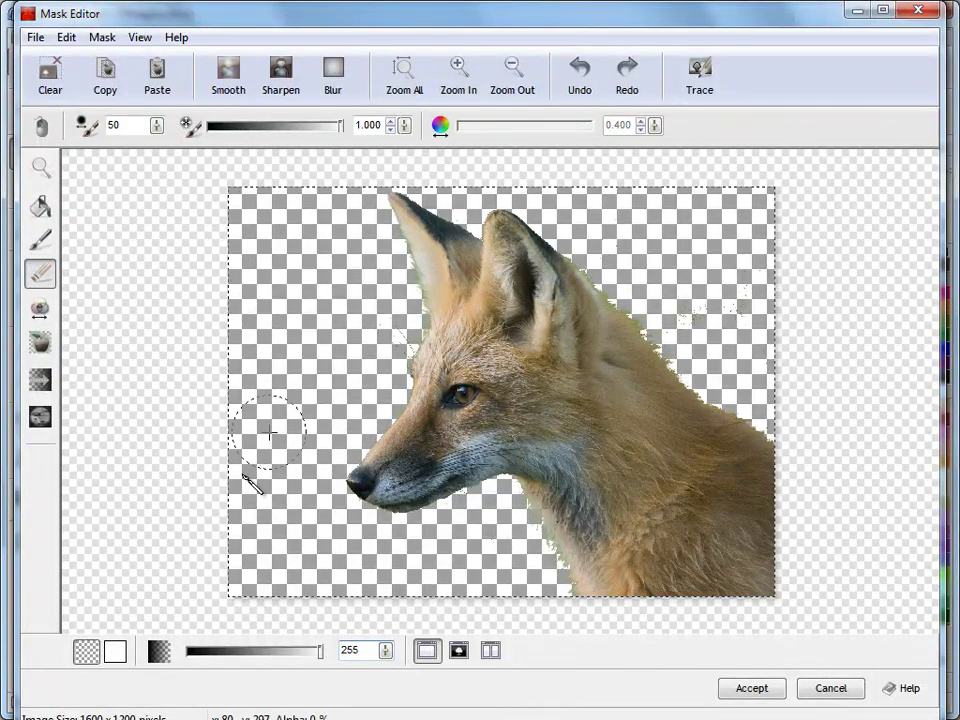
click(117, 655)
click(487, 241)
click(408, 370)
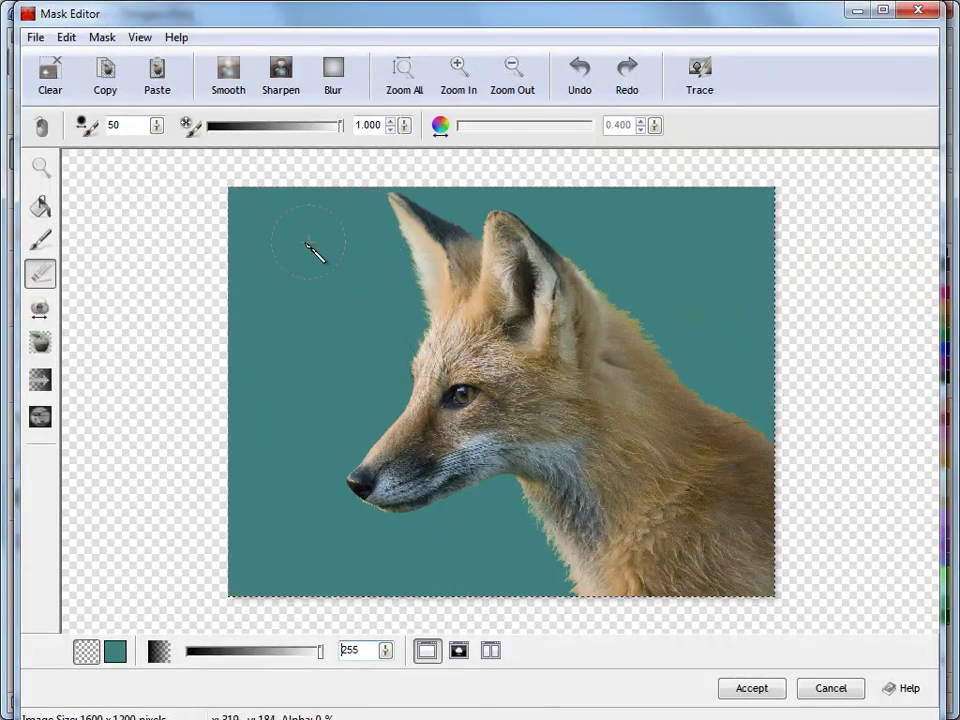
click(752, 688)
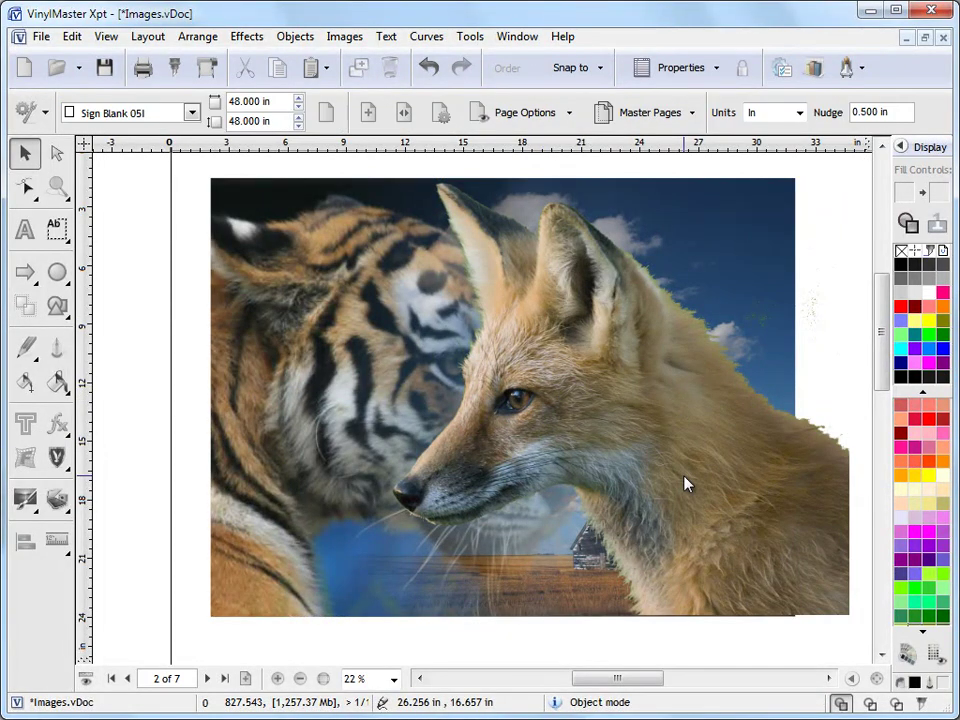
Move the fox right to about x 16.56 in and fade it with a 4 Blend linear gradient mask from its left edge to its neck.
click(403, 258)
drag(252, 195, 476, 184)
click(750, 112)
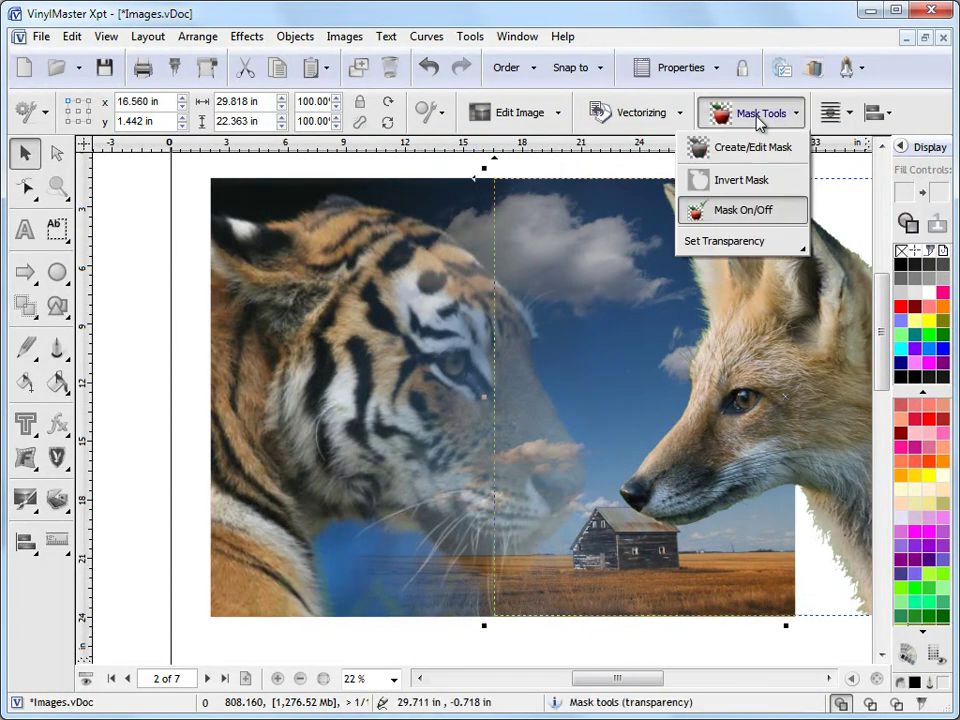
click(754, 146)
click(40, 380)
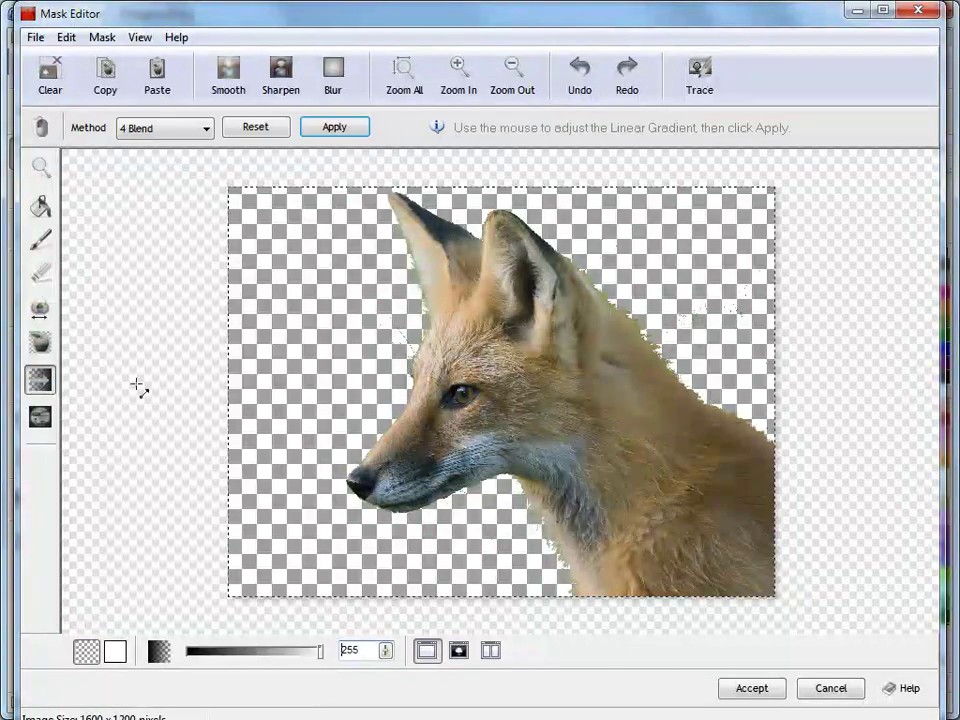
drag(211, 390, 648, 391)
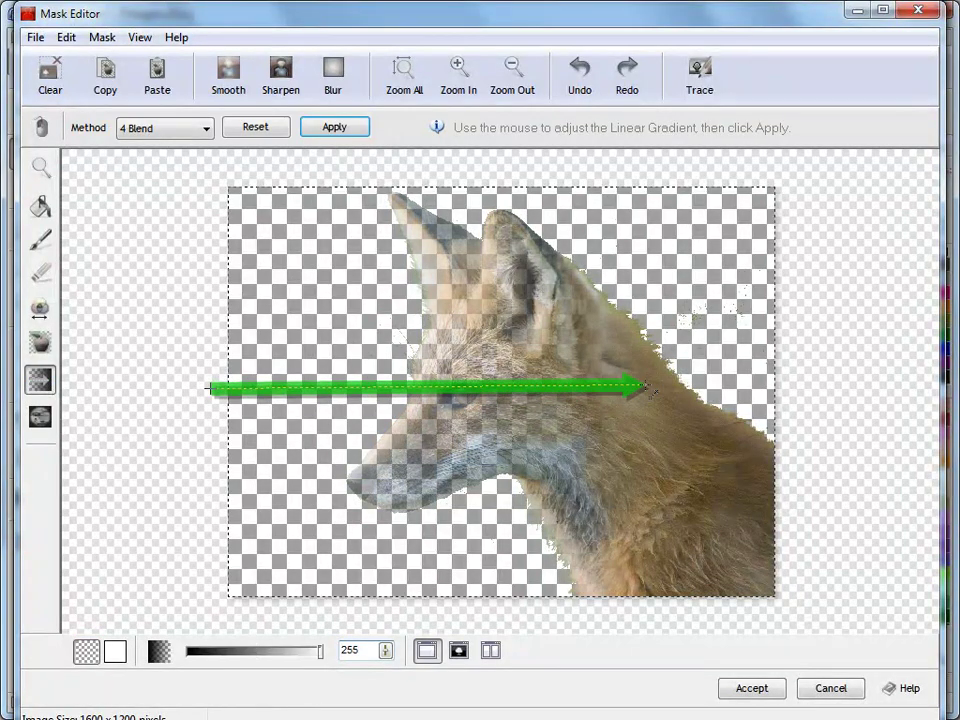
click(355, 135)
drag(206, 356, 618, 364)
click(334, 127)
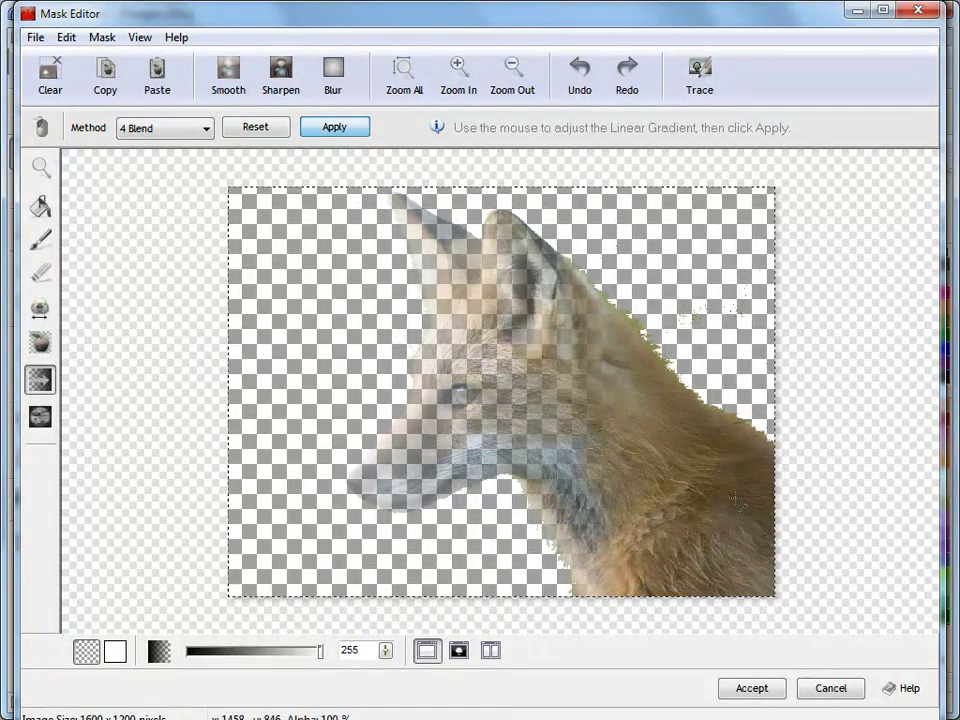
click(765, 686)
click(163, 317)
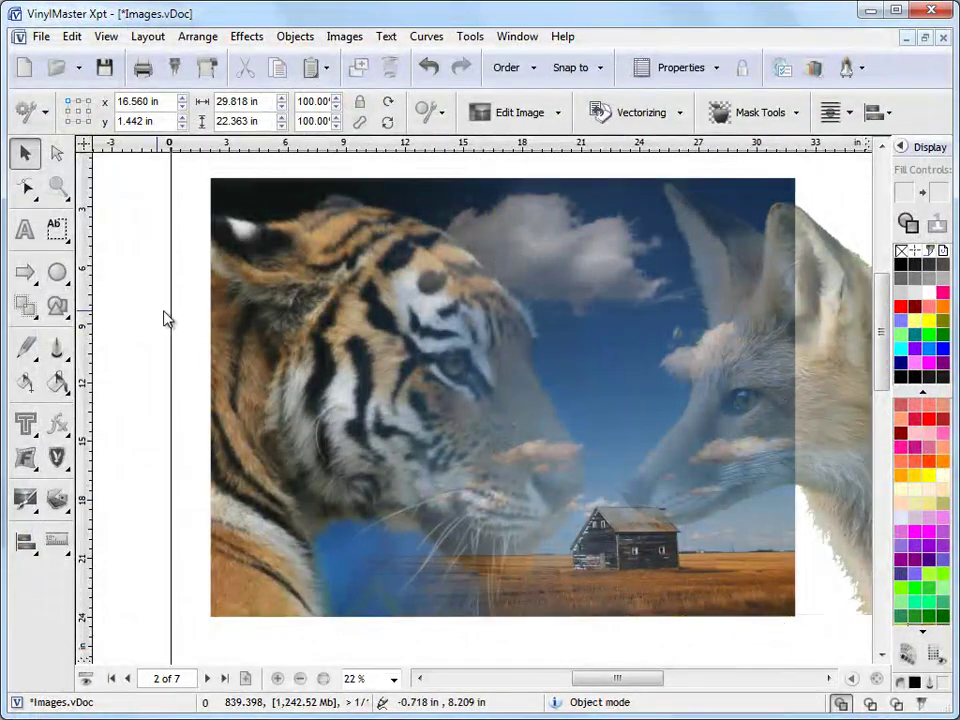
Crop the right side of the masked fox image to a width of about 15.7 in.
click(656, 679)
click(652, 514)
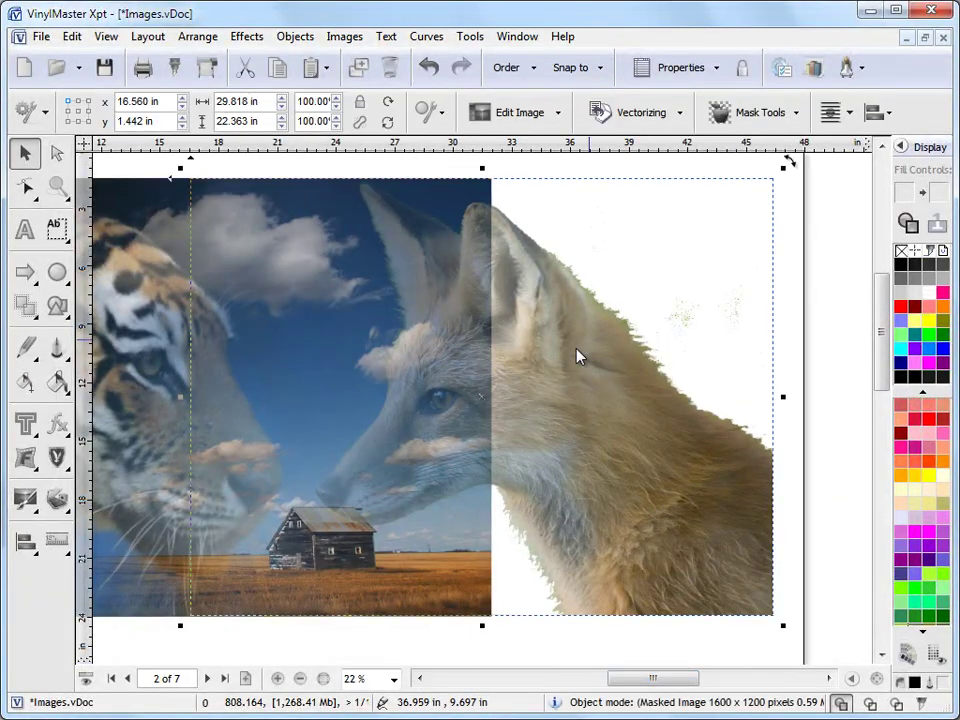
click(366, 37)
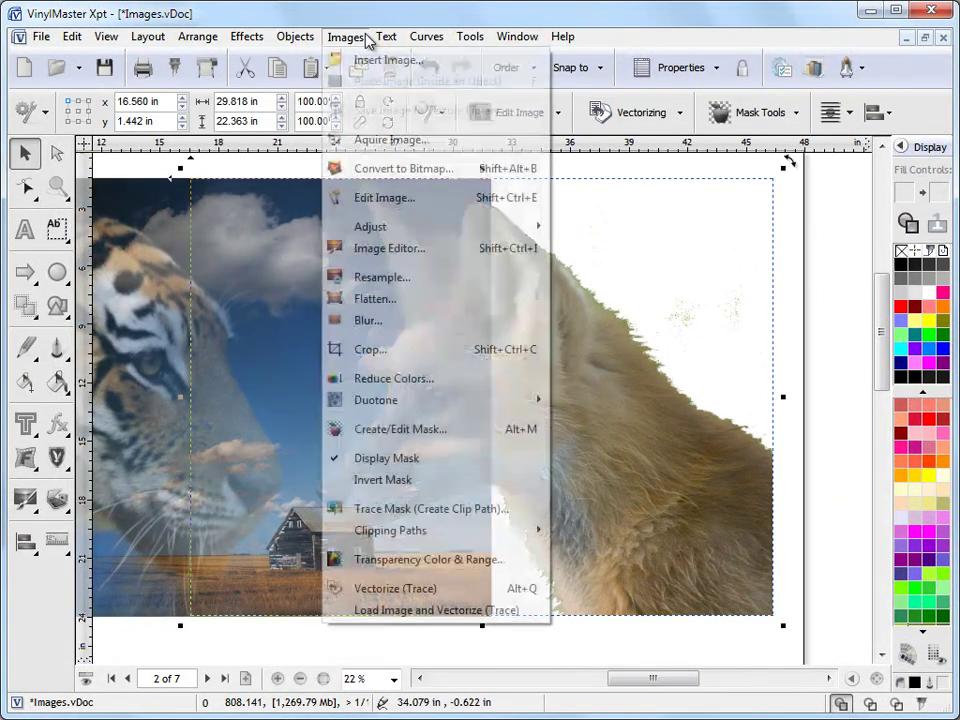
click(372, 349)
drag(669, 379, 368, 384)
click(730, 680)
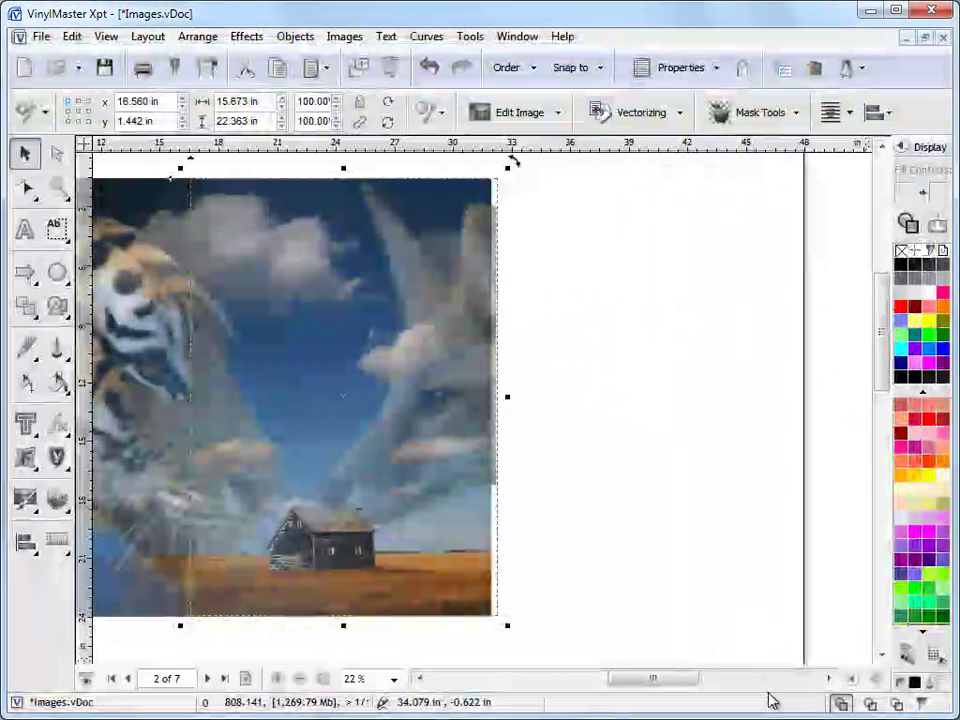
Shift the cropped fox left and align its right edge with the sky-and-barn picture's right edge.
drag(171, 178, 149, 180)
shift+click(487, 234)
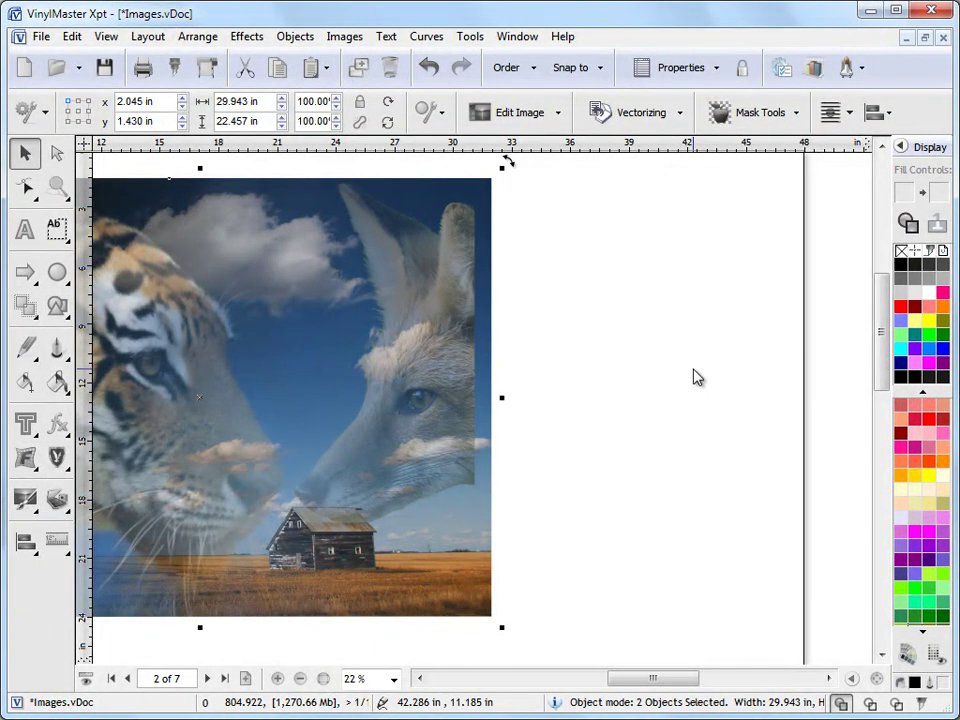
click(770, 630)
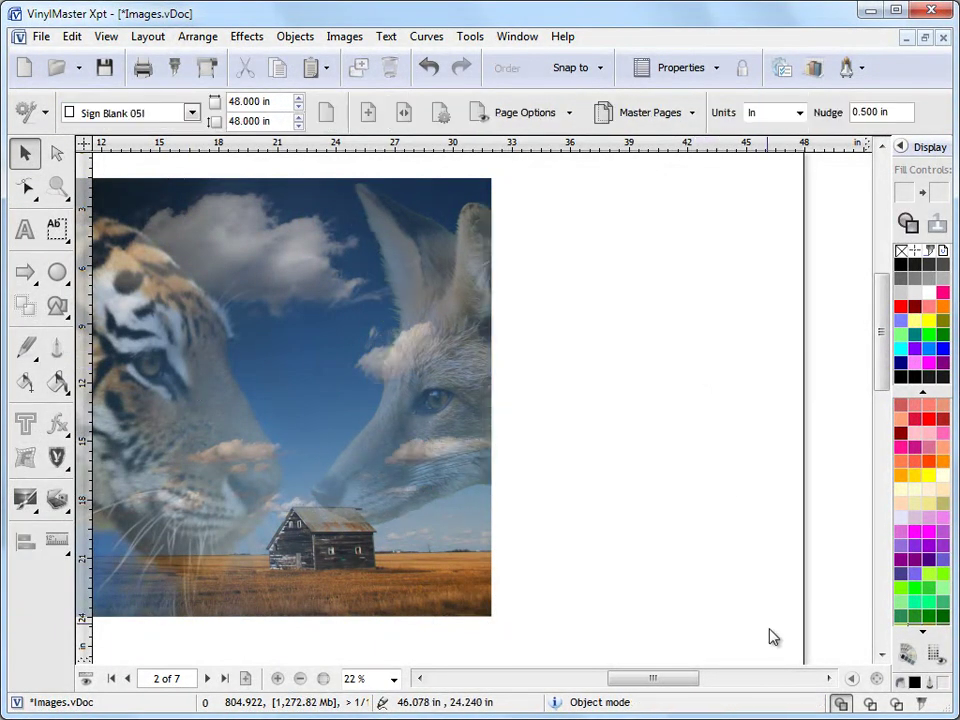
drag(694, 681, 660, 686)
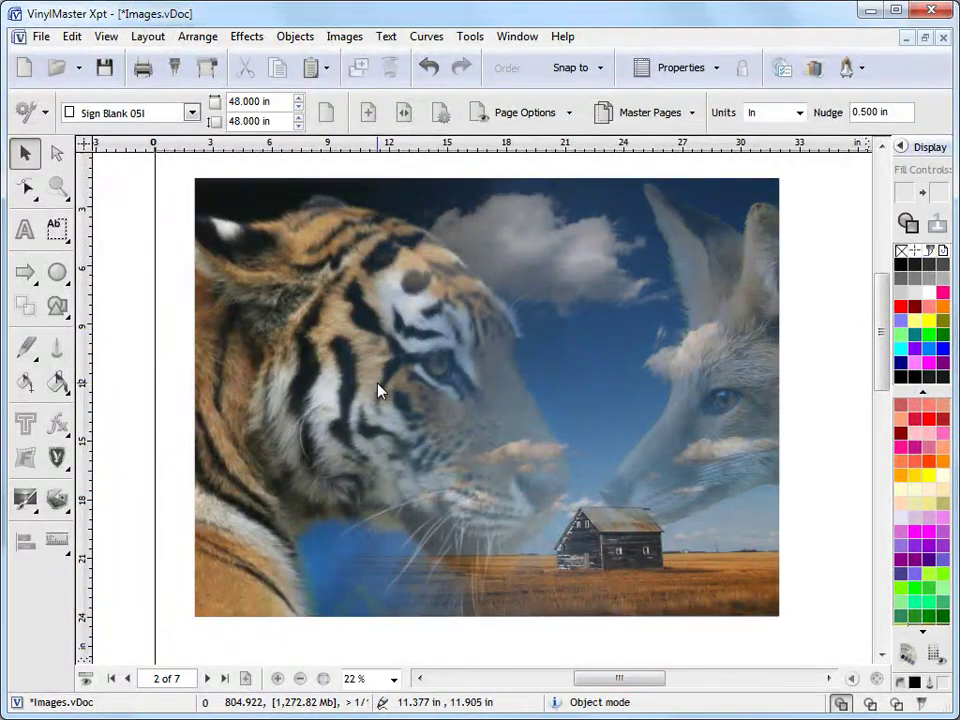
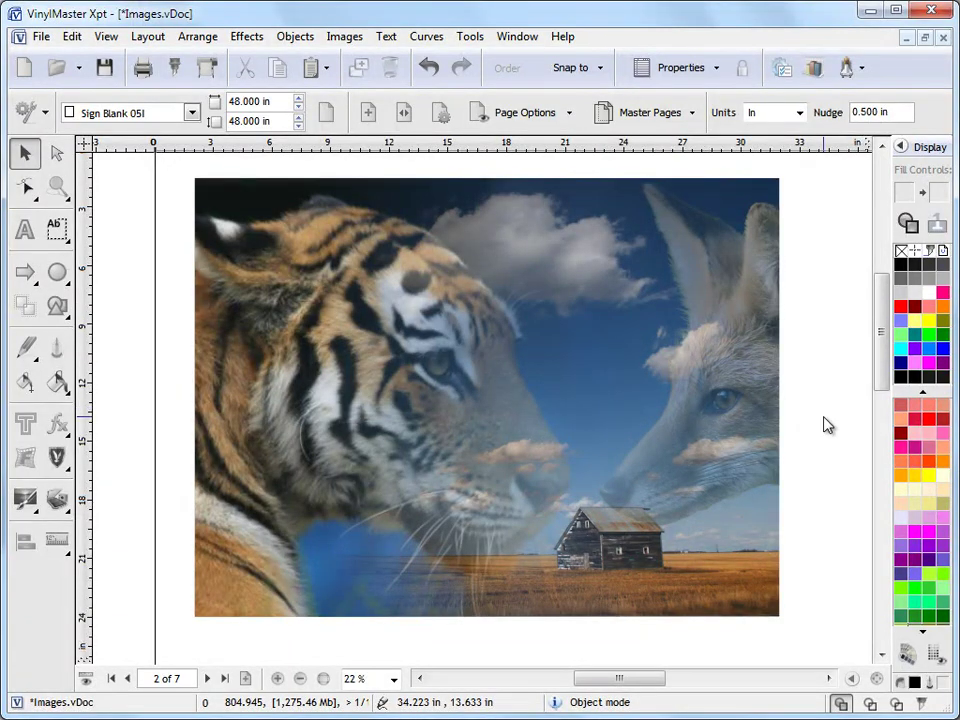
Insert the image 05lioness1.jpg and place it in the empty area left of the page.
click(876, 678)
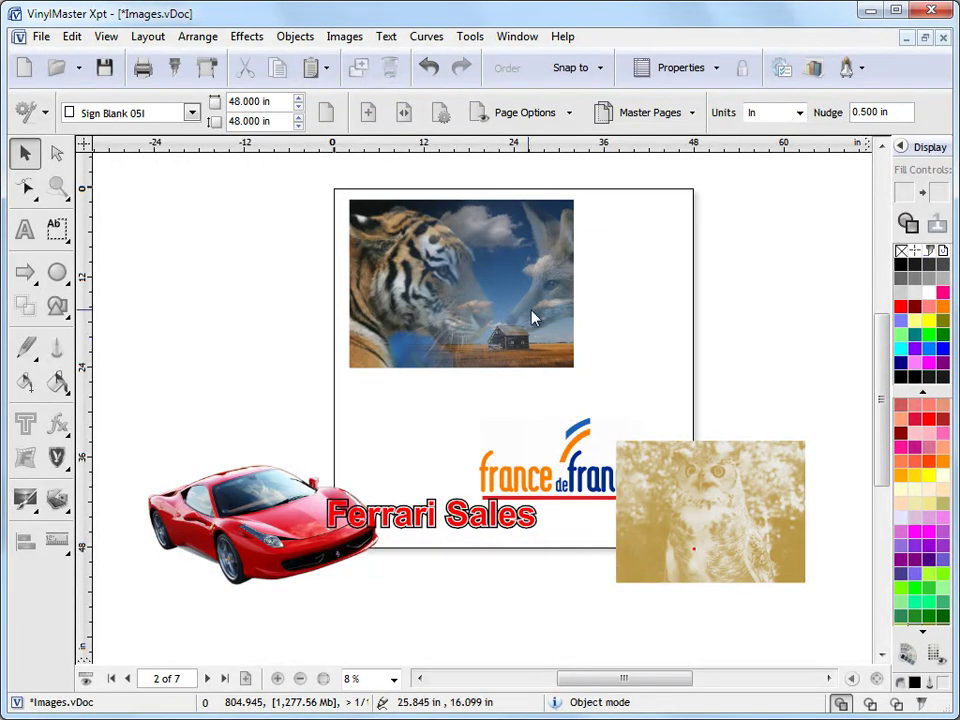
click(345, 36)
click(360, 59)
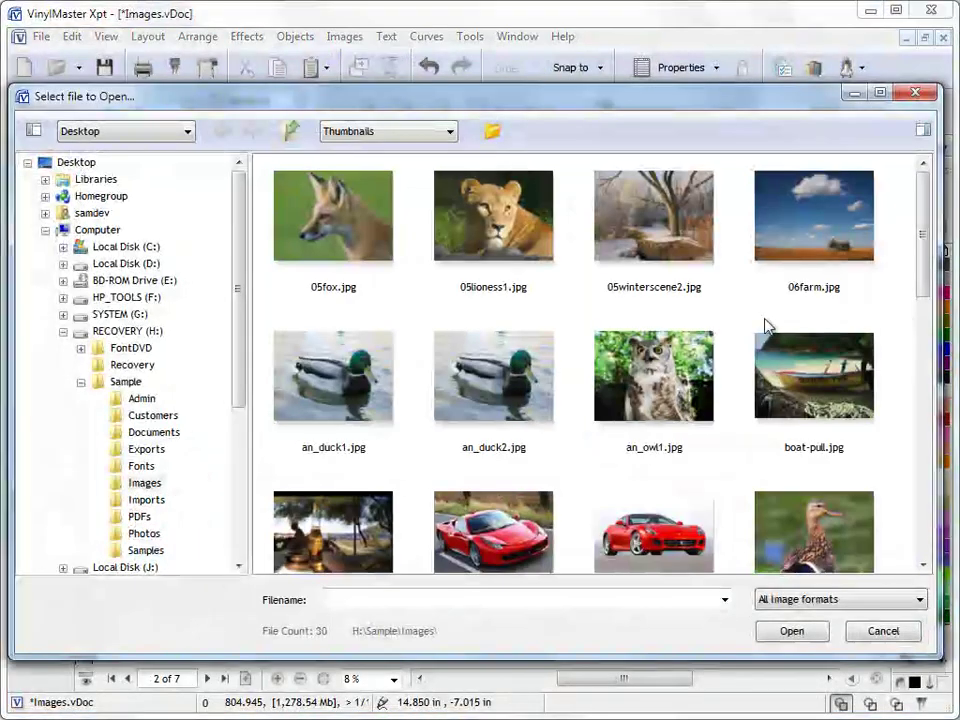
click(521, 219)
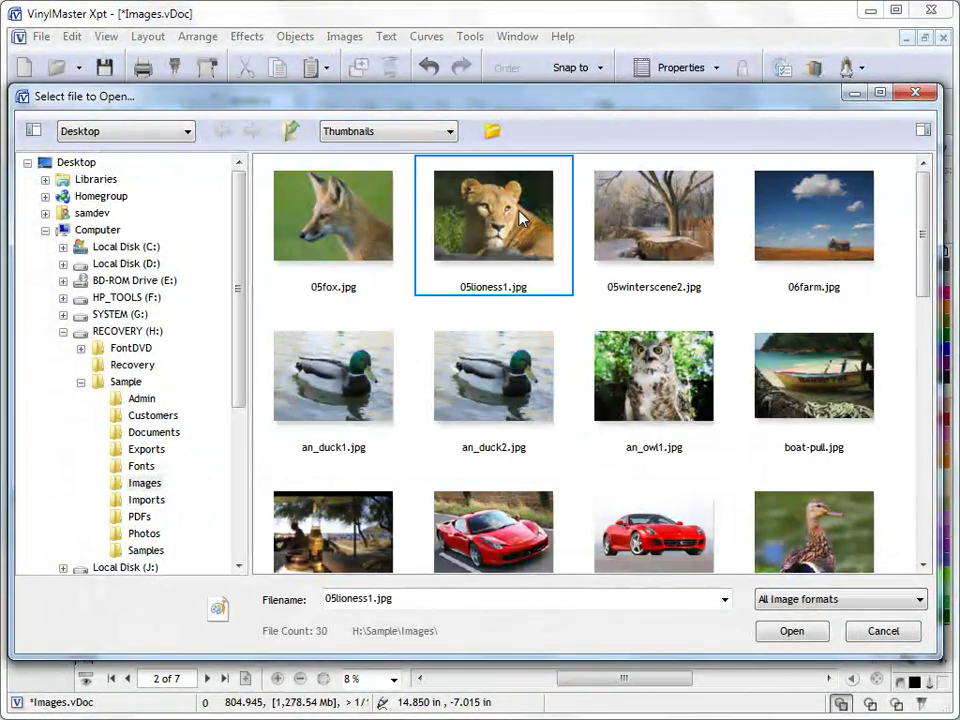
click(790, 631)
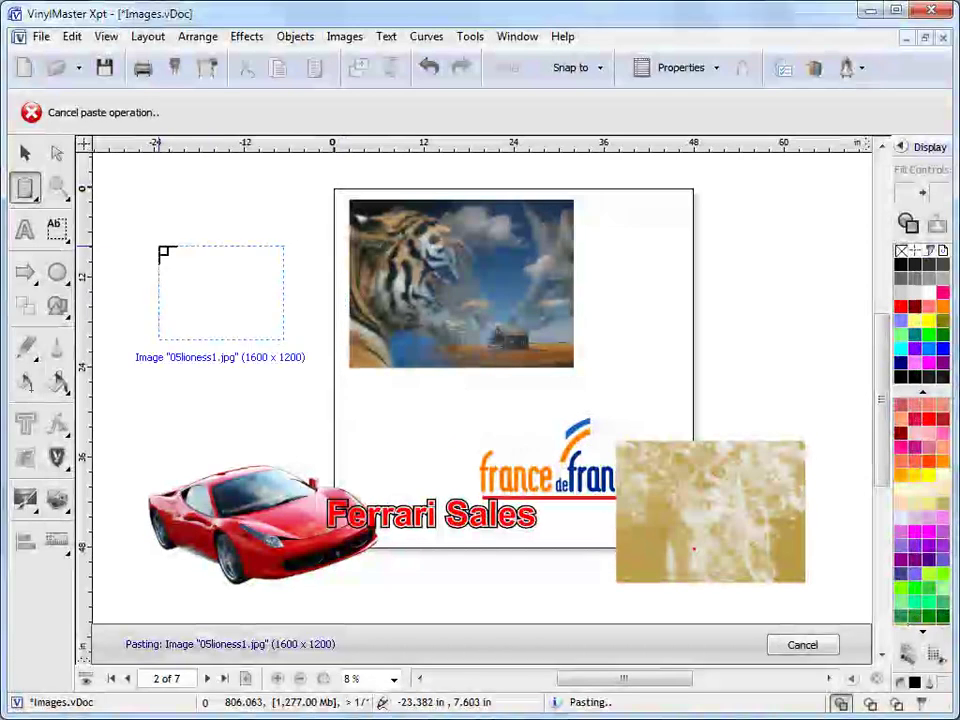
click(162, 248)
Mask the lioness image with the Circle method at an edge softness of 0.300 and accept the mask.
click(752, 112)
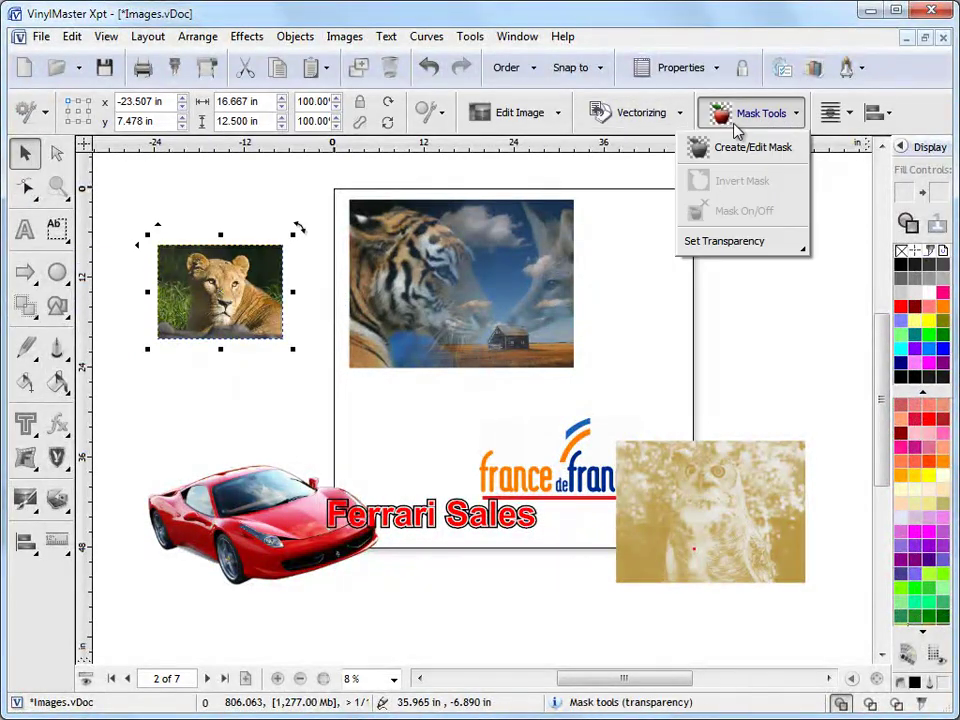
click(754, 146)
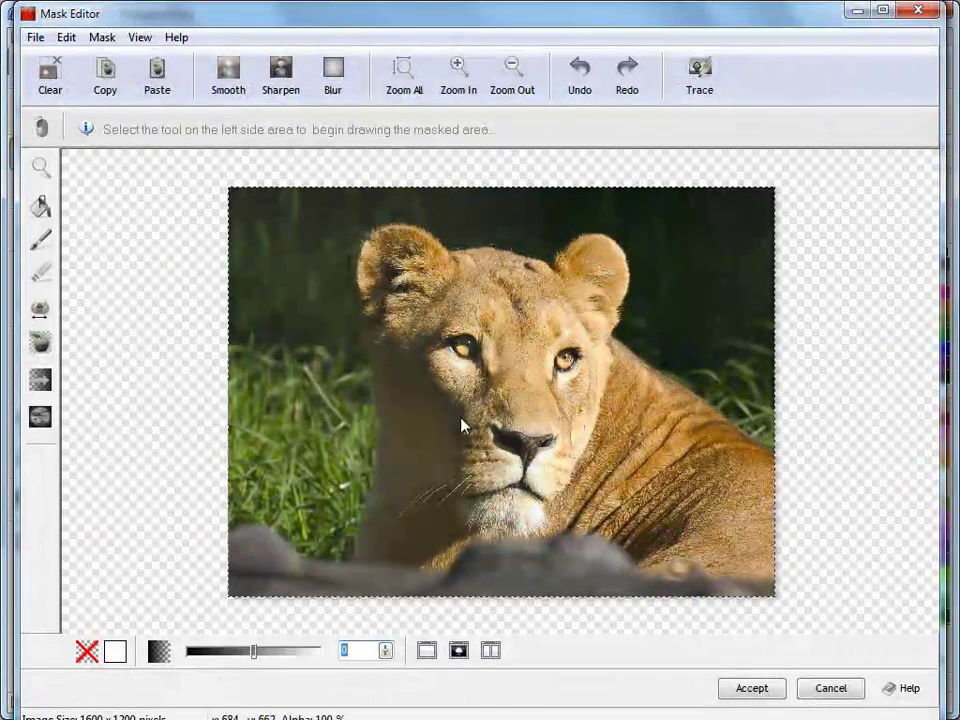
click(40, 416)
click(204, 128)
click(163, 178)
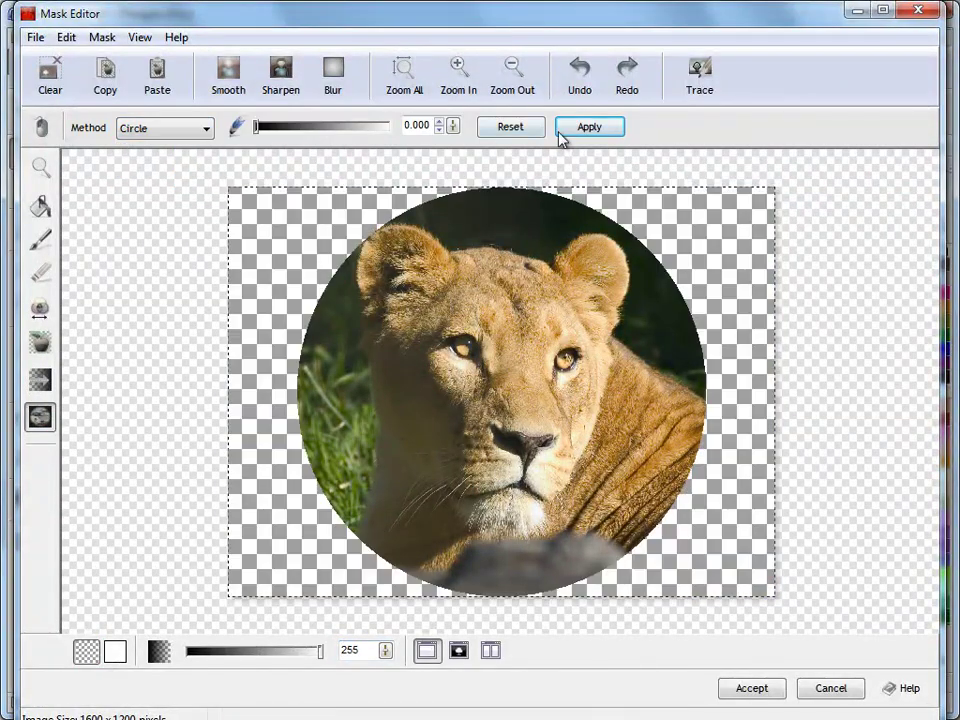
click(453, 122)
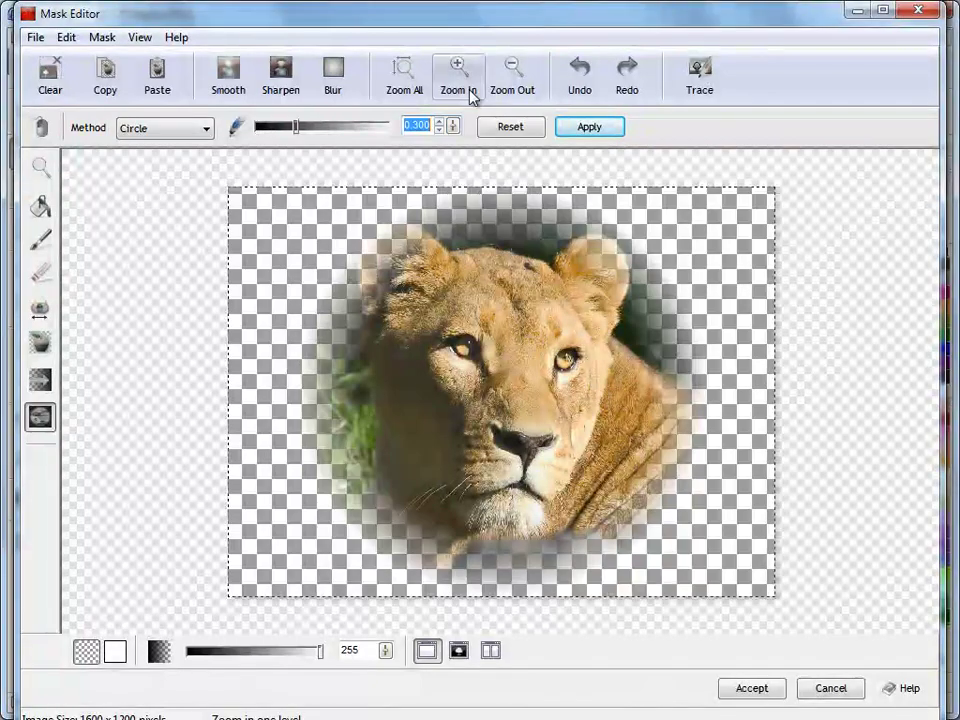
click(752, 690)
click(289, 402)
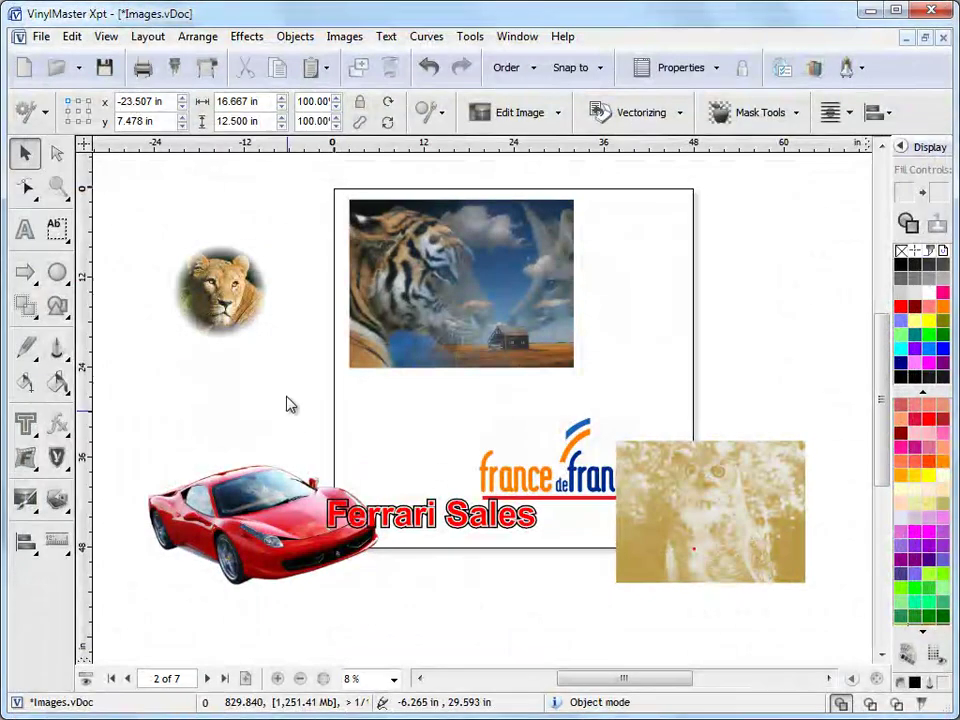
Enlarge the circle-masked lioness to about 46.3 in wide and shift it left of the tiger composition.
click(253, 300)
drag(281, 339, 512, 516)
drag(390, 440, 302, 388)
drag(275, 332, 242, 334)
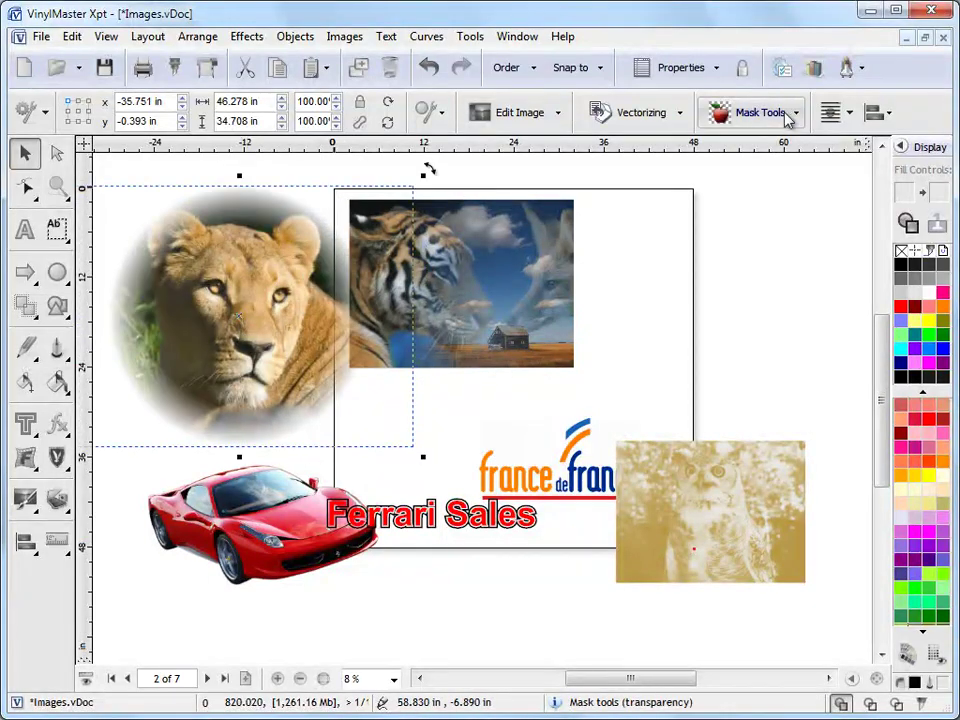
click(736, 316)
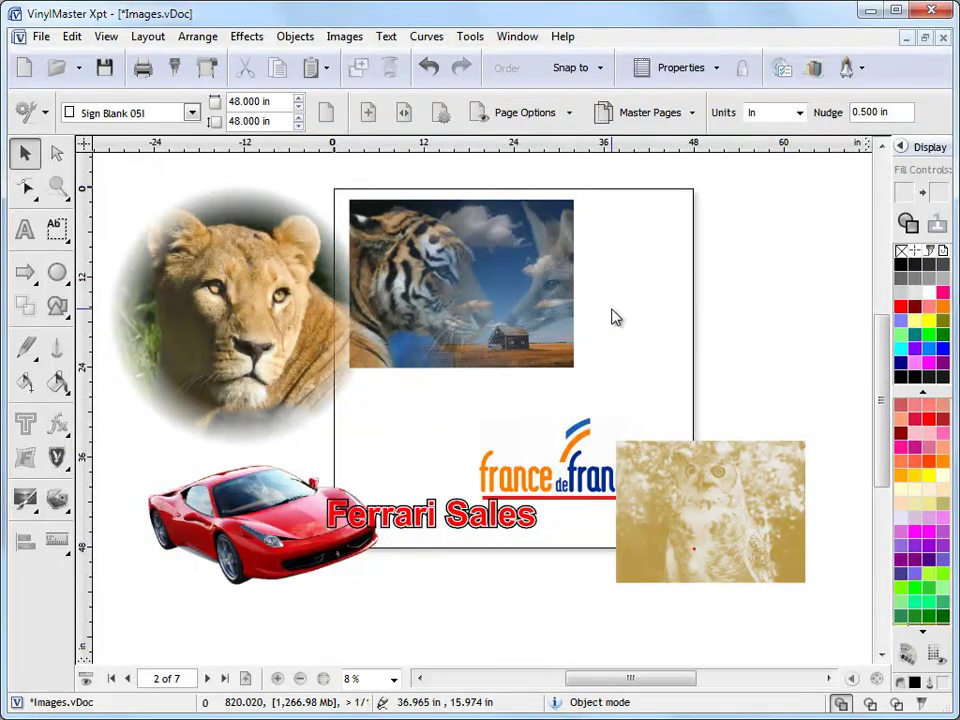
Move the masked lioness to the right of the tiger composition and delete it.
click(283, 333)
drag(334, 408, 757, 408)
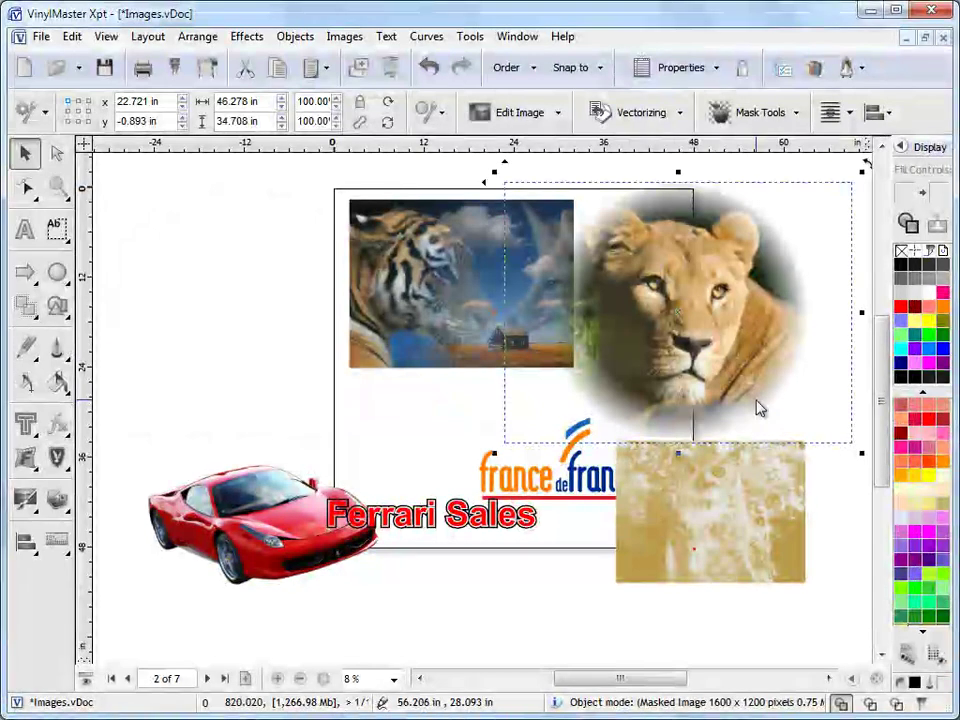
key(Delete)
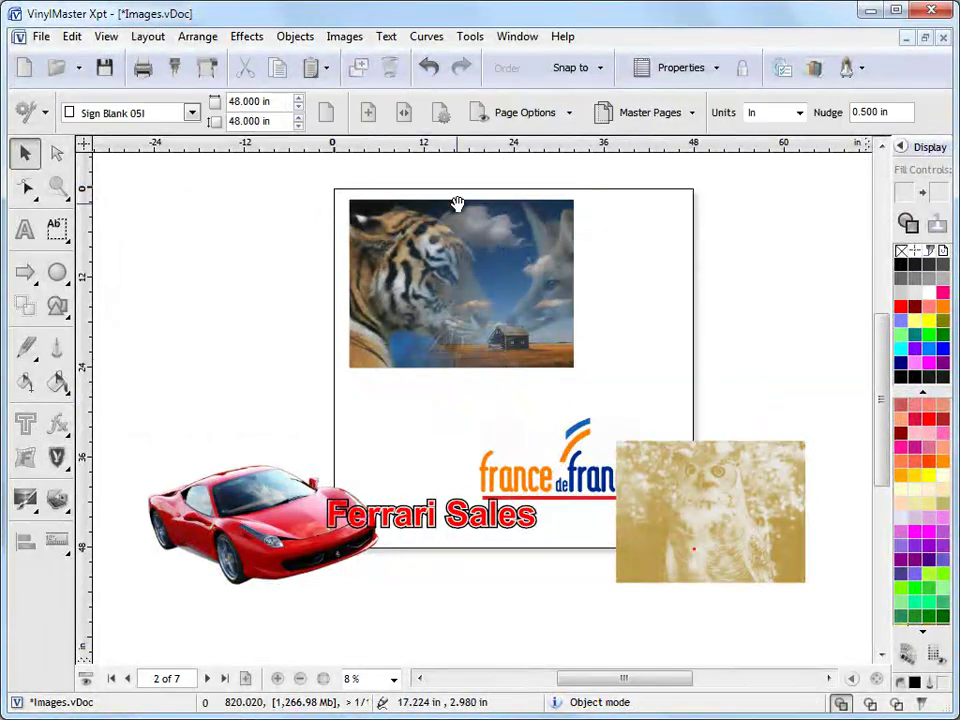
Insert femaleduck.jpg left of the page and move it to about x -20 in, y 10.5 in.
click(343, 38)
click(365, 60)
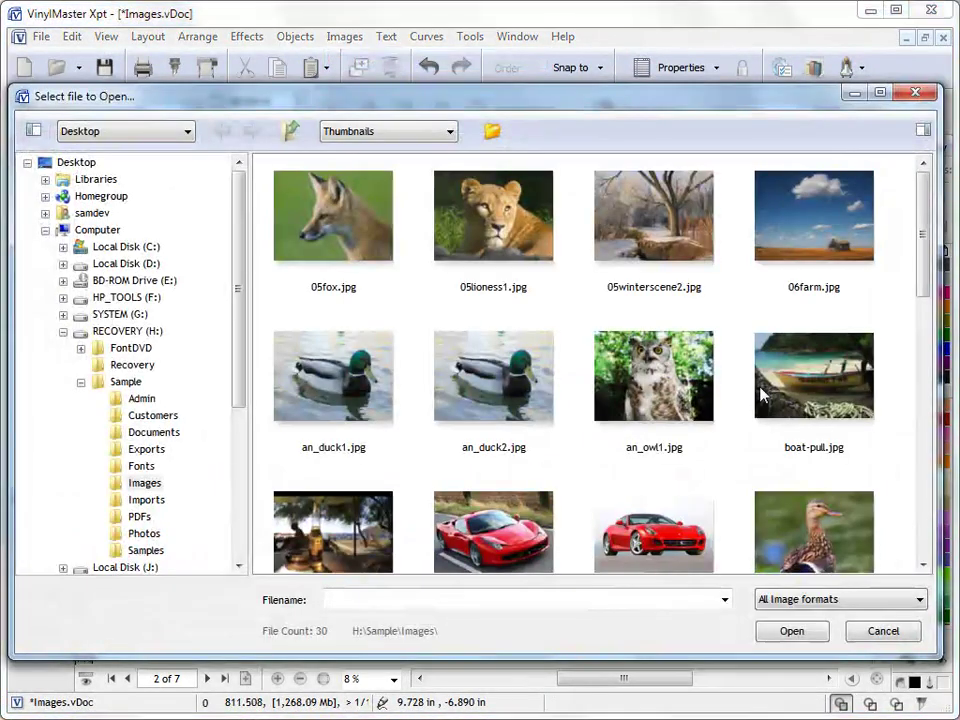
click(840, 556)
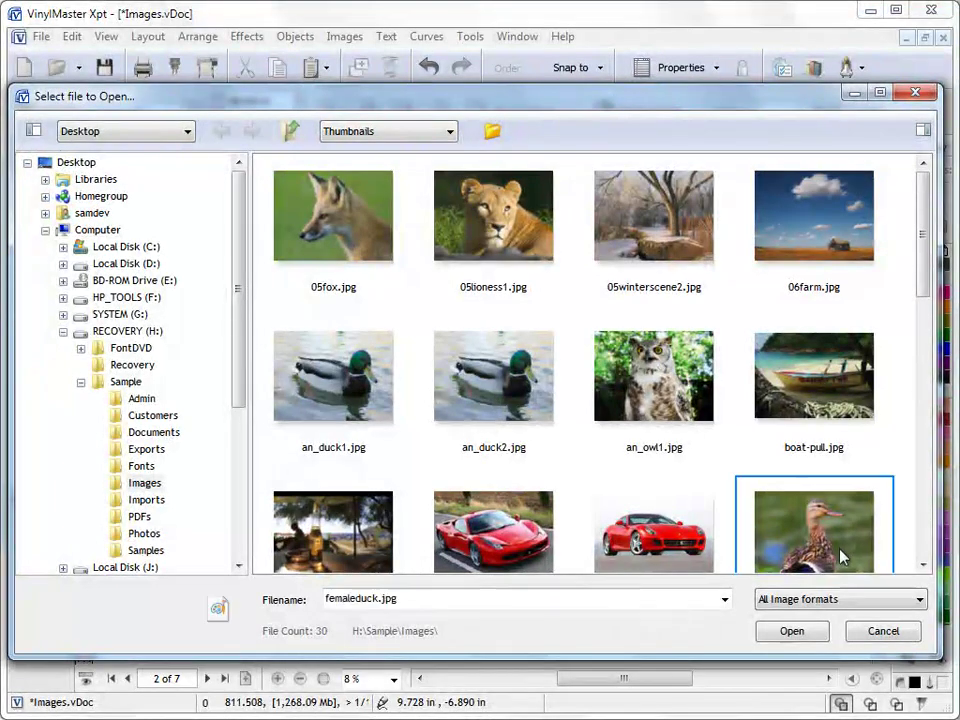
double_click(840, 556)
click(141, 240)
drag(250, 304, 295, 335)
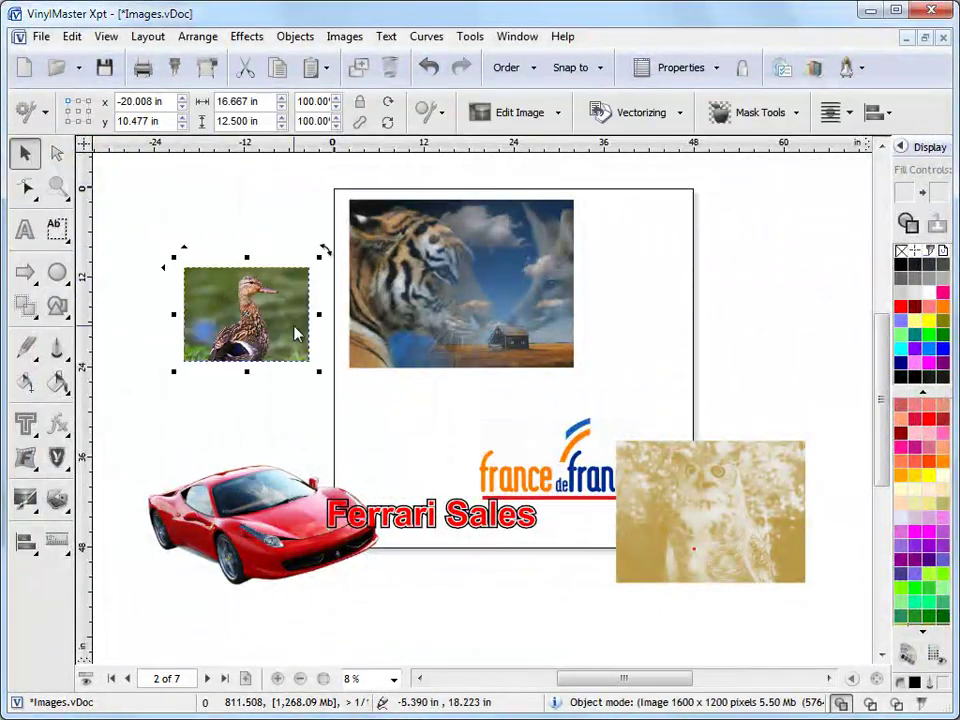
Apply a 3D perspective distortion to the duck, pull its four corners outward to about 24.7 in wide, and move the image up and left.
click(30, 459)
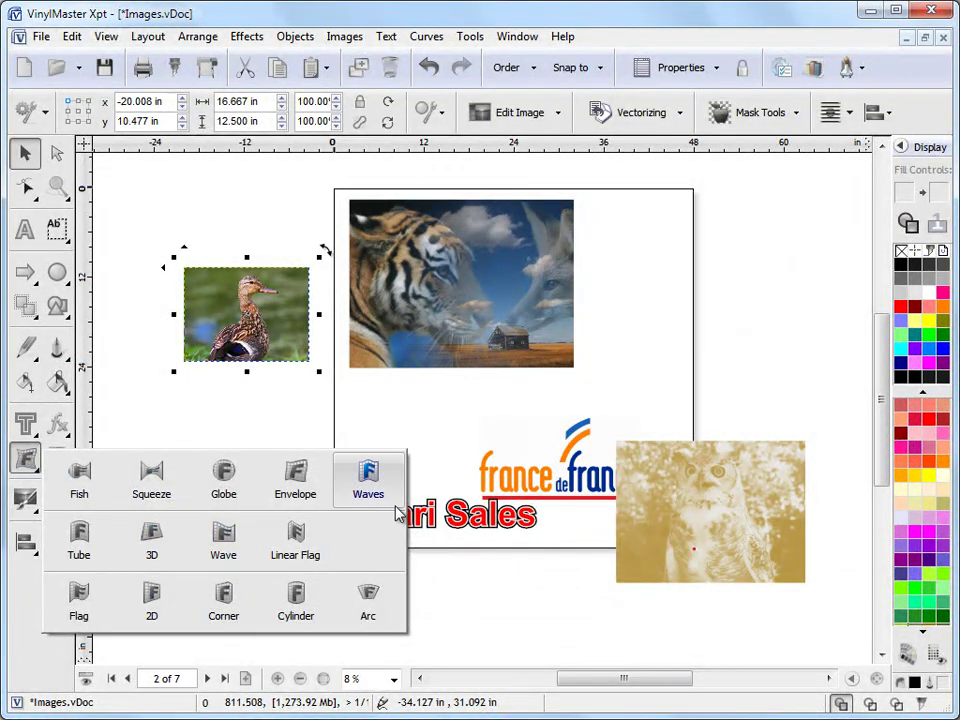
click(163, 550)
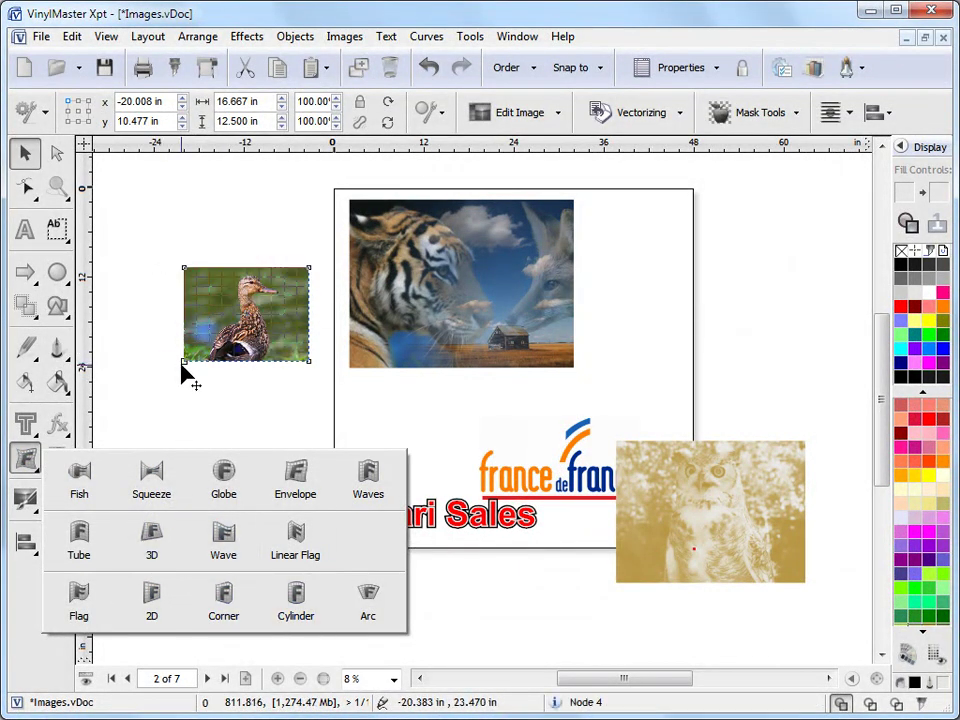
drag(182, 366, 152, 414)
drag(309, 361, 337, 390)
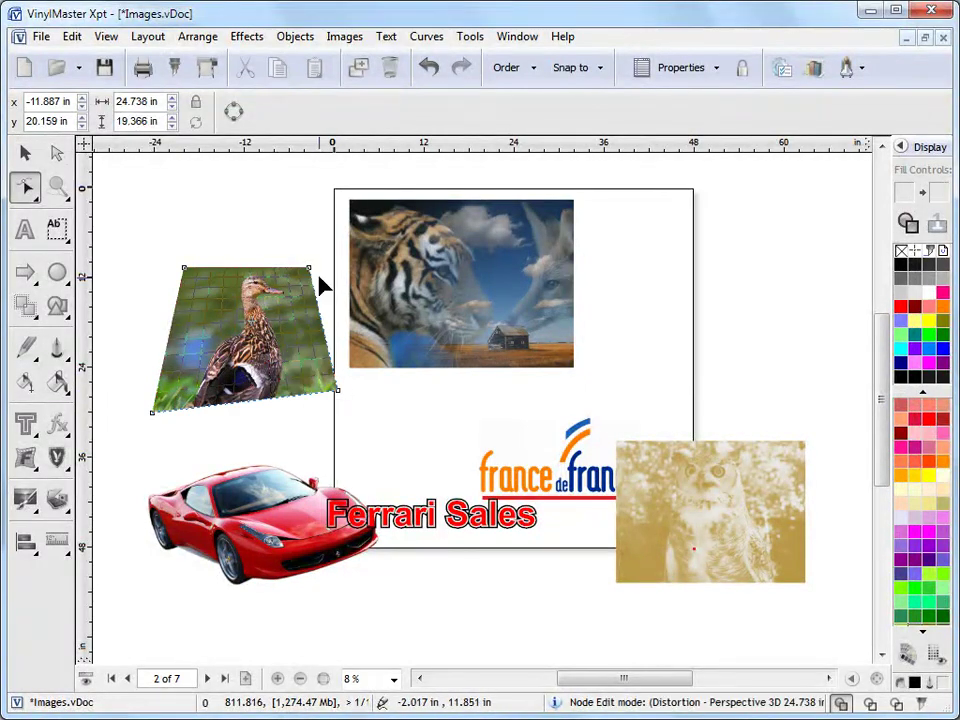
drag(309, 268, 337, 266)
drag(184, 268, 156, 237)
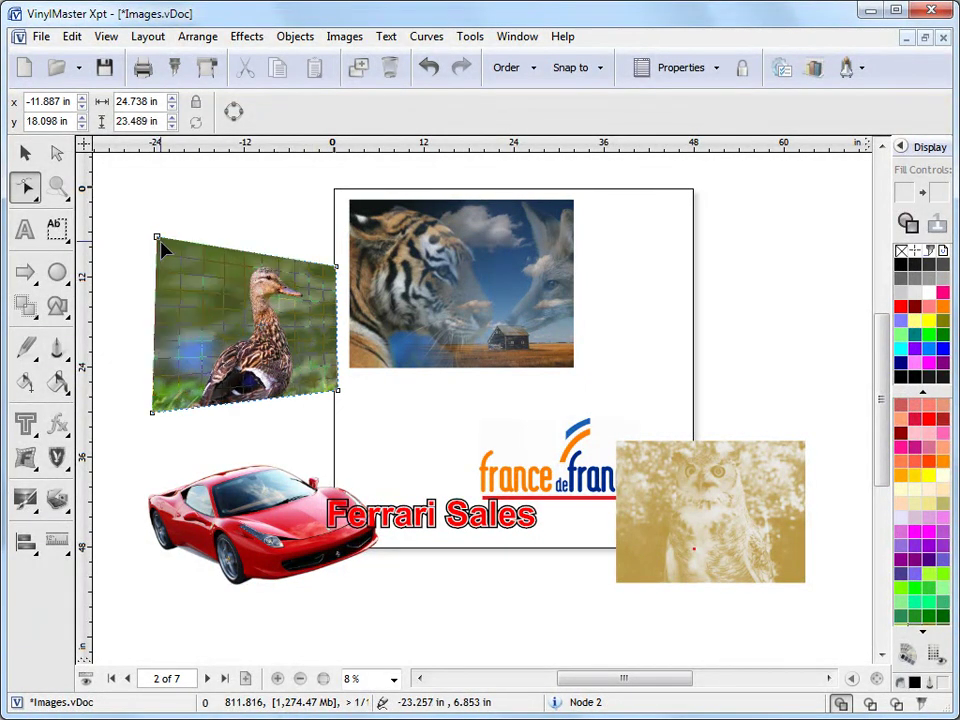
click(25, 152)
drag(258, 299, 231, 272)
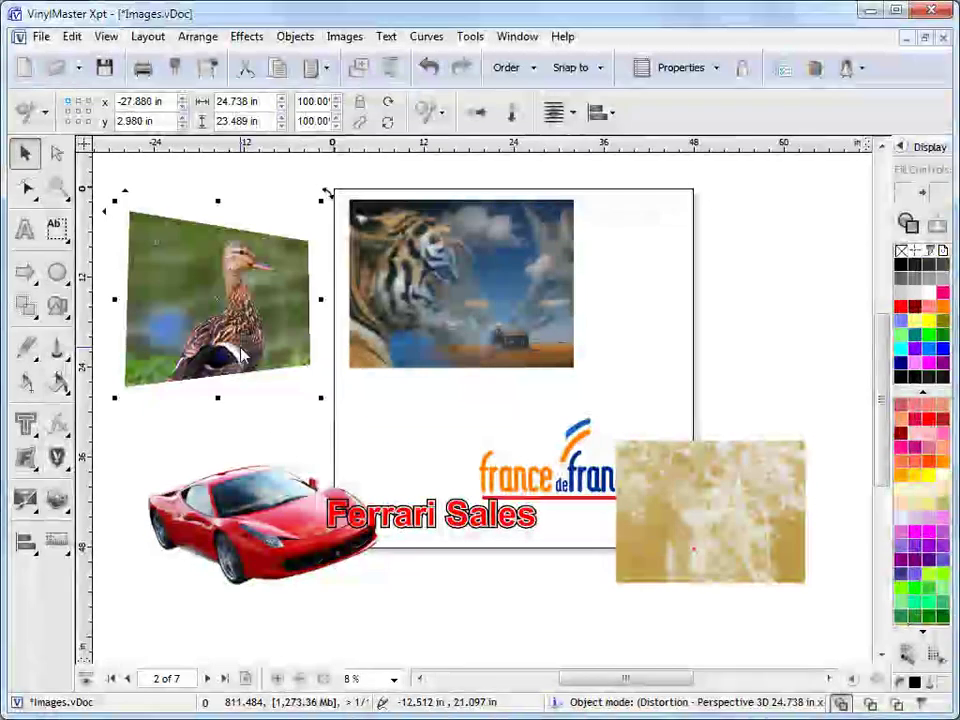
Add a Waves distortion to the duck with a wave length of about 85.354, and enlarge the result to about 27.9 in wide.
click(25, 457)
click(369, 487)
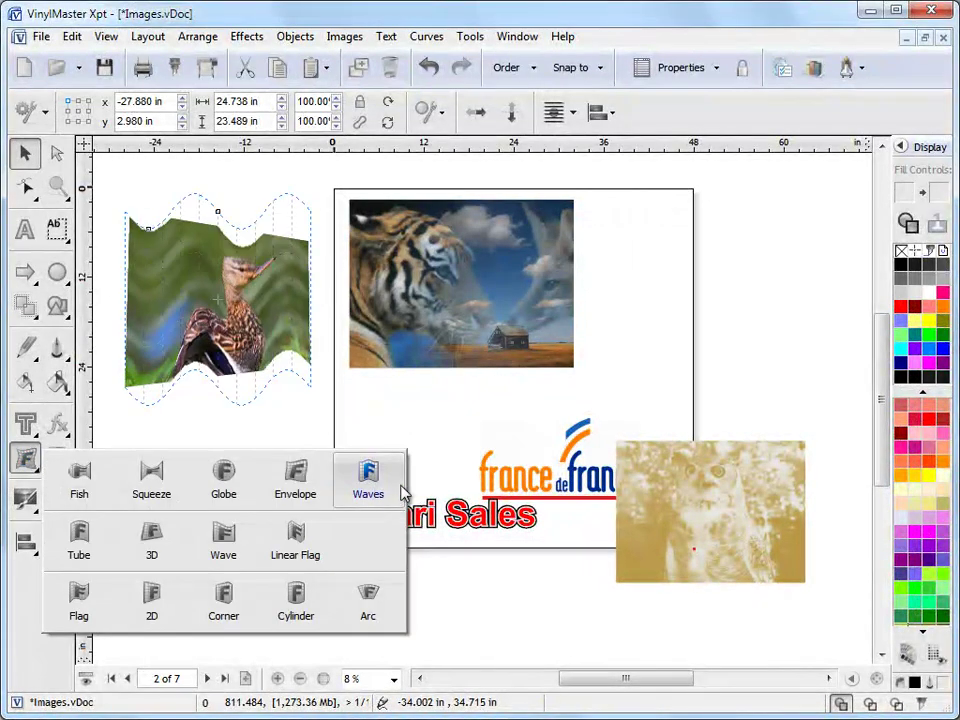
drag(246, 213, 284, 211)
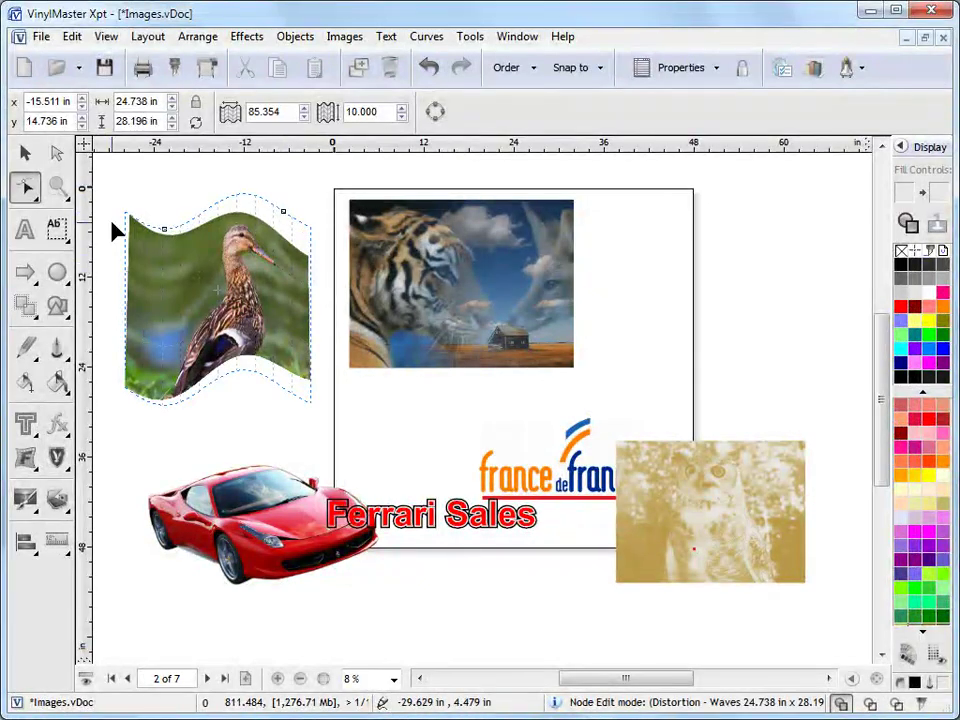
click(25, 152)
drag(236, 280, 216, 279)
drag(300, 388, 331, 421)
drag(311, 380, 337, 402)
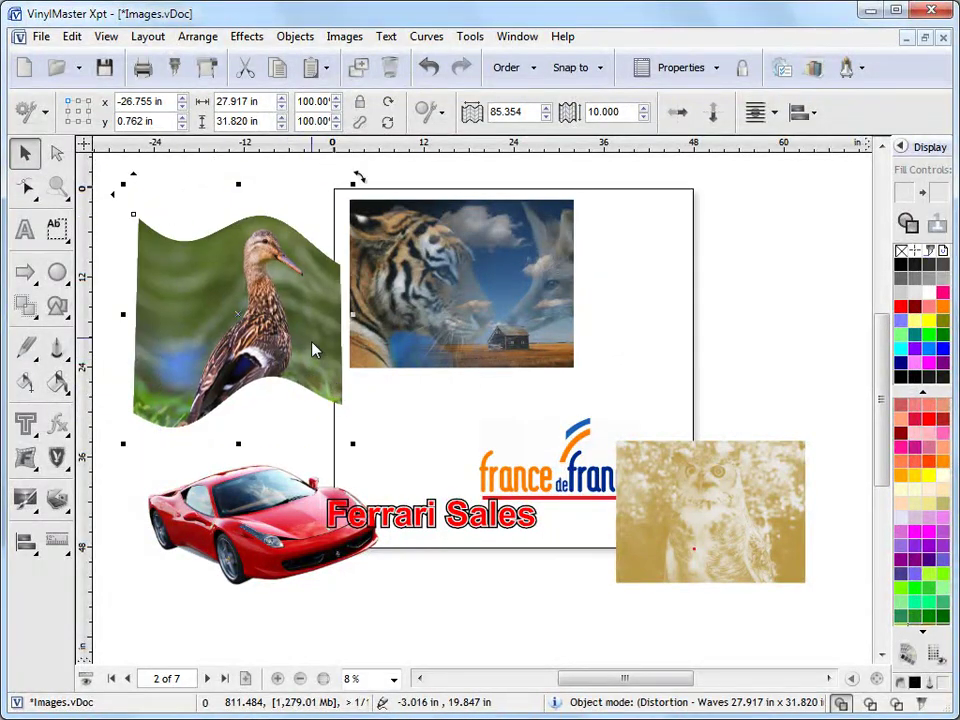
Move the red car to the page's right edge, the wavy duck down and left, and the tiger composition to the lower left.
click(274, 510)
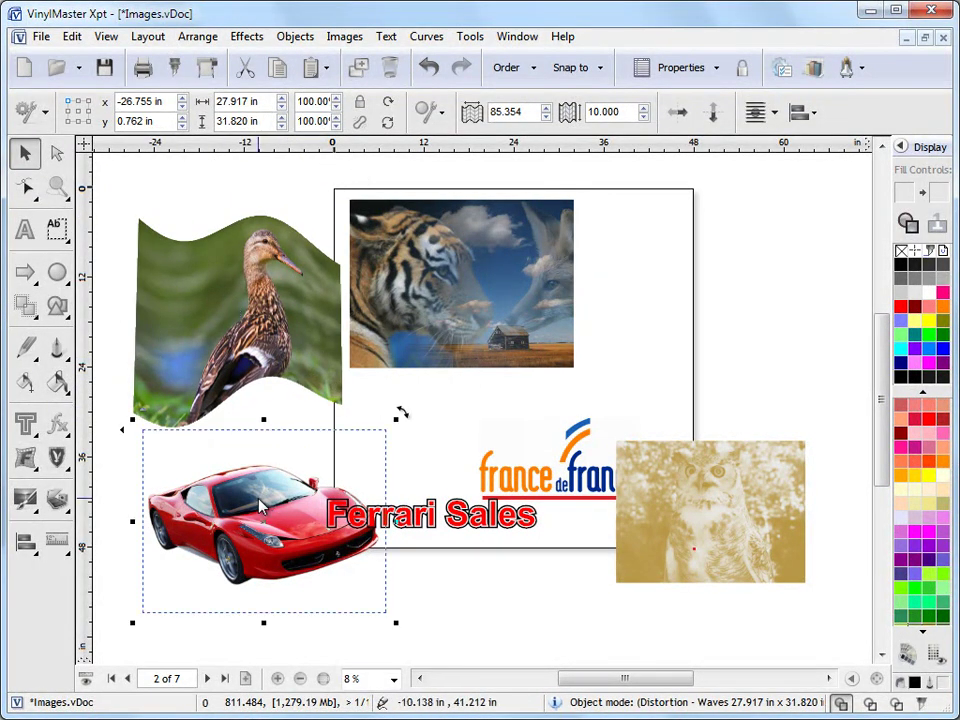
mouse_move(274, 510)
mouse_down()
mouse_move(667, 338)
mouse_move(757, 283)
mouse_up()
drag(254, 300, 191, 372)
drag(348, 198, 580, 370)
drag(548, 237, 291, 477)
Move the red car onto the cleared upper part of the page at about x 7.5 in, y 1.6 in.
drag(698, 295, 457, 293)
click(57, 187)
drag(361, 214, 679, 402)
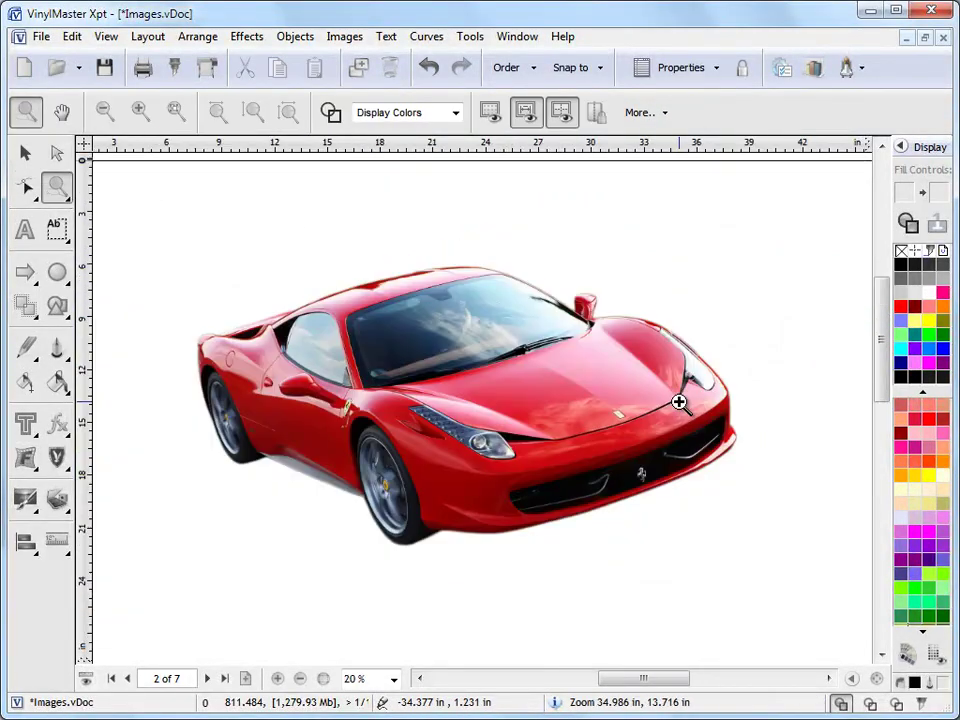
key(space)
drag(421, 352, 433, 358)
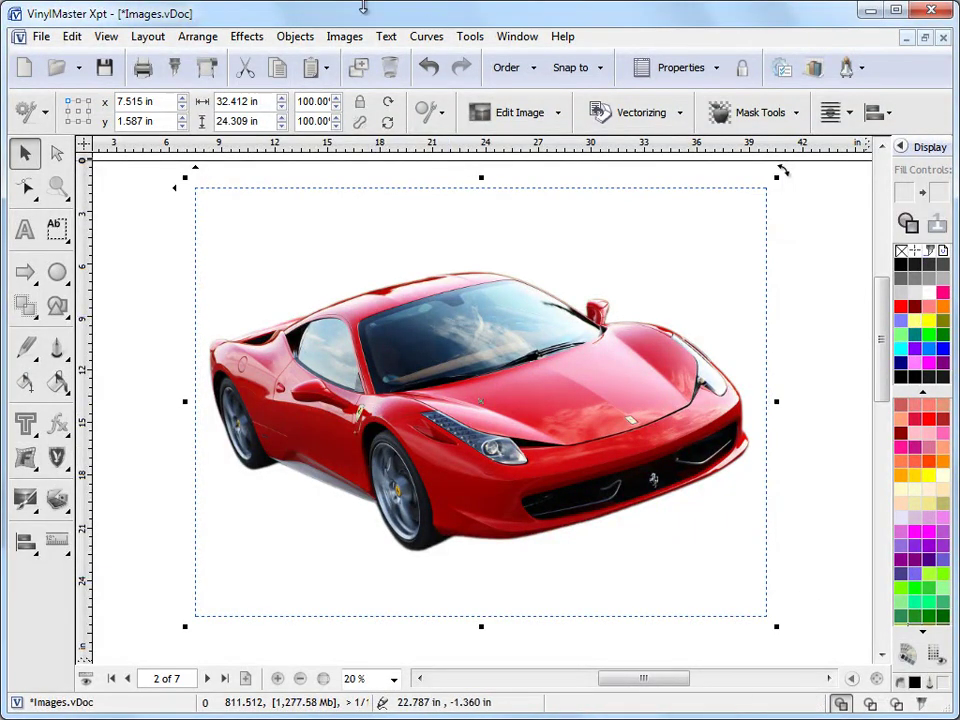
Trace the car's mask into a clipping path using the Default trace mode and accept the trace.
click(352, 37)
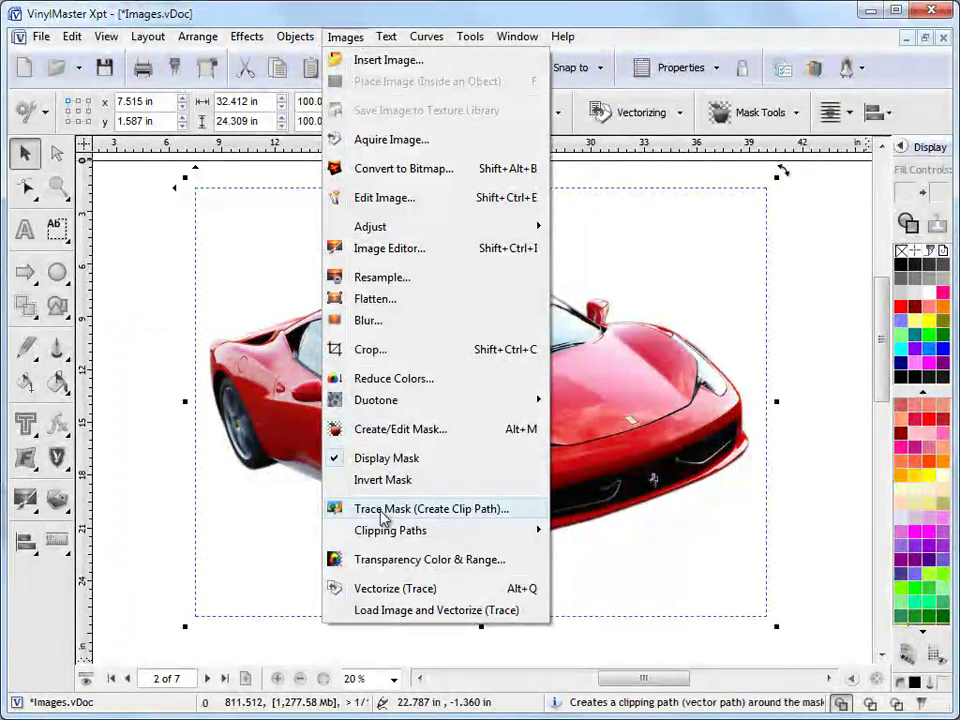
click(400, 514)
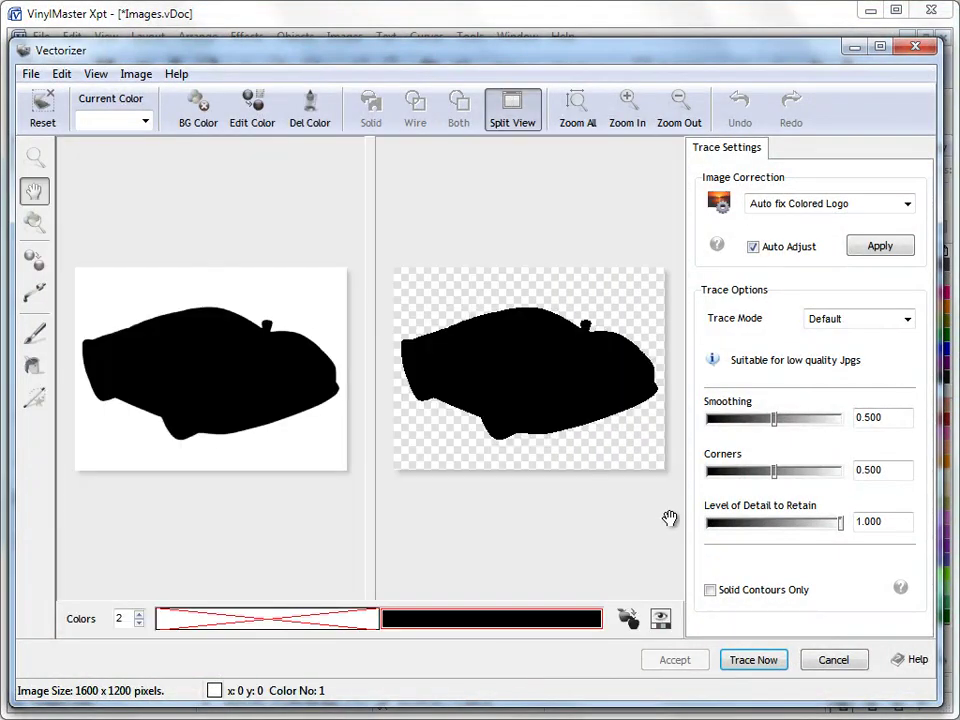
click(751, 659)
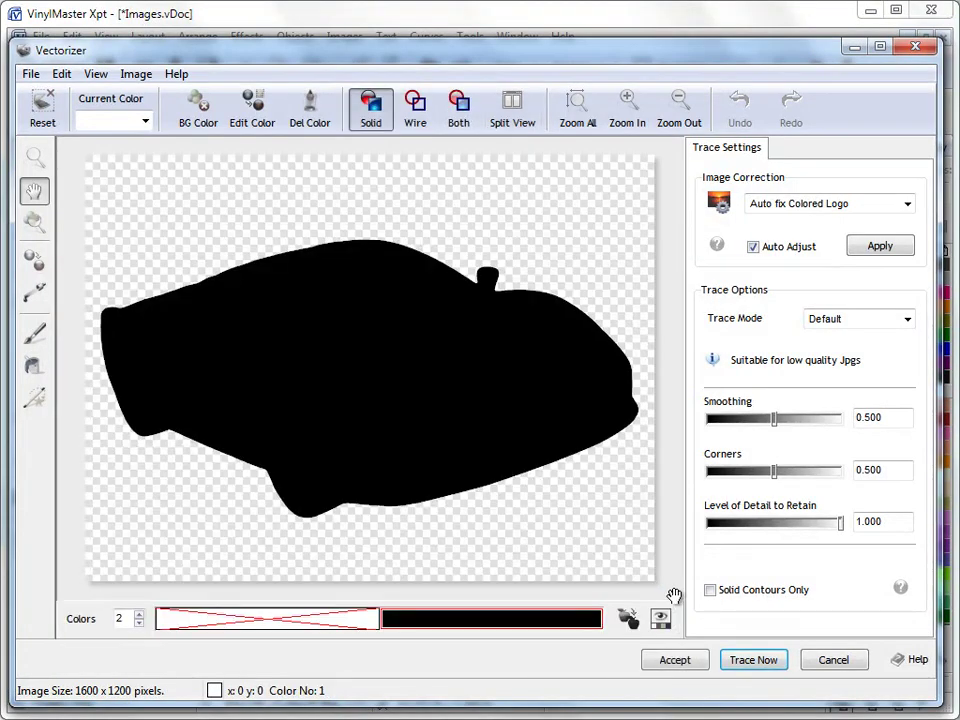
click(674, 660)
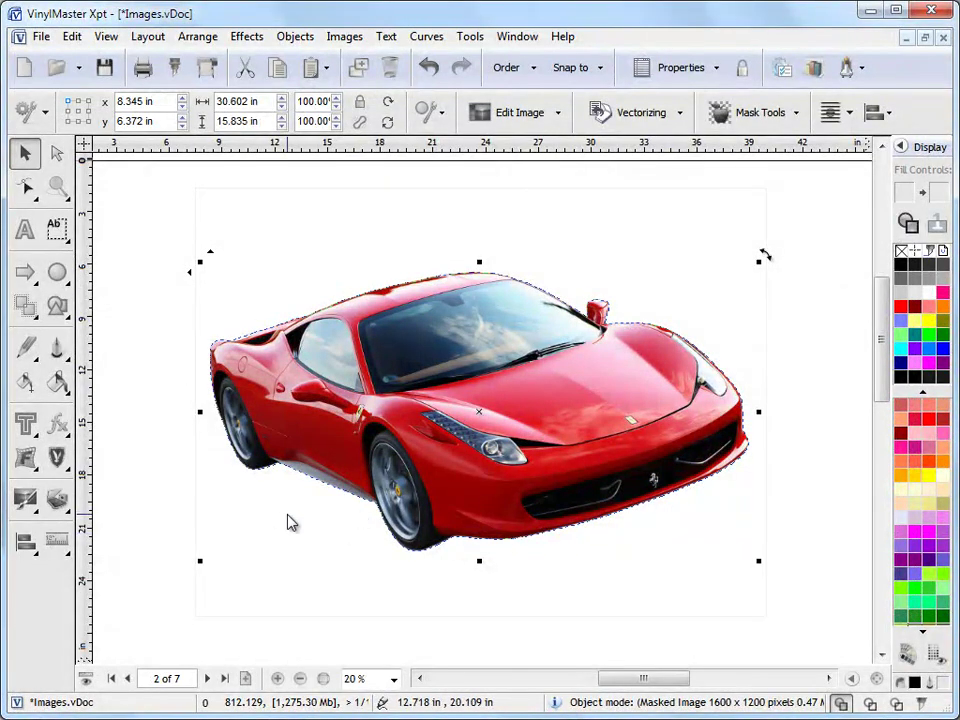
Try a single black outline with a 10% offset around the car and undo it.
click(25, 425)
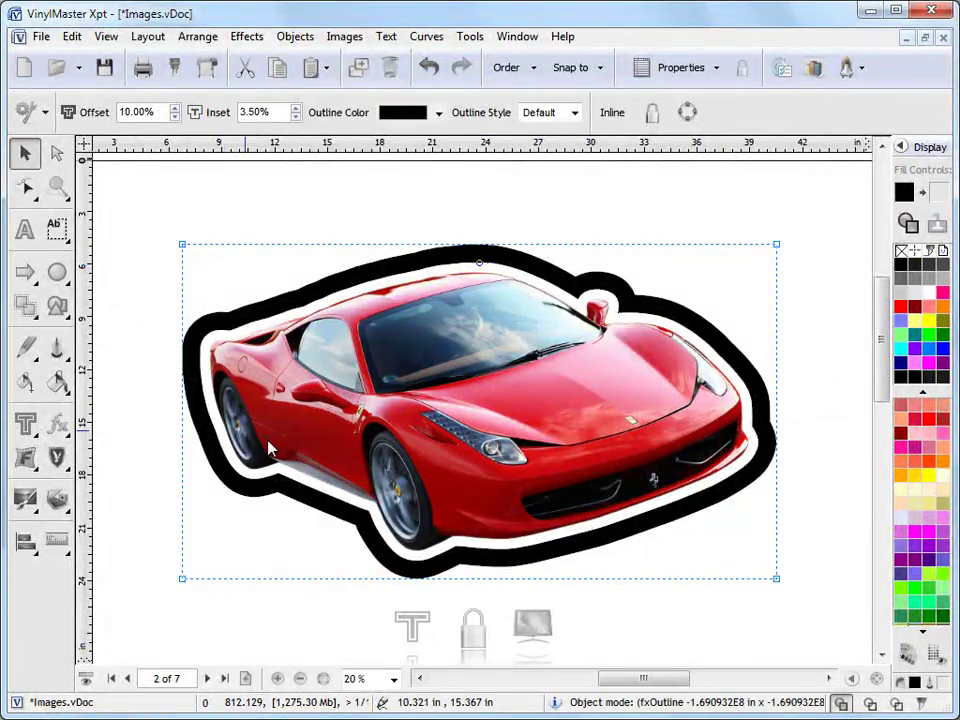
click(428, 67)
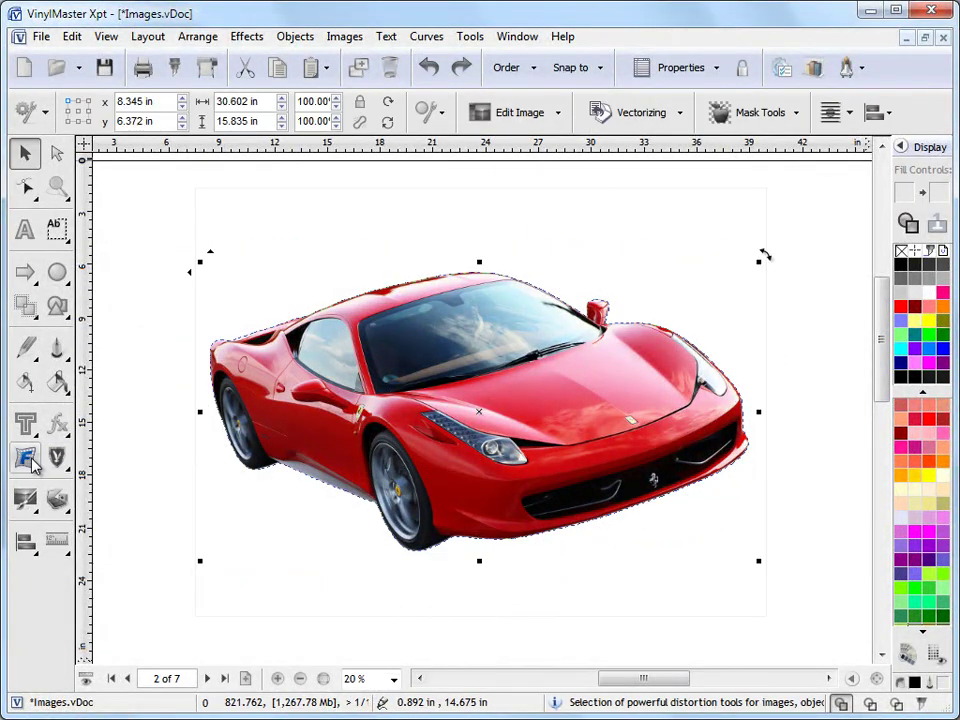
Add a Multi Outline effect around the car, using the Gradient outline method and a red outline color.
click(25, 425)
click(84, 562)
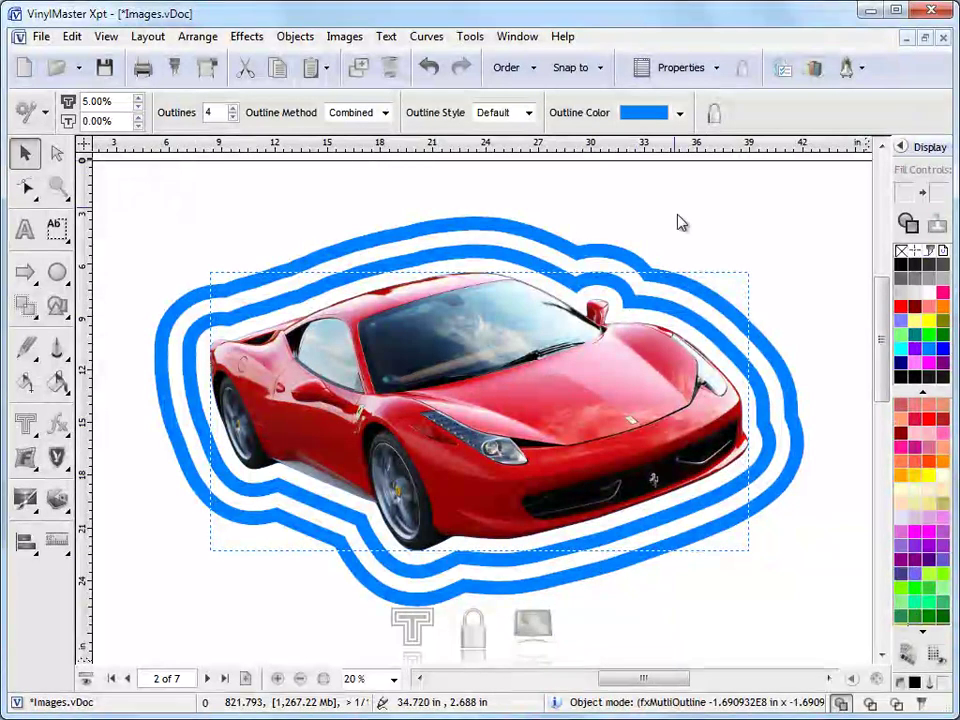
click(385, 112)
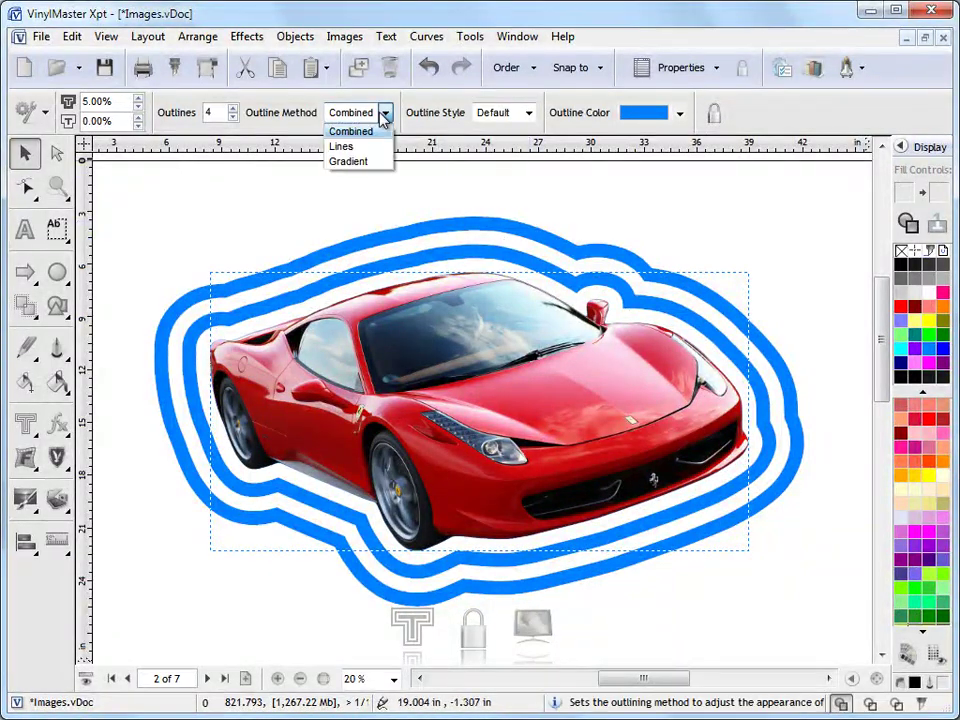
click(362, 163)
click(679, 112)
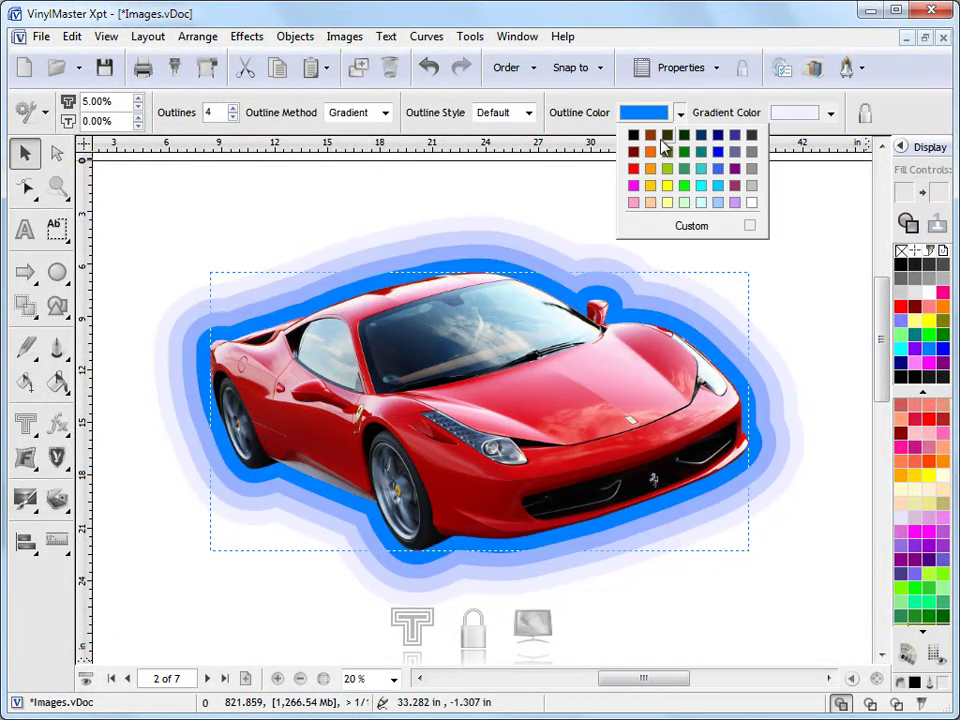
click(634, 162)
Set the multi outline's gradient color to red lightened to a value of 92.
click(830, 113)
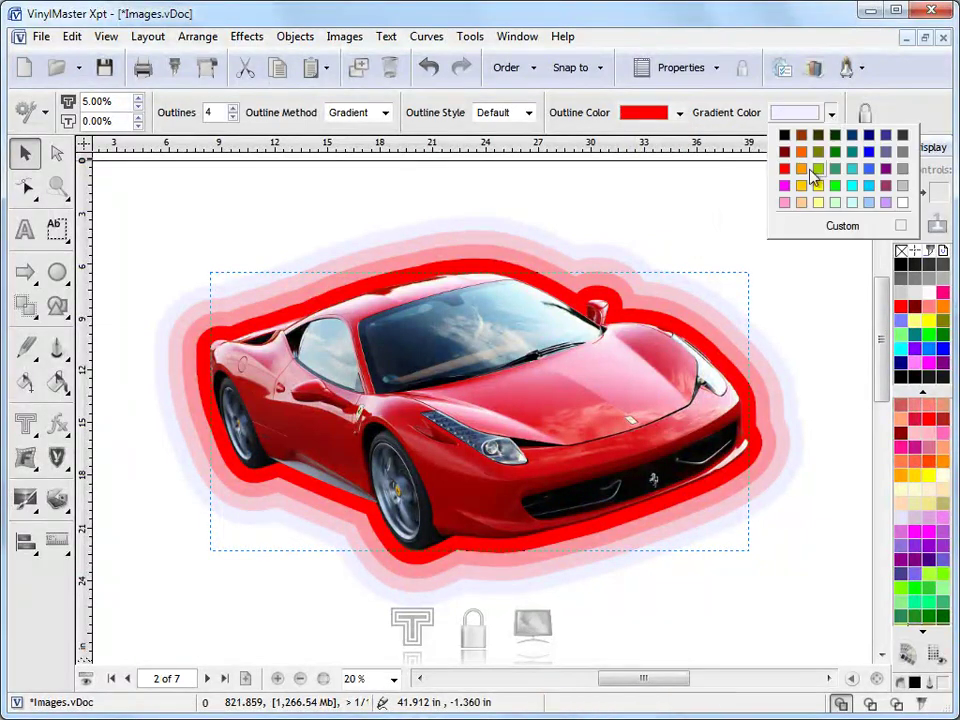
click(785, 170)
click(800, 114)
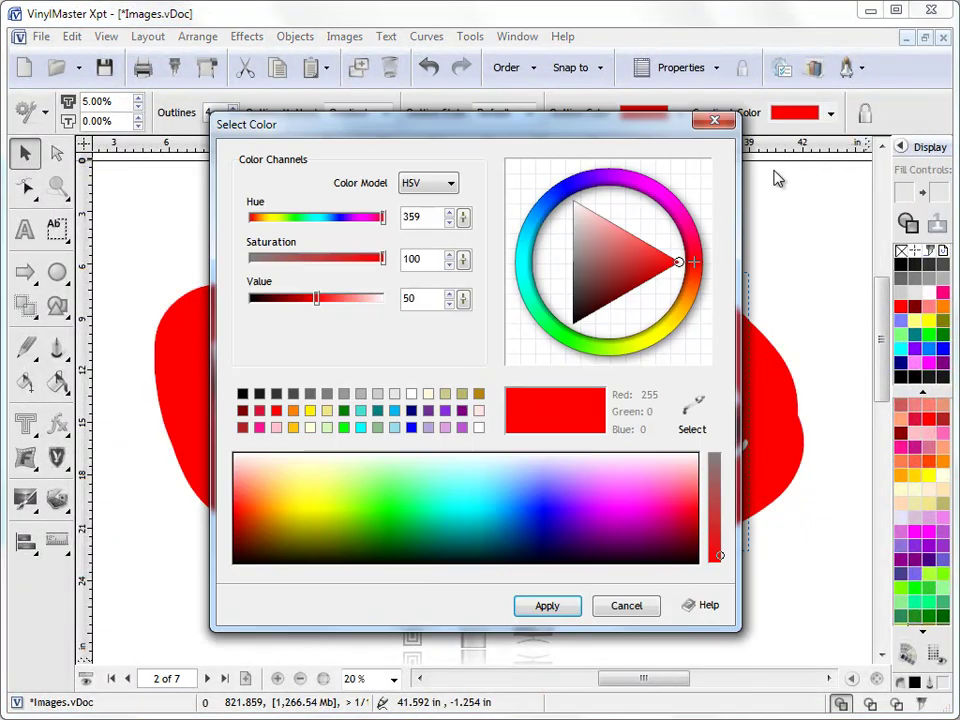
drag(319, 300, 374, 308)
click(550, 604)
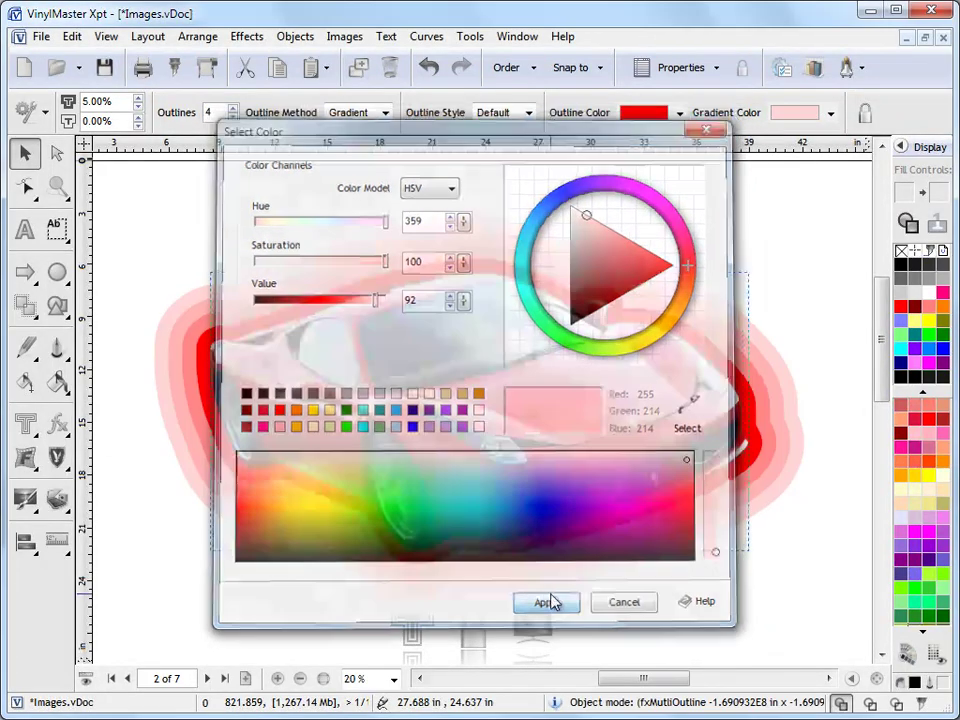
Inspect the gradient outlines around the car on the whole page, and undo the multi outline.
click(808, 355)
scroll(808, 355, down, 1)
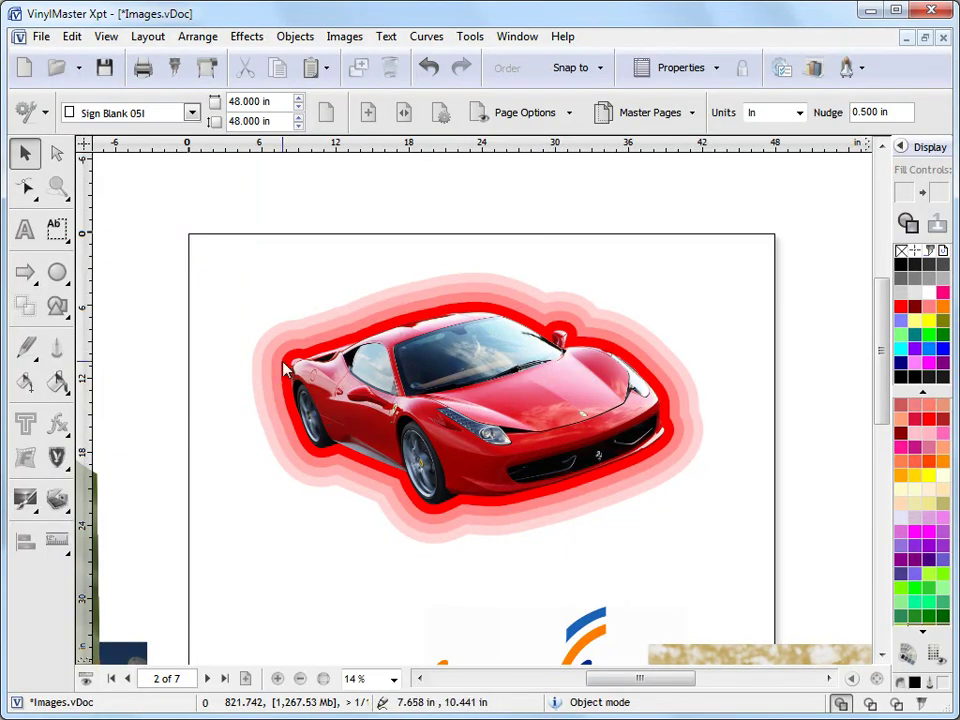
scroll(362, 453, down, 1)
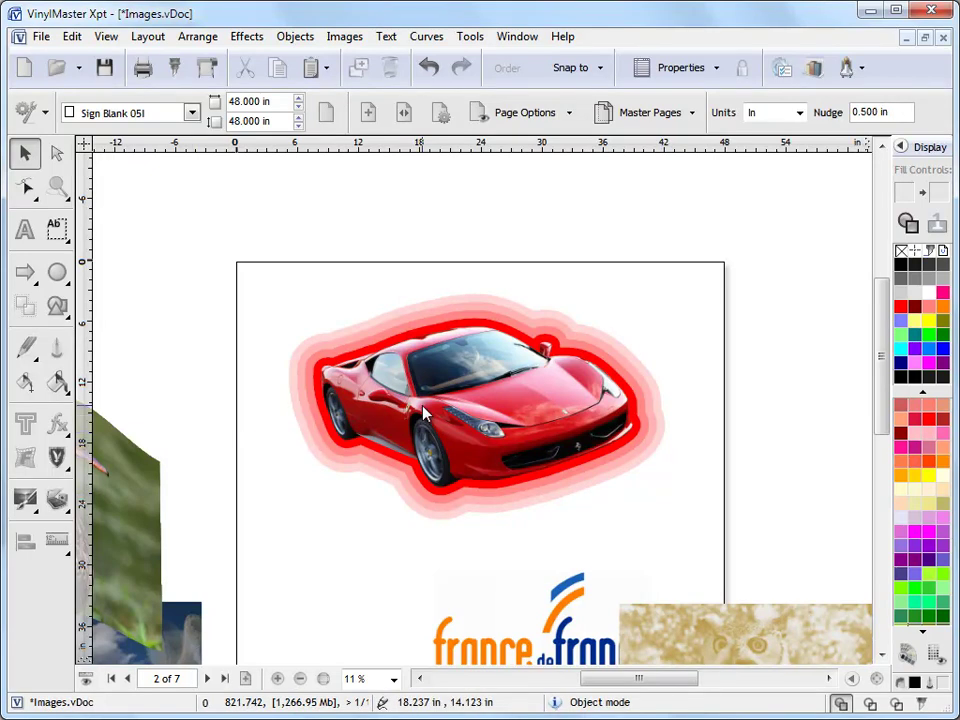
click(570, 443)
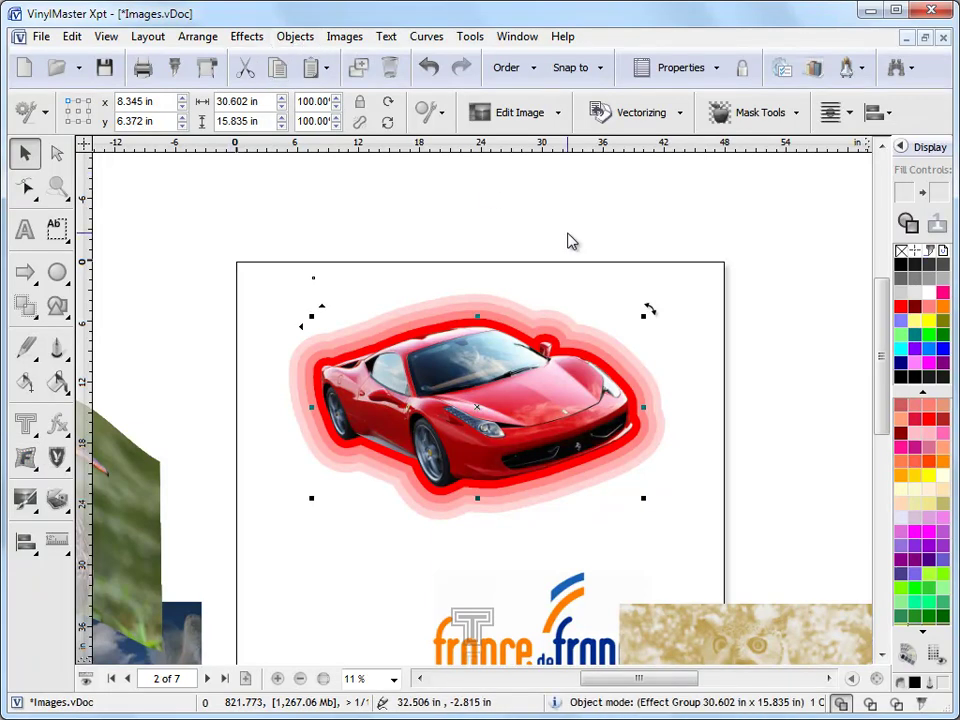
key(ctrl+z)
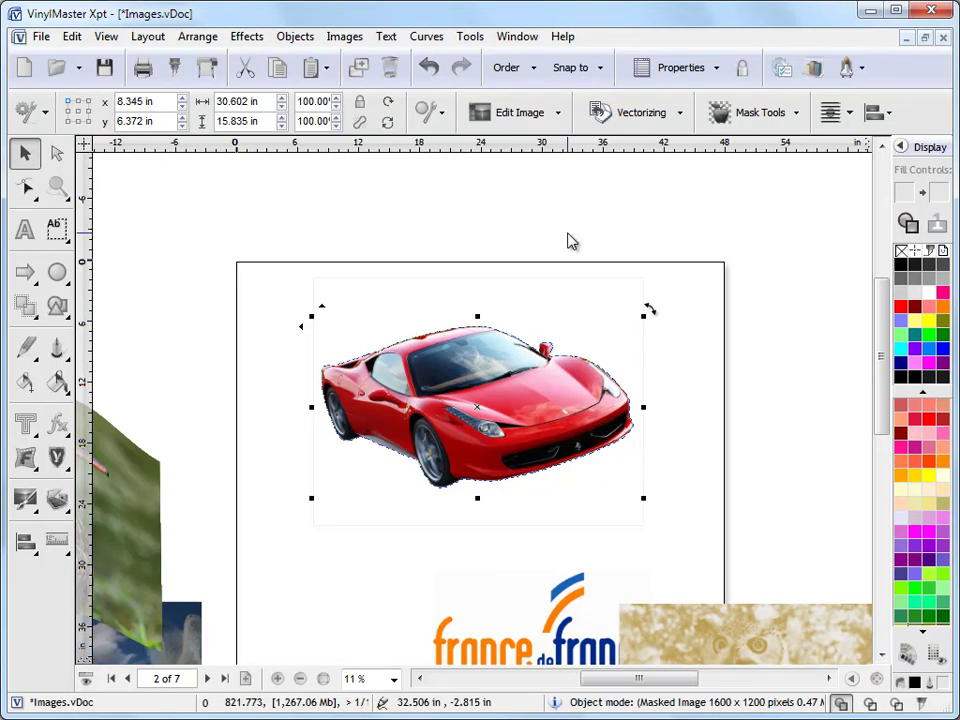
Try cutting the car into 20 horizontal stripes and undo the effect.
click(26, 425)
click(92, 625)
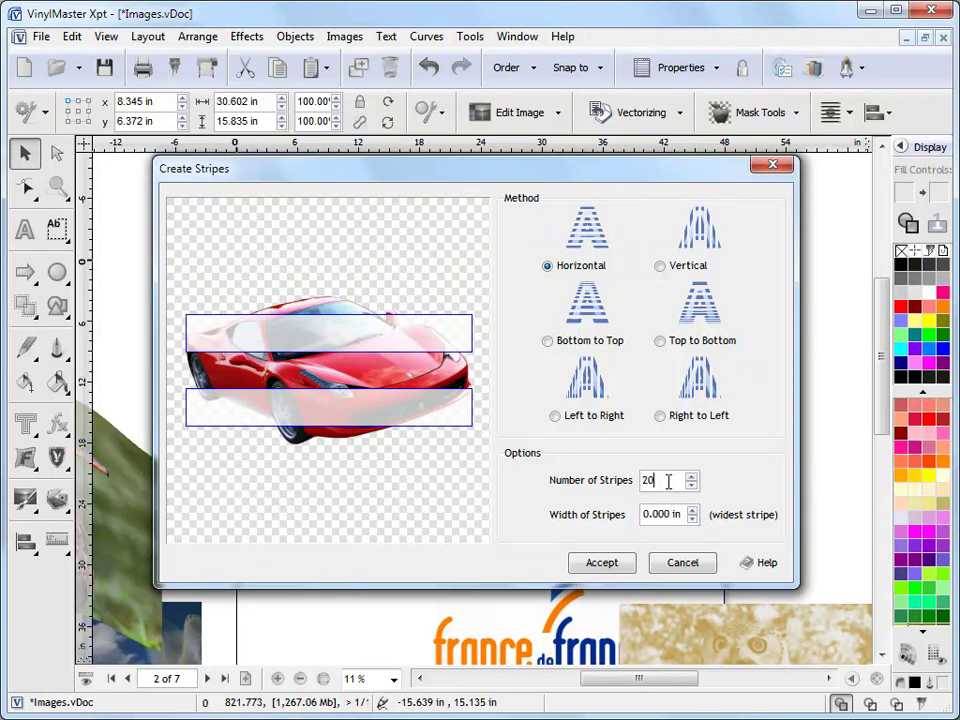
key(Tab)
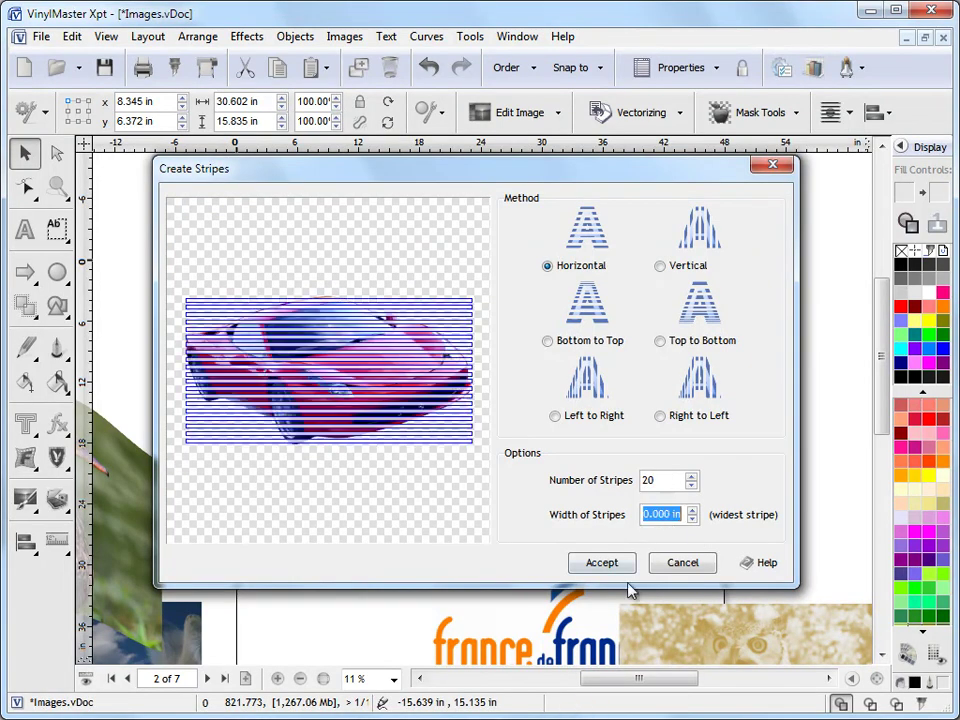
click(602, 563)
click(767, 411)
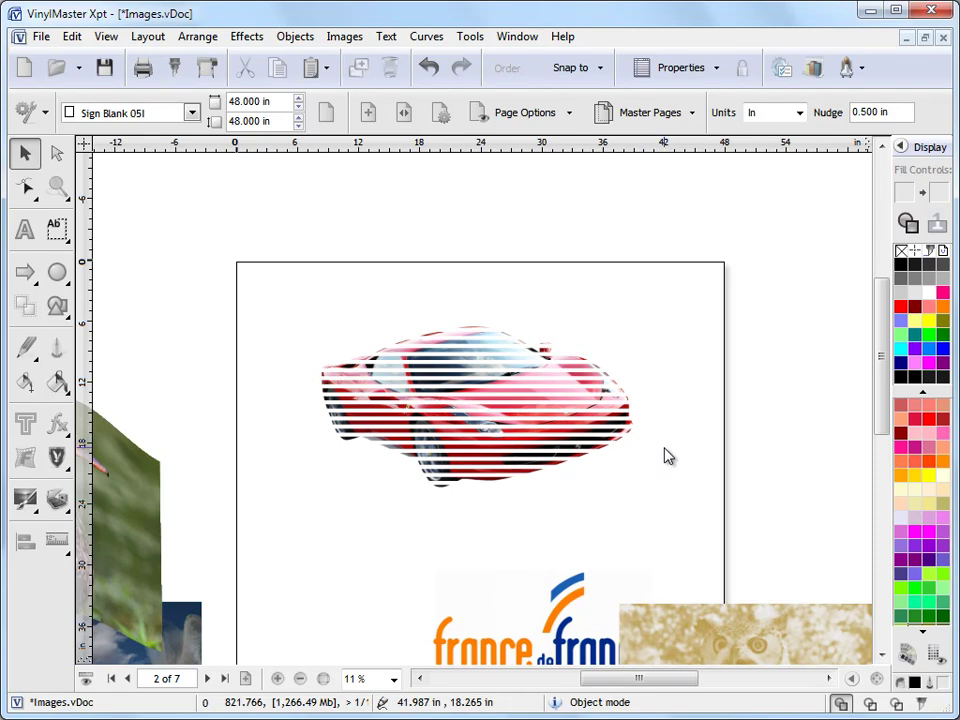
click(429, 67)
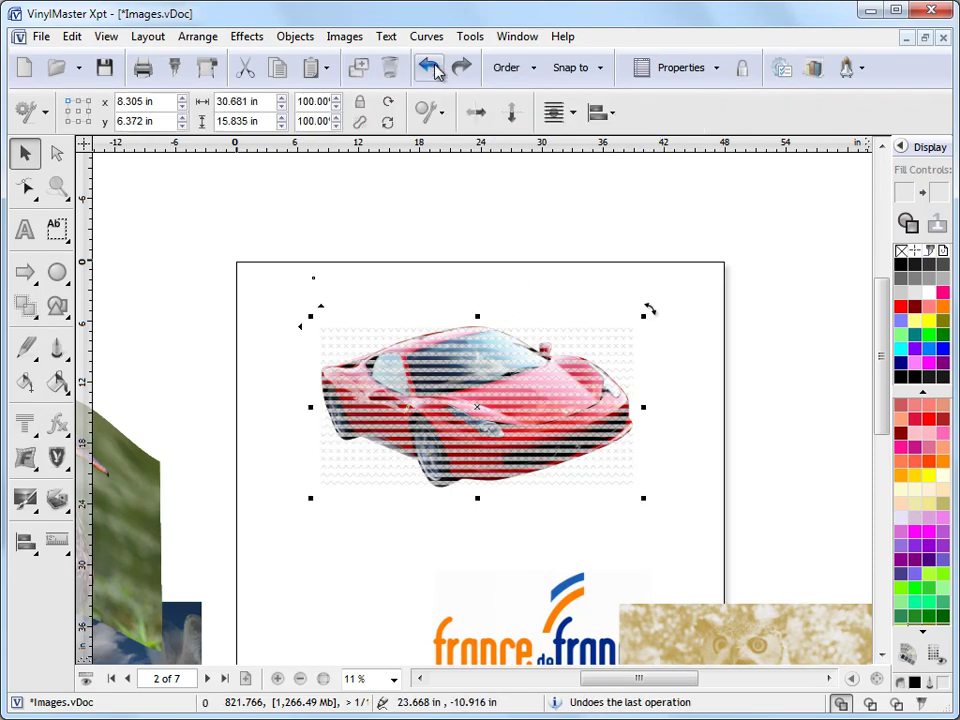
Try a drop shadow on the car and undo it.
click(26, 425)
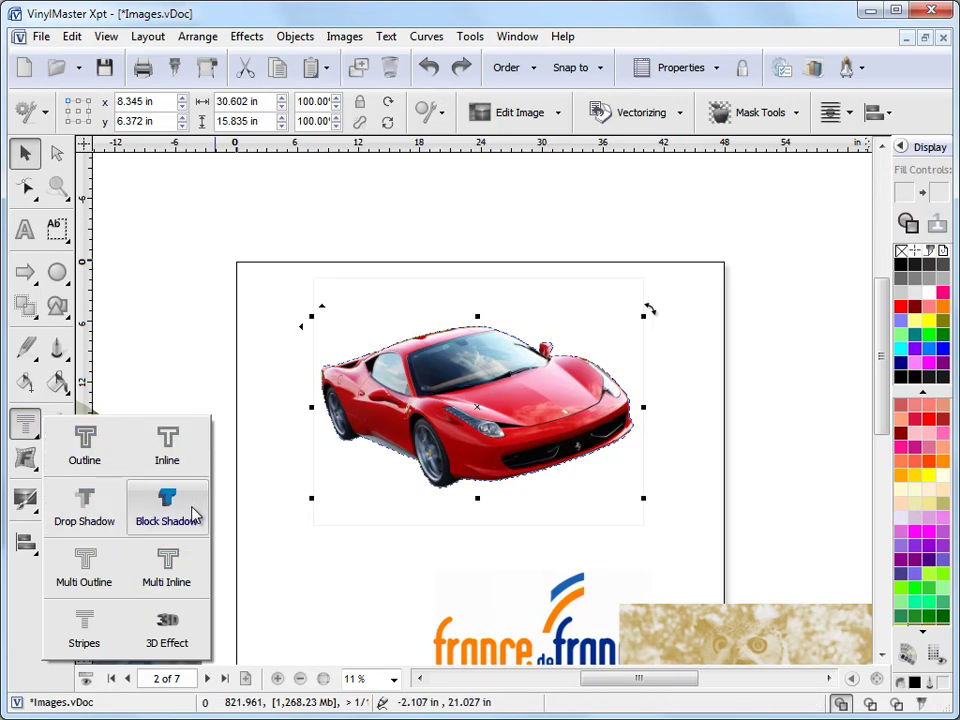
click(103, 510)
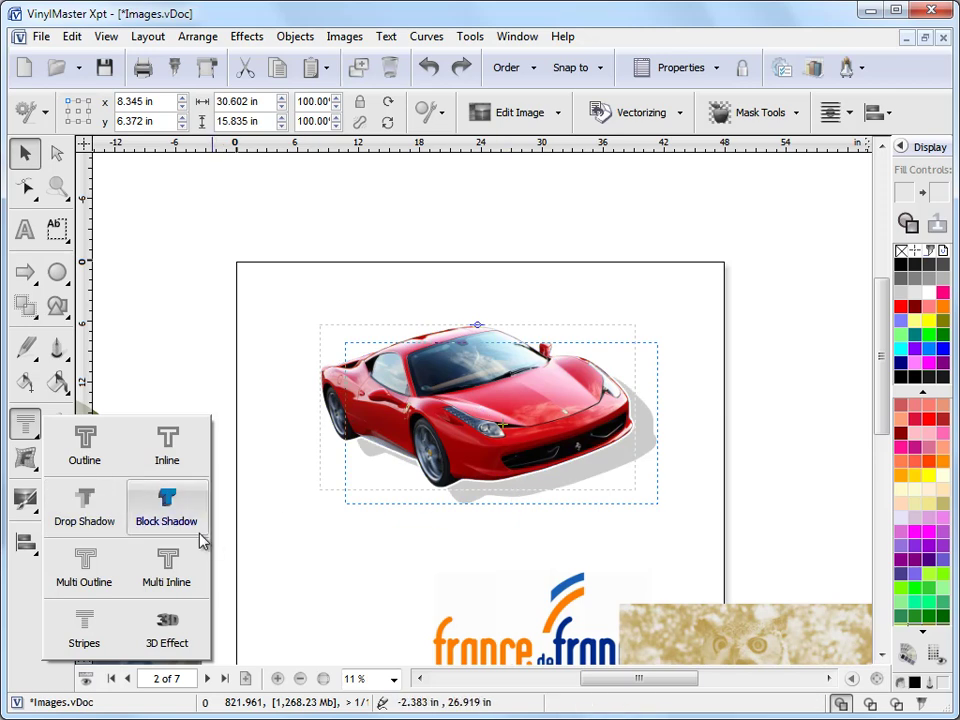
click(428, 67)
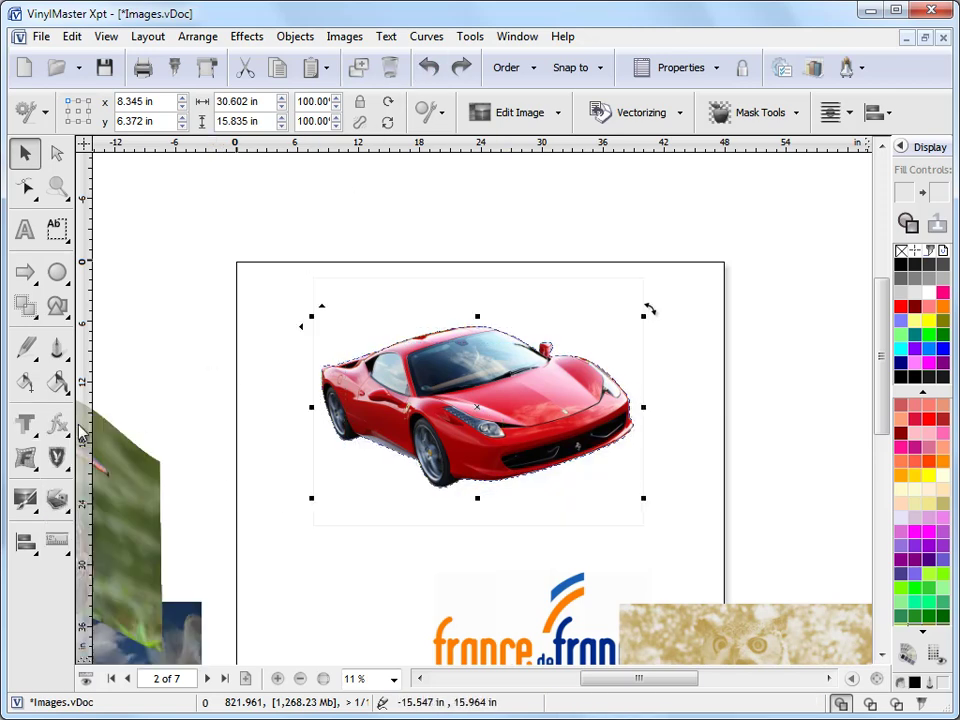
Try a black block shadow on the car, scaled to about 87% and made shallower, and undo it.
click(30, 428)
click(166, 505)
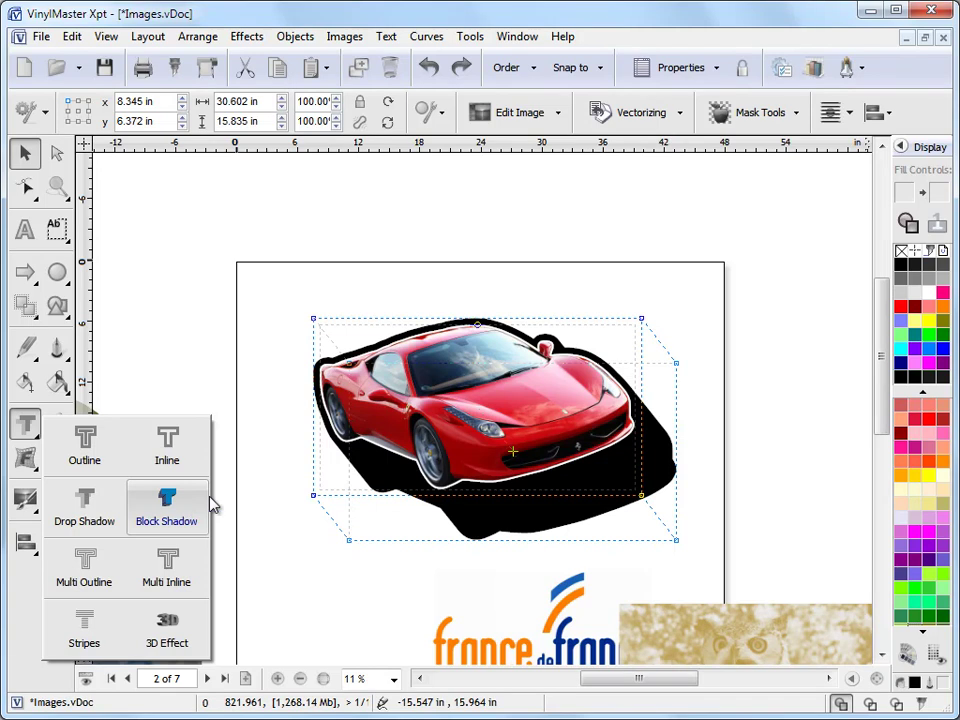
drag(676, 540, 658, 527)
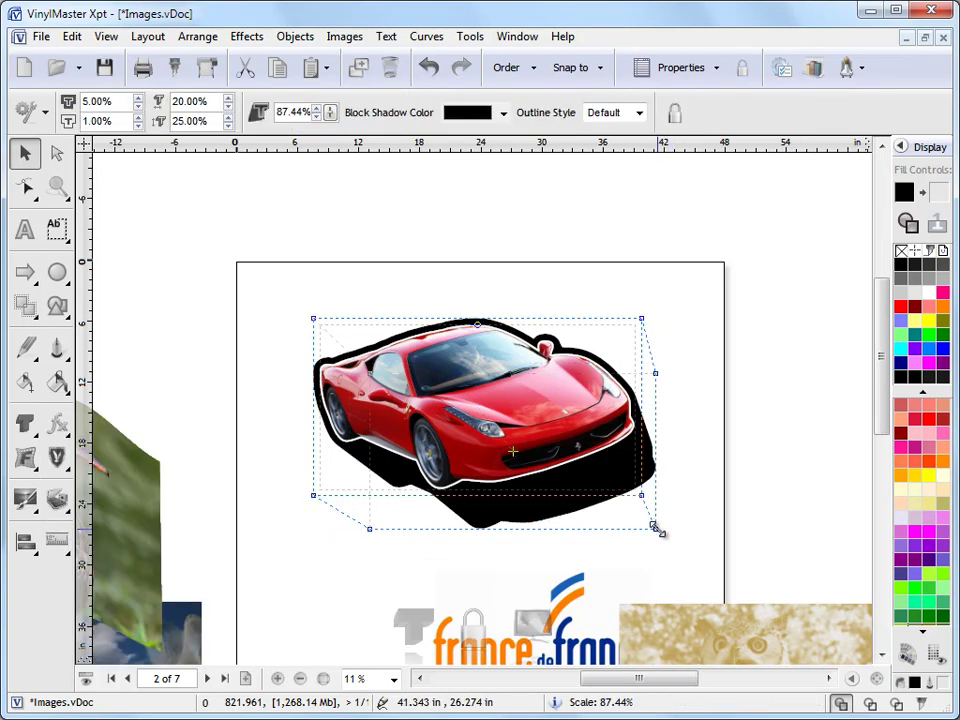
drag(514, 453, 491, 450)
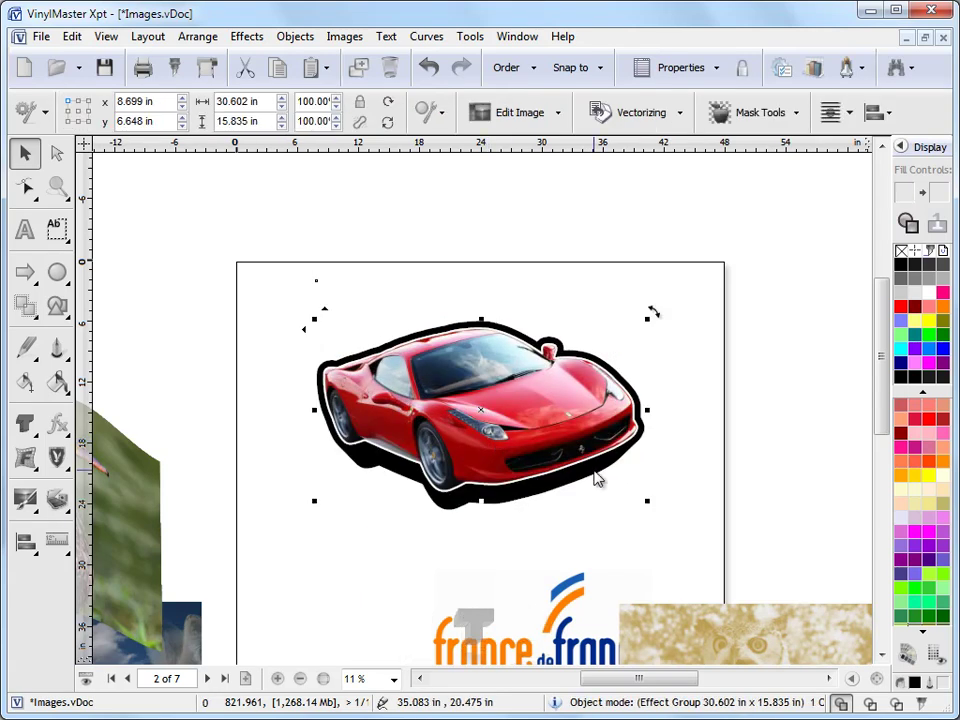
click(429, 70)
click(429, 70)
click(429, 70)
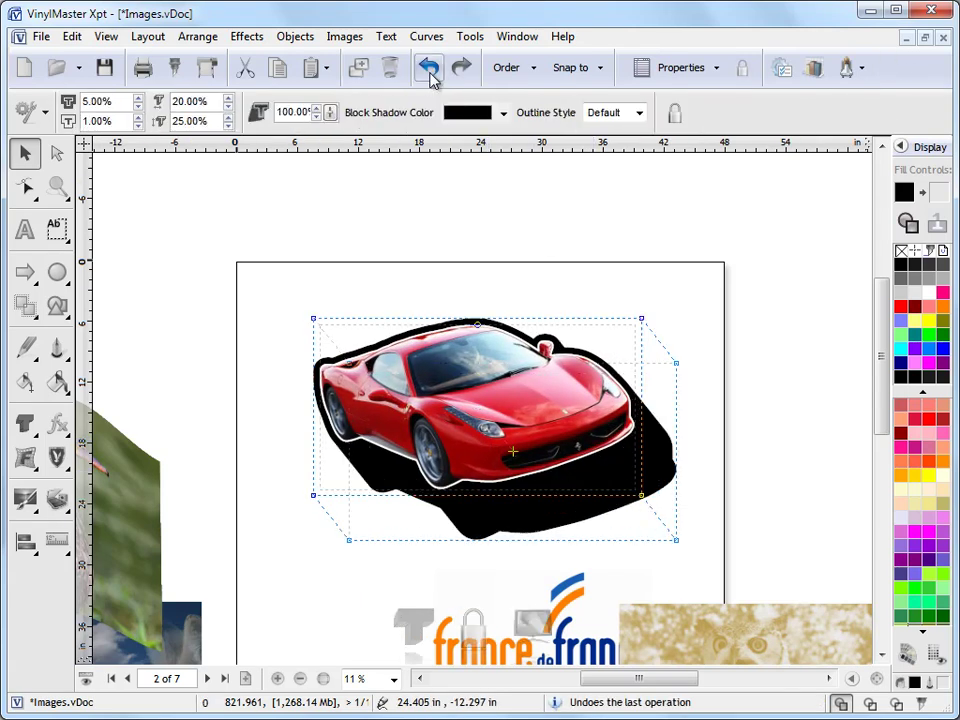
click(429, 70)
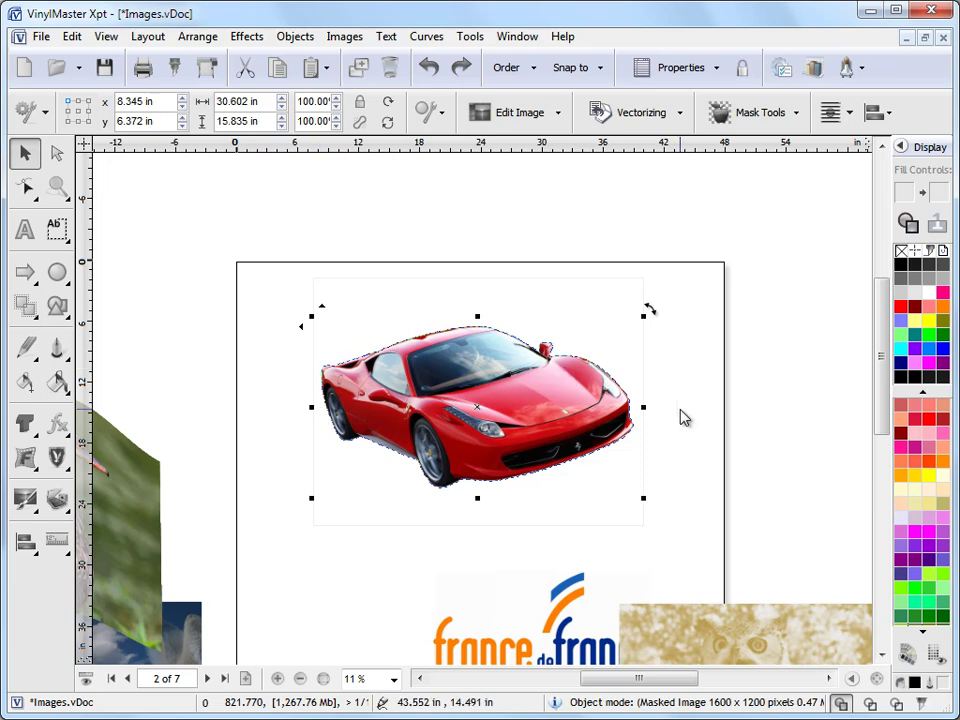
Move the car down and left to about x -7.2 in, y 24.8 in, and choose font_det_ex.png as the image to insert.
click(724, 401)
drag(557, 398, 321, 573)
click(345, 36)
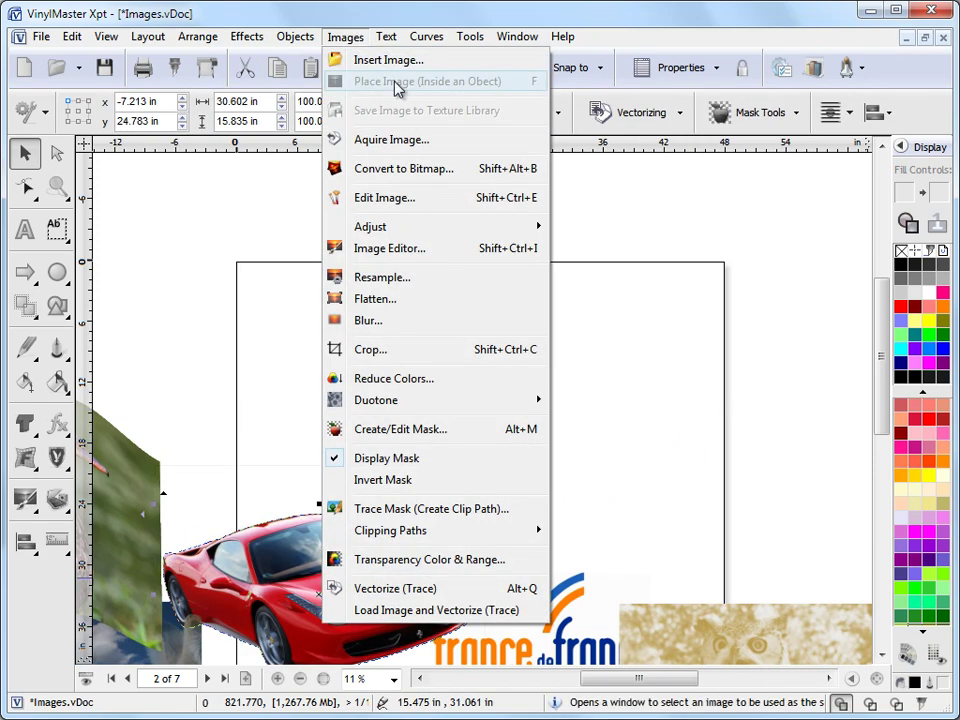
click(385, 60)
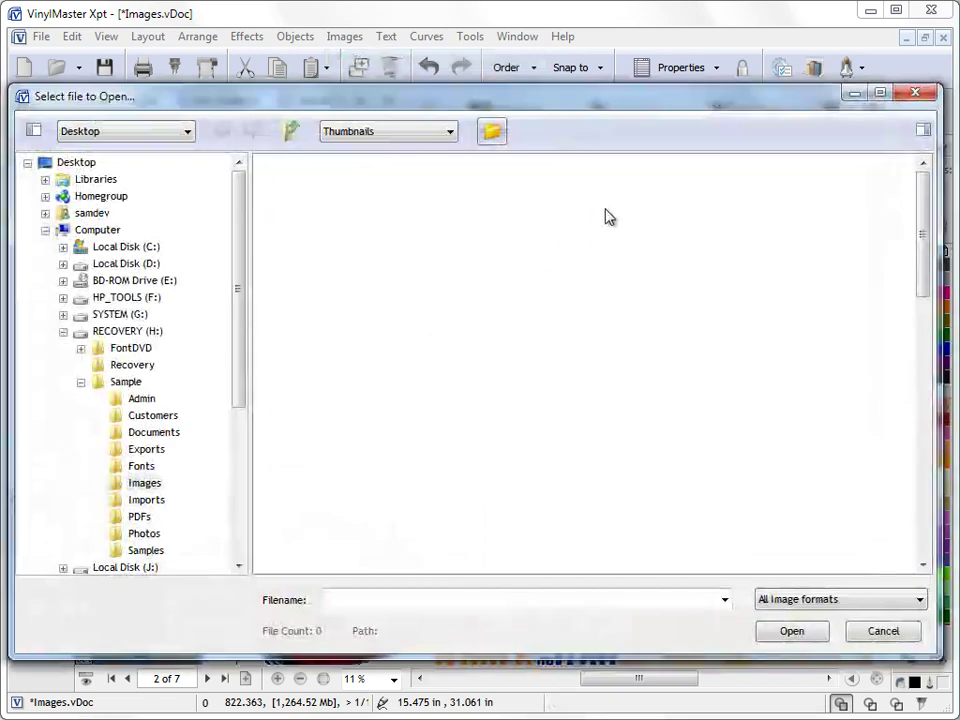
drag(926, 214, 926, 313)
click(855, 418)
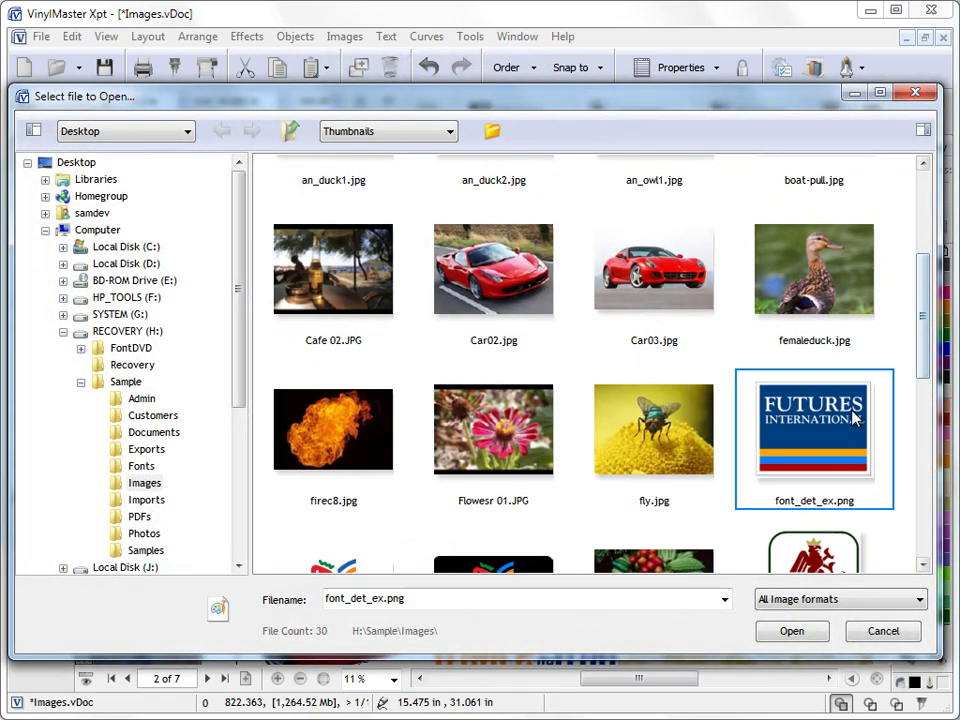
click(812, 629)
Place the Futures International image in the page's upper area, about 27.2 by 22.3 in, at about x 13.4 in, y 1.8 in.
click(332, 294)
drag(390, 340, 617, 453)
drag(535, 358, 574, 411)
drag(649, 510, 618, 486)
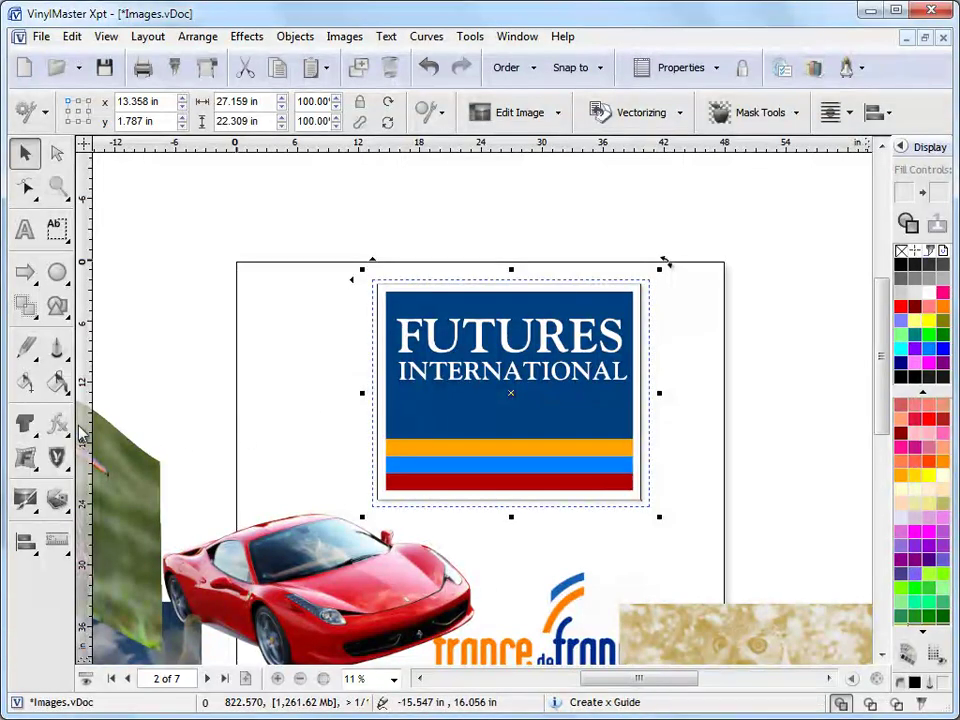
Apply the Highlights effect to the Futures International image and narrow its bevel to about 6.3% inner radius.
click(57, 425)
click(127, 517)
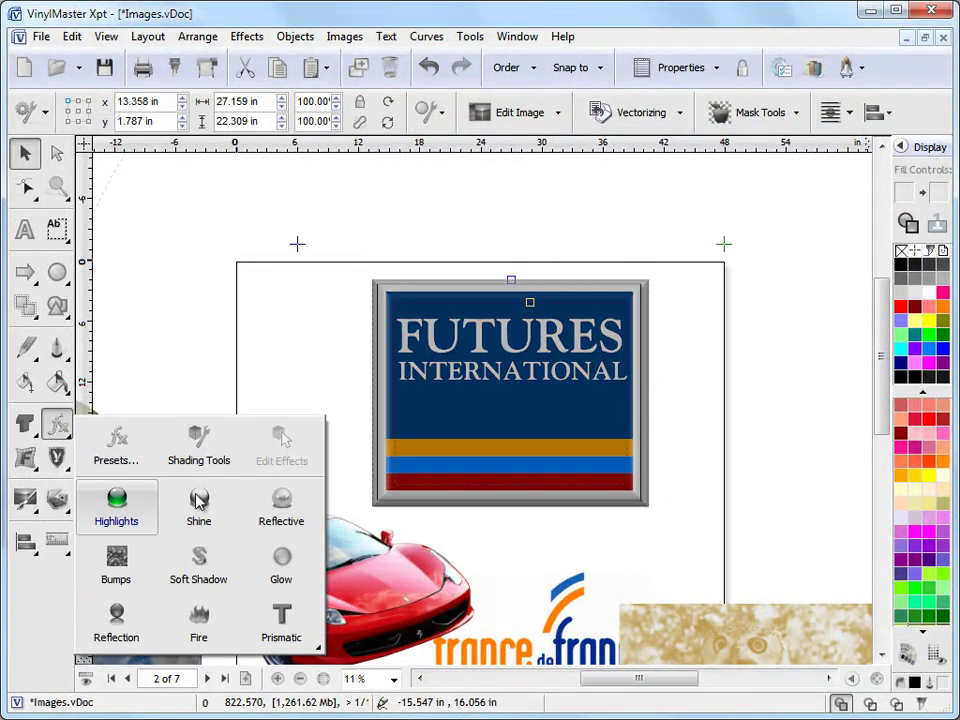
drag(530, 302, 532, 294)
click(24, 152)
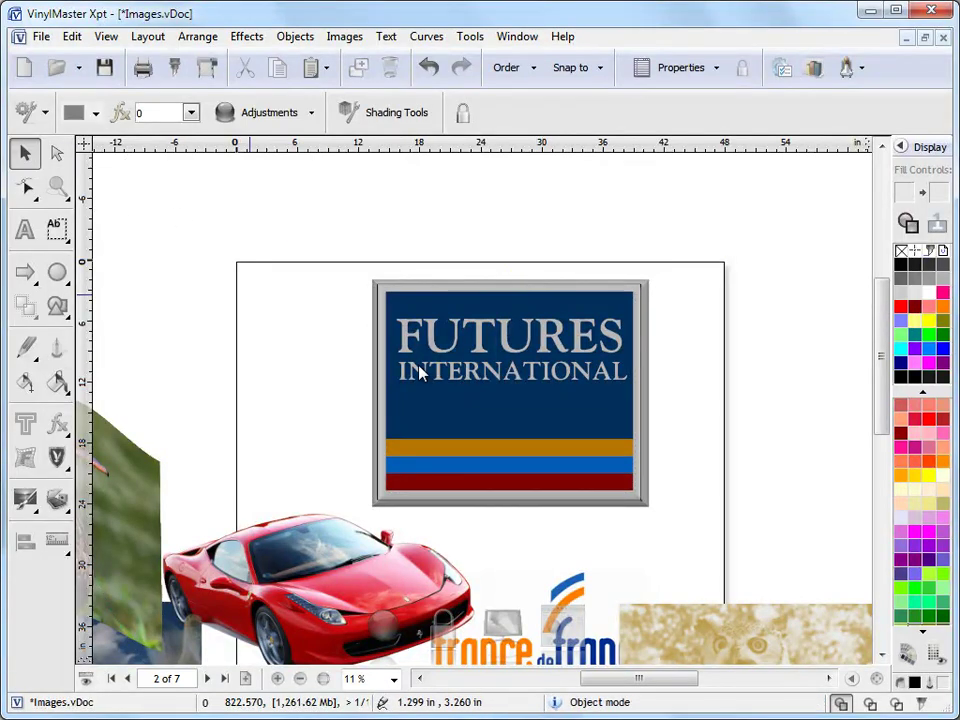
Move the bevelled sign to about x -7.6 in, y -1.0 in, with the Shading Effects Editor open beside it.
click(606, 332)
mouse_move(606, 332)
mouse_down()
mouse_move(373, 340)
mouse_move(396, 339)
mouse_up()
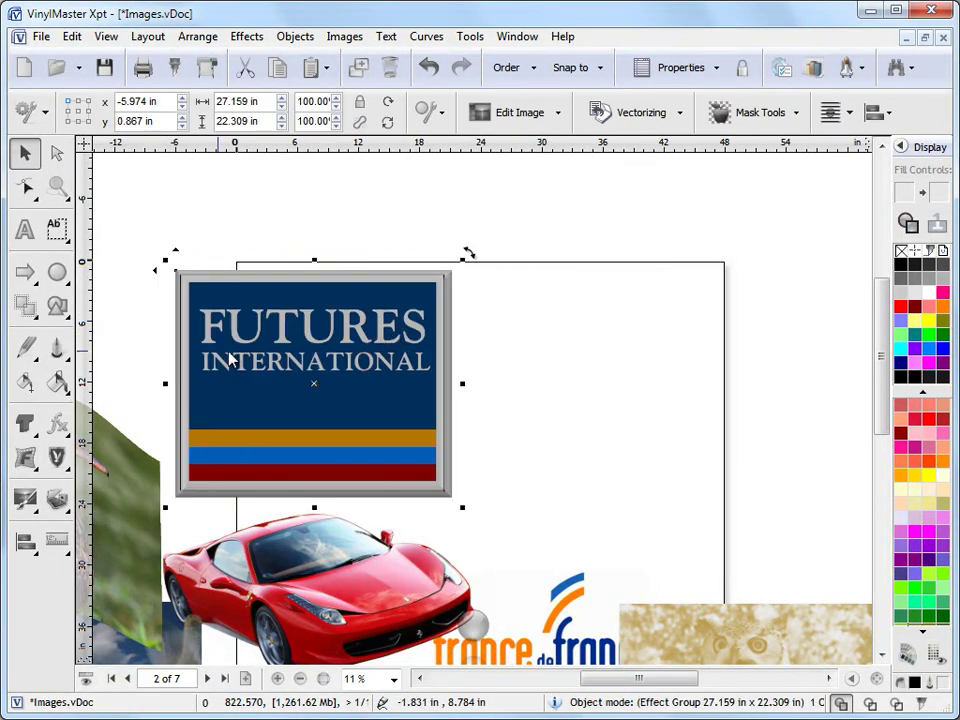
click(57, 425)
click(190, 440)
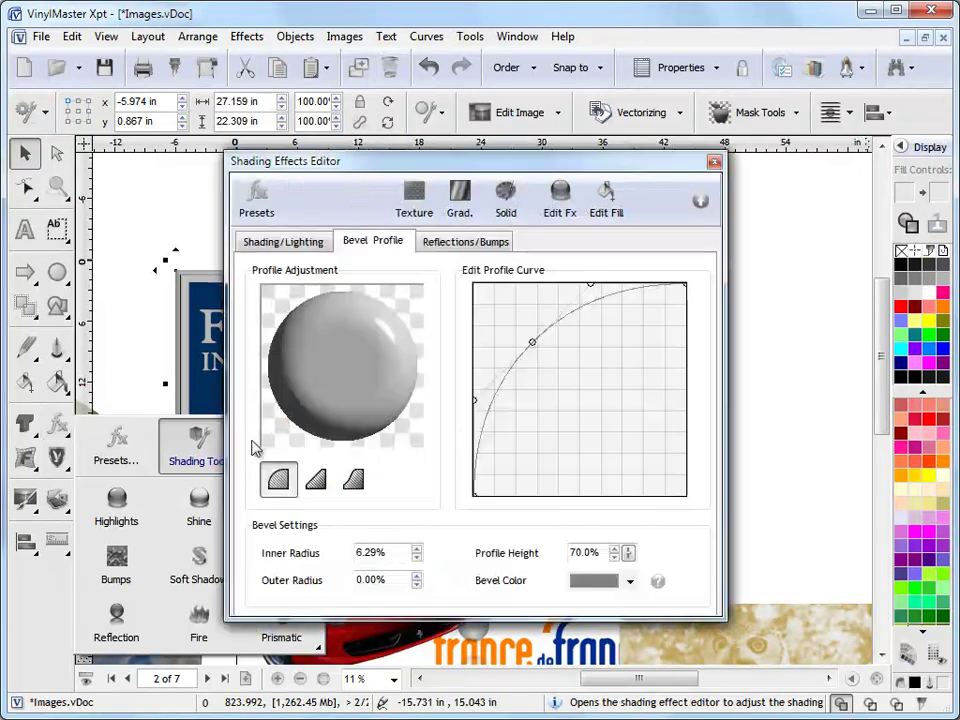
mouse_move(561, 167)
mouse_down()
mouse_move(755, 72)
mouse_move(789, 30)
mouse_up()
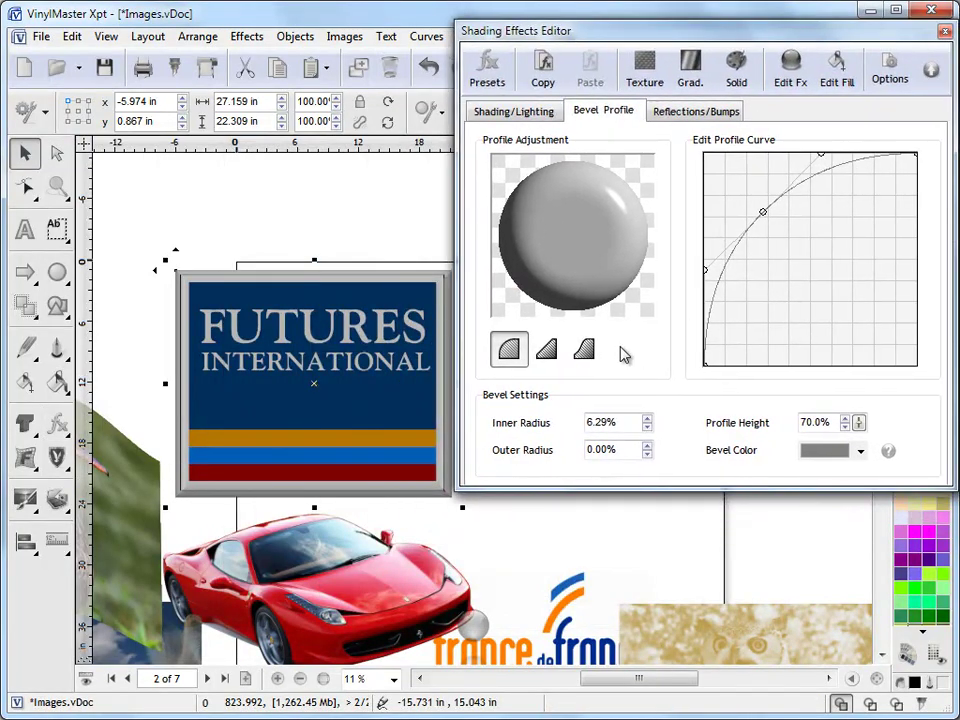
drag(345, 300, 327, 281)
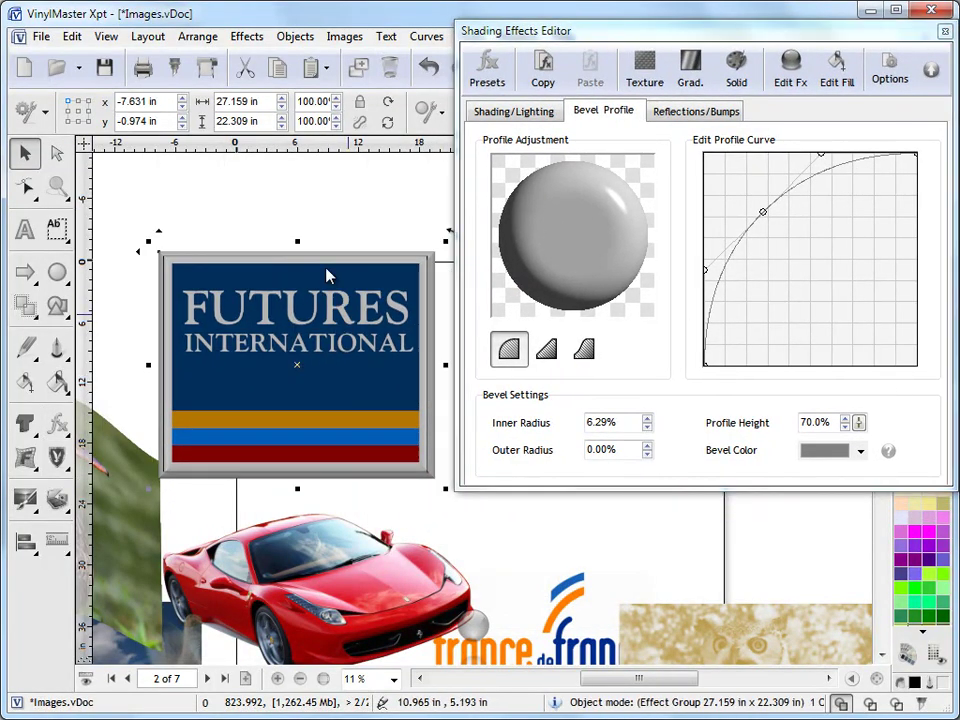
Move light source 1 to about 200.2 and 59.6 degrees and raise the sign's surface brightness to 70%.
click(527, 111)
mouse_move(635, 248)
mouse_down()
mouse_move(621, 268)
mouse_move(608, 218)
mouse_move(579, 251)
mouse_move(564, 249)
mouse_up()
click(904, 247)
click(904, 247)
click(904, 247)
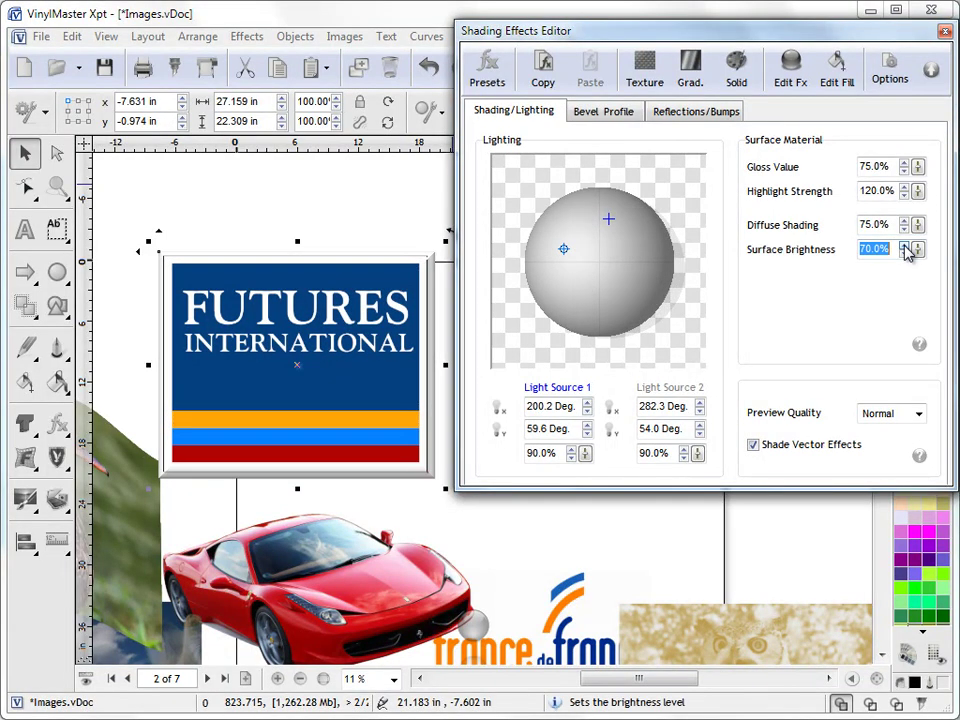
Try the straight bevel profile on the sign, and switch it to the S-curved profile.
click(604, 111)
click(547, 347)
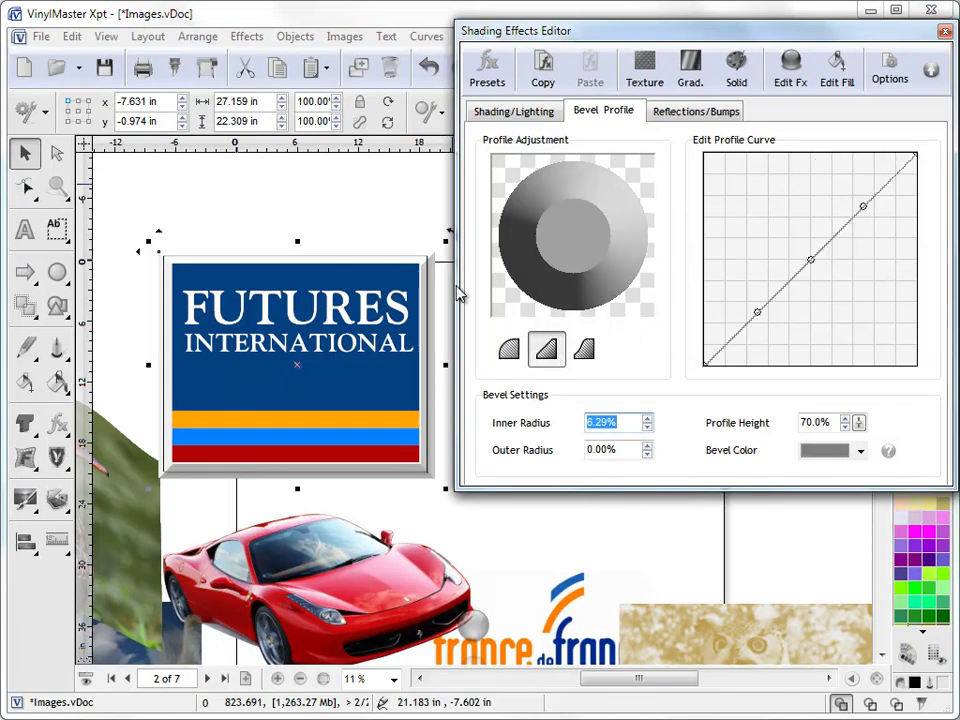
click(584, 348)
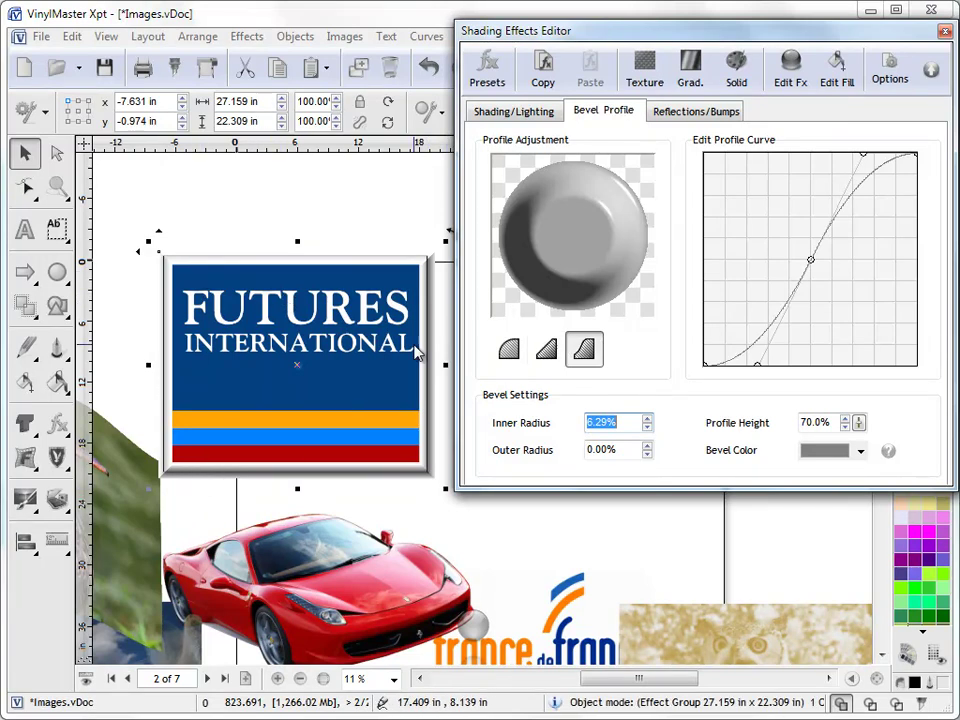
Enable reflections on the Futures International sign with the 05lioness1 texture, and return to its bevel profile settings.
click(712, 112)
click(603, 112)
click(696, 110)
click(533, 142)
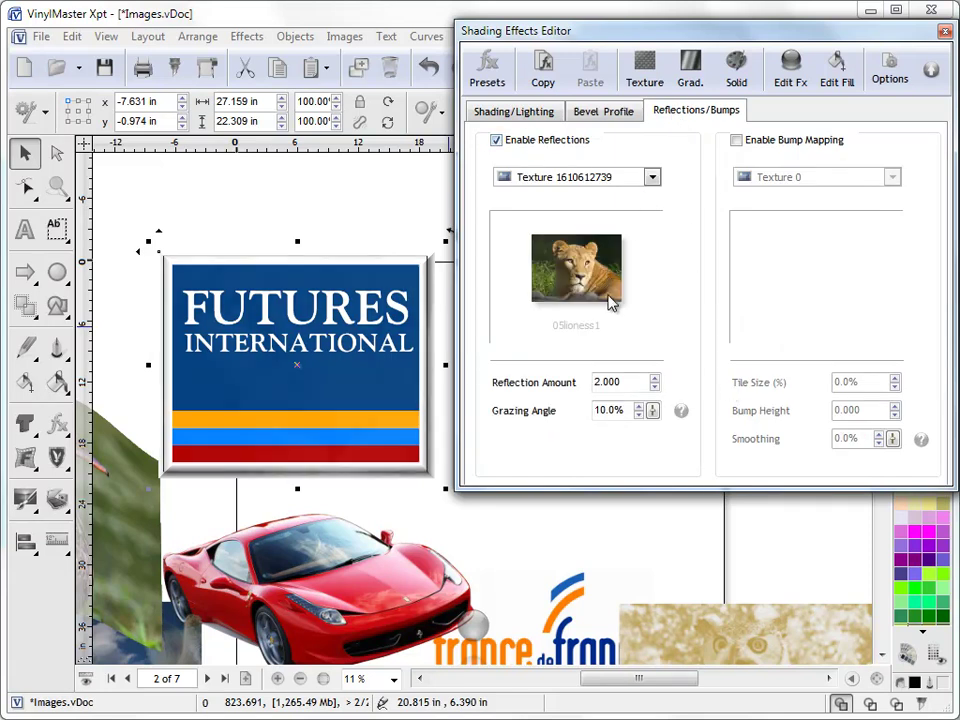
click(604, 112)
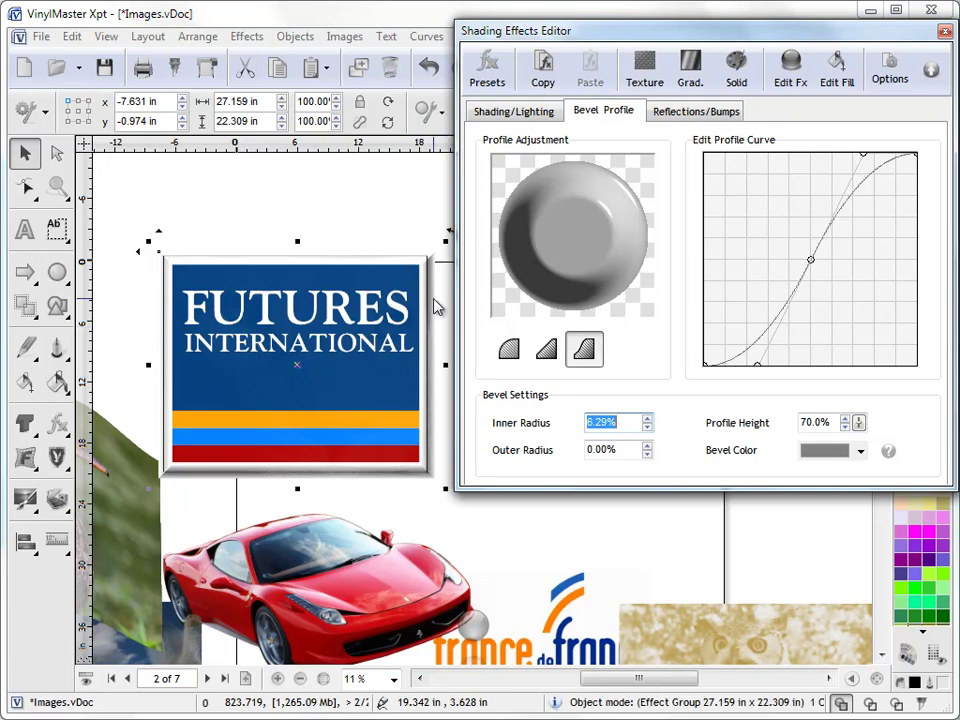
Try the rounded bevel profile on the sign and shift its light source.
click(511, 350)
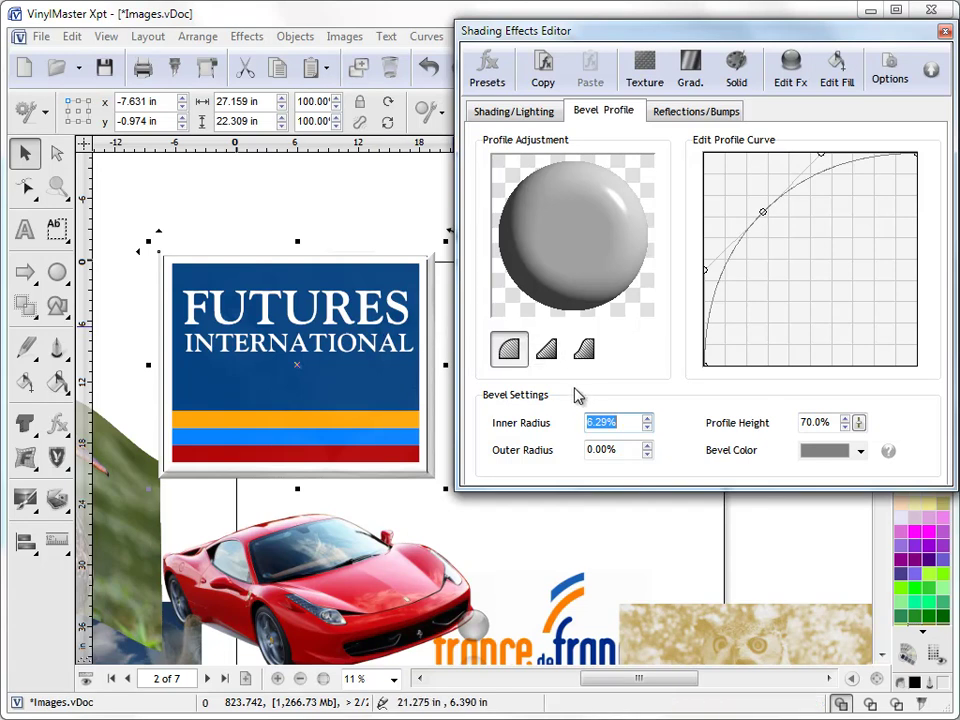
click(533, 118)
drag(609, 219, 571, 248)
click(603, 111)
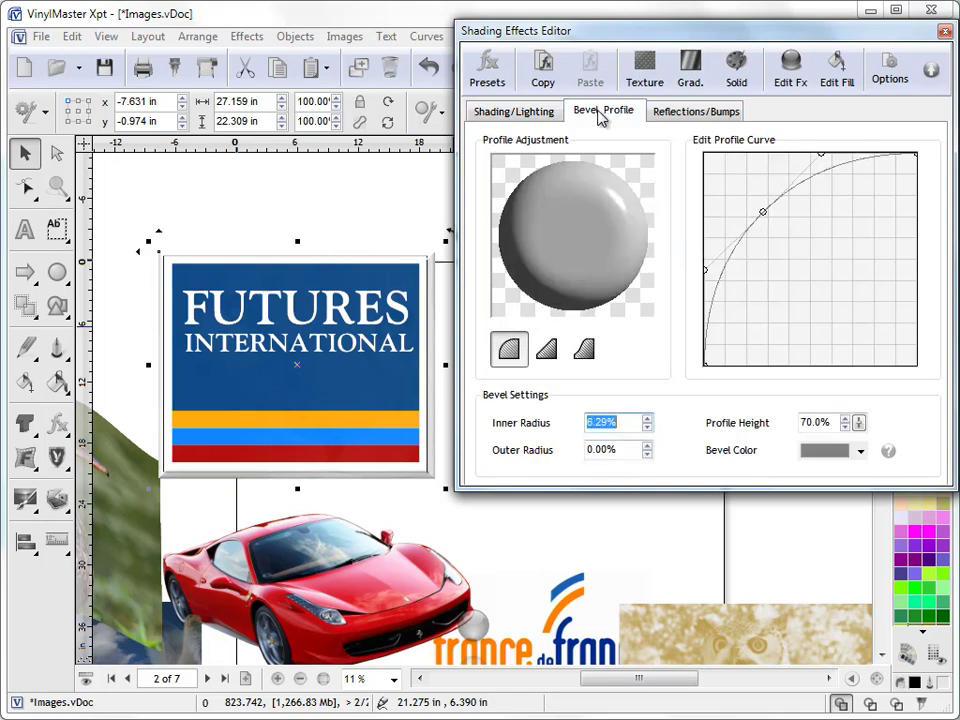
Apply the straight bevel profile to the sign and set its inner radius to 4.79%.
click(546, 348)
click(646, 419)
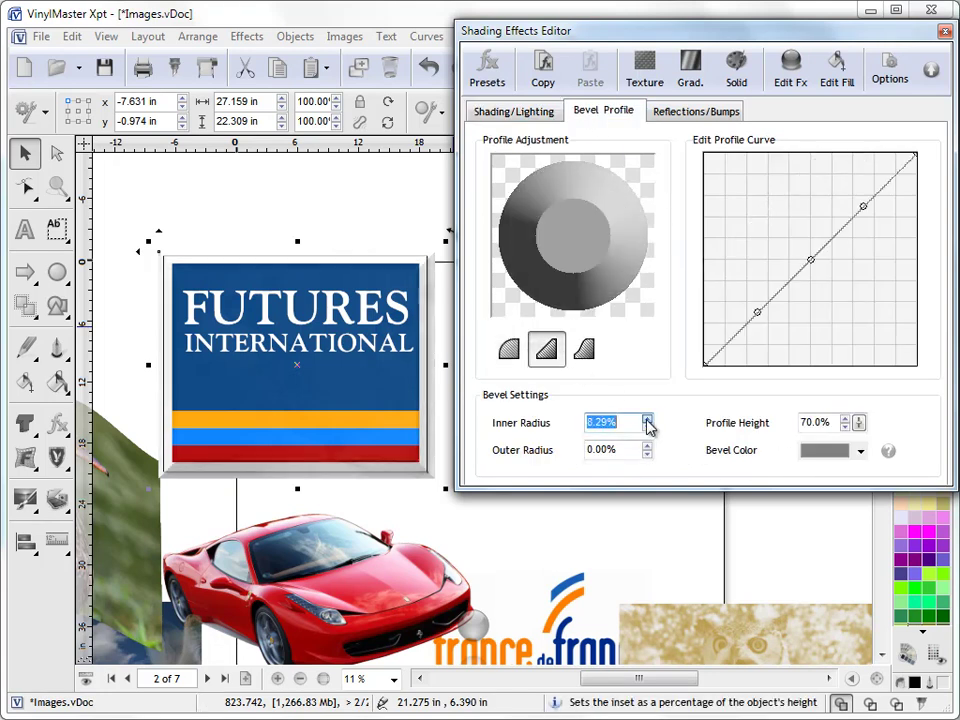
click(648, 427)
click(648, 427)
click(648, 427)
click(648, 427)
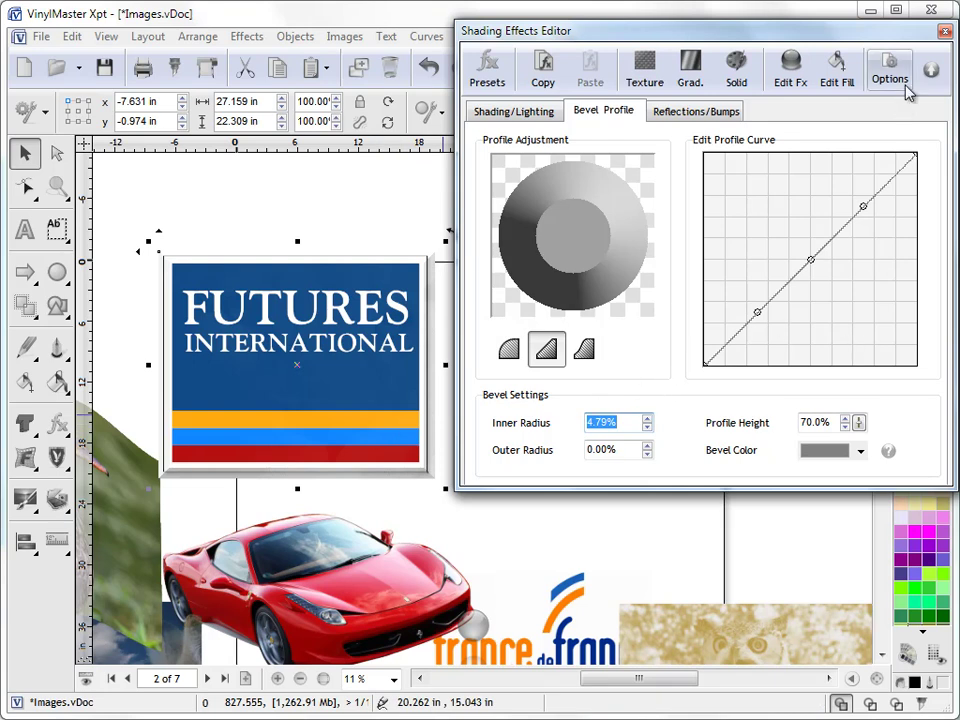
Close the Shading Effects Editor and delete the Futures International sign.
click(931, 69)
click(944, 31)
mouse_move(397, 298)
mouse_down()
mouse_move(484, 302)
mouse_move(392, 317)
mouse_up()
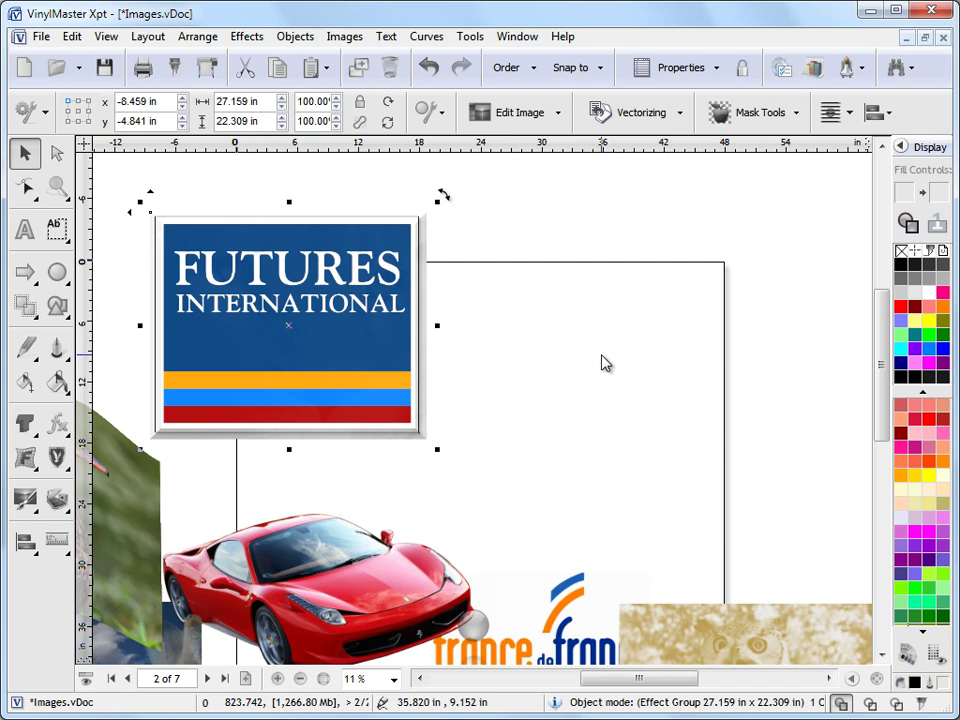
key(Delete)
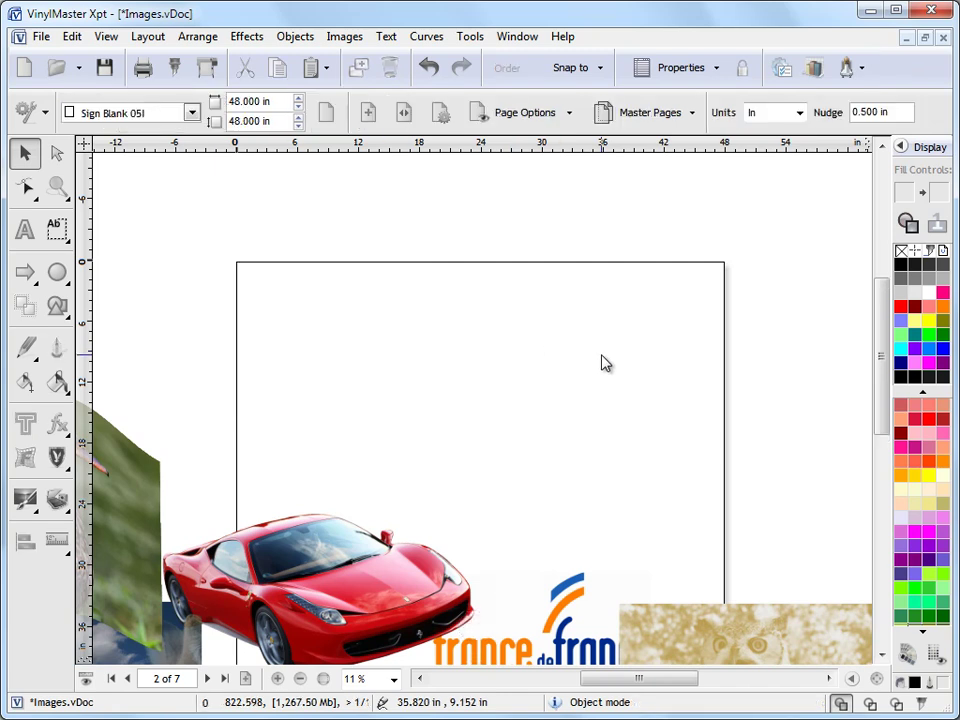
Move the wavy duck image off the tiger picture so it overlaps the upper-left corner of the page.
drag(882, 388, 883, 454)
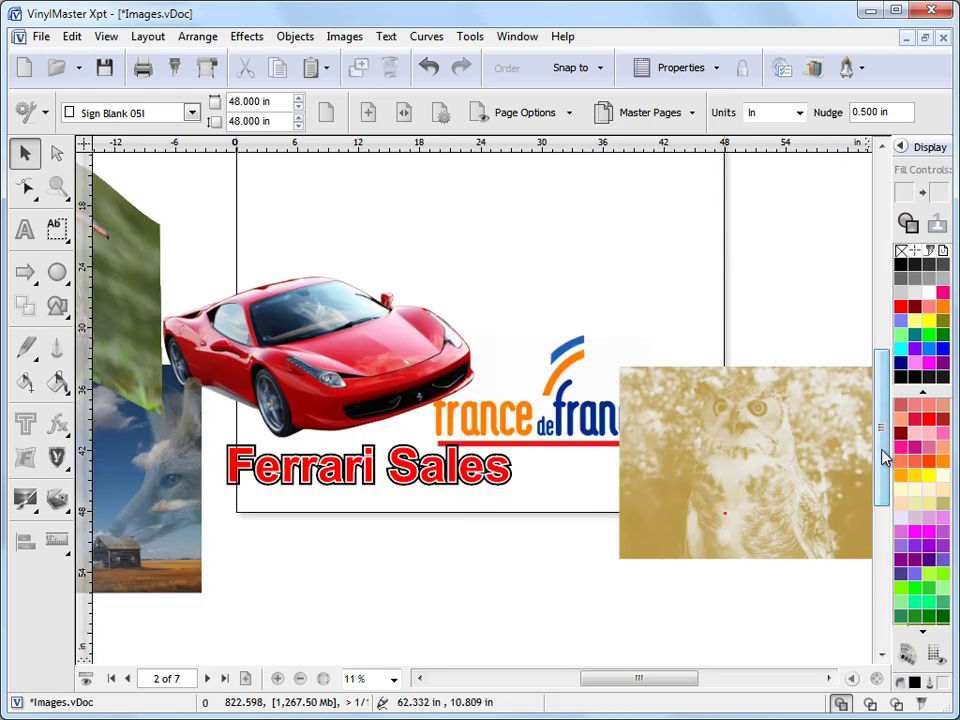
scroll(665, 385, down, 2)
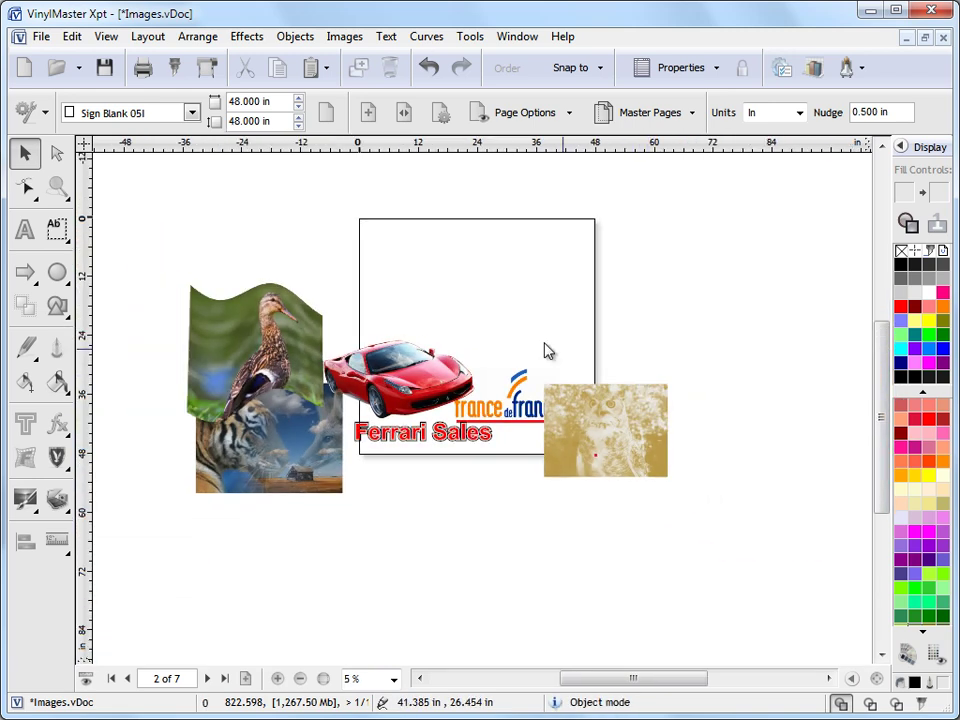
drag(136, 248, 741, 560)
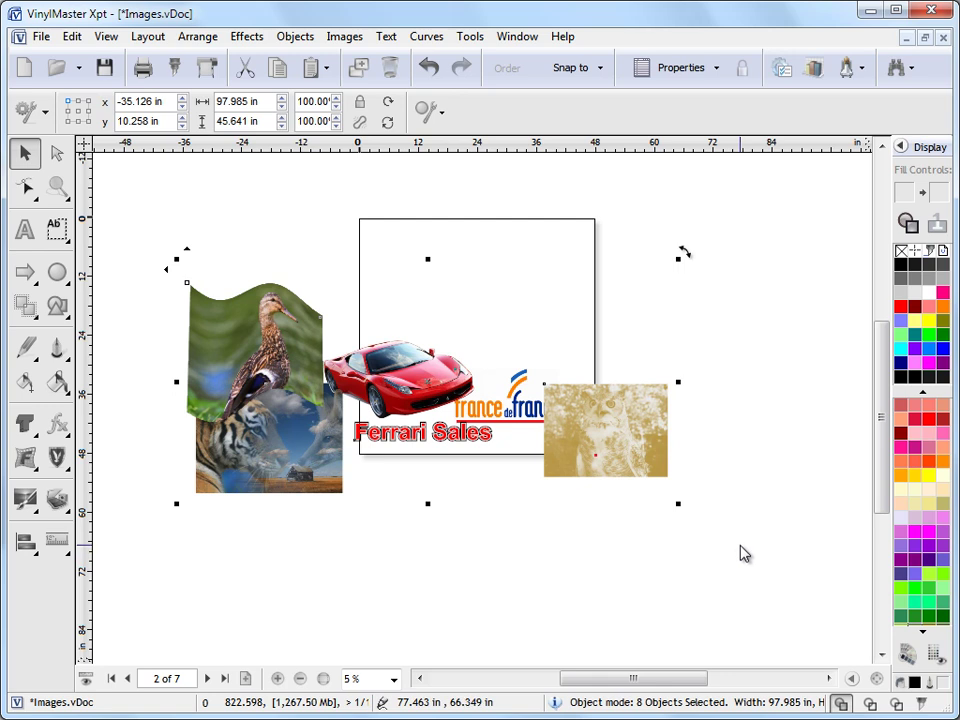
click(739, 411)
drag(242, 302, 315, 265)
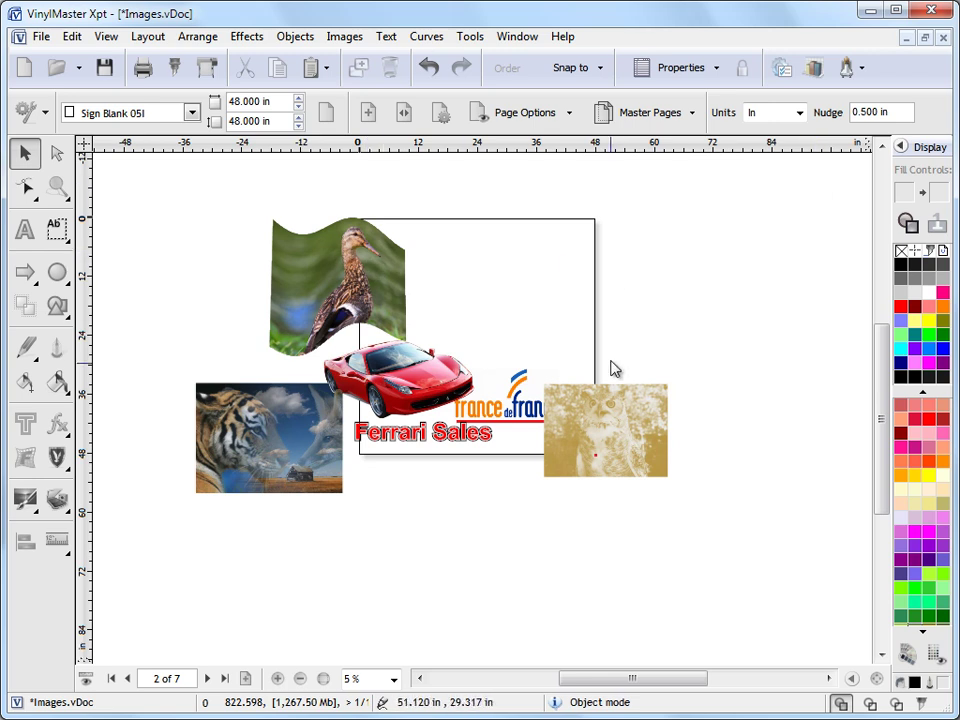
scroll(305, 252, down, 1)
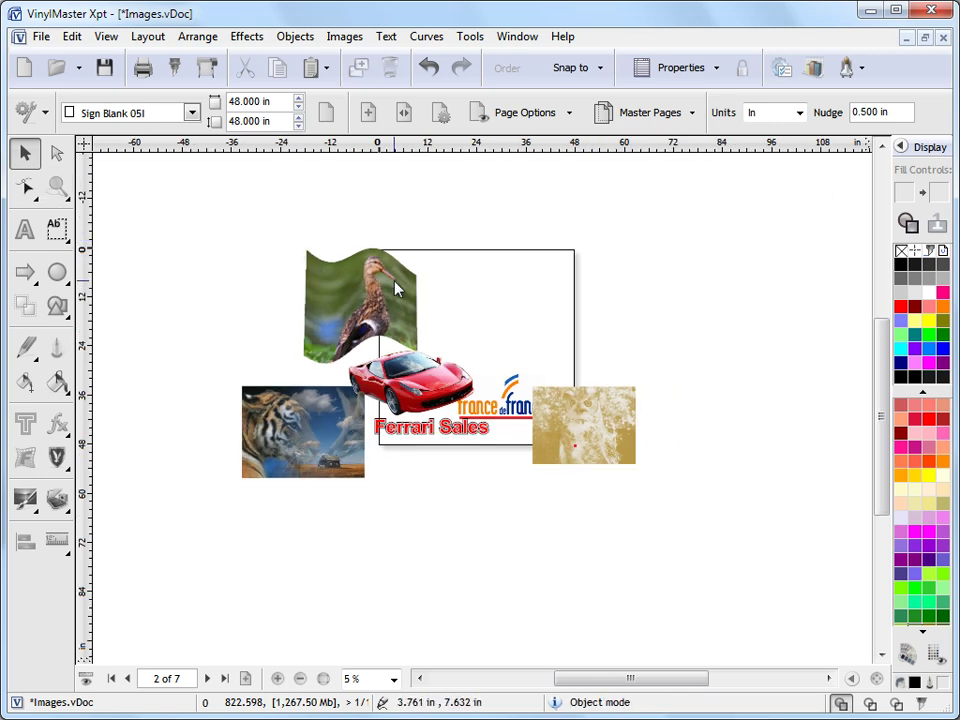
Show the document properties and separate the overlapping images: tiger to about x 18.9, y -1.4 in, fox beside it, farm to about x -10.4, y 38.2 in.
click(903, 148)
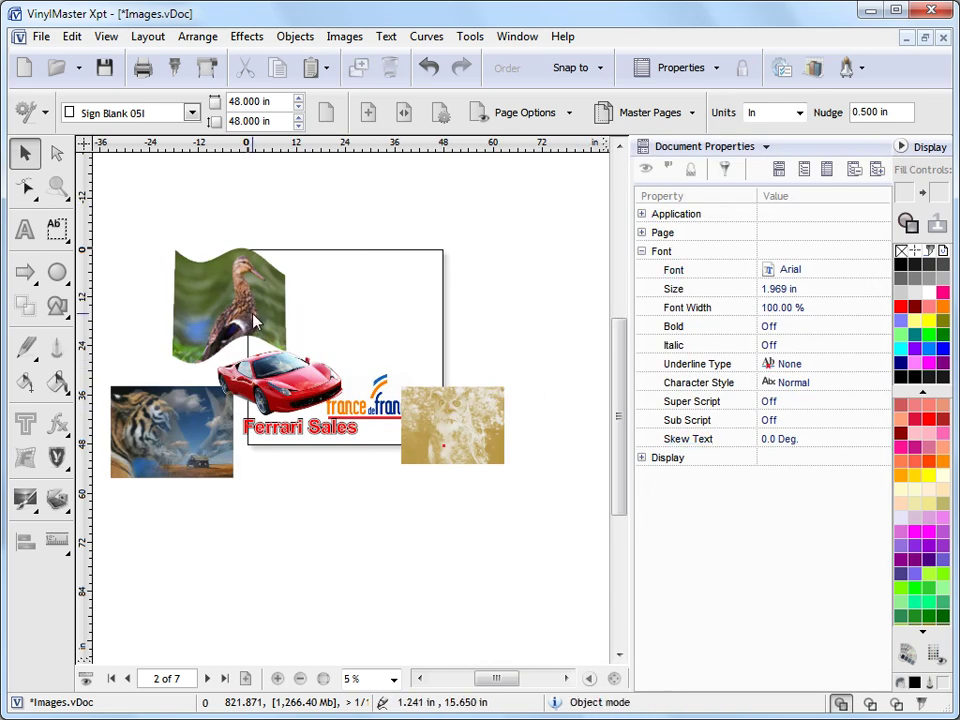
click(190, 420)
drag(190, 420, 393, 325)
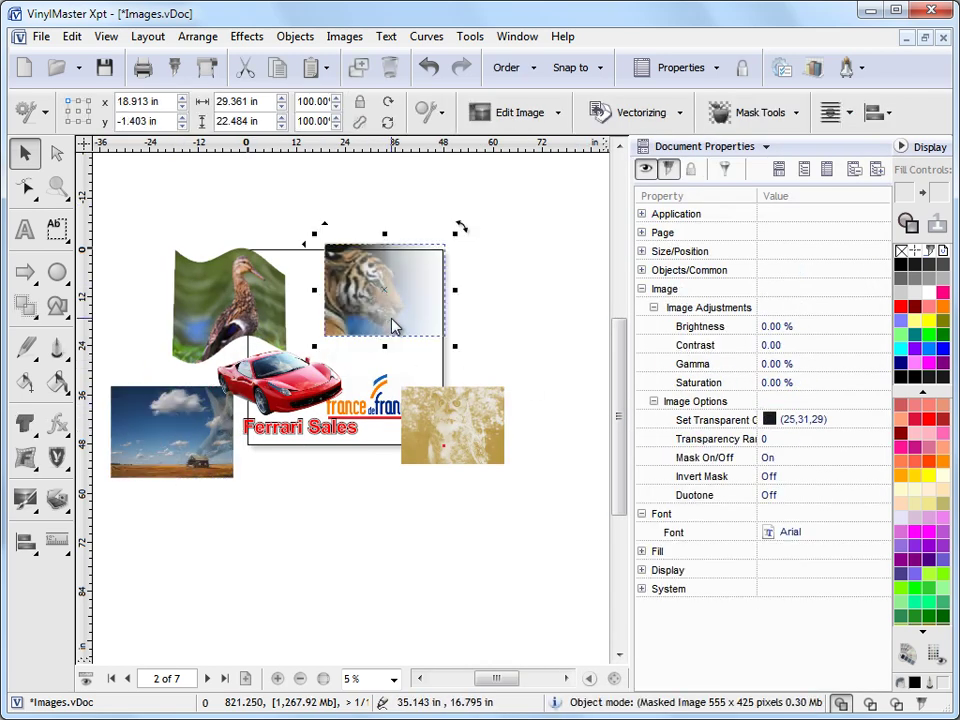
drag(174, 435, 424, 299)
drag(209, 432, 297, 456)
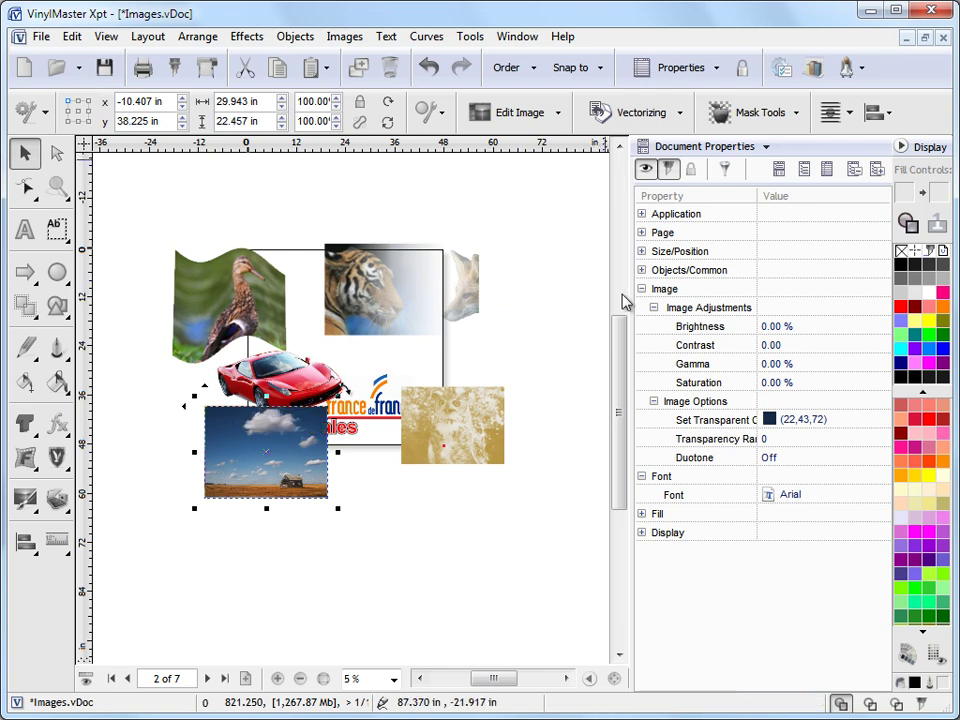
Enlarge the farm image to about 79.9 x 59.9 in and place it over the other images at about x -18.7, y -6.8 in.
drag(283, 457, 268, 471)
drag(322, 407, 527, 256)
drag(482, 313, 463, 268)
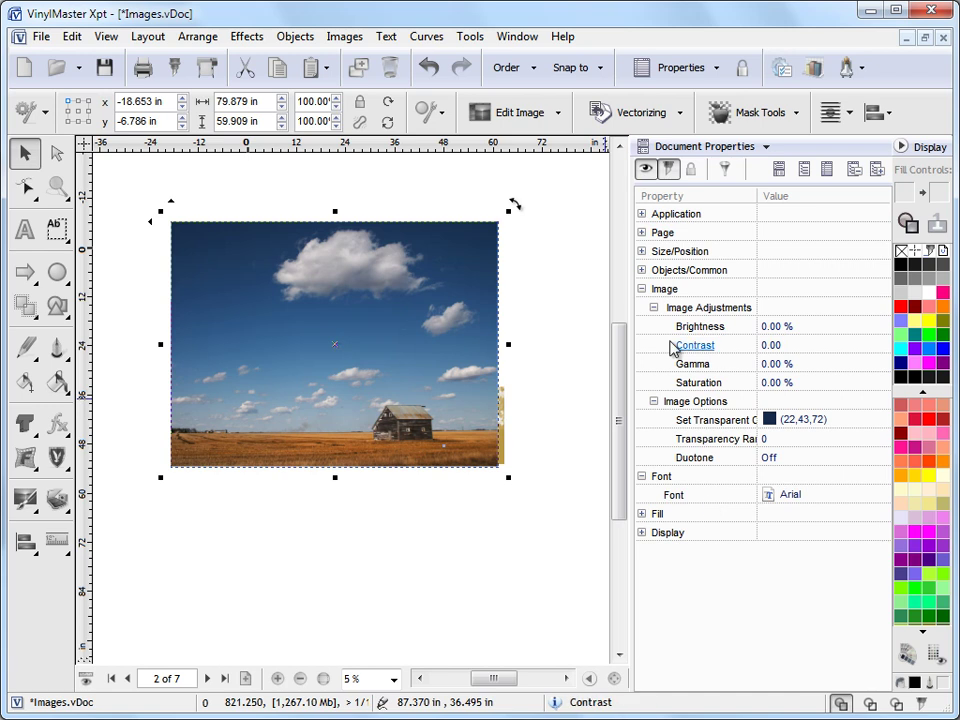
Try a fill opacity of 187 on the farm image while shifting it over the other pictures, and restore the opacity to 255.
click(643, 514)
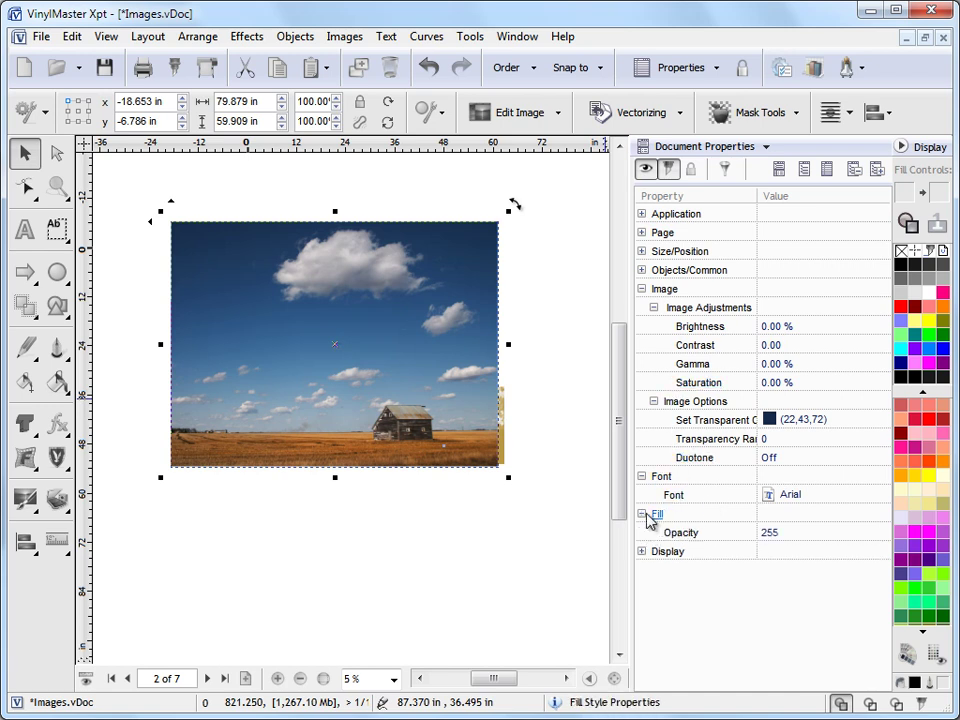
click(878, 533)
drag(882, 540, 884, 597)
drag(878, 545, 885, 512)
drag(465, 348, 486, 333)
drag(489, 249, 439, 229)
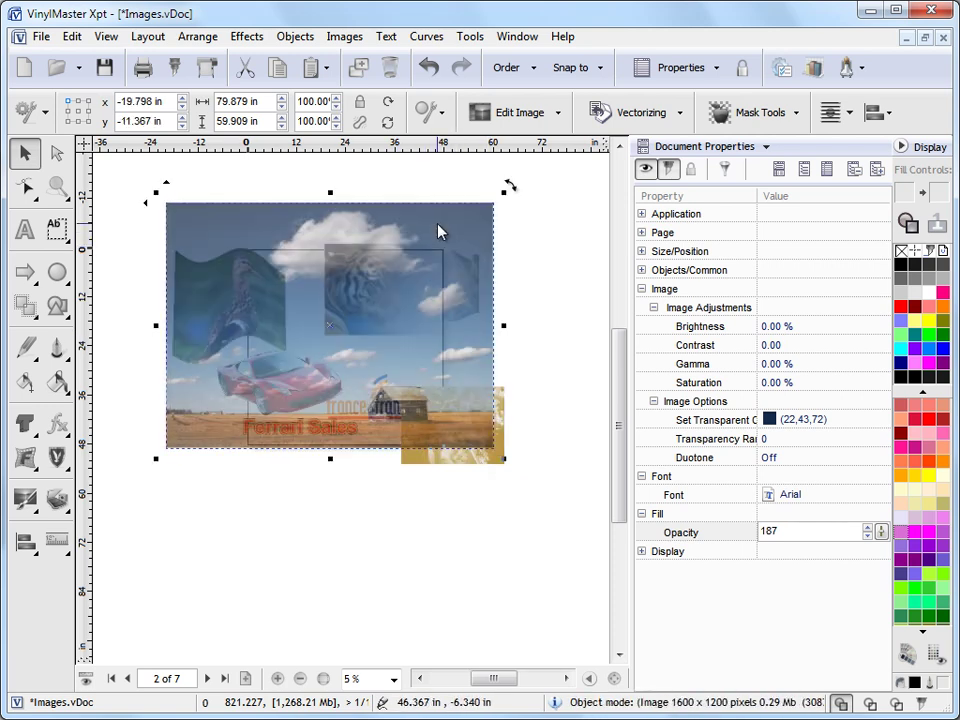
drag(879, 527, 887, 480)
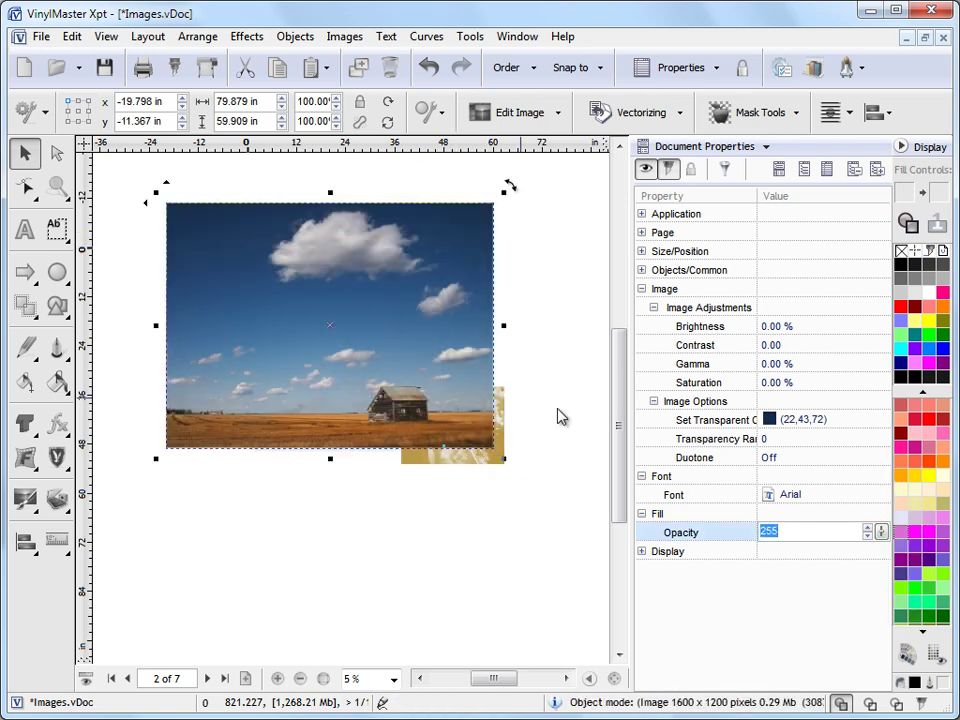
Make the farm image semi-transparent by lowering its opacity, move it below the Ferrari Sales text, and shift the fox image outward from the page.
drag(879, 531, 885, 586)
drag(399, 231, 428, 465)
drag(470, 300, 511, 316)
Move the masked tiger image behind the semi-transparent farm image at about x -8.8, y 52.9 in, and clear the selection.
click(385, 312)
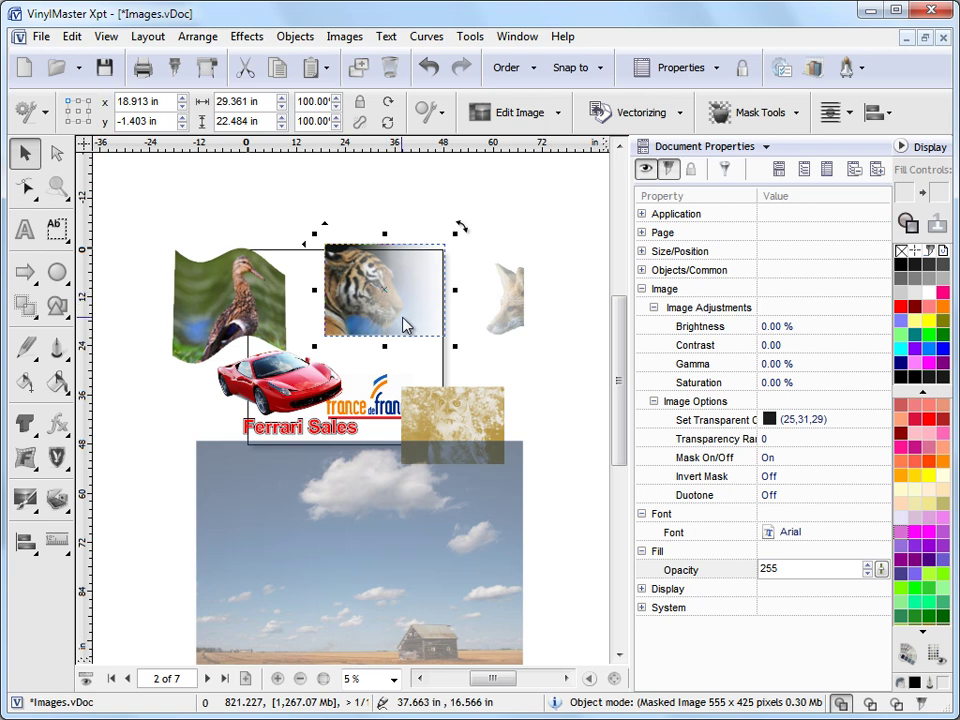
drag(389, 316, 275, 527)
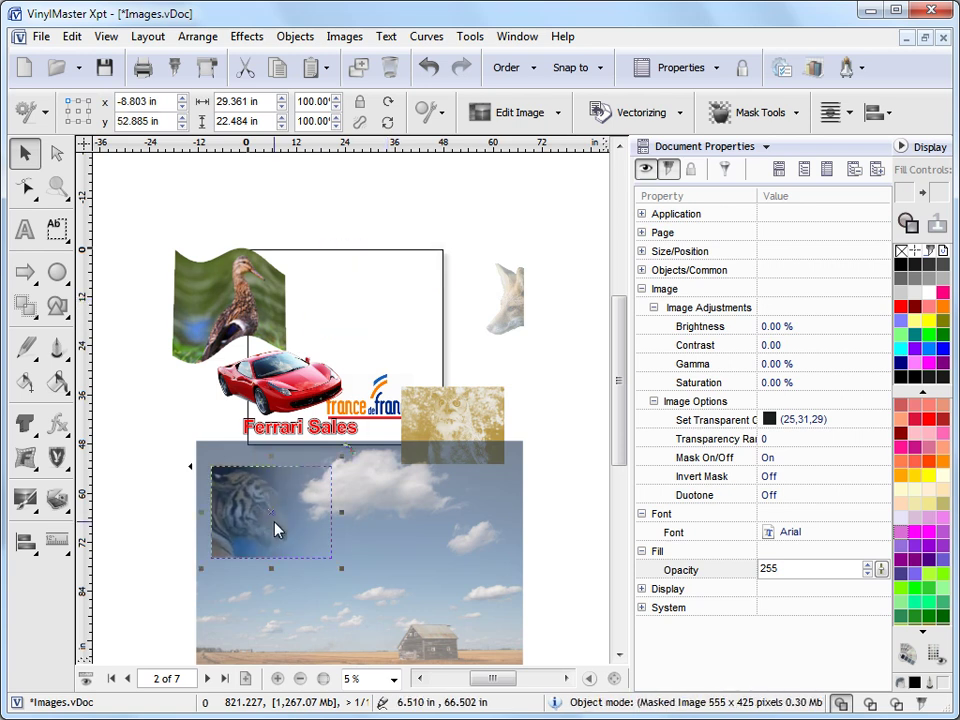
click(546, 536)
key(Escape)
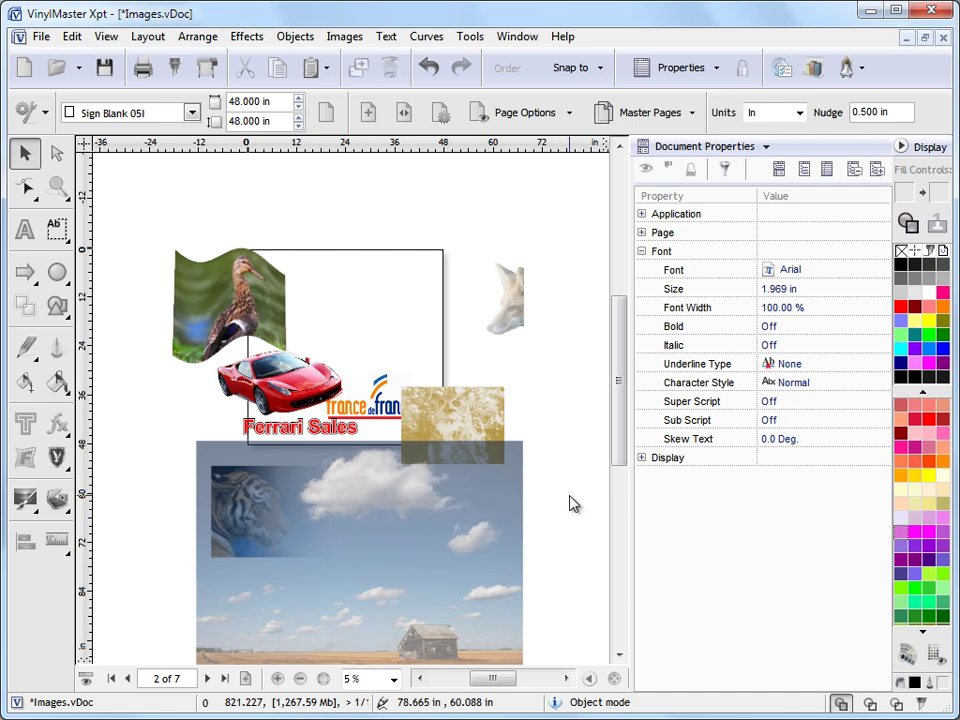
Collapse the document properties and move the farm image over the Ferrari and the whole tiger image.
click(903, 147)
click(632, 510)
drag(632, 510, 511, 414)
click(700, 432)
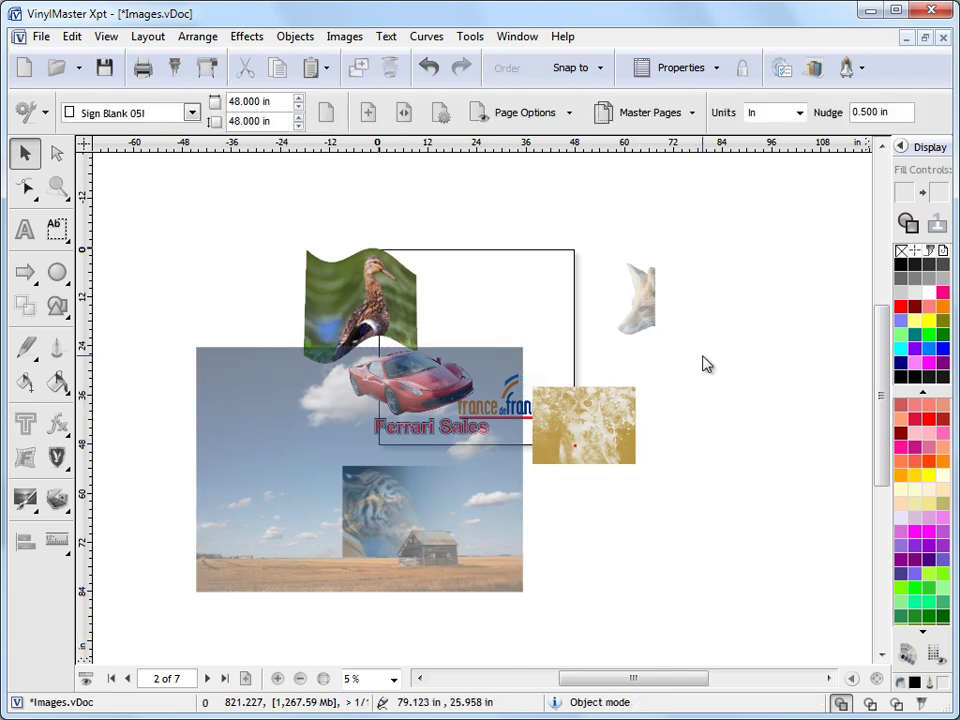
Add a new blank page at the end of the document and insert the image france.png from the sample Images folder.
click(245, 679)
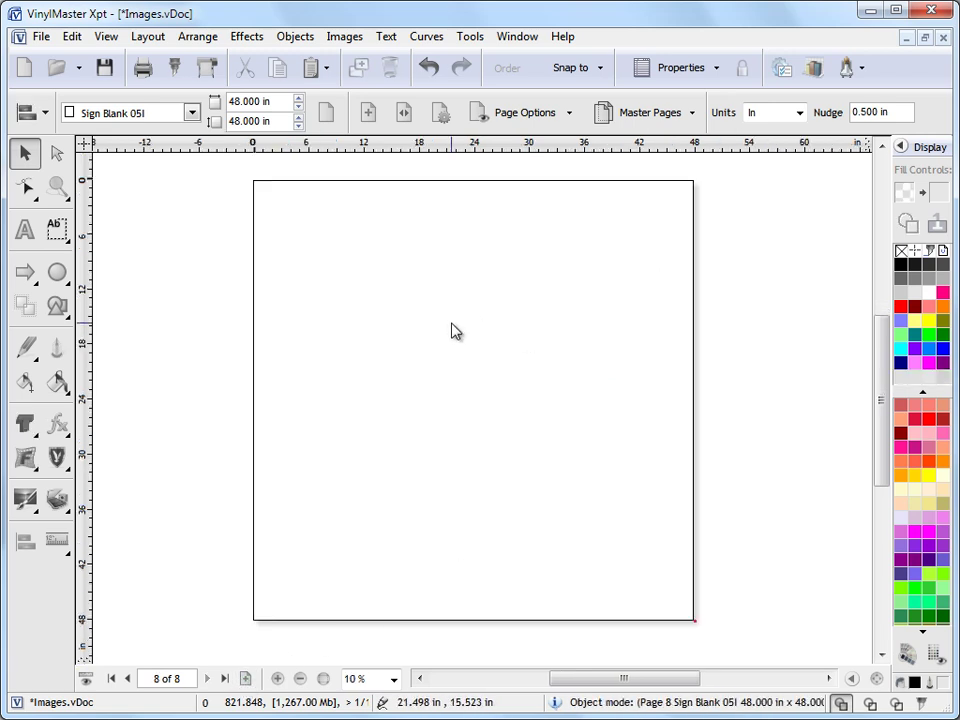
click(343, 37)
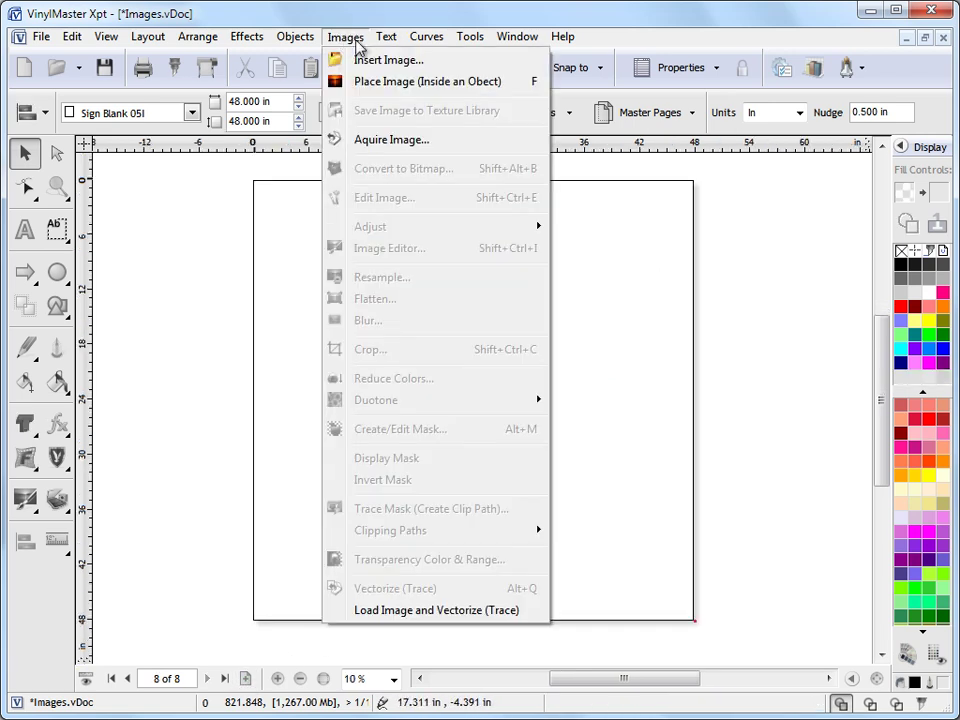
click(370, 61)
drag(930, 254, 937, 405)
click(335, 380)
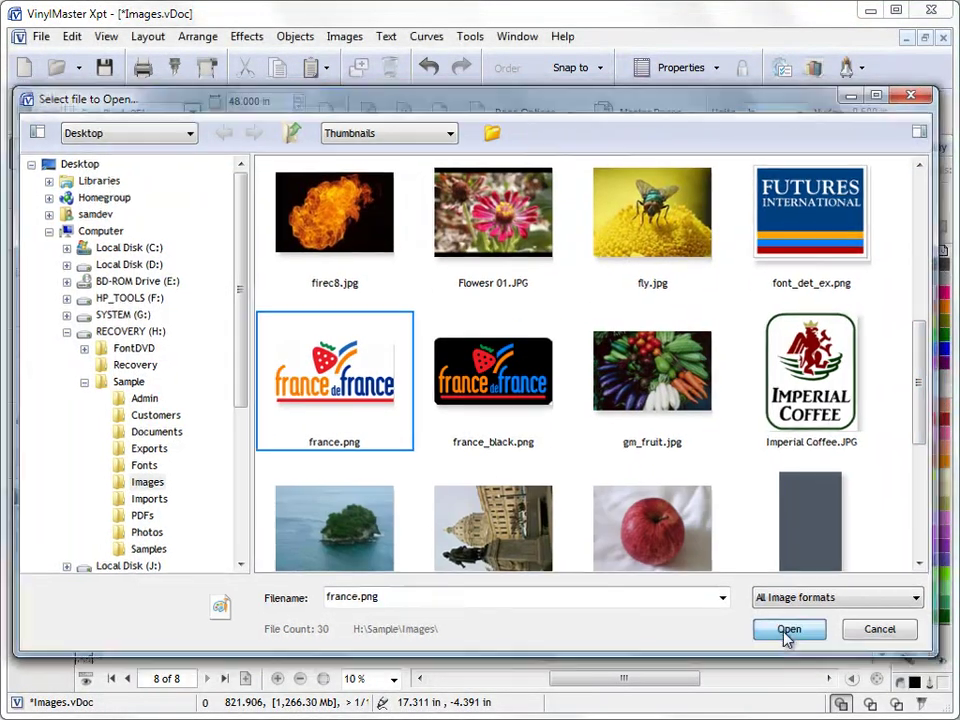
click(787, 630)
Place the france de france logo, enlarge it to about 43.4 x 22.3 in, and move it to about x 0.6, y 2.5 in.
click(321, 289)
drag(435, 364, 690, 508)
drag(603, 440, 563, 423)
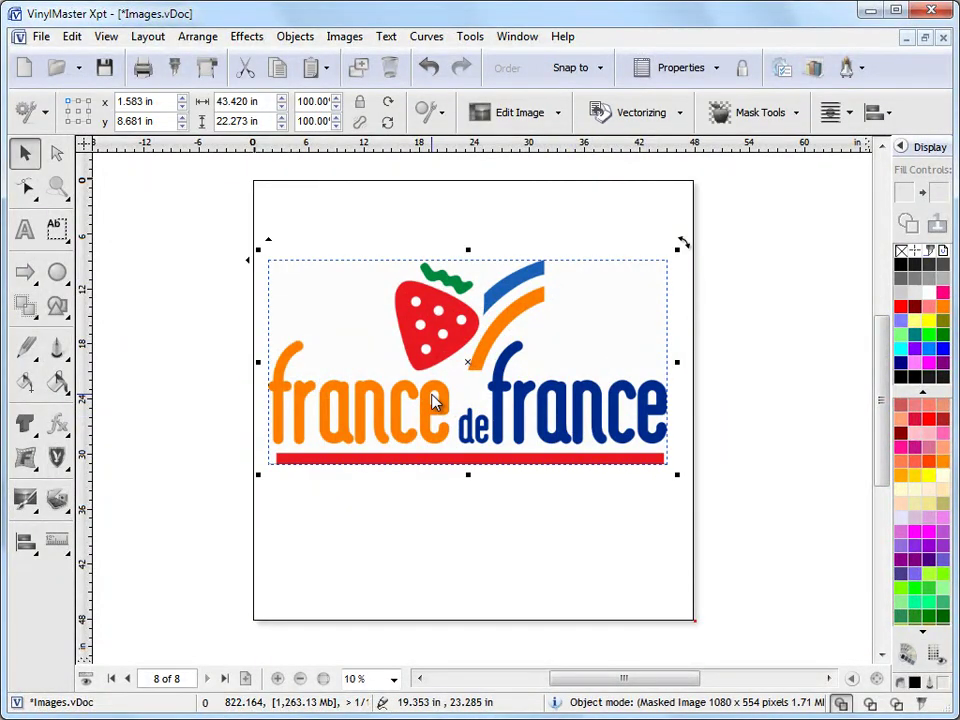
drag(435, 400, 443, 358)
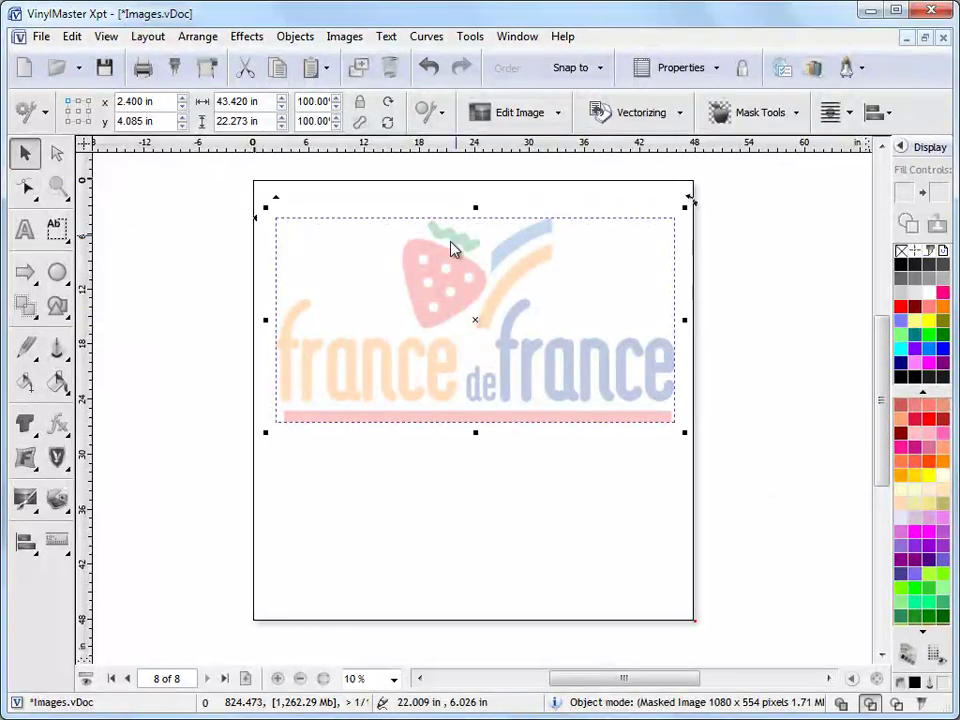
drag(395, 354, 377, 338)
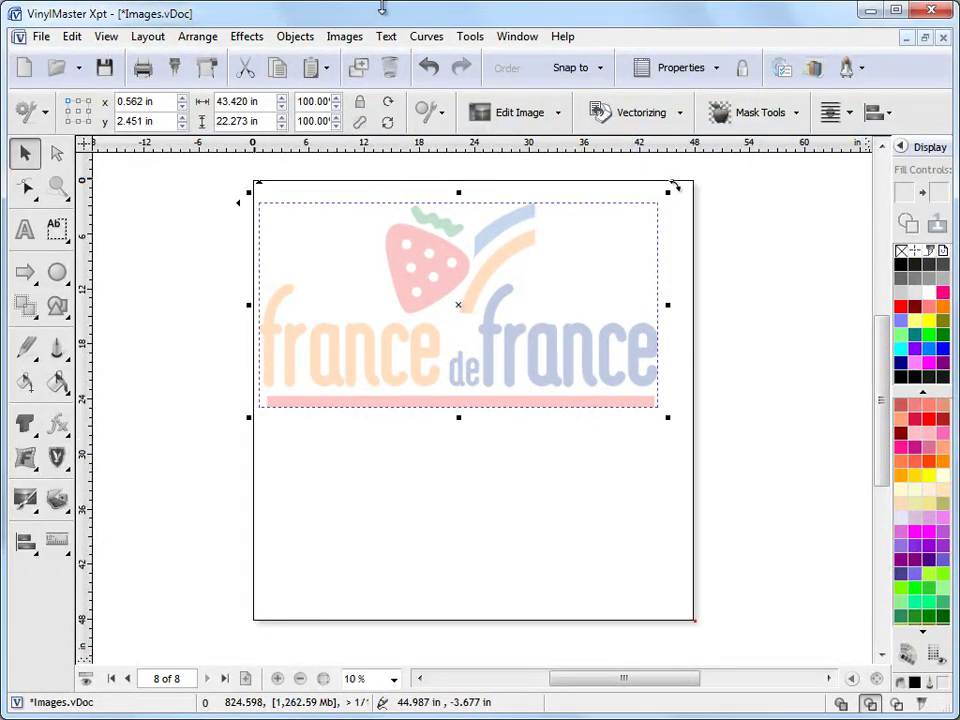
Open the logo for editing in Paint and examine the edges of the orange lettering at 400% zoom.
click(338, 36)
click(366, 197)
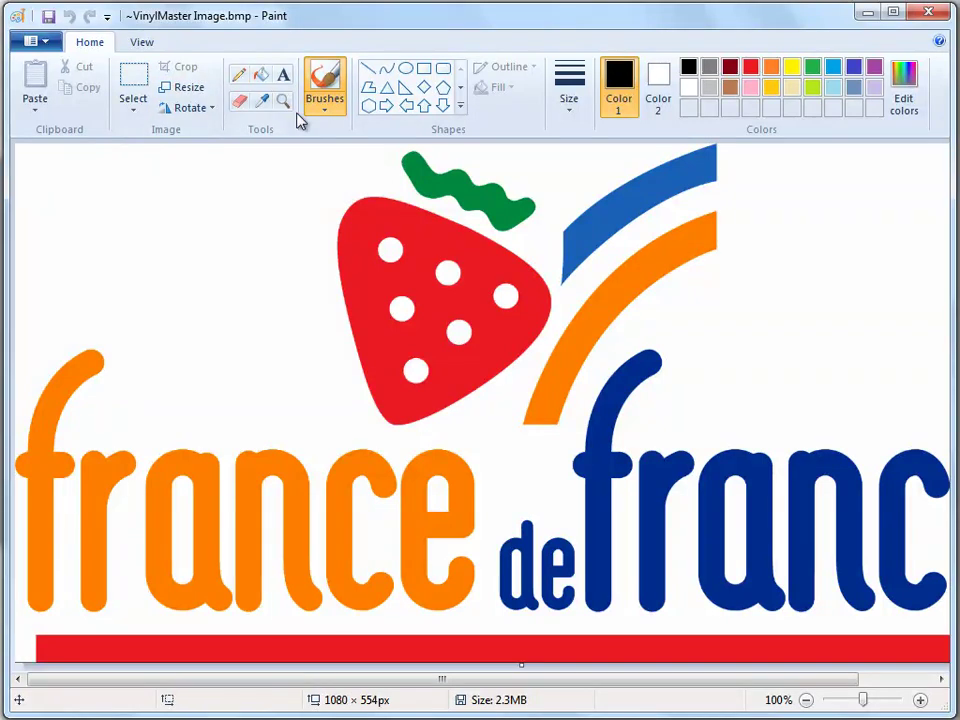
click(283, 101)
click(292, 430)
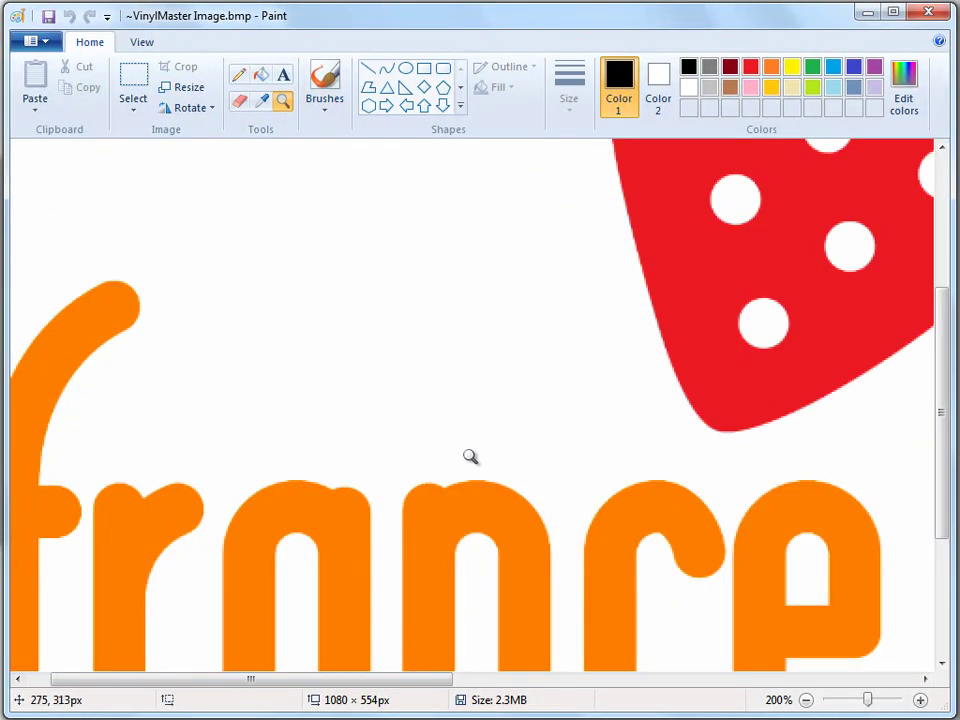
click(470, 456)
click(476, 418)
click(133, 80)
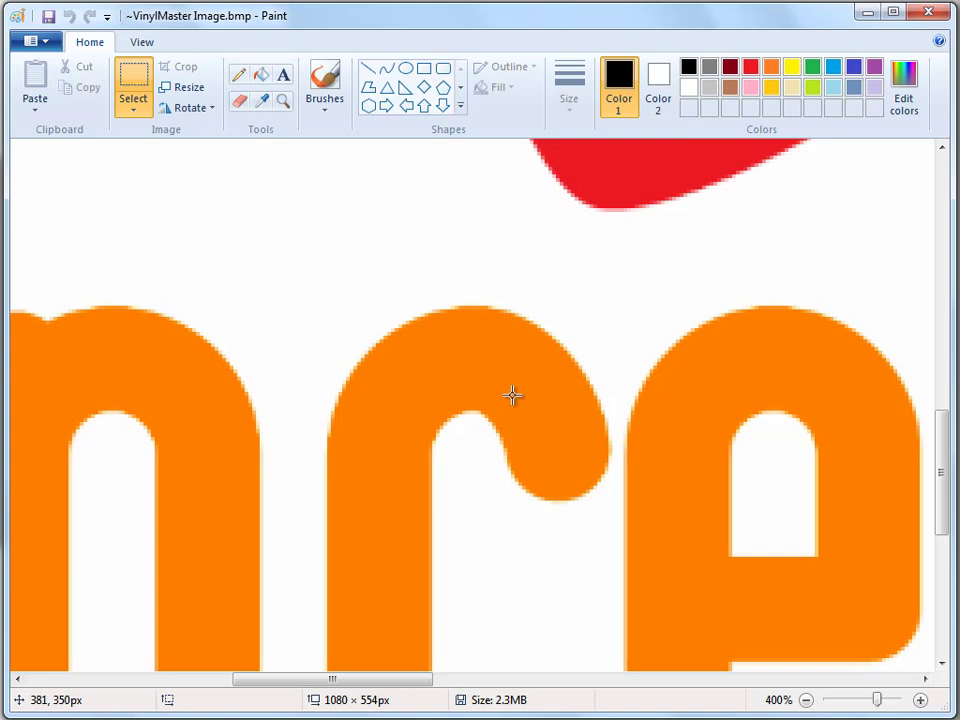
Return the logo to 100% zoom and close Paint to go back to VinylMaster.
click(806, 701)
click(806, 701)
click(806, 701)
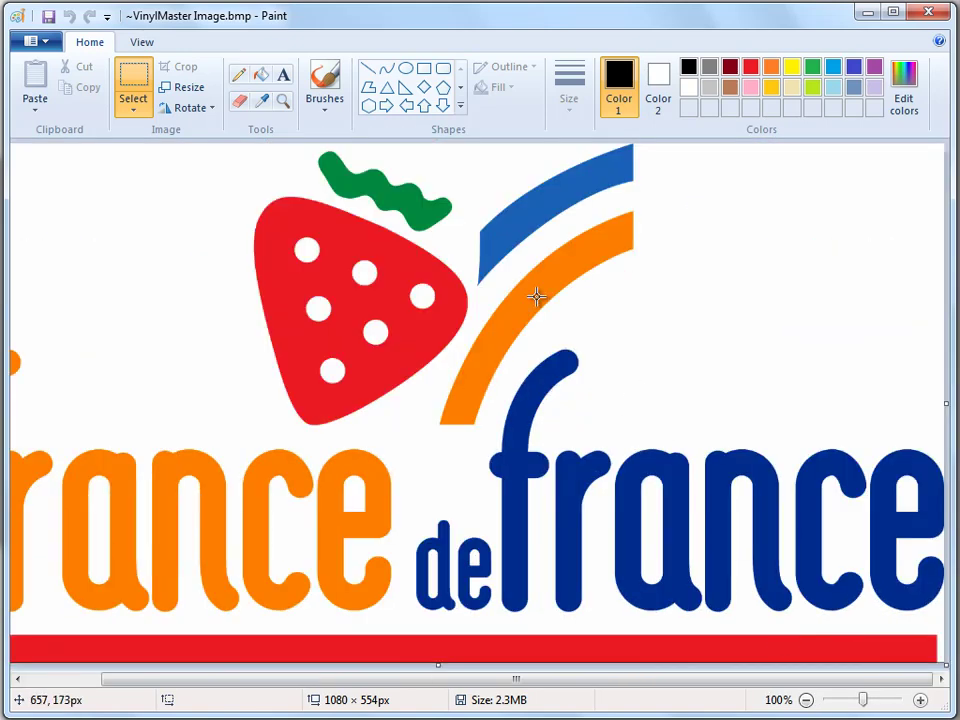
click(928, 12)
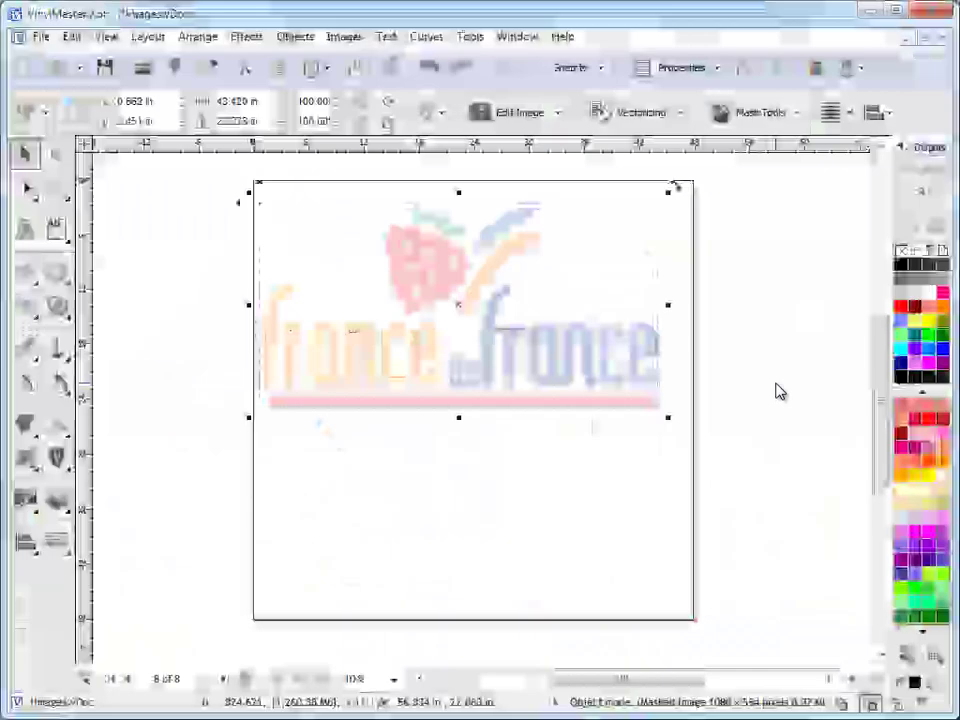
Move the france de france logo to about x 2.3, y 3.6 in and open it for vector tracing.
drag(563, 308, 591, 317)
drag(582, 383, 571, 386)
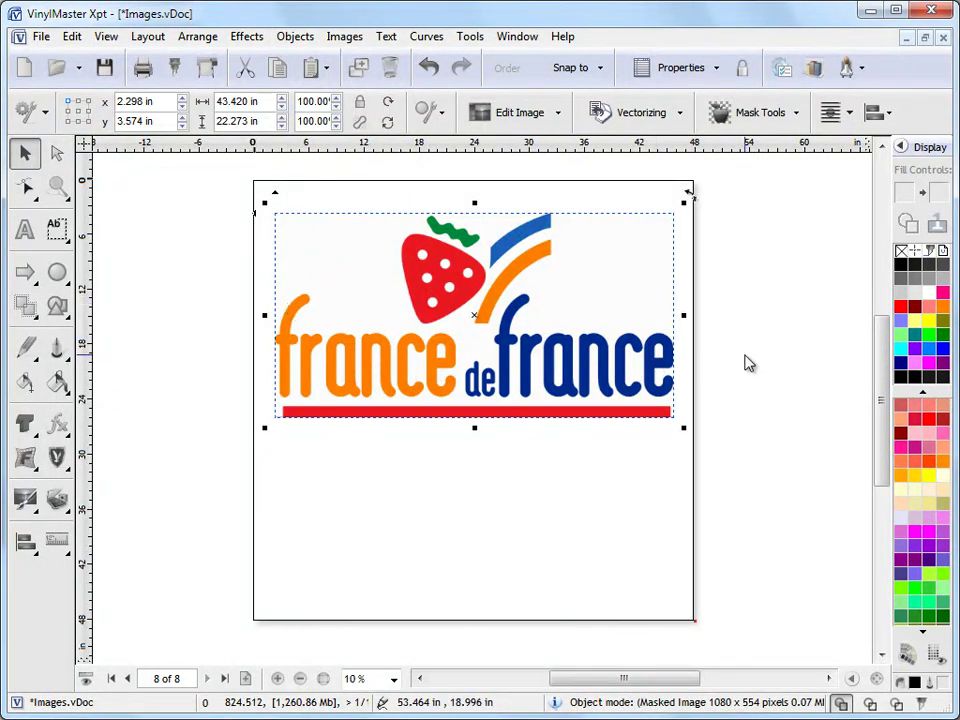
click(664, 118)
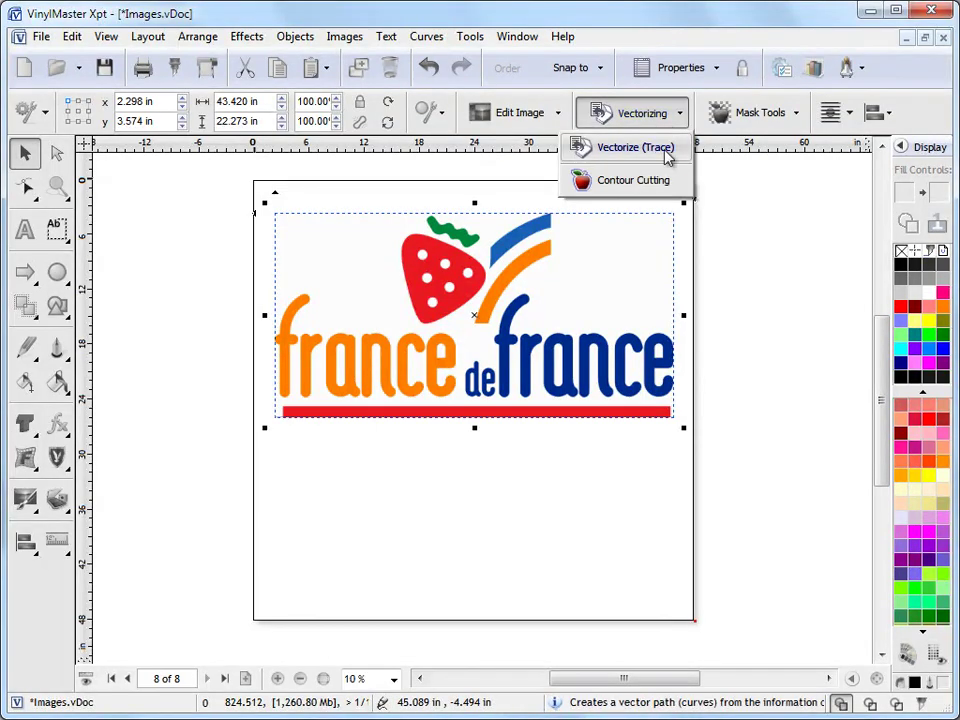
click(655, 148)
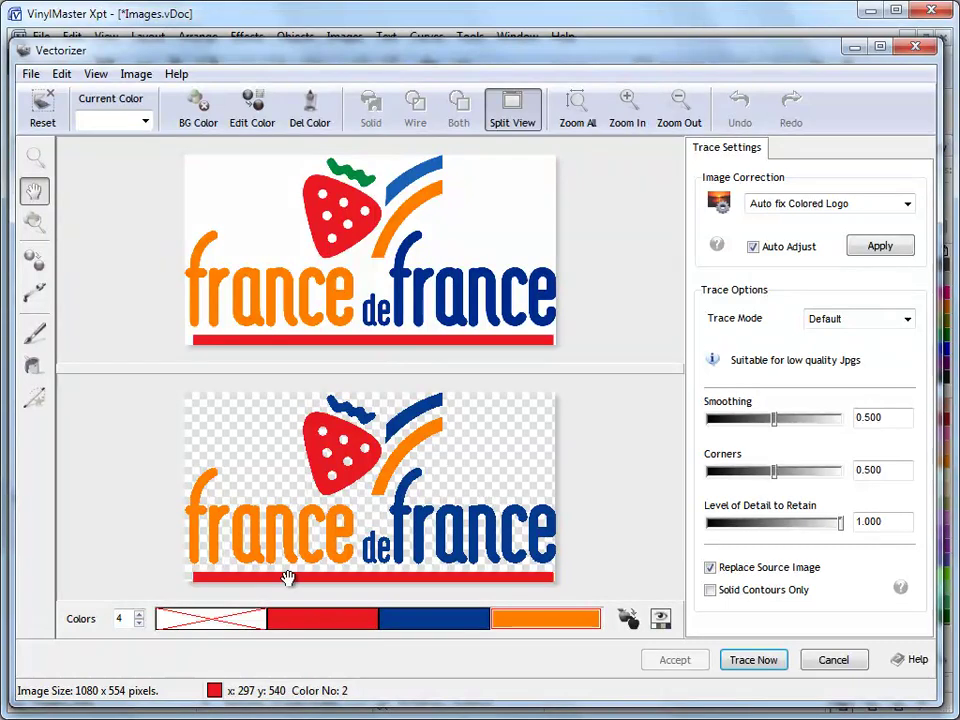
Trace the logo with 5 colors, accept the vector result, and move it to about x 1.6, y 2.9 in.
click(140, 614)
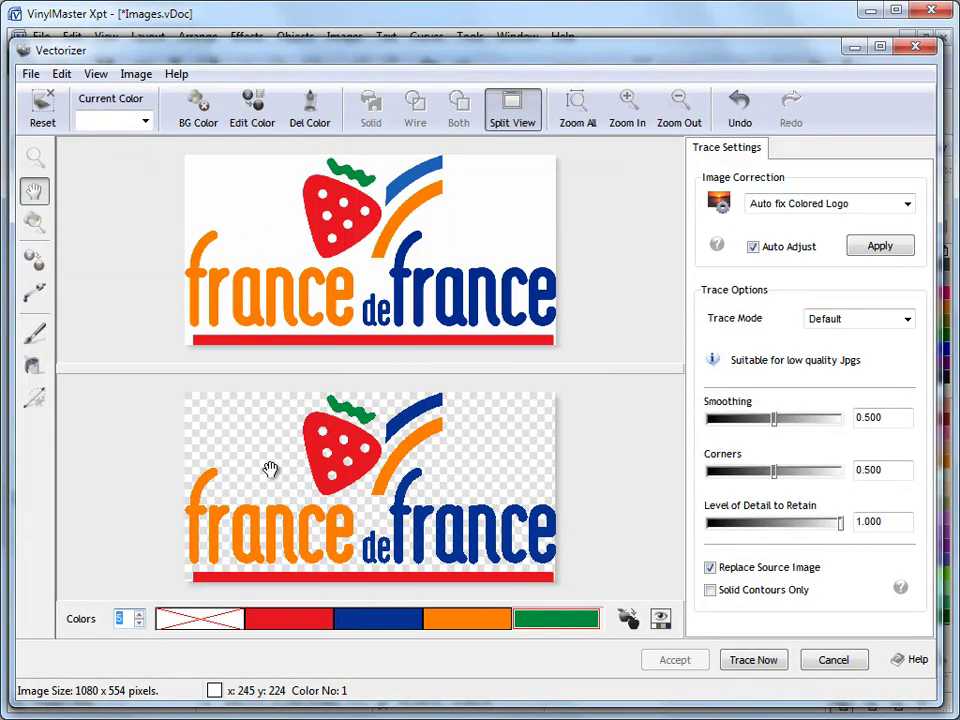
click(760, 660)
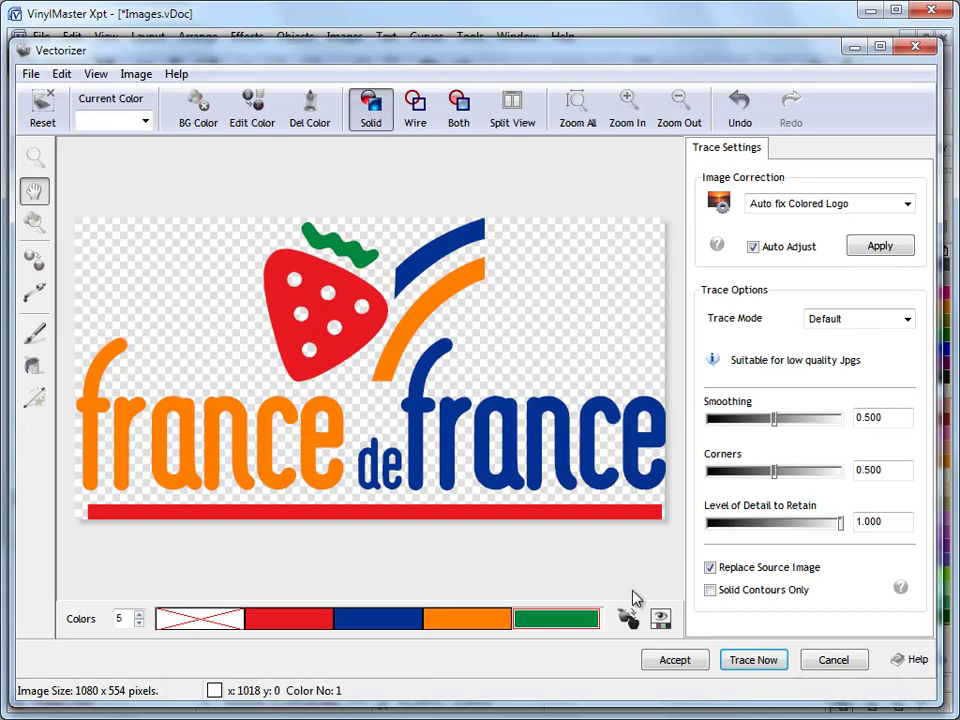
click(680, 664)
drag(399, 331, 347, 378)
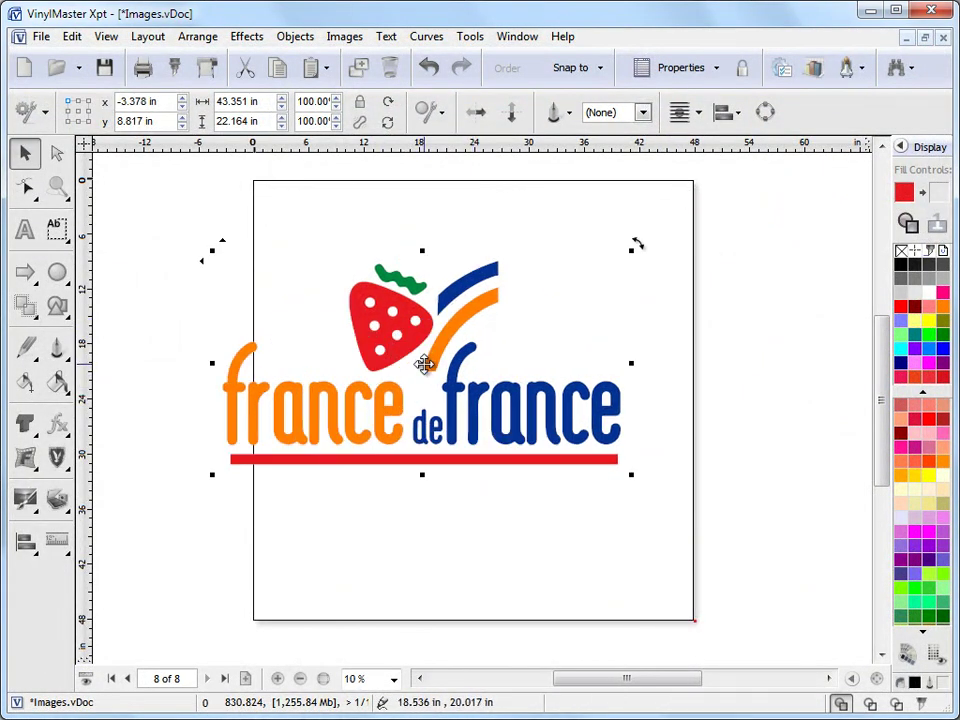
drag(424, 364, 470, 309)
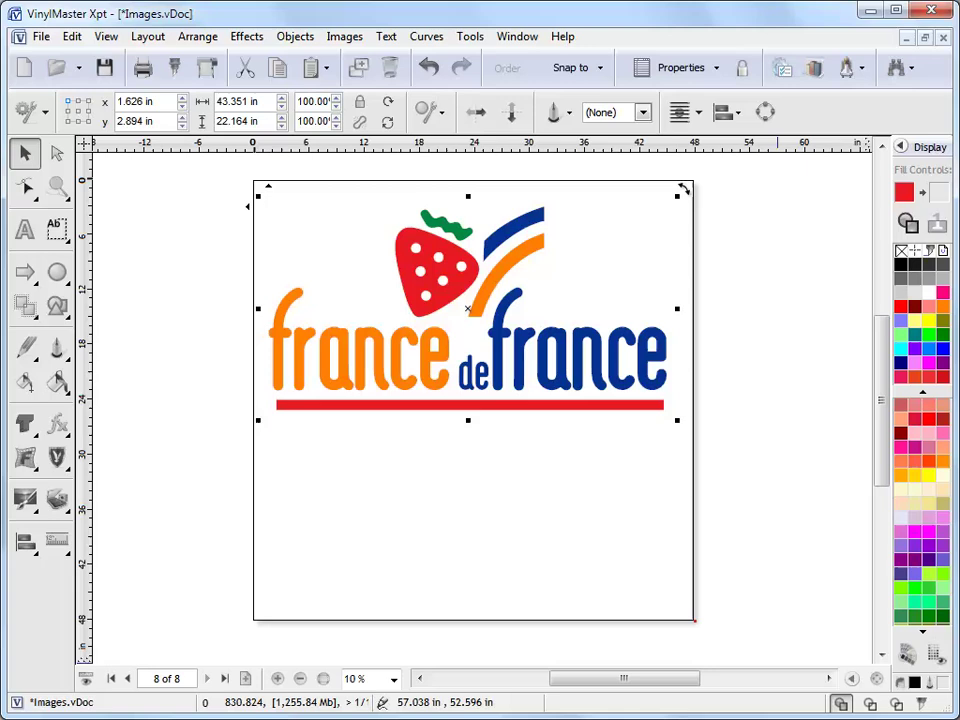
Examine the traced logo's outlines up close in wireframe display, and return to the solid color display.
click(870, 704)
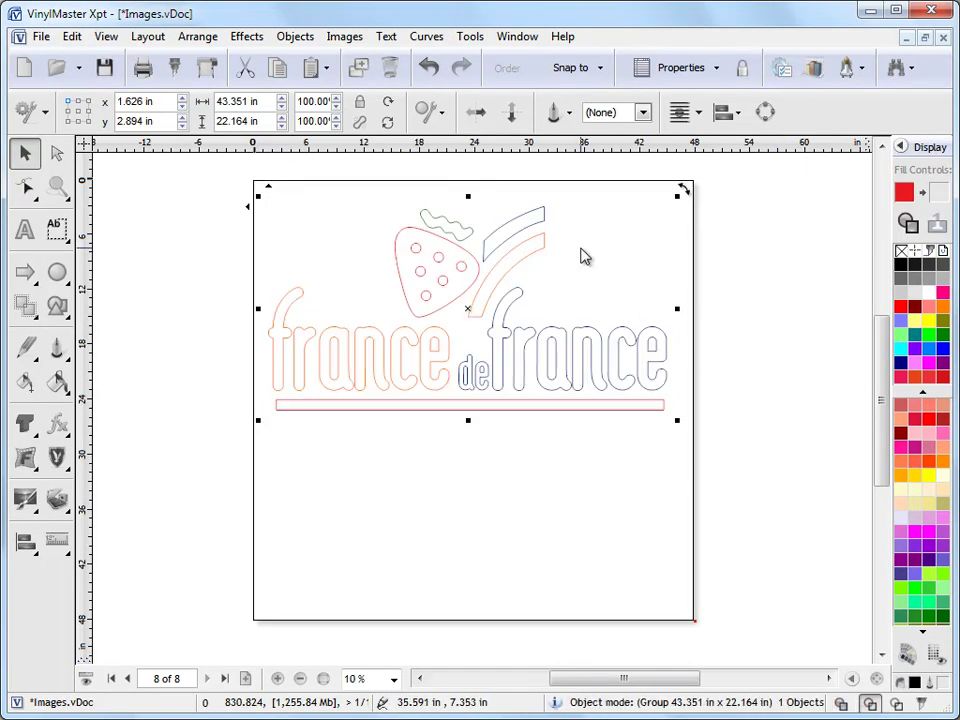
click(57, 186)
drag(246, 193, 707, 434)
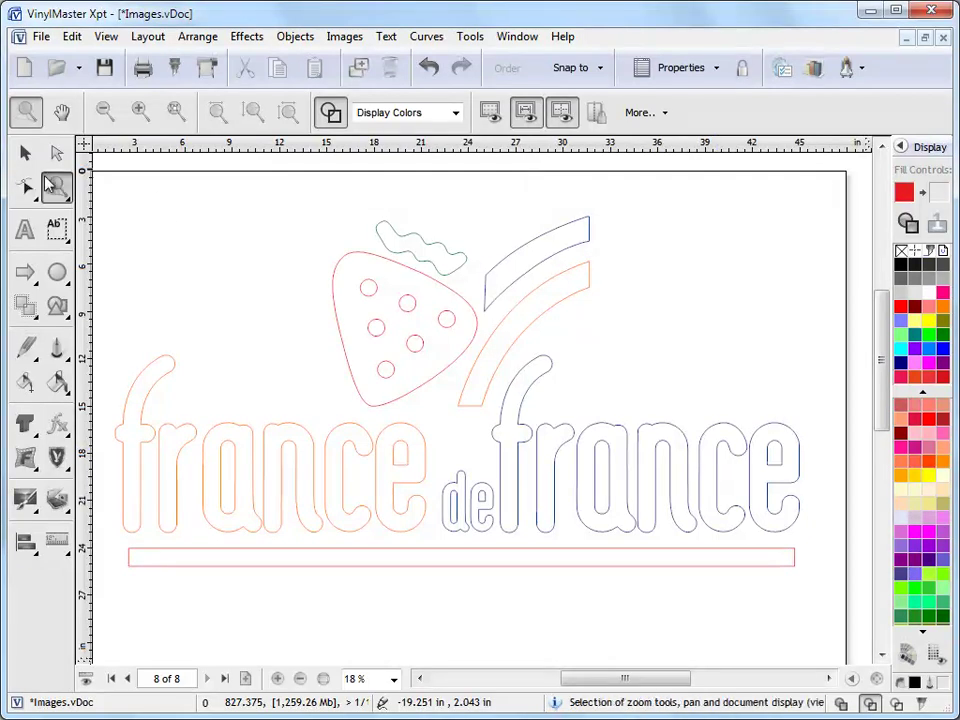
click(24, 152)
click(842, 704)
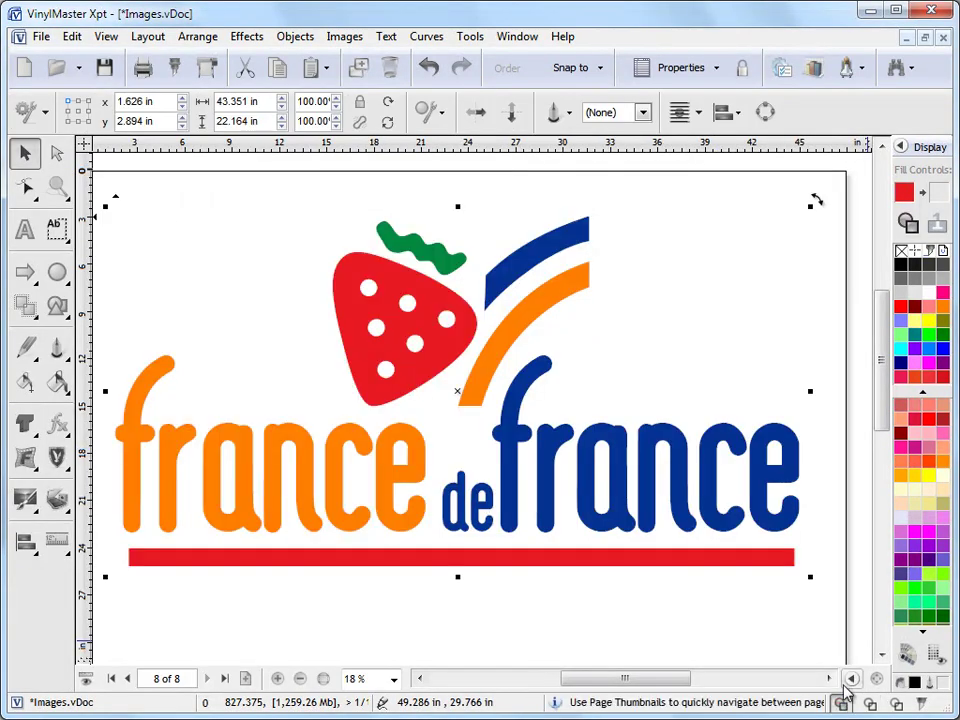
click(736, 630)
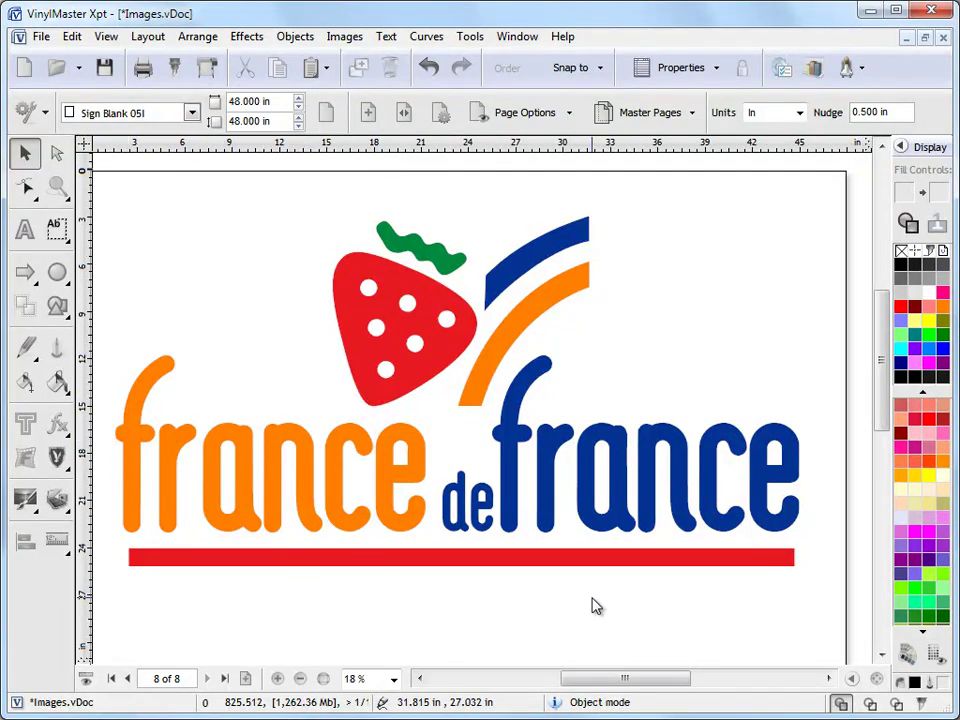
Review the traced logo's green, blue, red and orange cut separations in the Cutfile Manager, and leave without cutting.
click(689, 510)
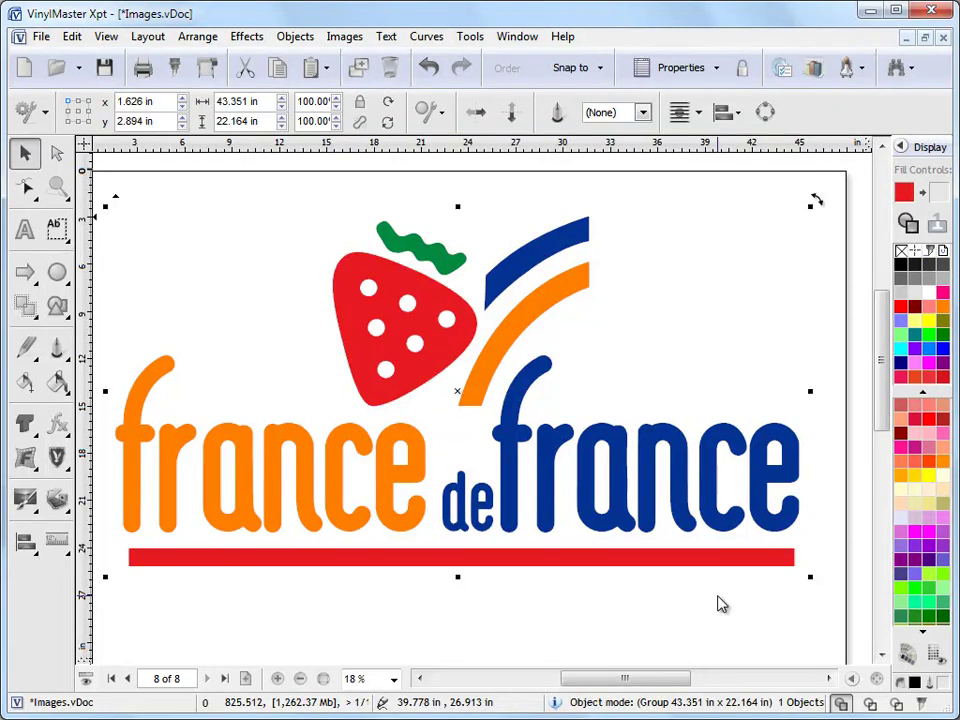
click(174, 67)
click(677, 214)
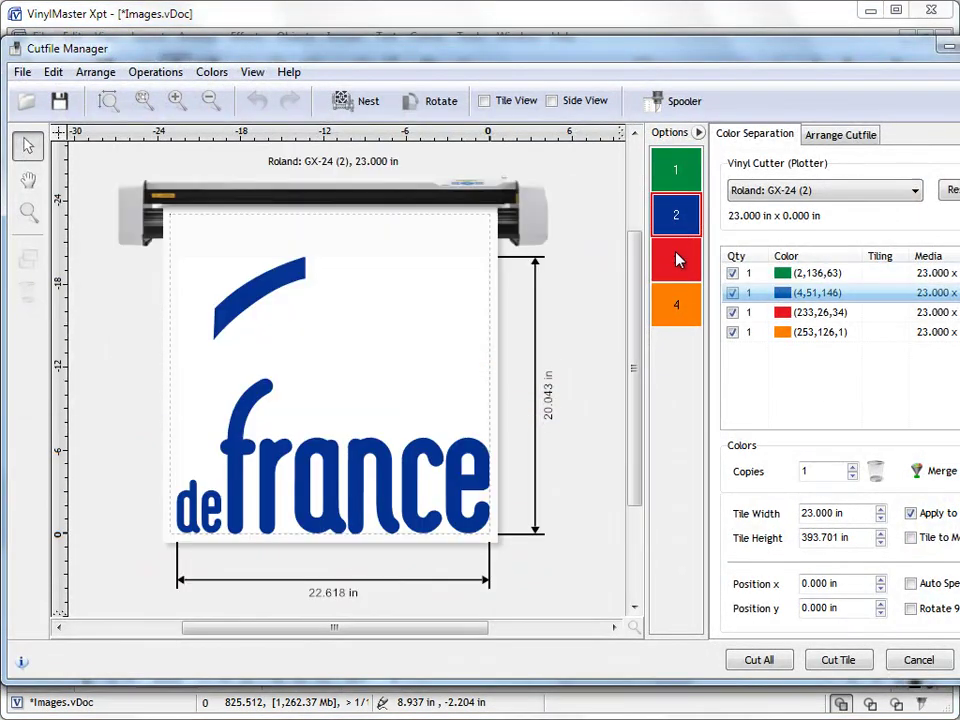
click(677, 259)
click(689, 300)
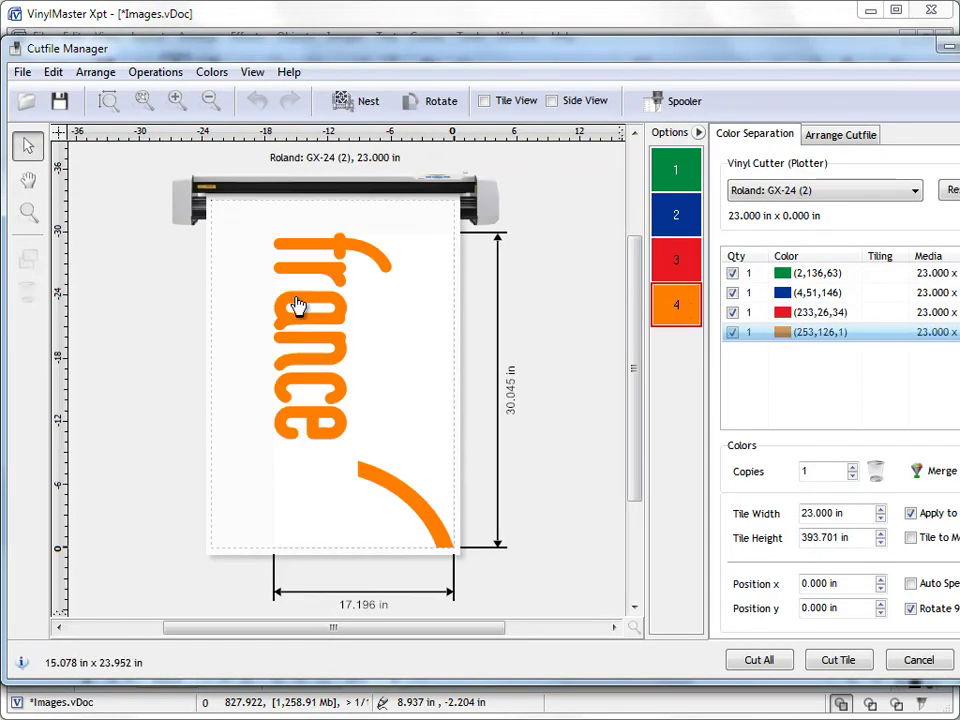
click(677, 212)
click(676, 170)
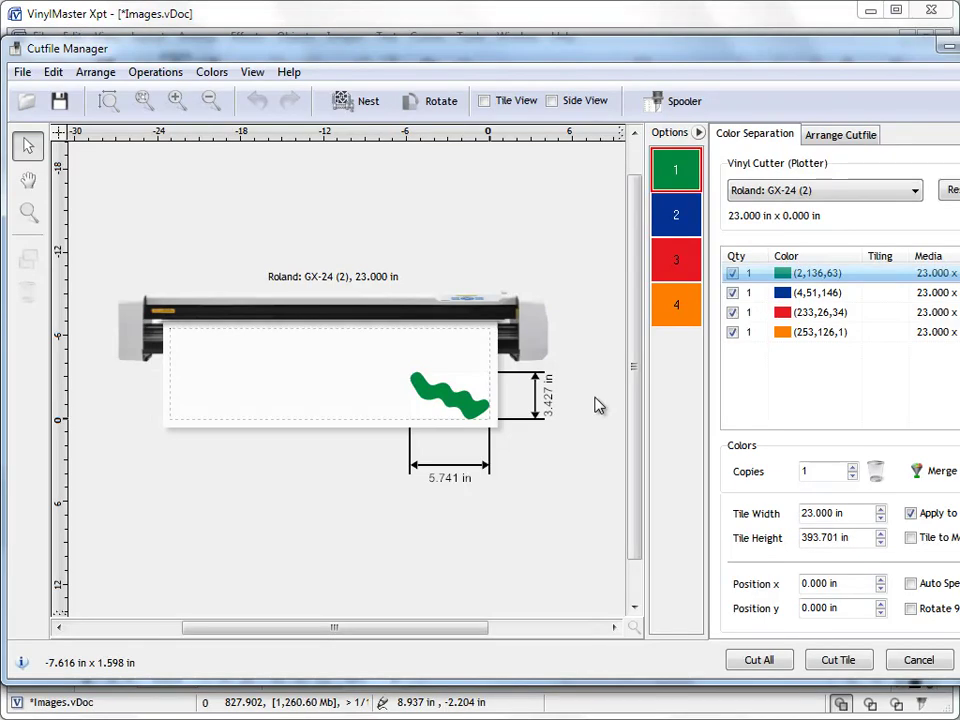
click(915, 663)
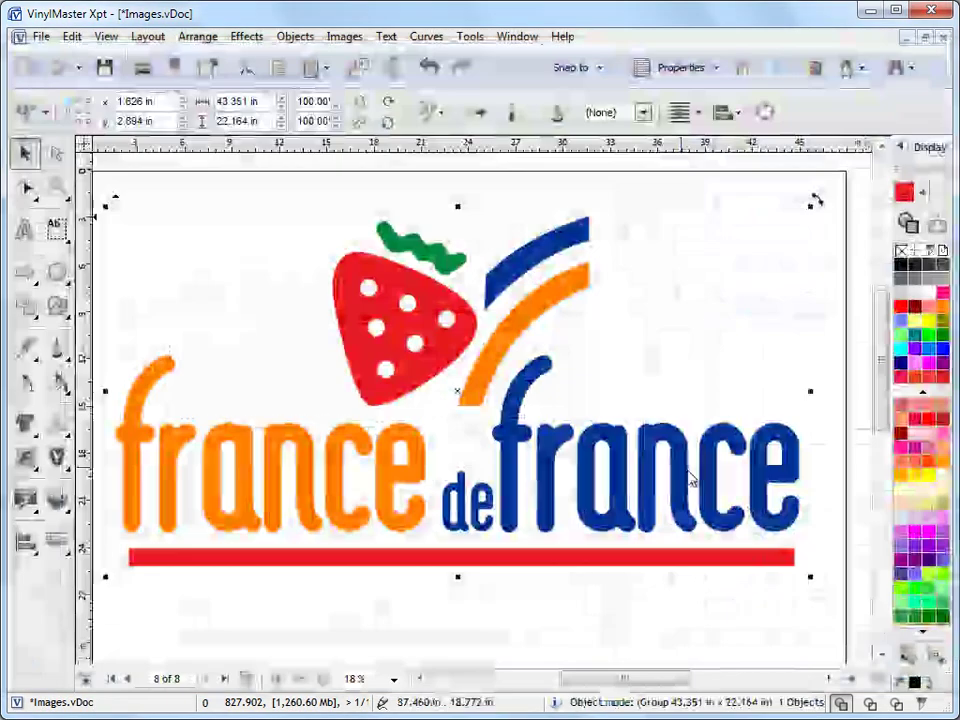
click(596, 208)
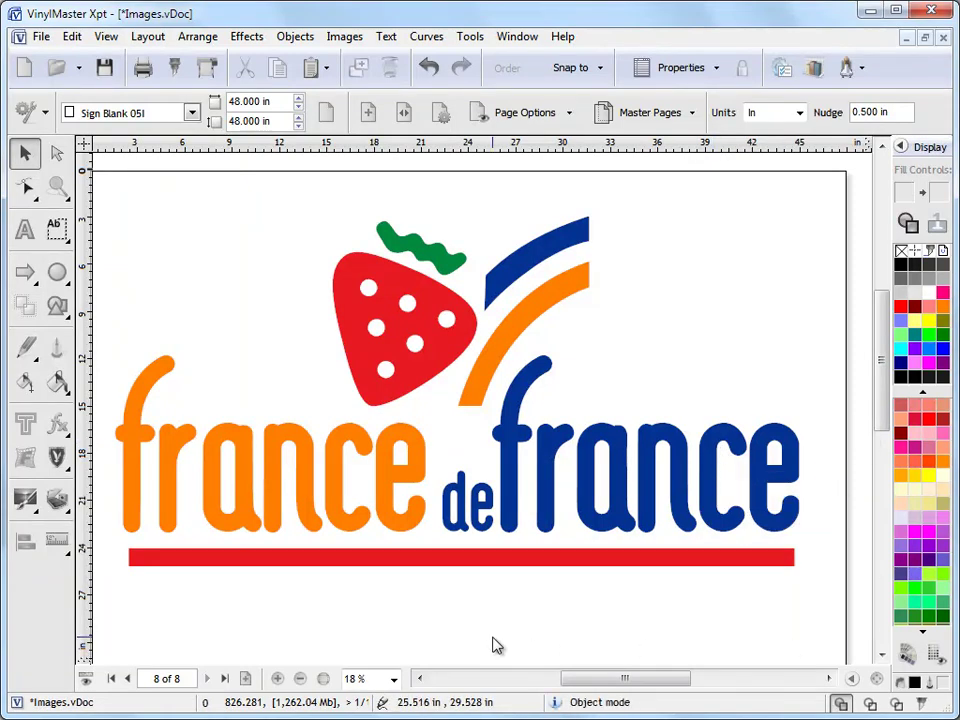
click(877, 679)
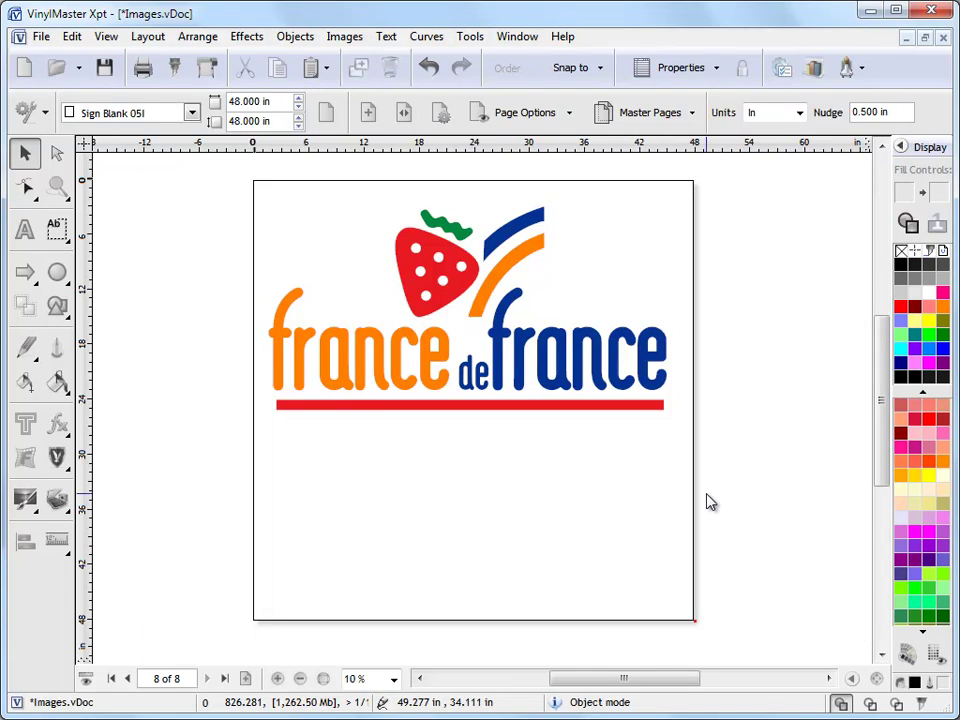
Go to page 3 and check the masked duck, fly and red car images by selecting each one.
click(160, 679)
text(3)
key(Return)
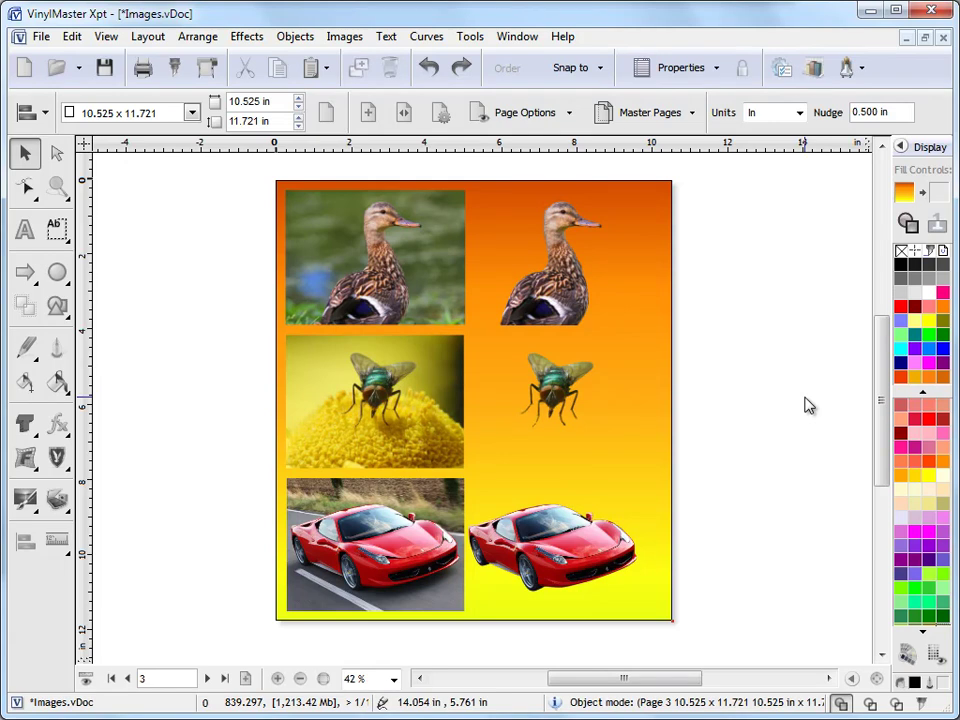
click(568, 295)
click(582, 445)
click(628, 520)
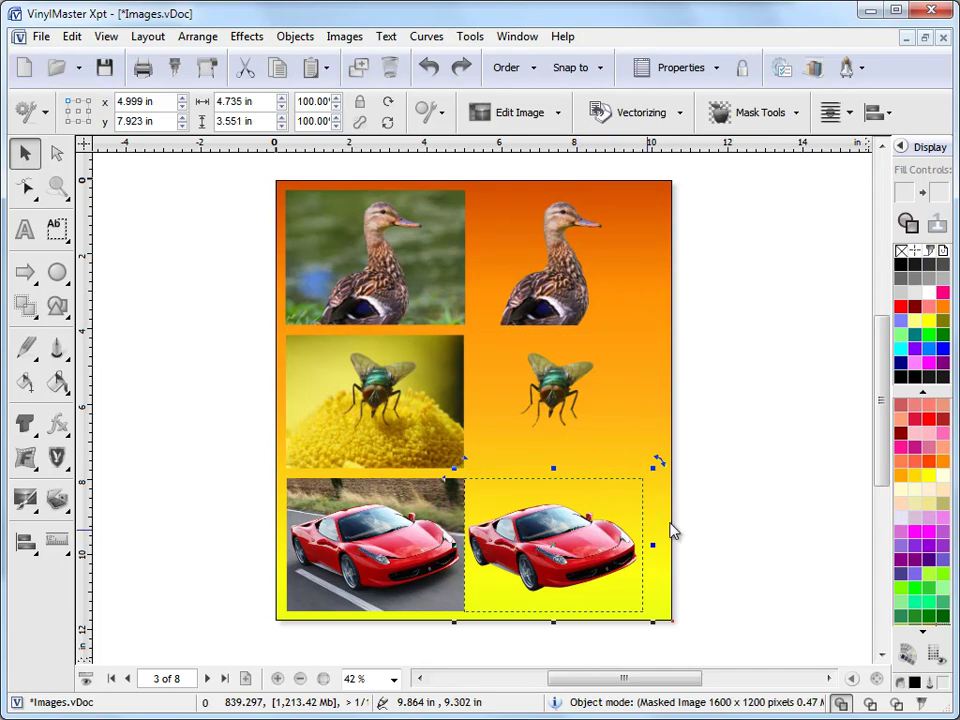
click(728, 514)
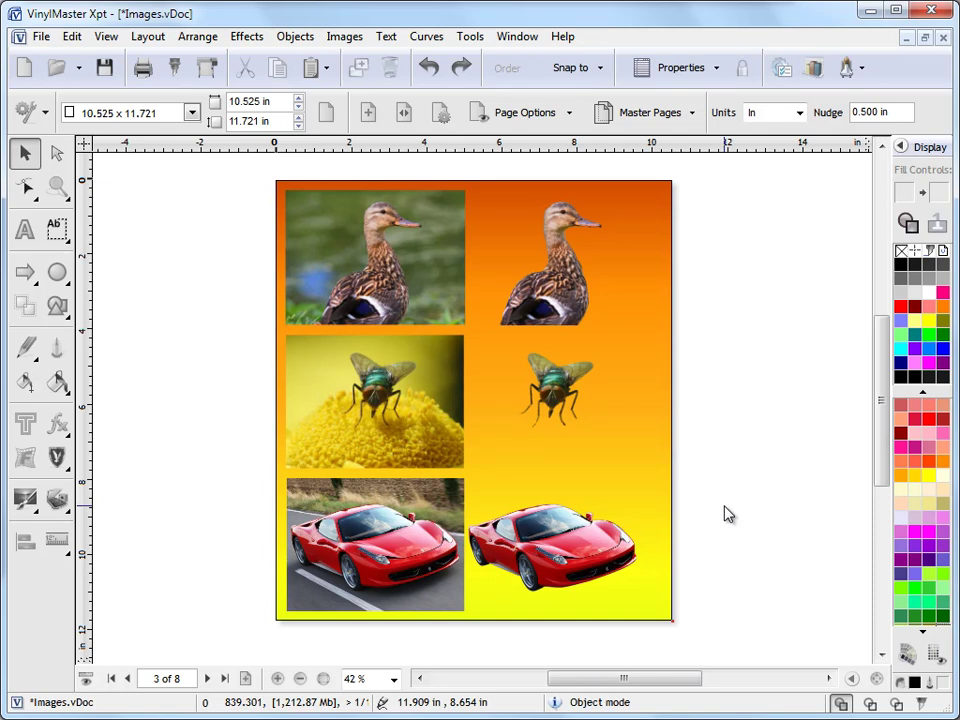